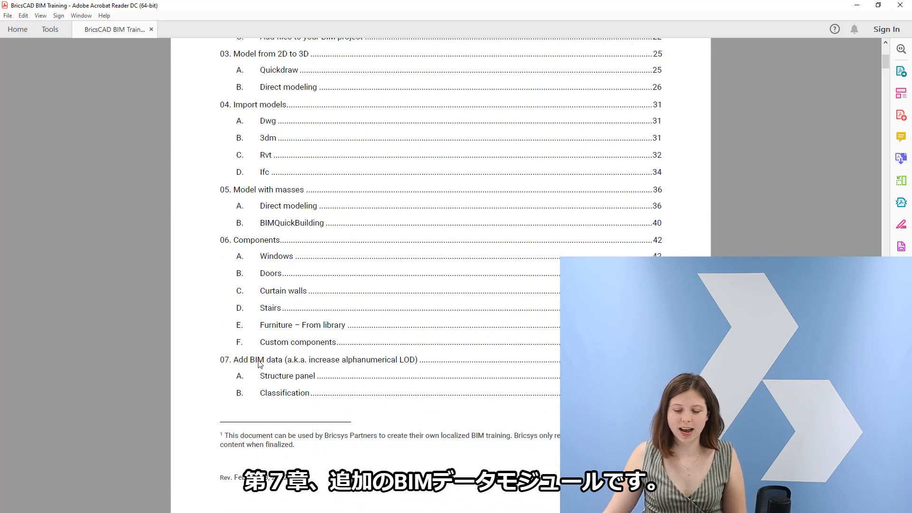
- Go to chapter 07, Add BIM data, in the training manual and skim its Structure panel, classification and Bimify sections
{"action": "left_click", "coordinate": [260, 361]}
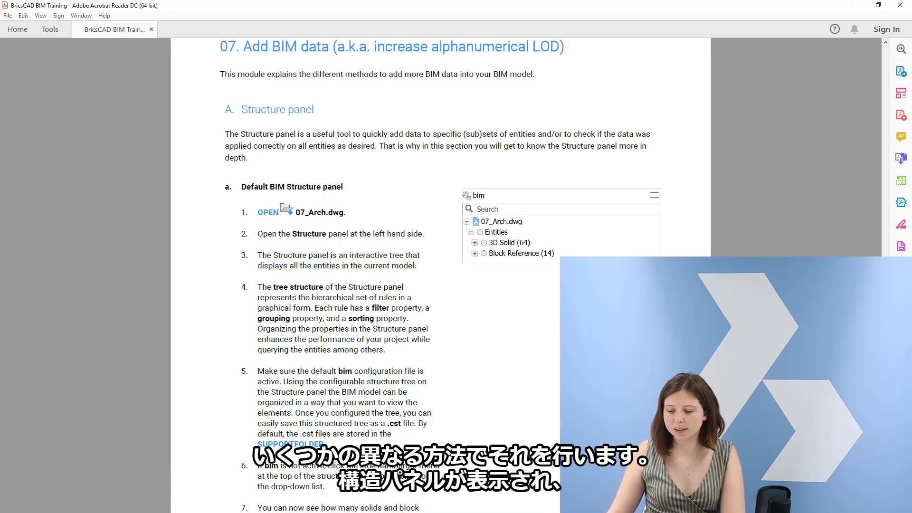
{"action": "scroll", "coordinate": [548, 330], "scroll_direction": "down", "scroll_amount": 15}
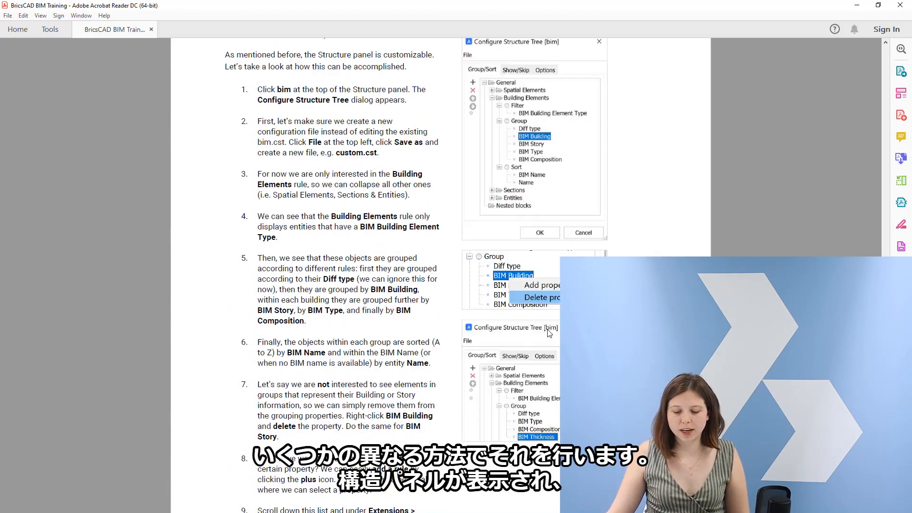
{"action": "scroll", "coordinate": [548, 333], "scroll_direction": "down", "scroll_amount": 15}
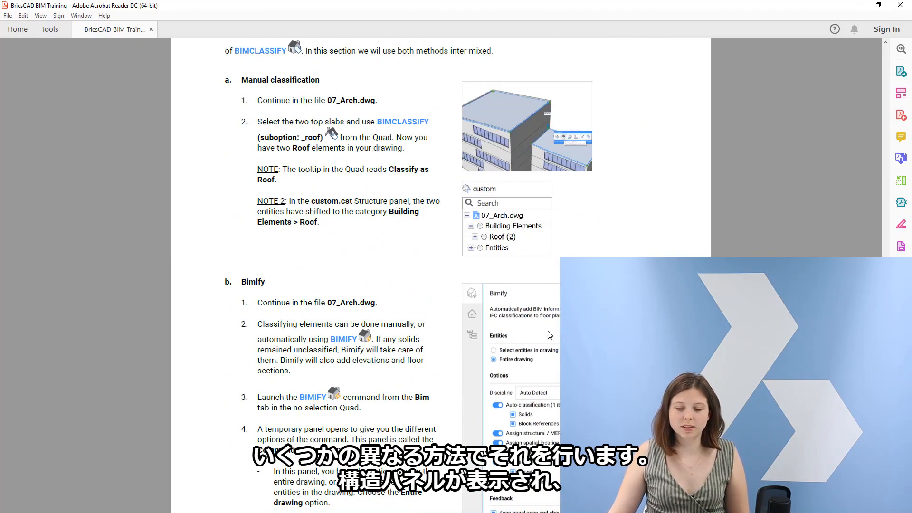
{"action": "scroll", "coordinate": [551, 333], "scroll_direction": "down", "scroll_amount": 14}
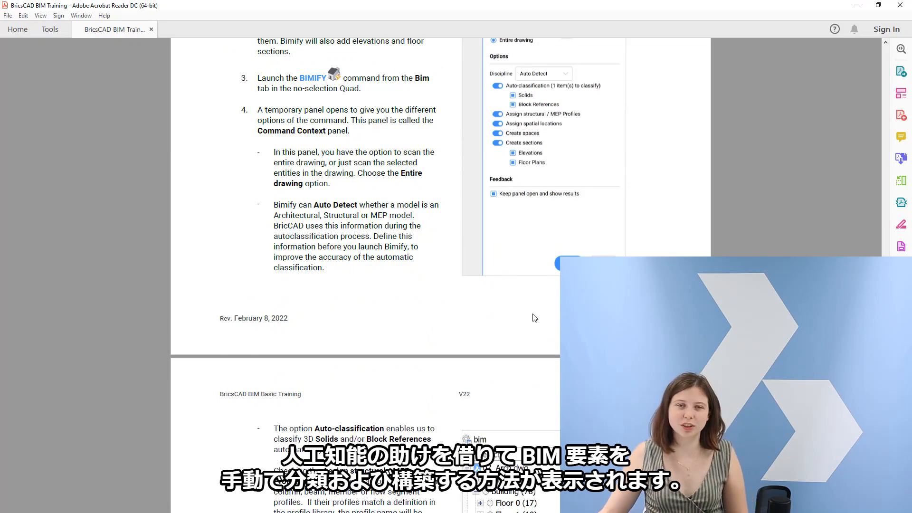
{"action": "scroll", "coordinate": [531, 330], "scroll_direction": "down", "scroll_amount": 1}
{"action": "scroll", "coordinate": [546, 347], "scroll_direction": "down", "scroll_amount": 20}
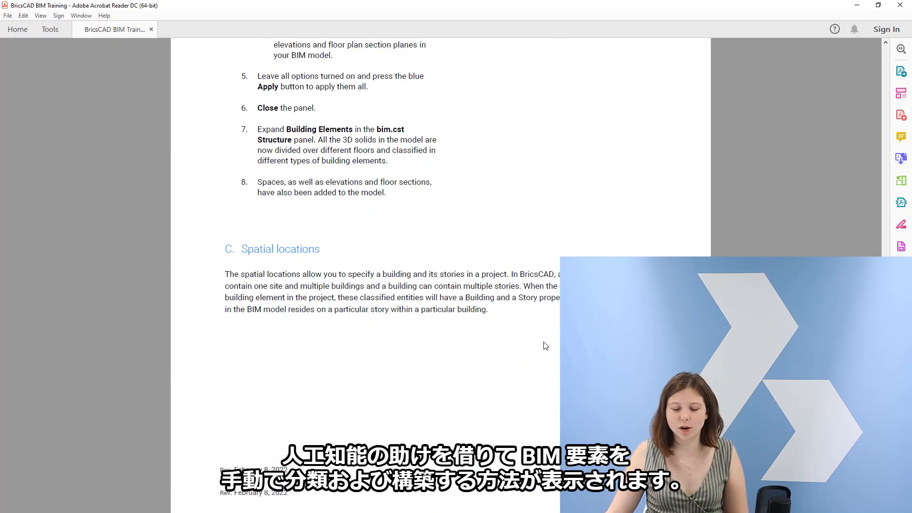
{"action": "scroll", "coordinate": [545, 346], "scroll_direction": "down", "scroll_amount": 3}
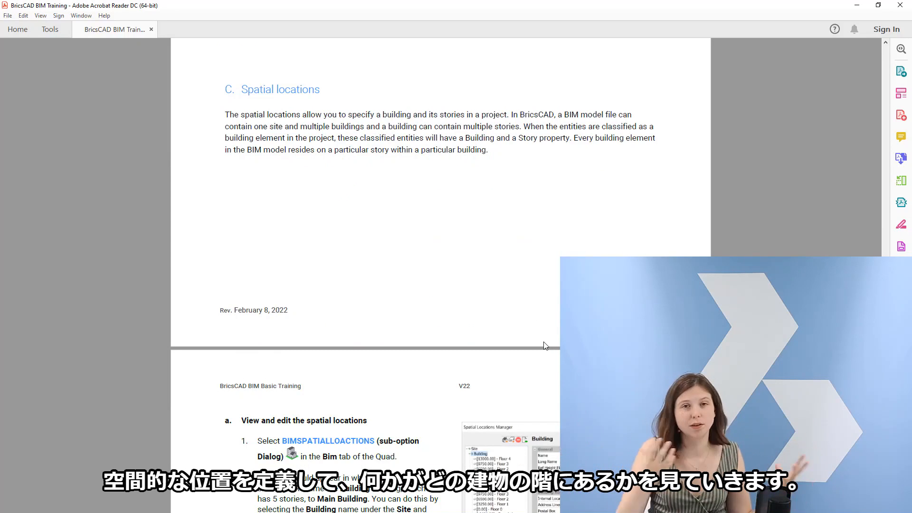
- Skim the manual's remaining chapter 07 sections, from spatial locations and compositions through plies and numbering to BIM Spaces
{"action": "scroll", "coordinate": [537, 350], "scroll_direction": "down", "scroll_amount": 10}
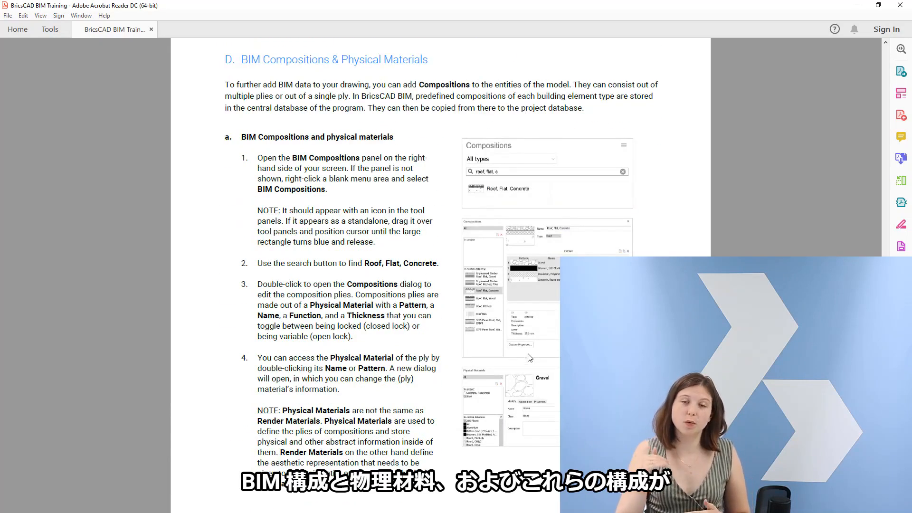
{"action": "scroll", "coordinate": [541, 338], "scroll_direction": "down", "scroll_amount": 15}
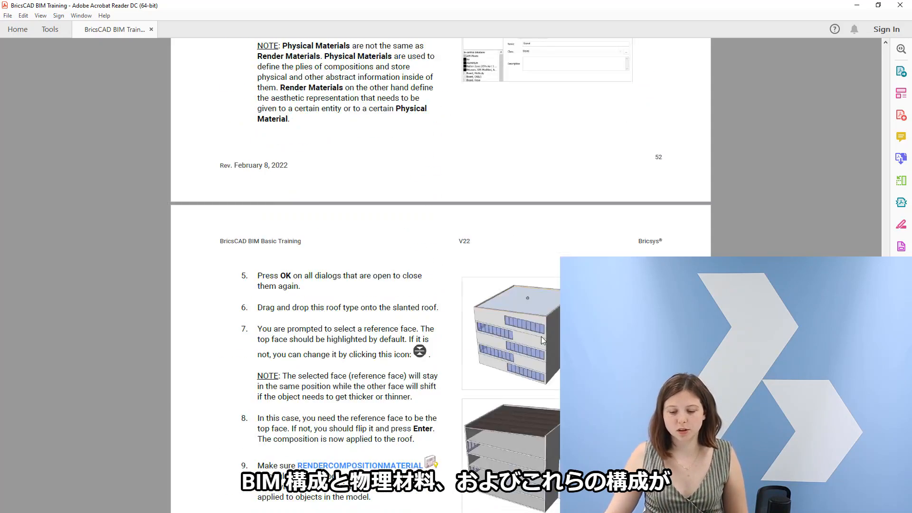
{"action": "scroll", "coordinate": [543, 342], "scroll_direction": "down", "scroll_amount": 9}
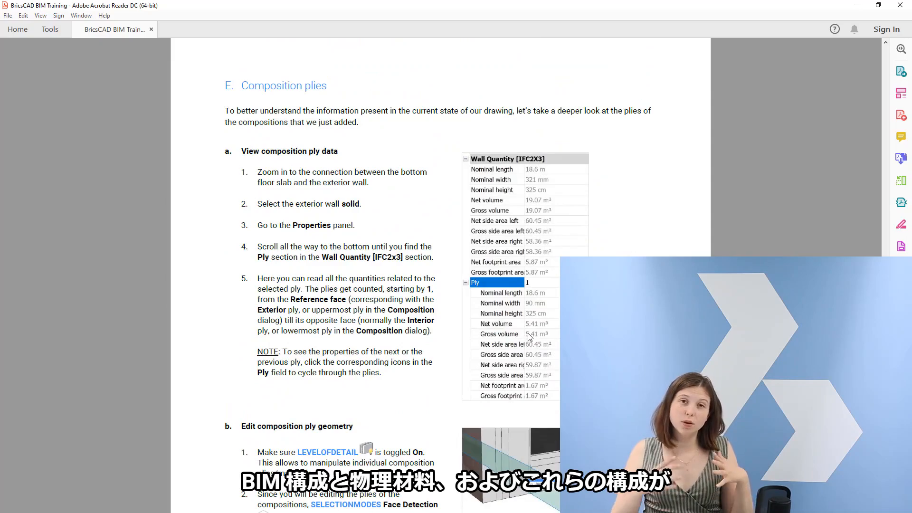
{"action": "scroll", "coordinate": [529, 336], "scroll_direction": "down", "scroll_amount": 20}
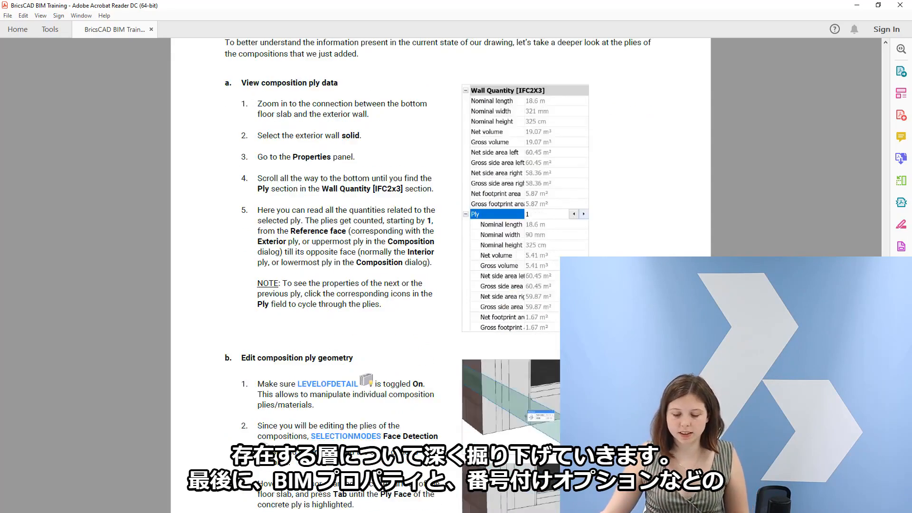
{"action": "scroll", "coordinate": [529, 337], "scroll_direction": "down", "scroll_amount": 20}
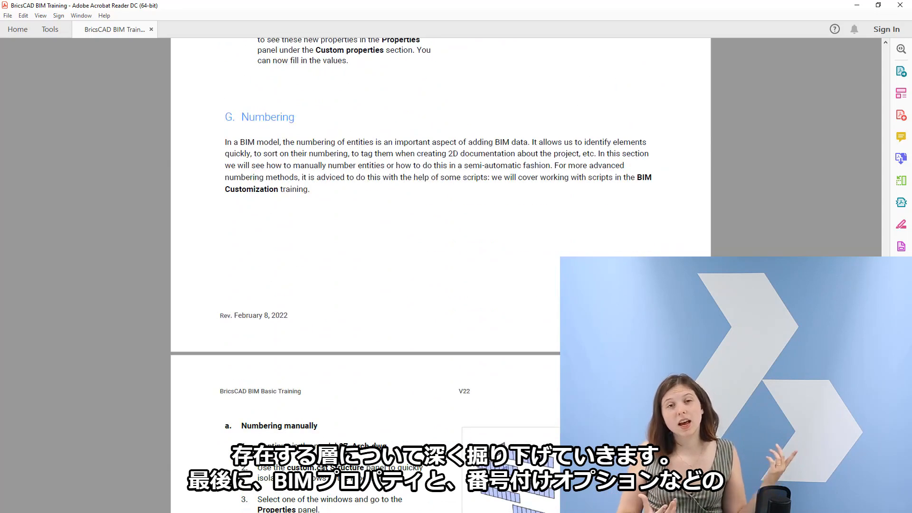
{"action": "scroll", "coordinate": [530, 336], "scroll_direction": "down", "scroll_amount": 20}
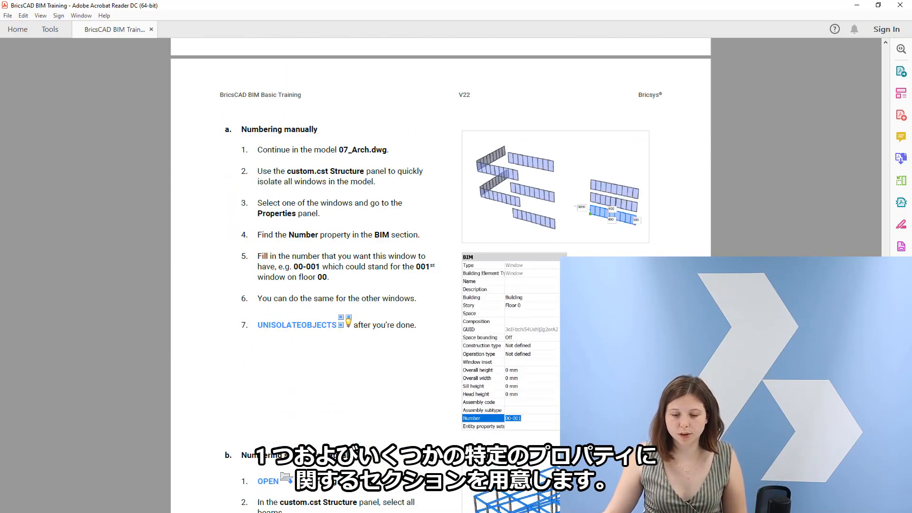
{"action": "scroll", "coordinate": [440, 276], "scroll_direction": "down", "scroll_amount": 15}
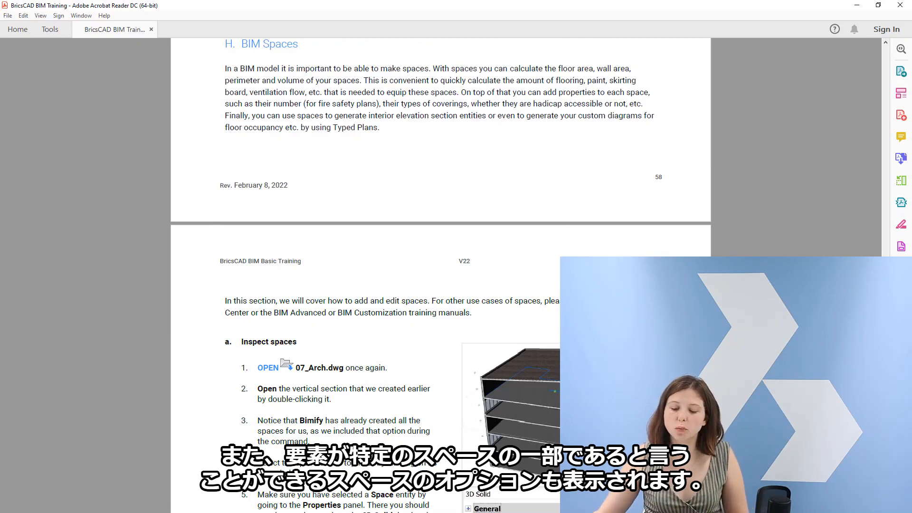
{"action": "scroll", "coordinate": [440, 275], "scroll_direction": "down", "scroll_amount": 10}
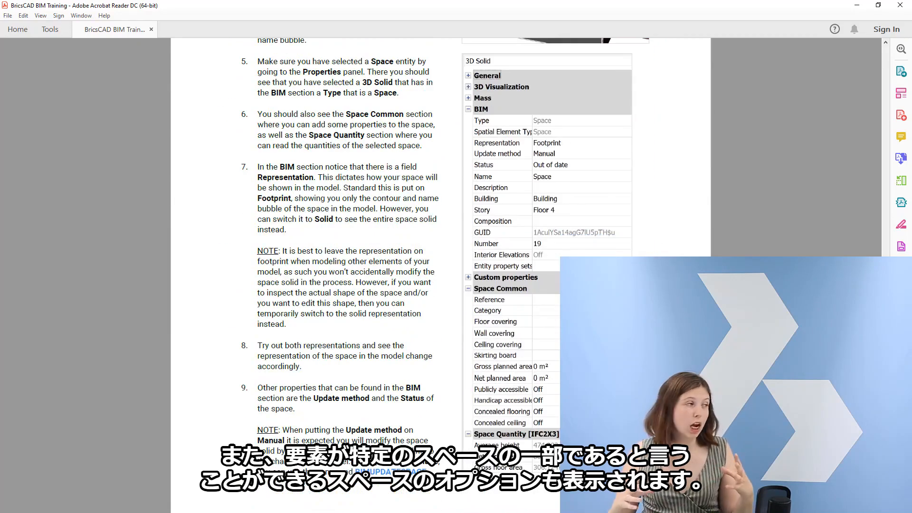
{"action": "scroll", "coordinate": [440, 276], "scroll_direction": "down", "scroll_amount": 15}
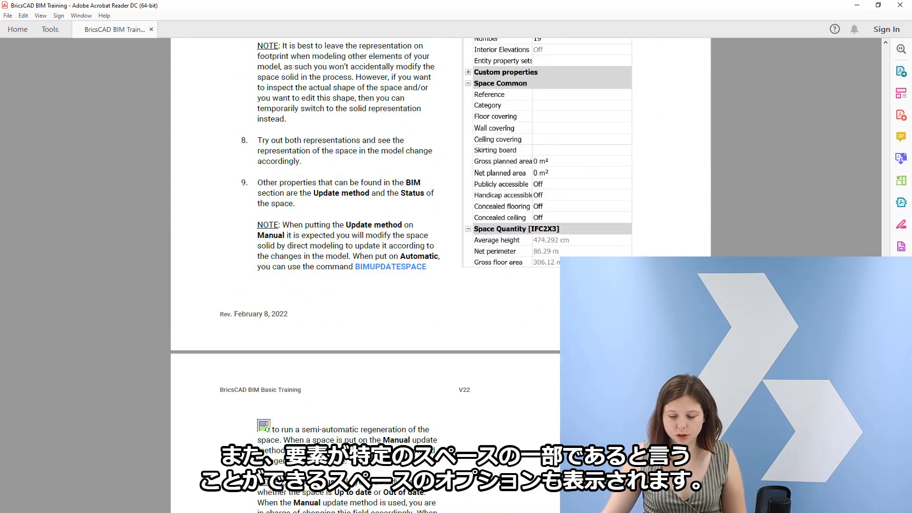
{"action": "scroll", "coordinate": [440, 275], "scroll_direction": "down", "scroll_amount": 20}
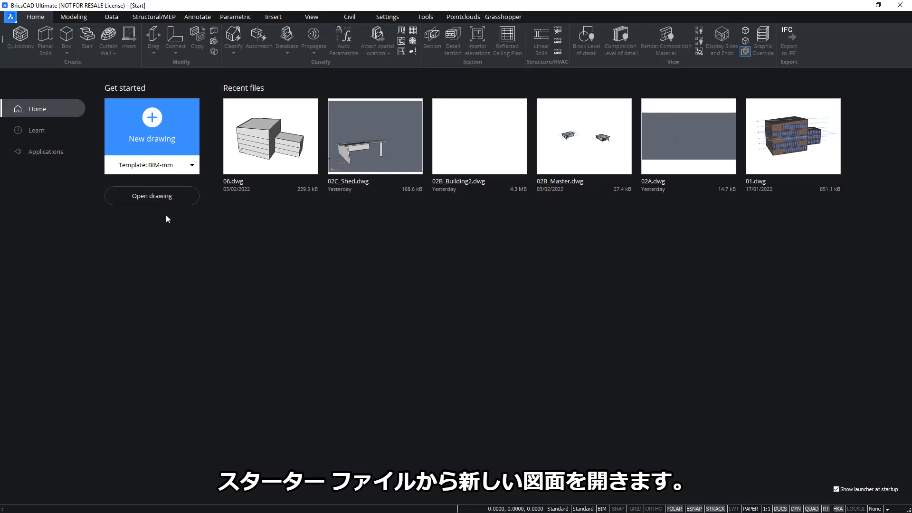
- Switch to BricsCAD and open the drawing 07_Arch.dwg from the 07. Add BIM data exercise folder
{"action": "left_click", "coordinate": [158, 200]}
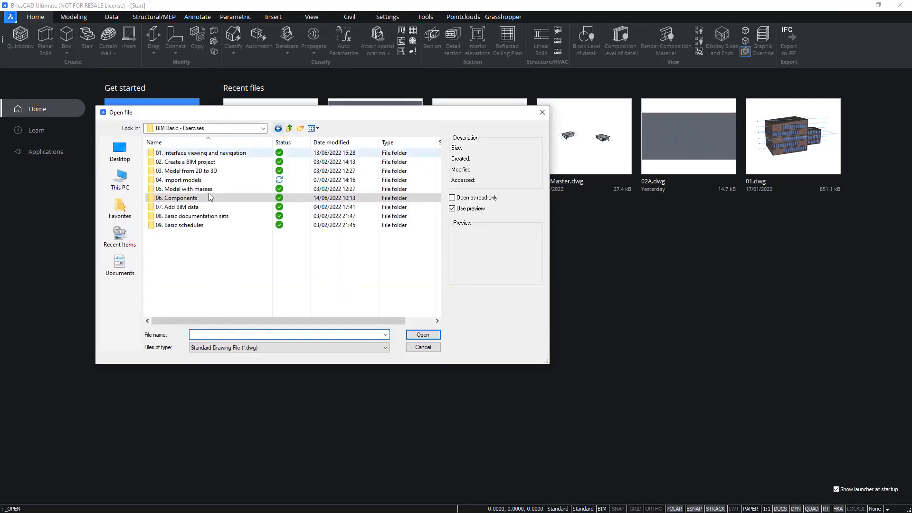
{"action": "double_click", "coordinate": [195, 207]}
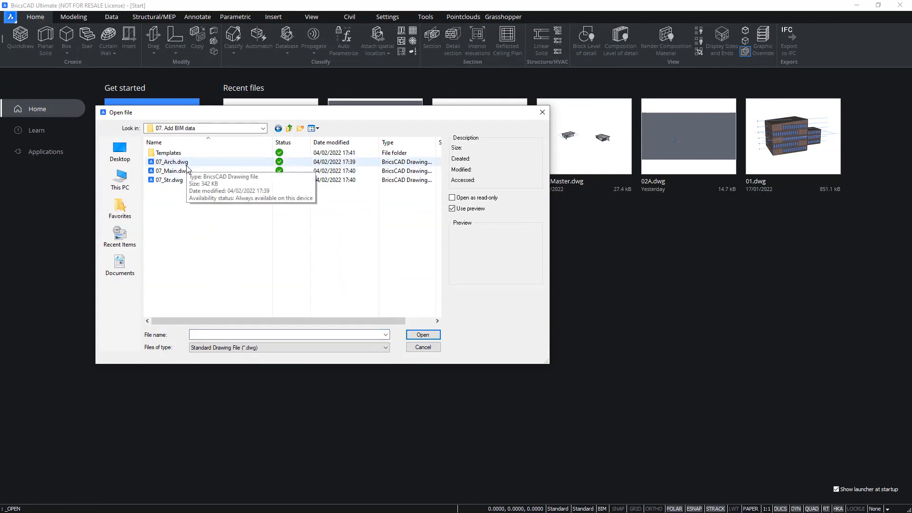
{"action": "double_click", "coordinate": [187, 164]}
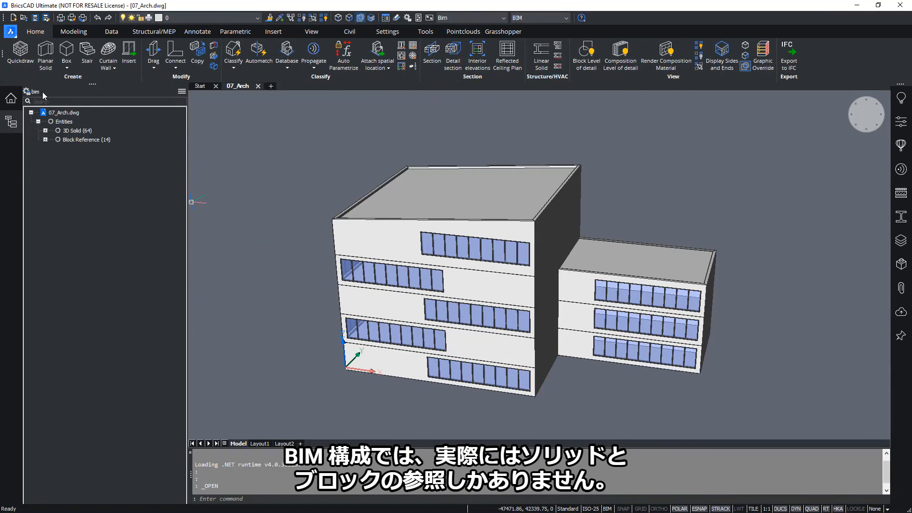
- Highlight the 3D solids and block references from the Structure tree, and review the bim configuration's filter, group and sort rules
{"action": "left_click", "coordinate": [72, 131]}
{"action": "left_click", "coordinate": [81, 139]}
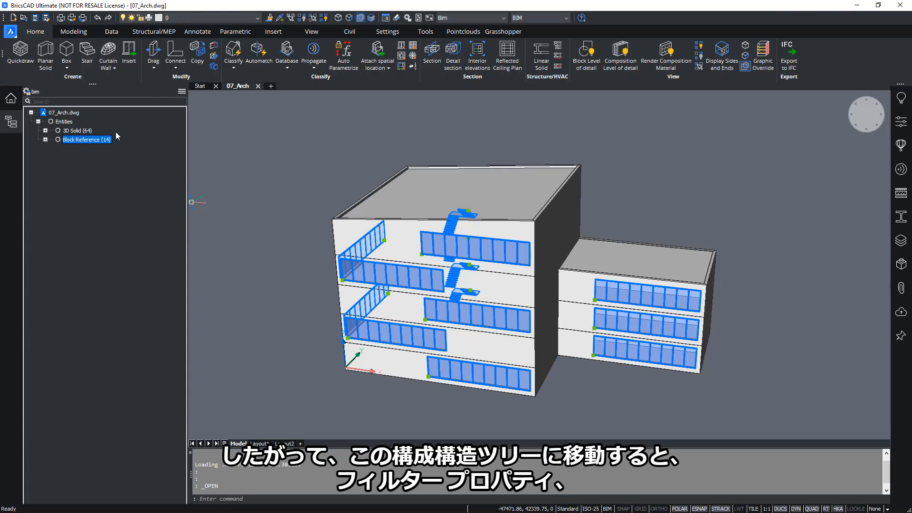
{"action": "left_click", "coordinate": [27, 91]}
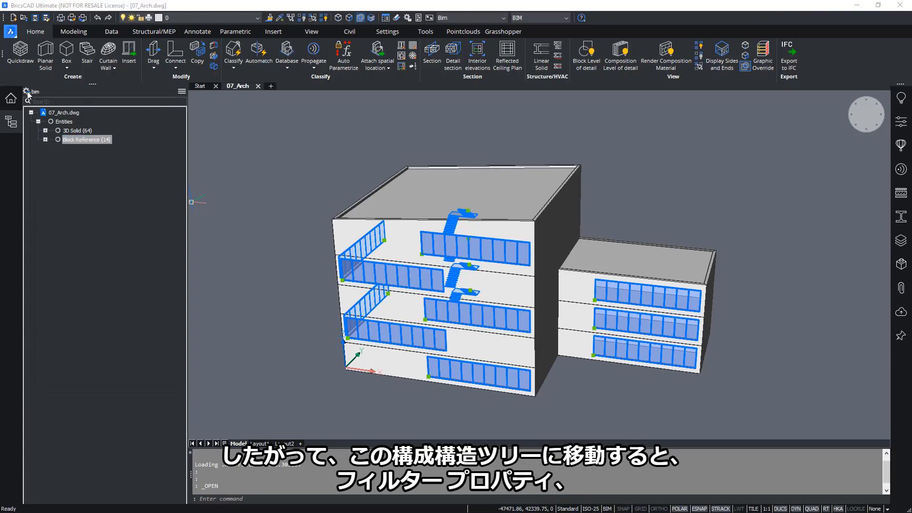
{"action": "left_click_drag", "start_coordinate": [119, 177], "coordinate": [240, 94]}
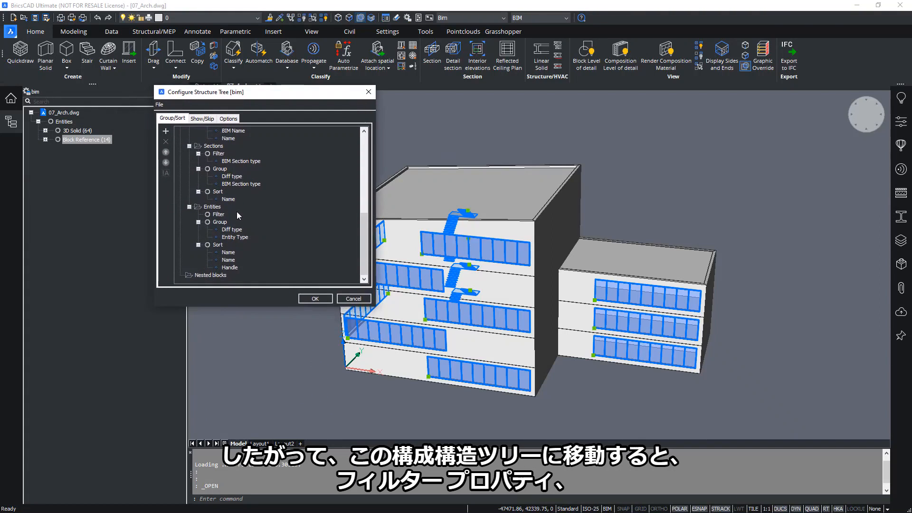
{"action": "scroll", "coordinate": [238, 215], "scroll_direction": "up", "scroll_amount": 10}
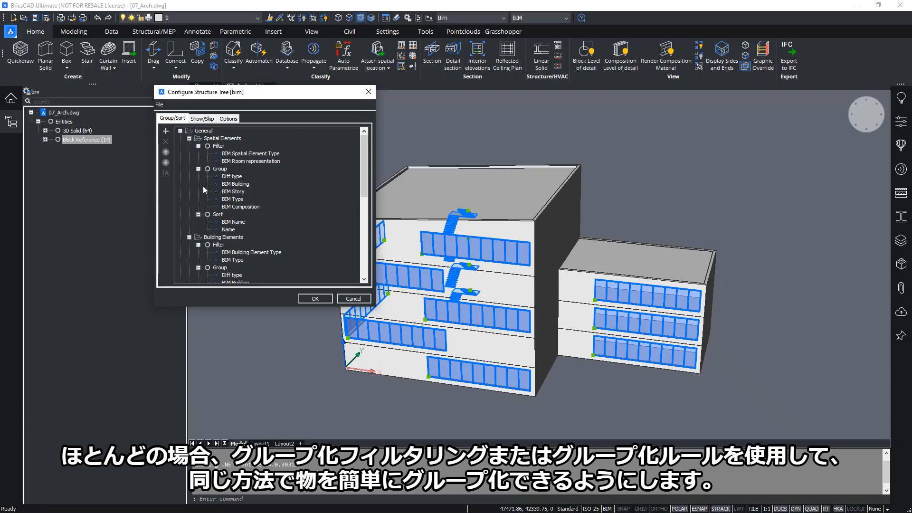
{"action": "left_click", "coordinate": [368, 91]}
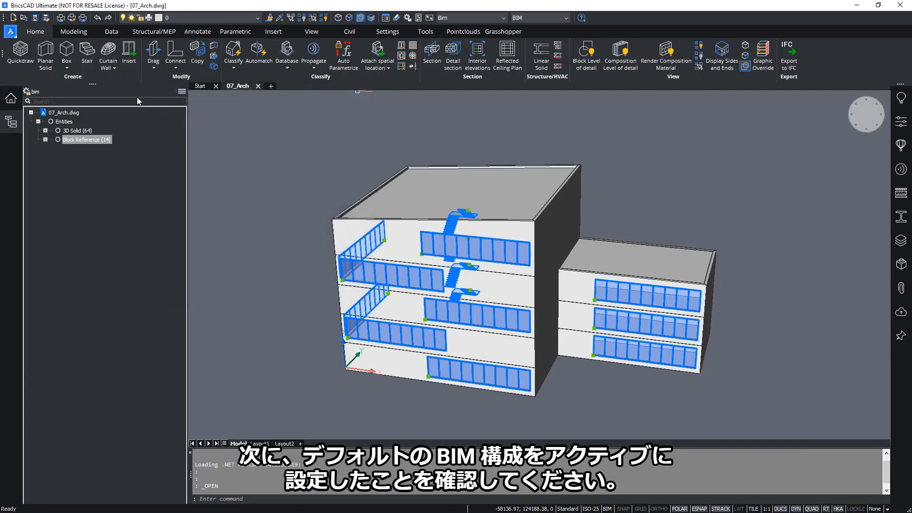
- Set bim as the active structure tree configuration and expand its Entities group
{"action": "left_click", "coordinate": [181, 91]}
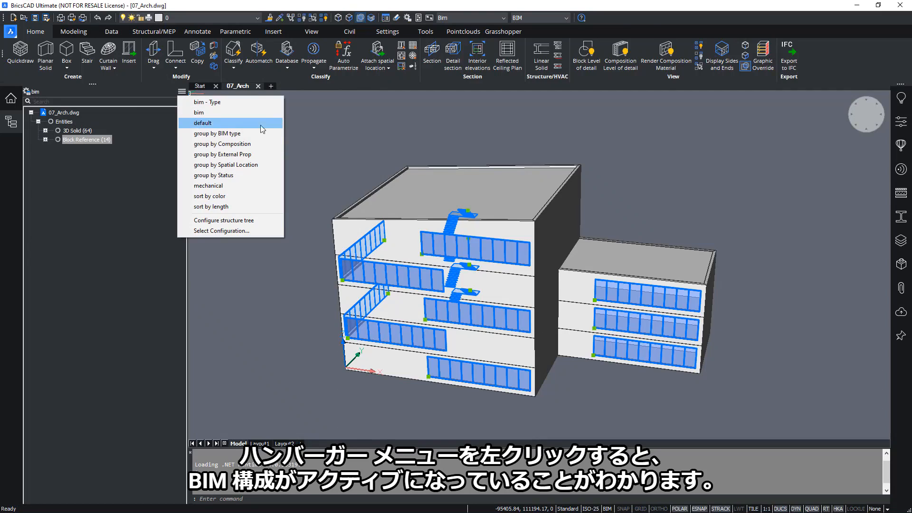
{"action": "left_click", "coordinate": [212, 117]}
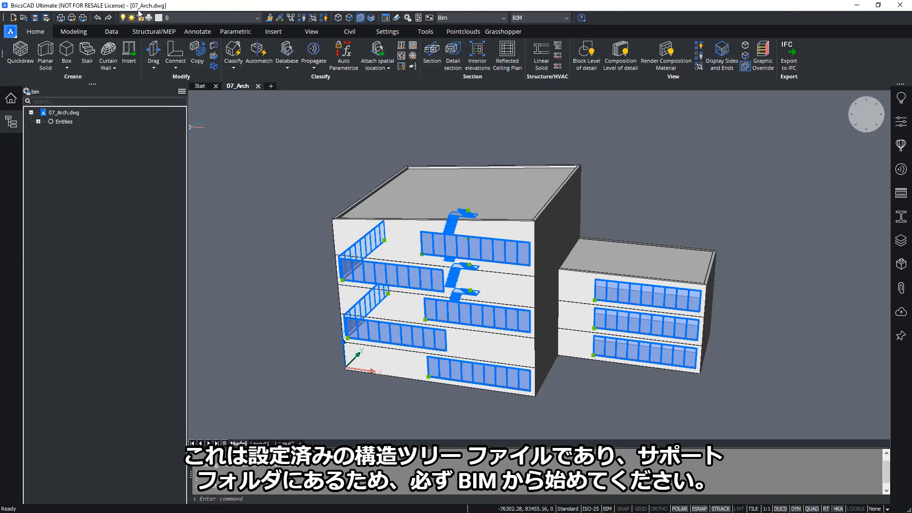
{"action": "left_click", "coordinate": [38, 121]}
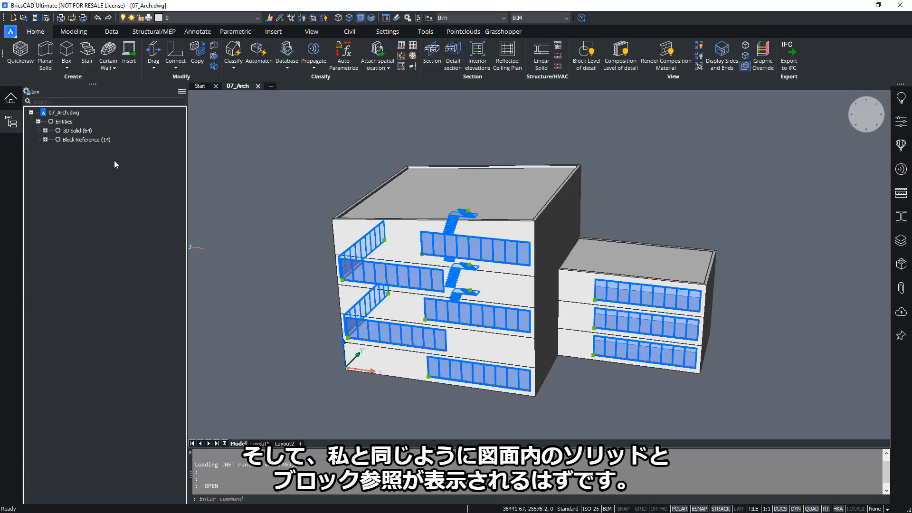
- Select the 3D Solid and Block Reference groups in turn to examine which model elements each contains, ending on the solids
{"action": "left_click", "coordinate": [76, 131]}
{"action": "left_click", "coordinate": [79, 140]}
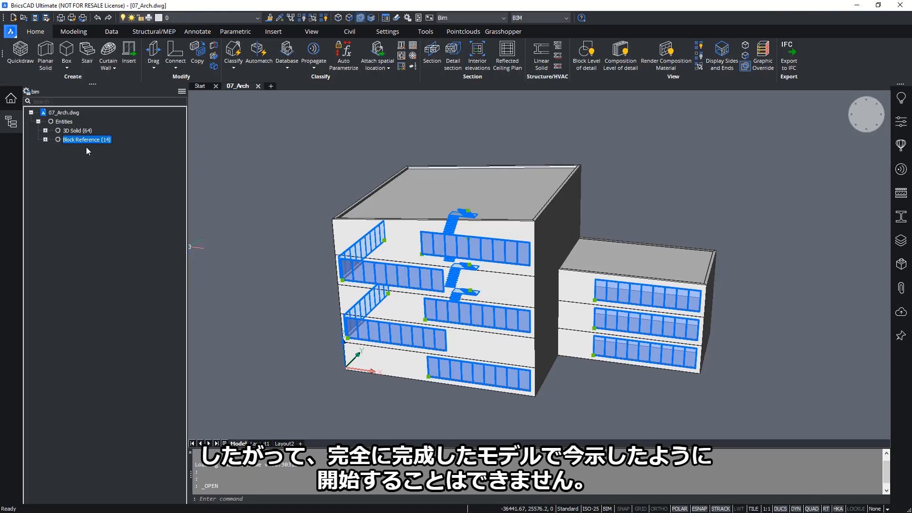
{"action": "left_click", "coordinate": [73, 132]}
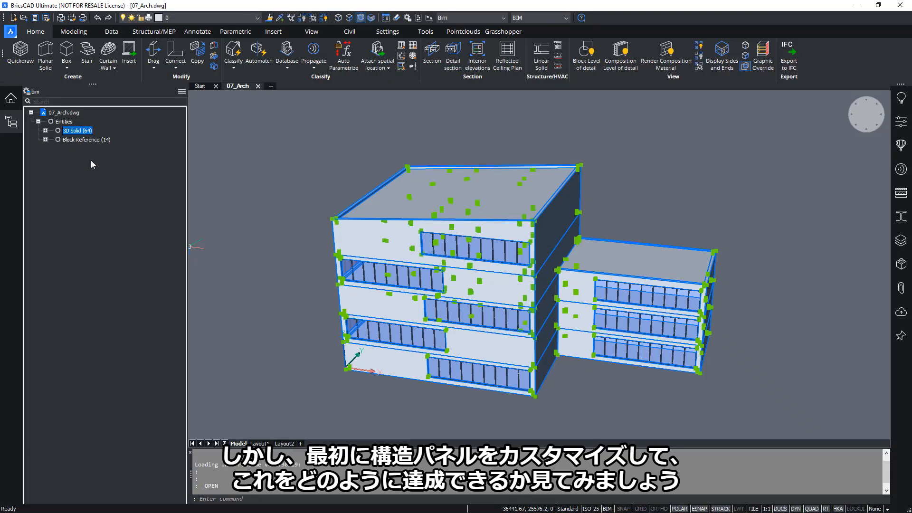
- Save a copy of the bim structure tree configuration as custom.cst in the Support folder
{"action": "left_click", "coordinate": [182, 92]}
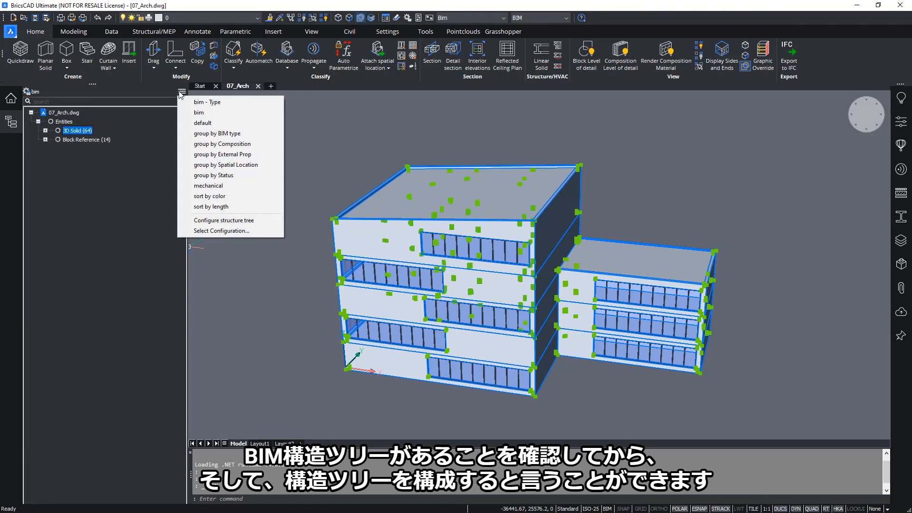
{"action": "left_click", "coordinate": [227, 223]}
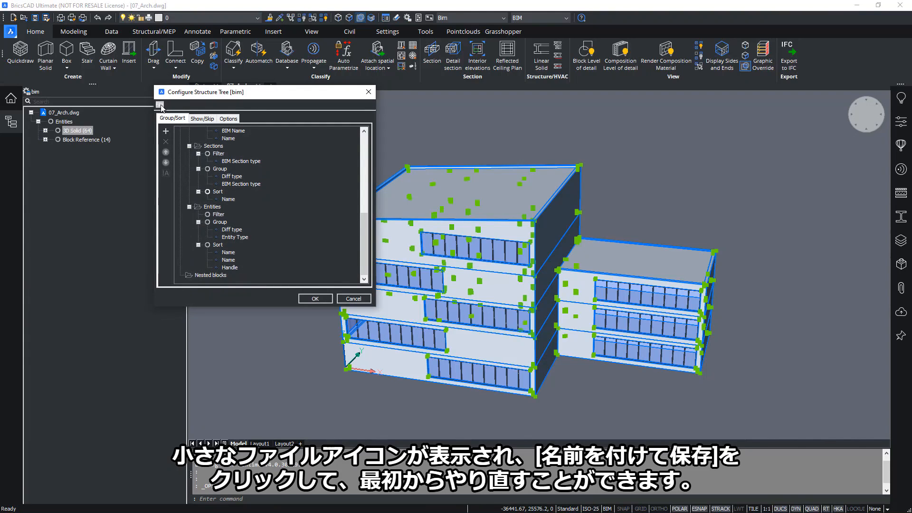
{"action": "left_click", "coordinate": [160, 105]}
{"action": "left_click", "coordinate": [180, 138]}
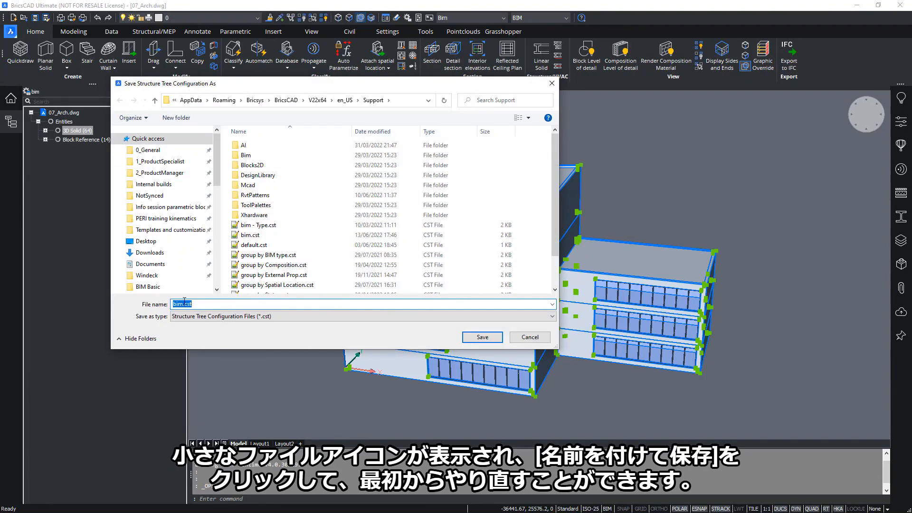
{"action": "left_click", "coordinate": [185, 303]}
{"action": "left_click_drag", "start_coordinate": [184, 303], "coordinate": [151, 306]}
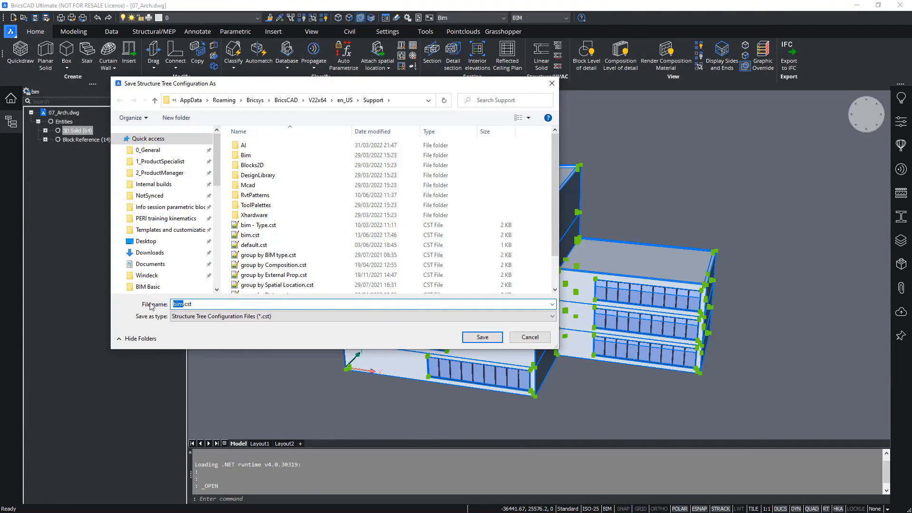
{"action": "type", "text": "custom"}
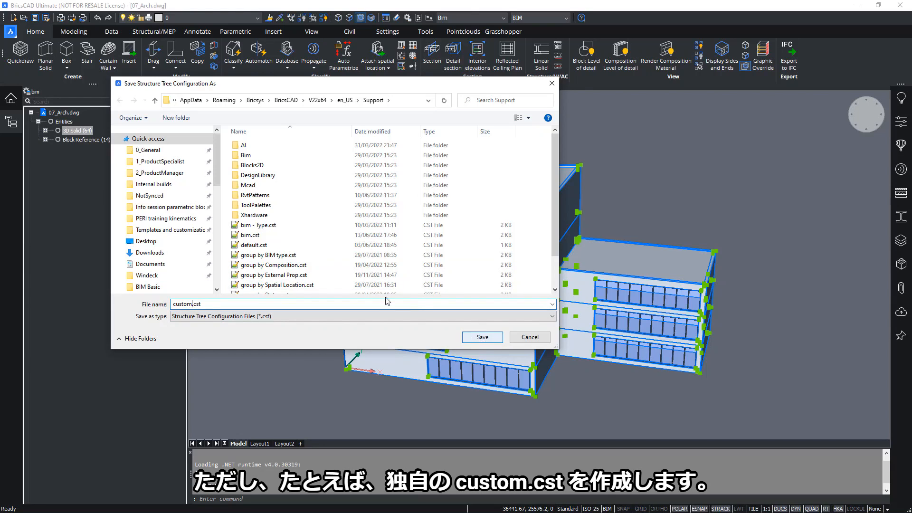
{"action": "left_click", "coordinate": [470, 338]}
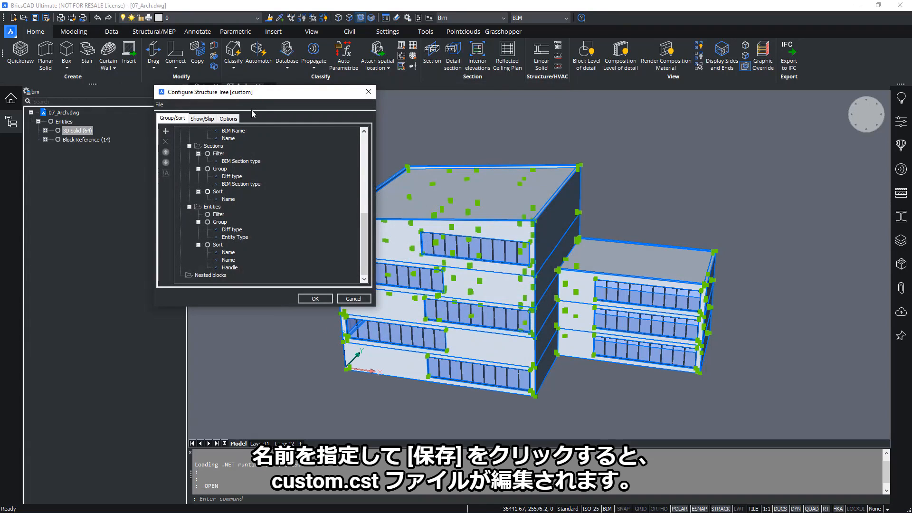
- Examine the Spatial Elements, Building Elements and Entities categories in the custom configuration's grouping and sorting rules
{"action": "scroll", "coordinate": [307, 268], "scroll_direction": "up", "scroll_amount": 8}
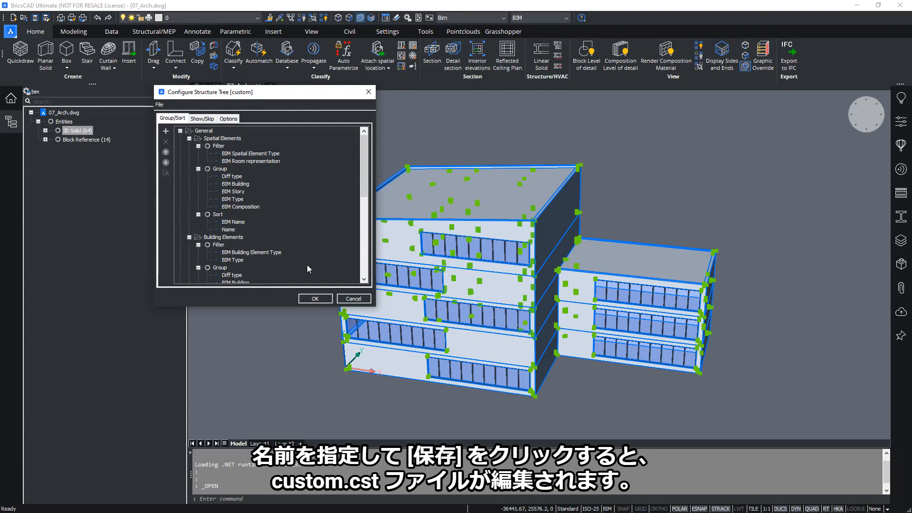
{"action": "left_click", "coordinate": [229, 238]}
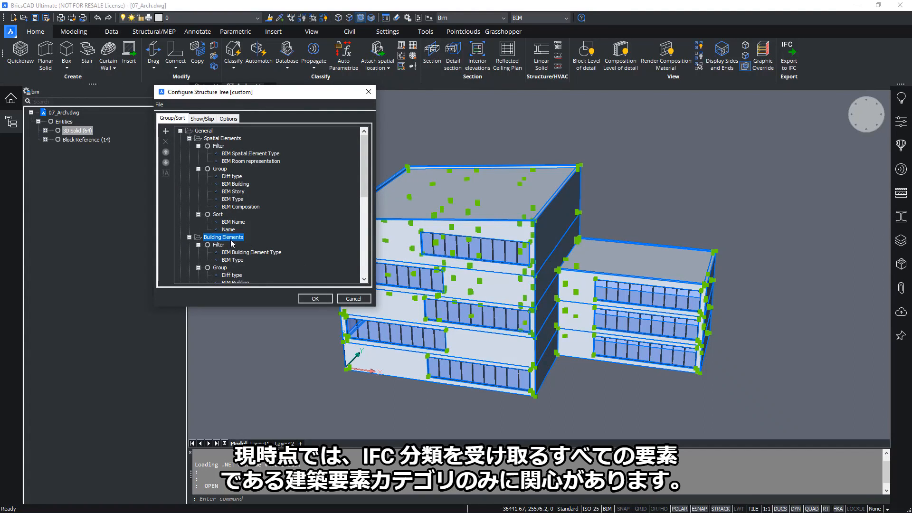
{"action": "scroll", "coordinate": [231, 243], "scroll_direction": "down", "scroll_amount": 4}
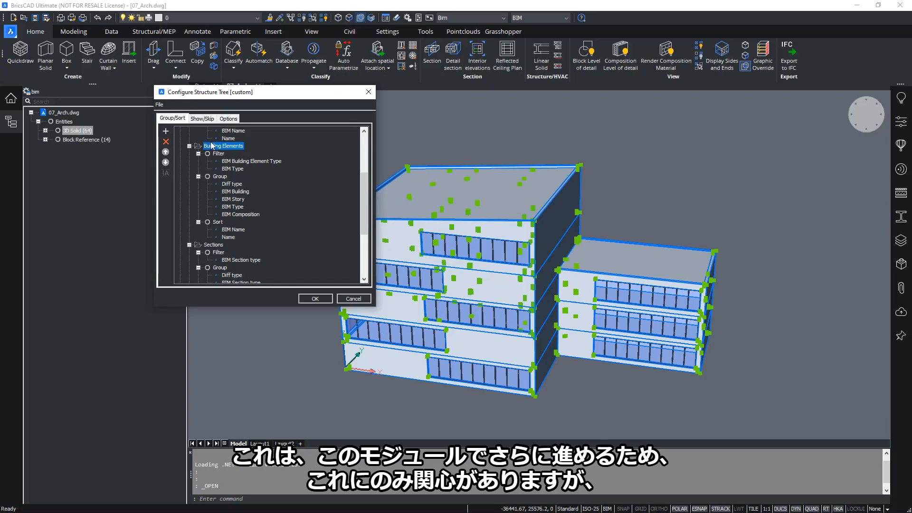
{"action": "scroll", "coordinate": [223, 155], "scroll_direction": "up", "scroll_amount": 4}
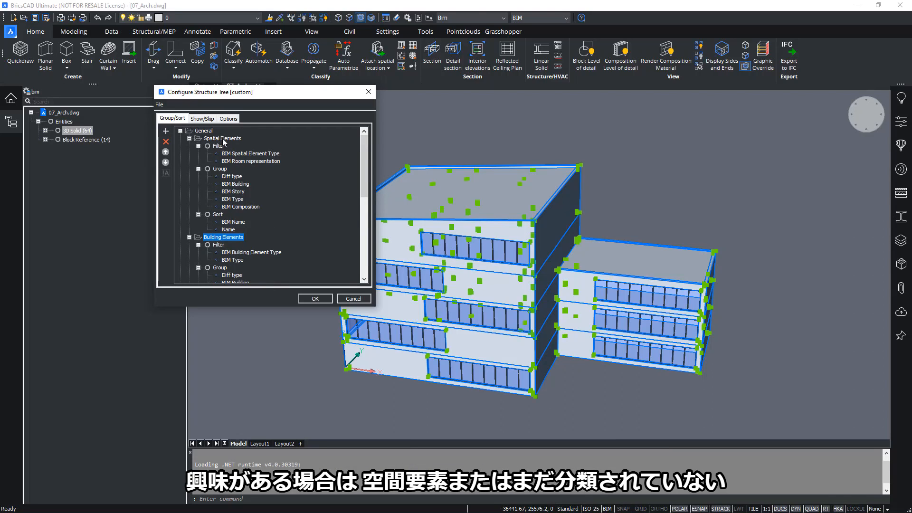
{"action": "left_click", "coordinate": [234, 142]}
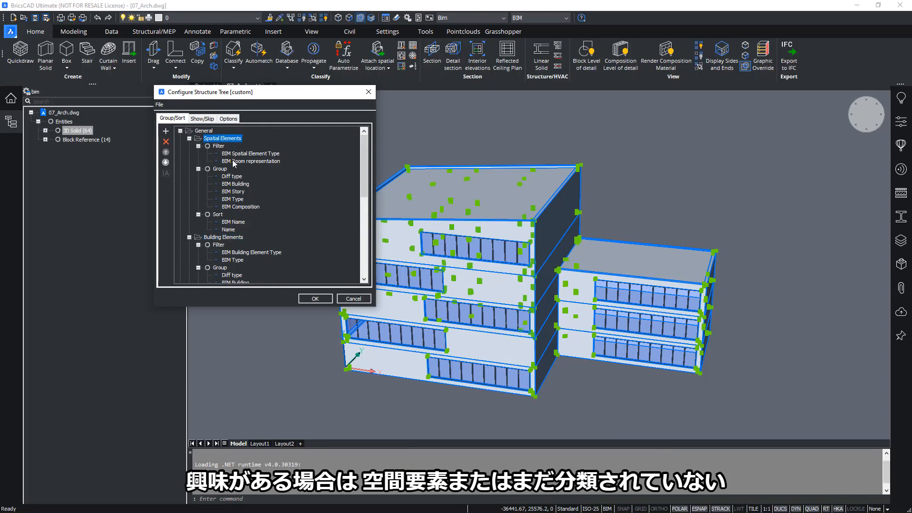
{"action": "scroll", "coordinate": [236, 201], "scroll_direction": "down", "scroll_amount": 10}
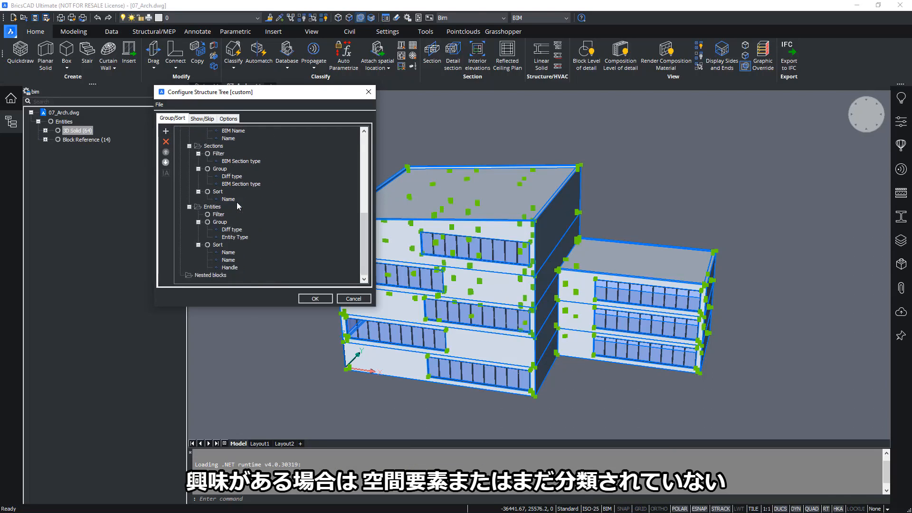
{"action": "left_click", "coordinate": [211, 206]}
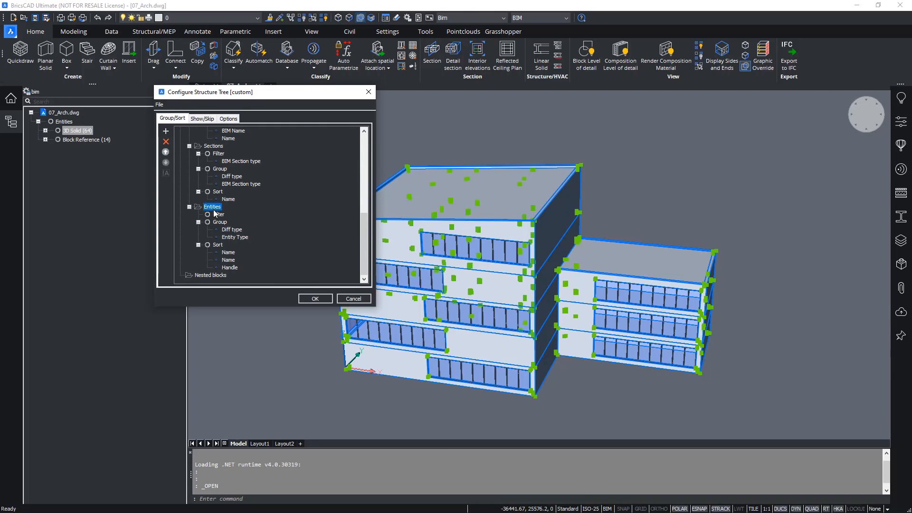
{"action": "scroll", "coordinate": [213, 210], "scroll_direction": "up", "scroll_amount": 4}
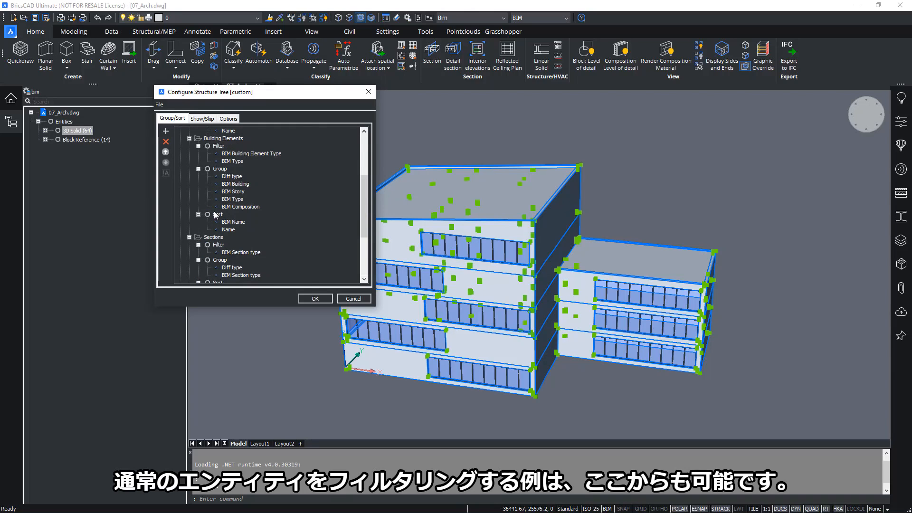
- Review the filter, group and sort properties of the Building Elements category, from BIM Building down to Name
{"action": "left_click", "coordinate": [223, 141]}
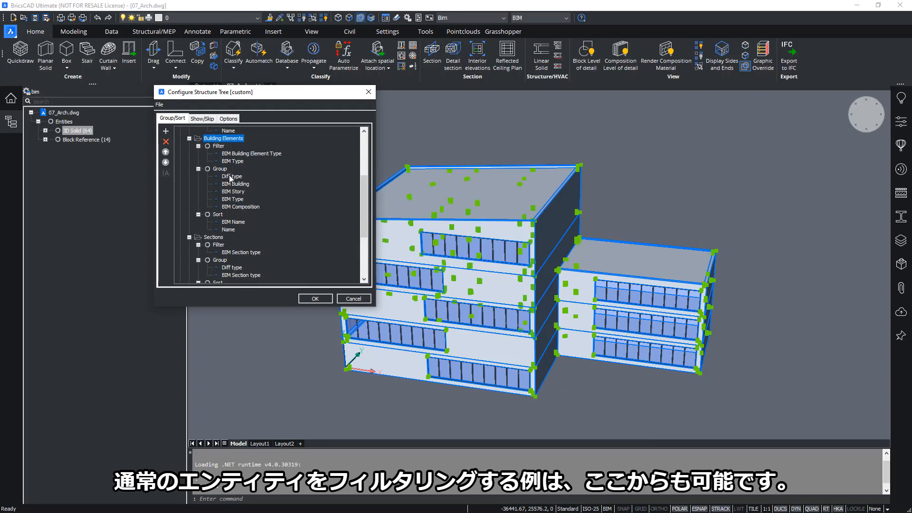
{"action": "left_click", "coordinate": [220, 147]}
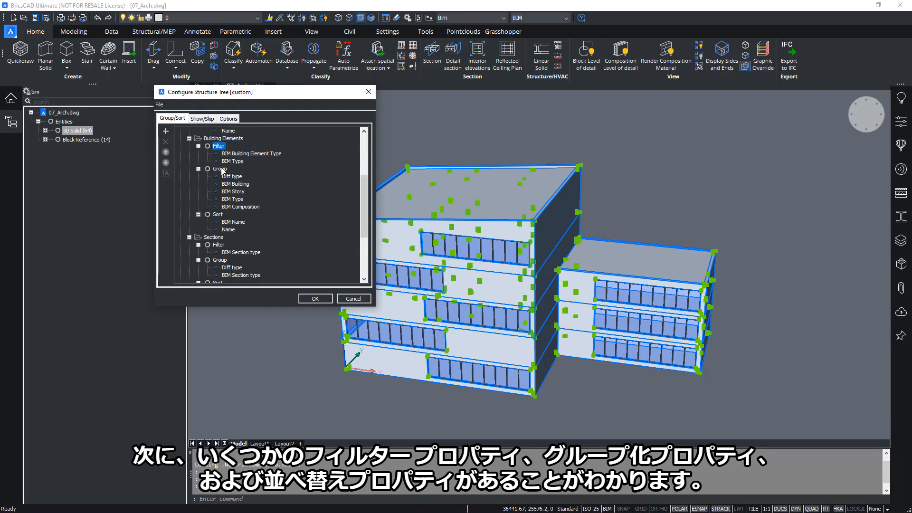
{"action": "left_click", "coordinate": [221, 169]}
{"action": "left_click", "coordinate": [218, 215]}
{"action": "left_click", "coordinate": [235, 185]}
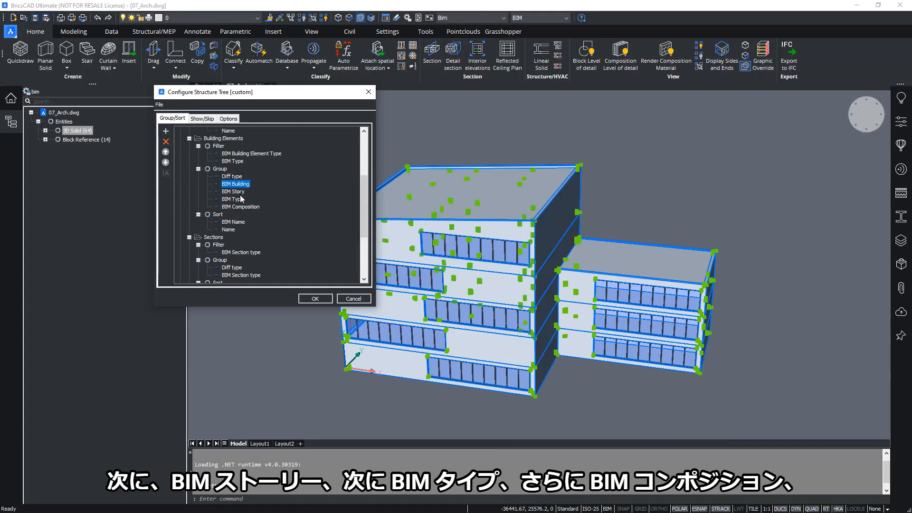
{"action": "left_click", "coordinate": [238, 193]}
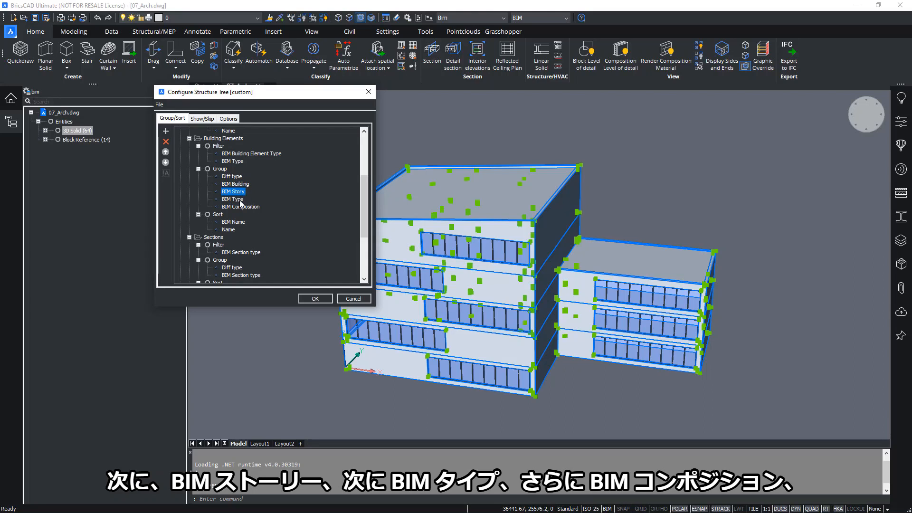
{"action": "left_click", "coordinate": [243, 208]}
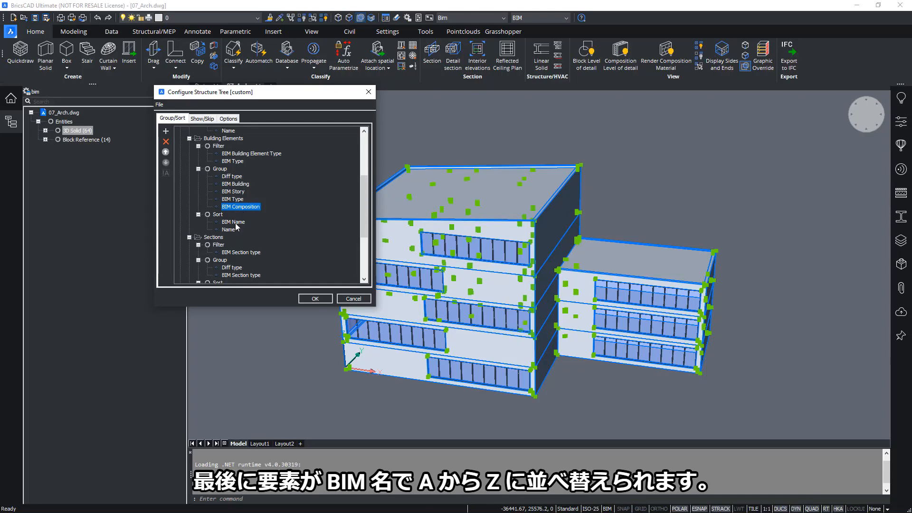
{"action": "left_click", "coordinate": [235, 222]}
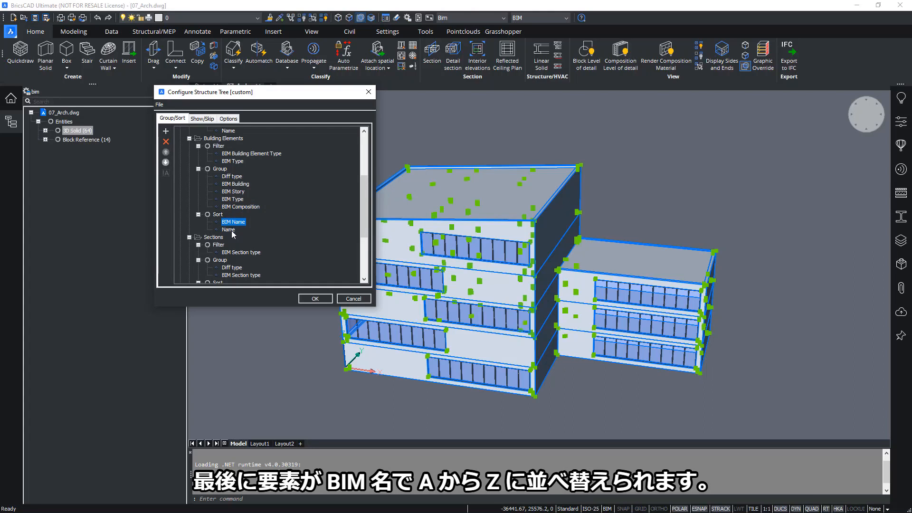
{"action": "left_click", "coordinate": [232, 229]}
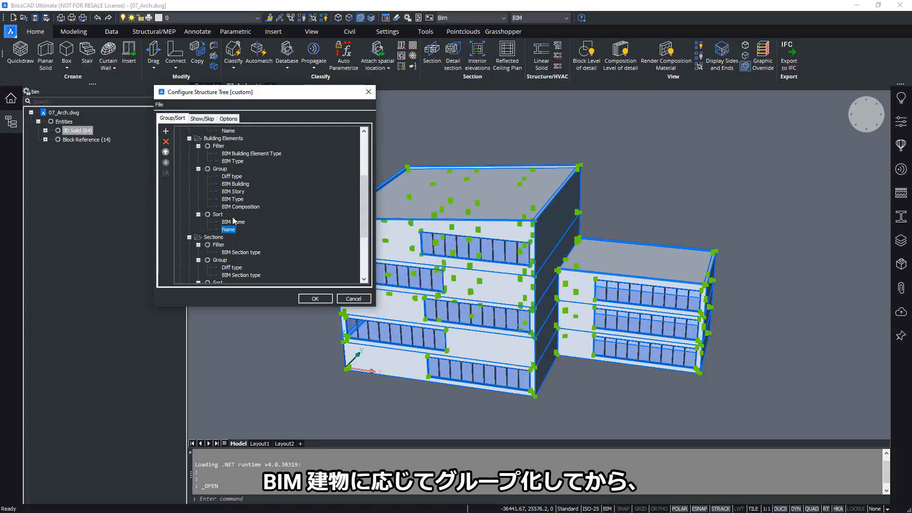
- Delete the BIM Building property from the Group rules of Building Elements
{"action": "left_click", "coordinate": [238, 184]}
{"action": "right_click", "coordinate": [238, 185]}
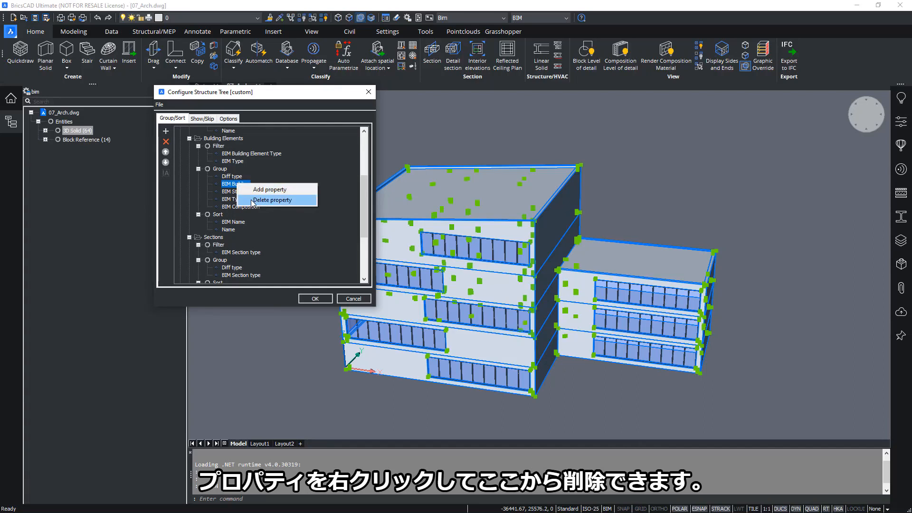
{"action": "left_click", "coordinate": [252, 201]}
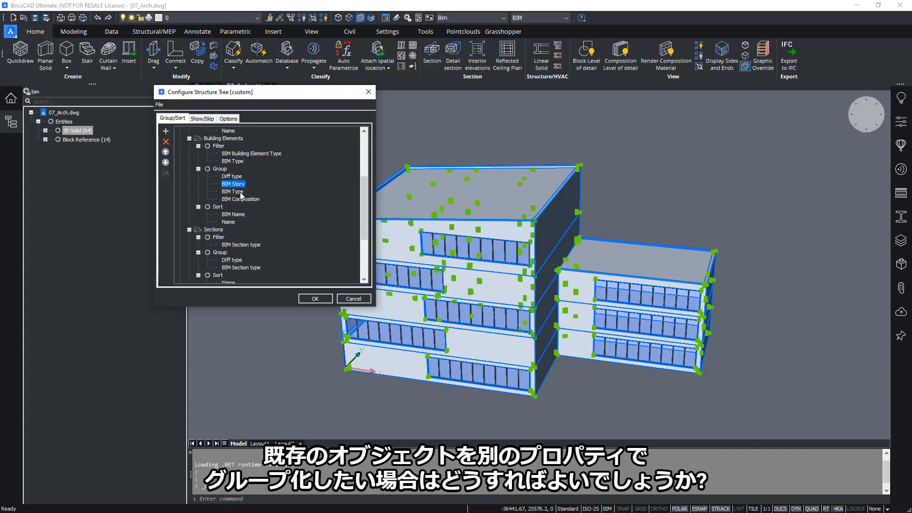
- Add the Thickness property from the Quantity extensions to the Group rules of Building Elements
{"action": "left_click", "coordinate": [165, 131]}
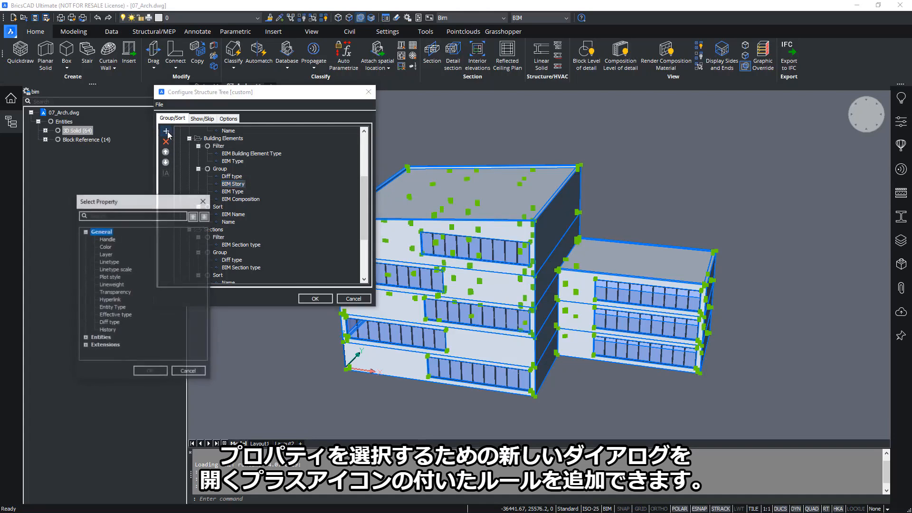
{"action": "left_click_drag", "start_coordinate": [190, 200], "coordinate": [325, 153]}
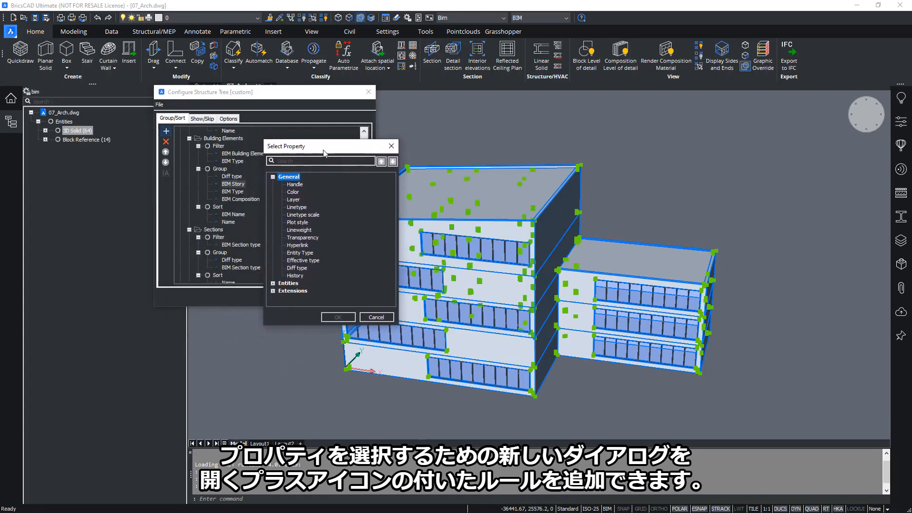
{"action": "left_click", "coordinate": [299, 162]}
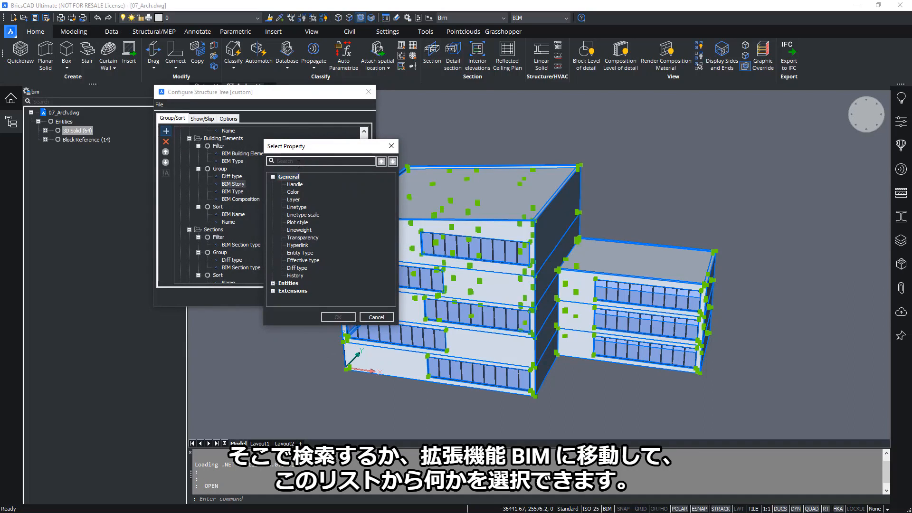
{"action": "left_click", "coordinate": [273, 290]}
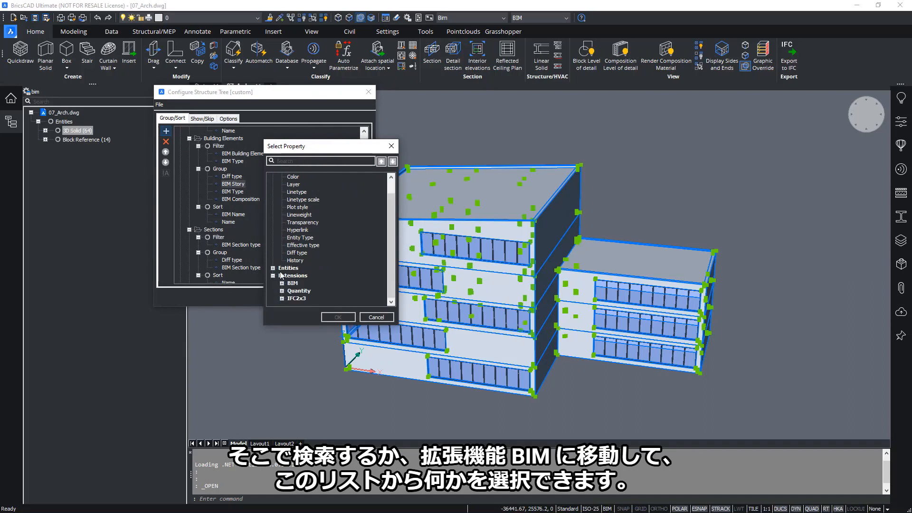
{"action": "left_click", "coordinate": [282, 283]}
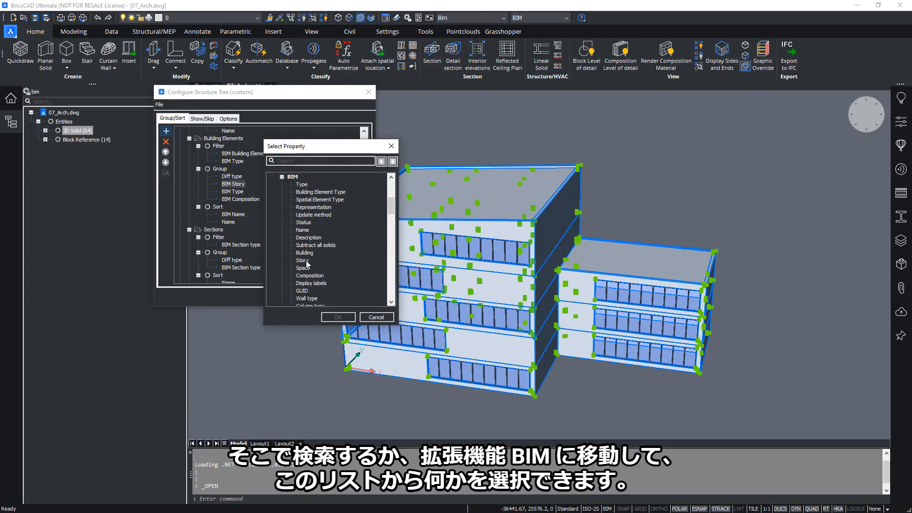
{"action": "scroll", "coordinate": [335, 259], "scroll_direction": "down", "scroll_amount": 1}
{"action": "scroll", "coordinate": [336, 260], "scroll_direction": "up", "scroll_amount": 1}
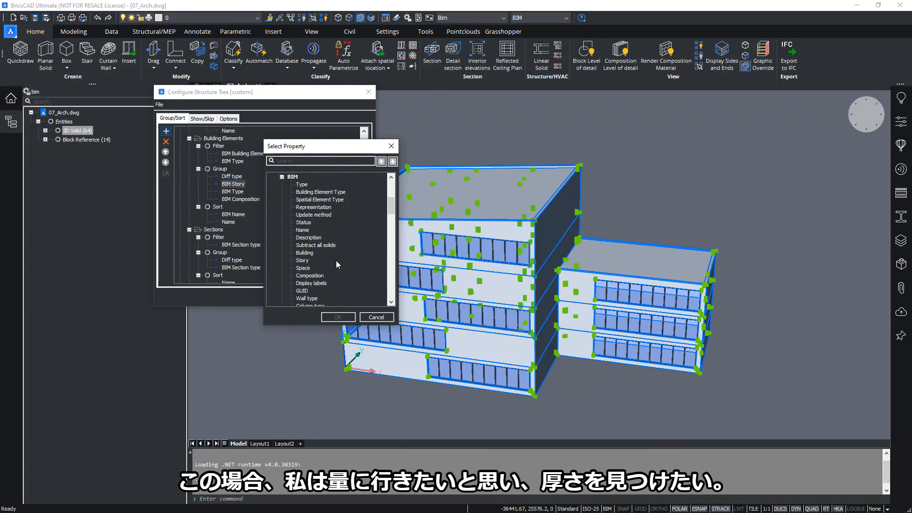
{"action": "scroll", "coordinate": [330, 257], "scroll_direction": "down", "scroll_amount": 20}
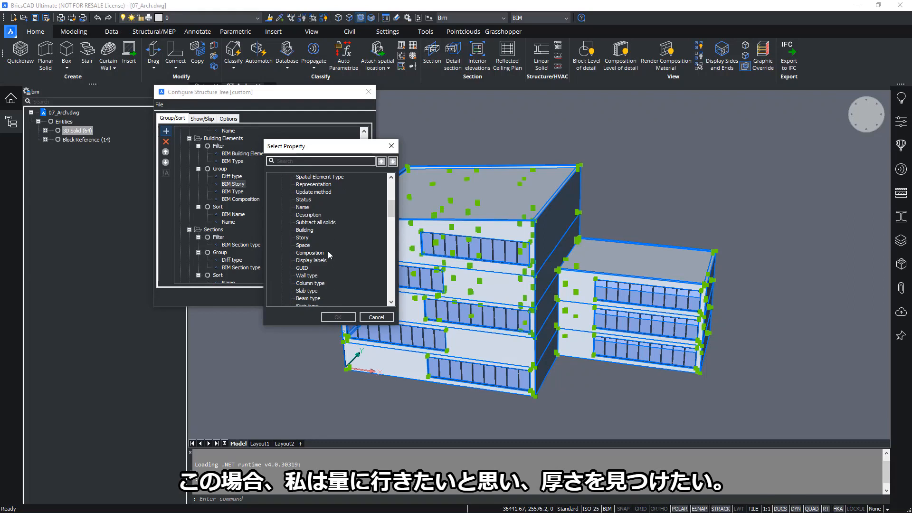
{"action": "scroll", "coordinate": [331, 256], "scroll_direction": "down", "scroll_amount": 8}
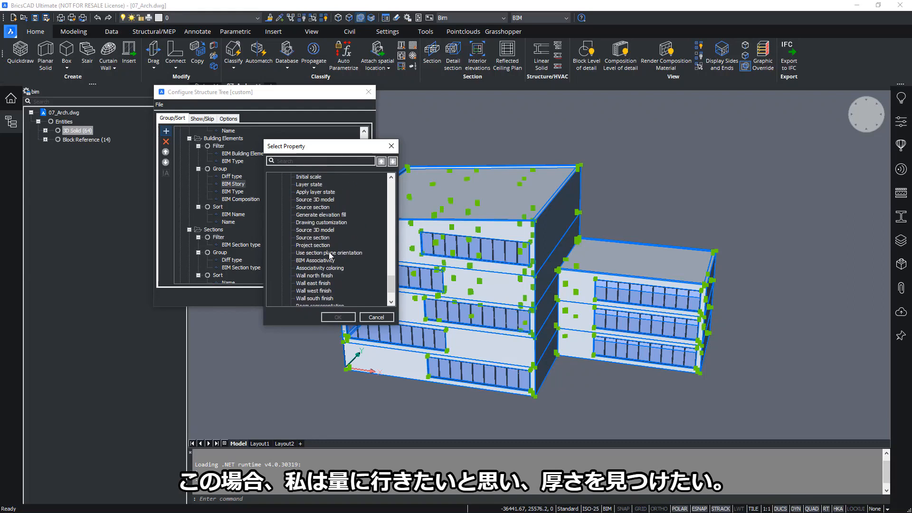
{"action": "left_click", "coordinate": [282, 291]}
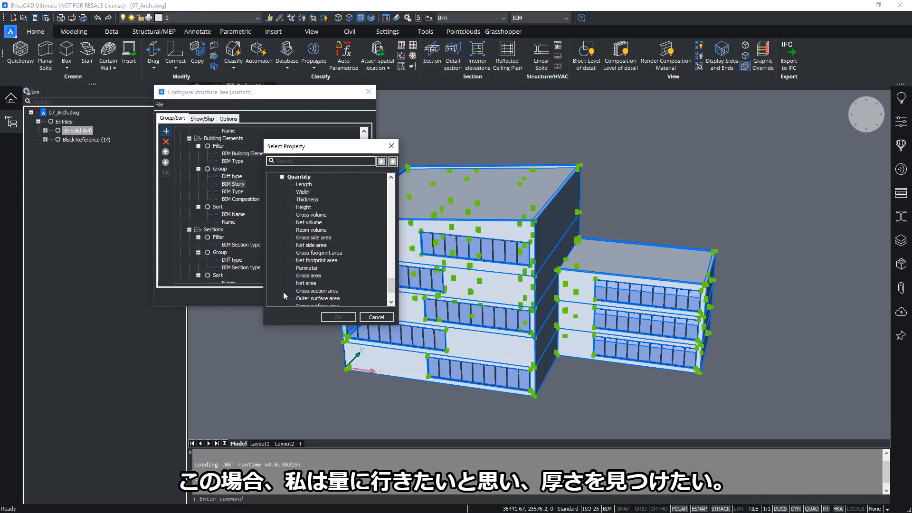
{"action": "left_click", "coordinate": [304, 201]}
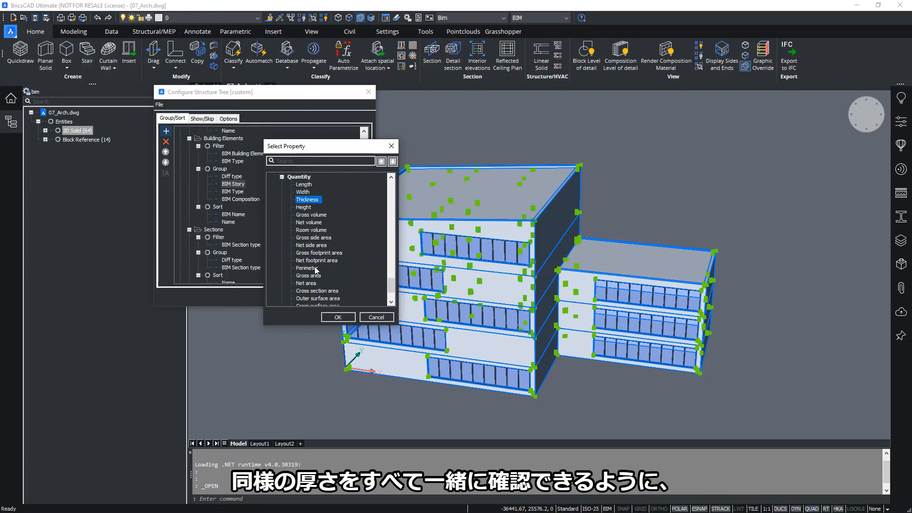
{"action": "left_click", "coordinate": [338, 317]}
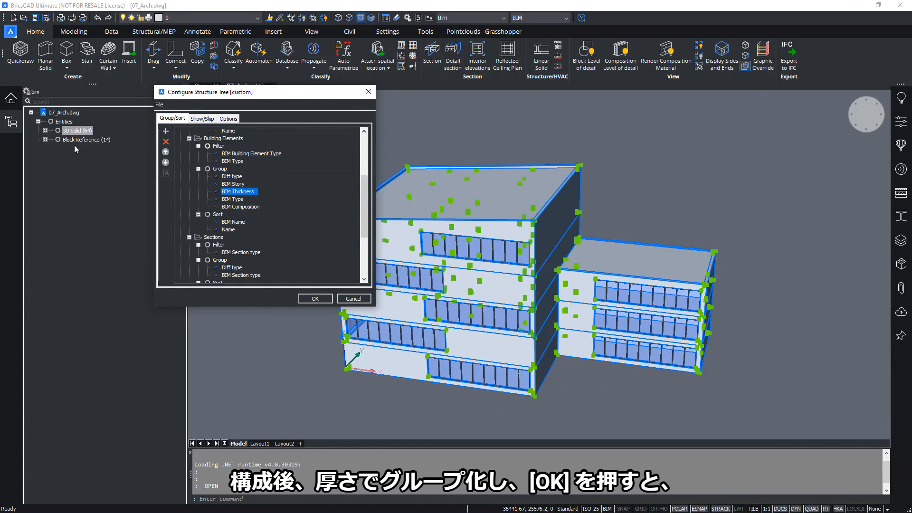
- Move BIM Thickness below BIM Composition in the Building Elements Group rules and apply the custom configuration
{"action": "left_click", "coordinate": [165, 162]}
{"action": "left_click", "coordinate": [165, 161]}
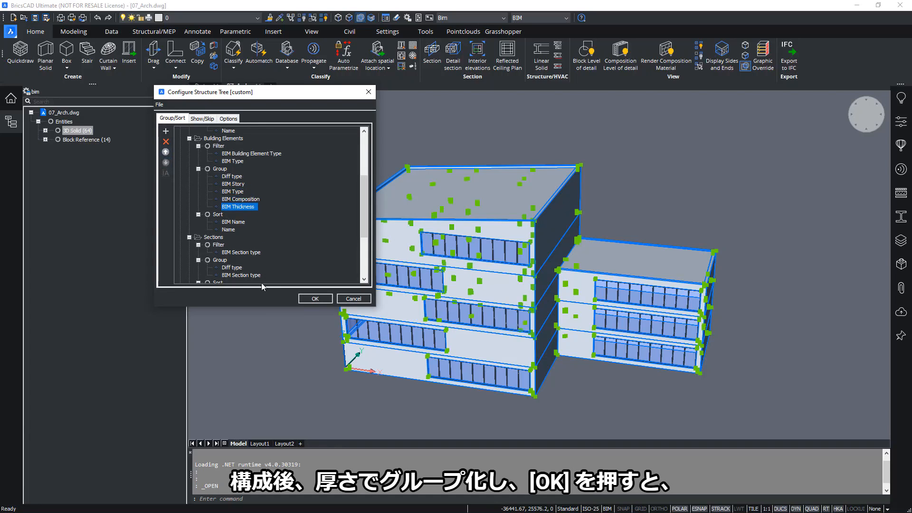
{"action": "left_click", "coordinate": [315, 298]}
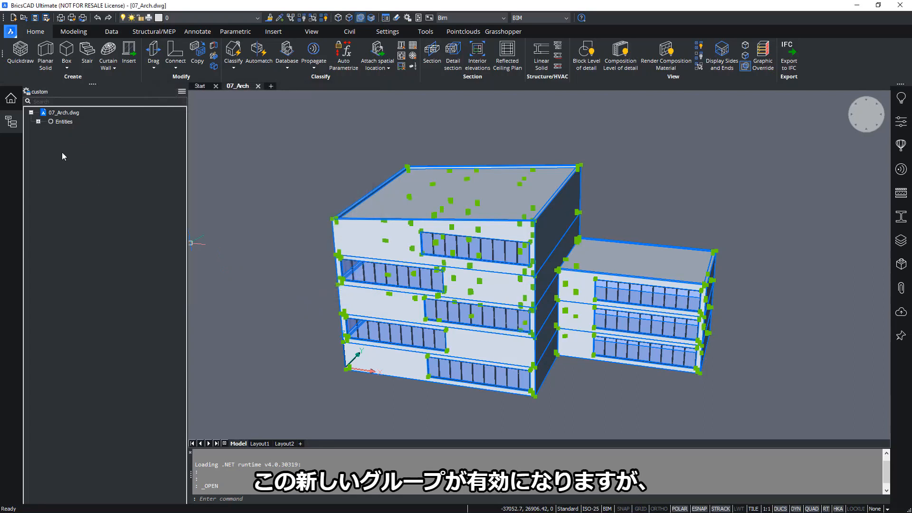
- Expand the Entities group in the custom structure tree and check the list of available tree configurations
{"action": "left_click", "coordinate": [38, 122]}
{"action": "left_click", "coordinate": [181, 91]}
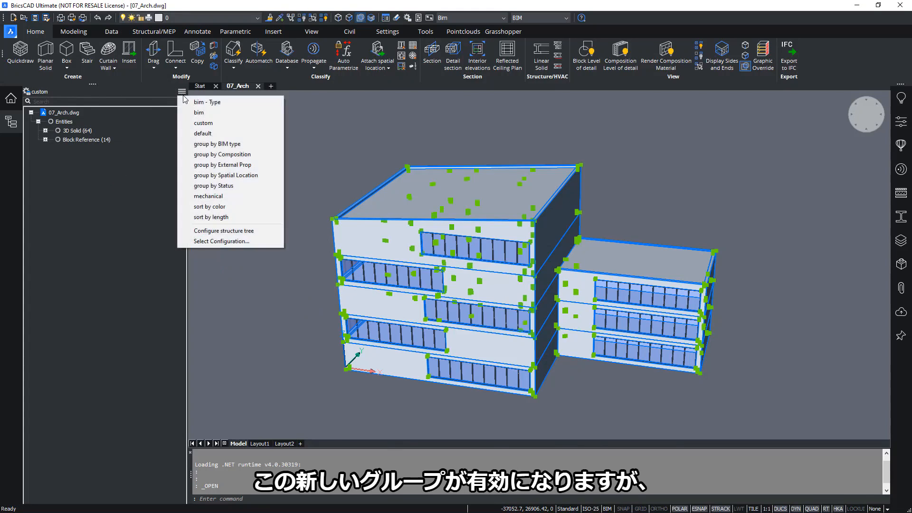
{"action": "left_click", "coordinate": [100, 210]}
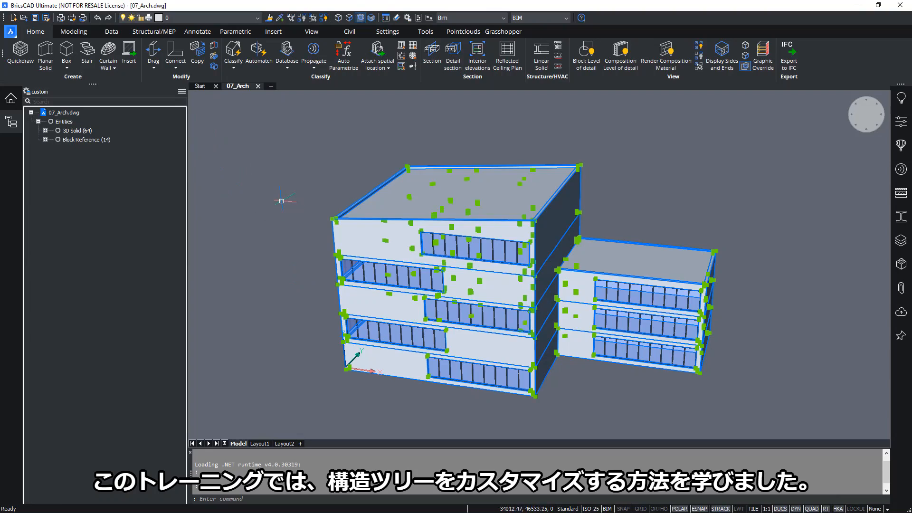
- Classify the two uppermost slabs, on the main block and the lower wing, as Roof
{"action": "key", "text": "Escape"}
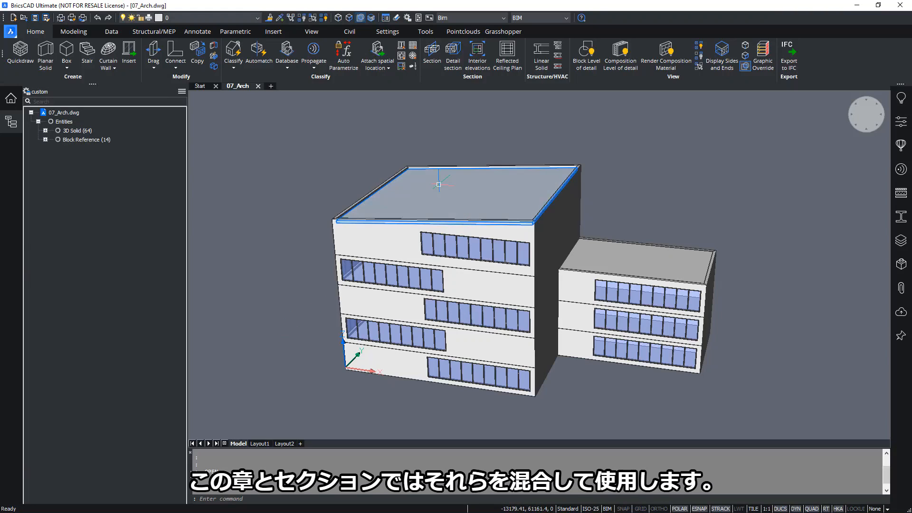
{"action": "mouse_move", "coordinate": [438, 184]}
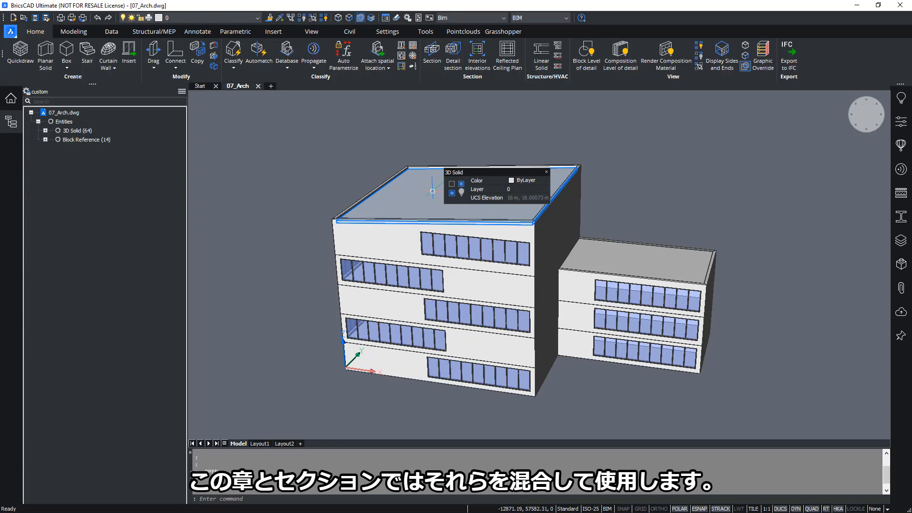
{"action": "left_click", "coordinate": [432, 191]}
{"action": "mouse_move", "coordinate": [613, 257]}
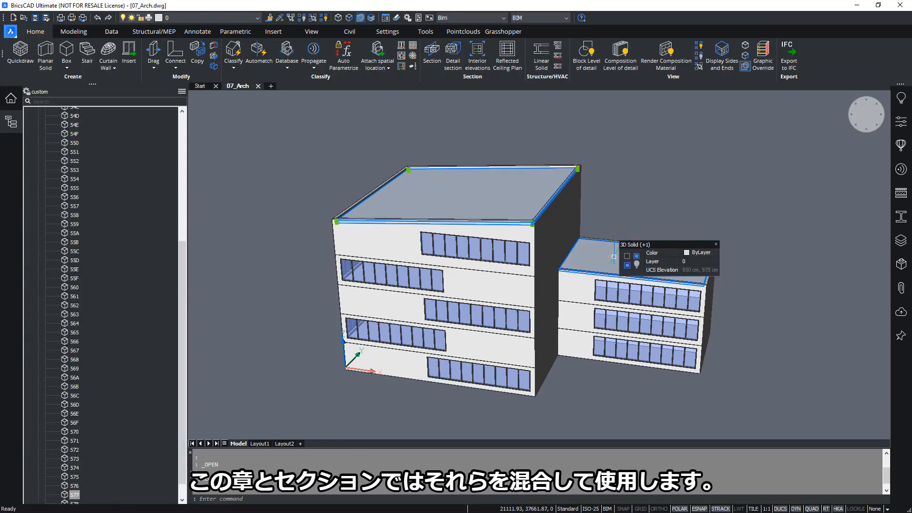
{"action": "left_click", "coordinate": [613, 257]}
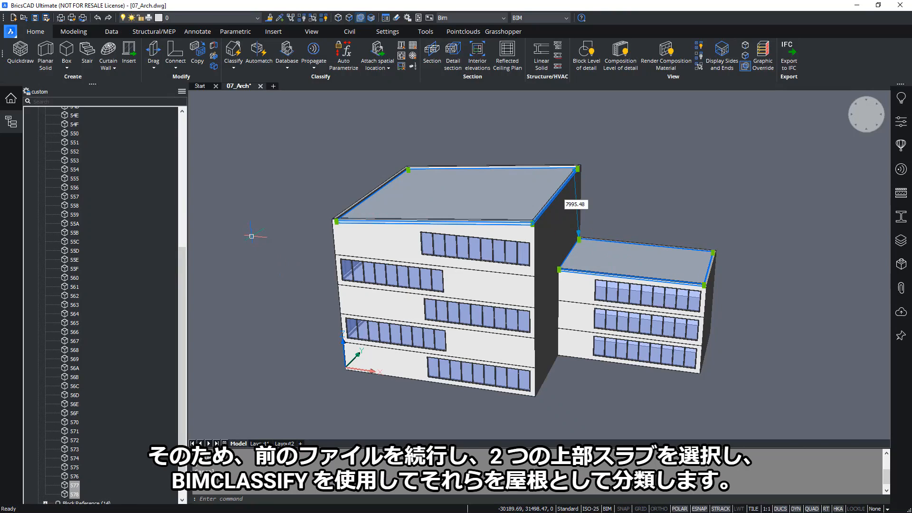
{"action": "right_click", "coordinate": [251, 236]}
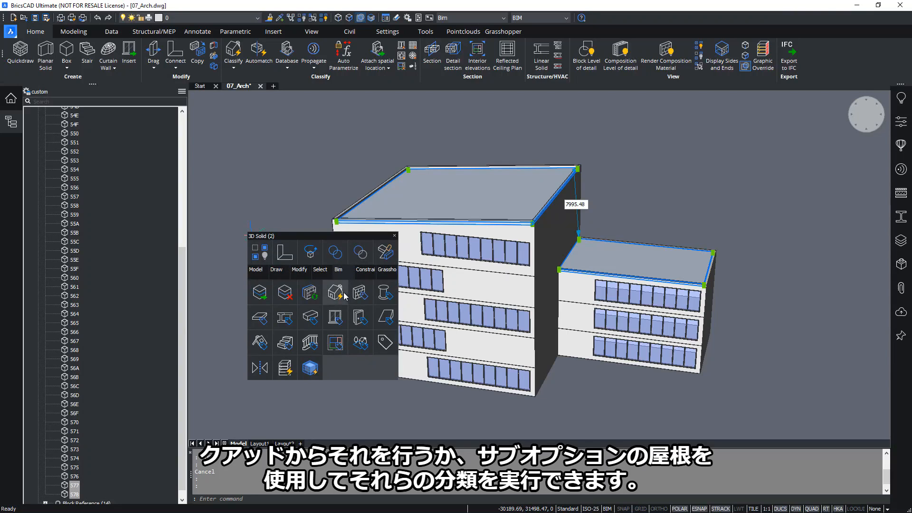
{"action": "left_click", "coordinate": [261, 352]}
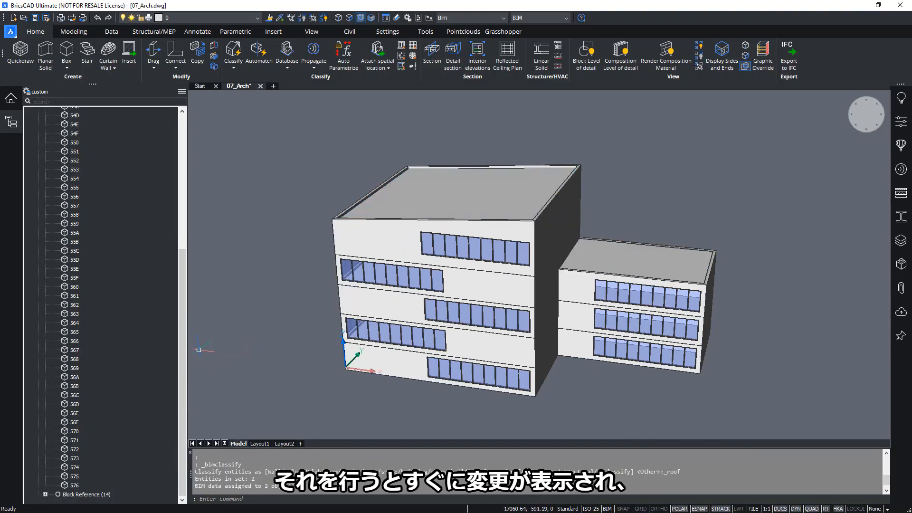
- Collapse Entities, expand Building Elements down to its Roof group, and highlight the roof elements in the model
{"action": "left_click_drag", "start_coordinate": [183, 328], "coordinate": [181, 195]}
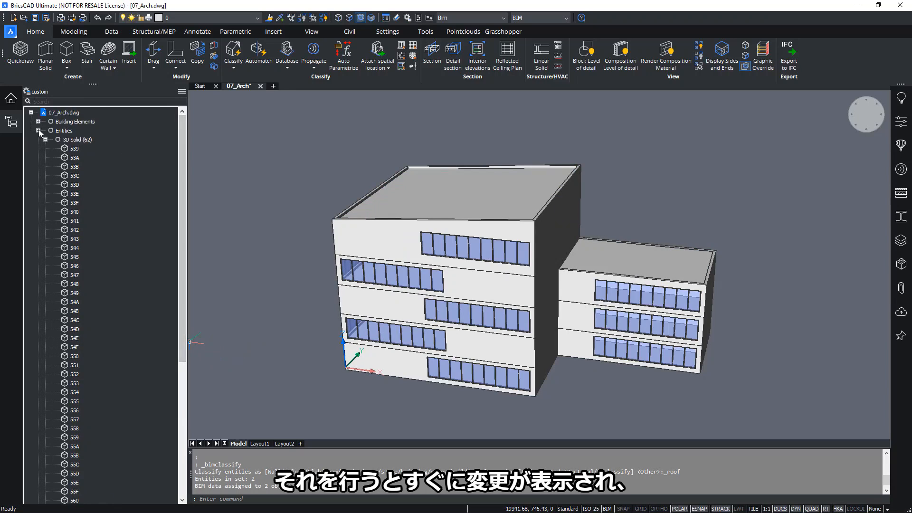
{"action": "left_click", "coordinate": [39, 131]}
{"action": "left_click", "coordinate": [72, 122]}
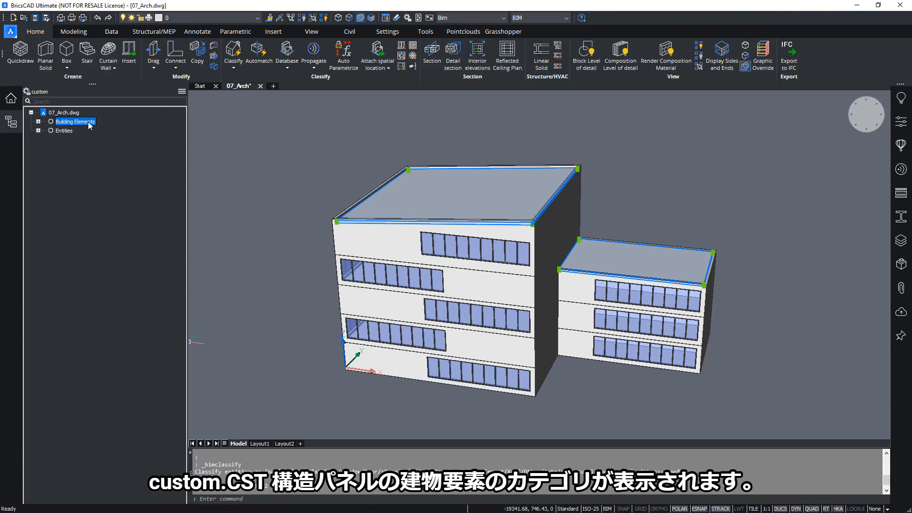
{"action": "left_click", "coordinate": [38, 122]}
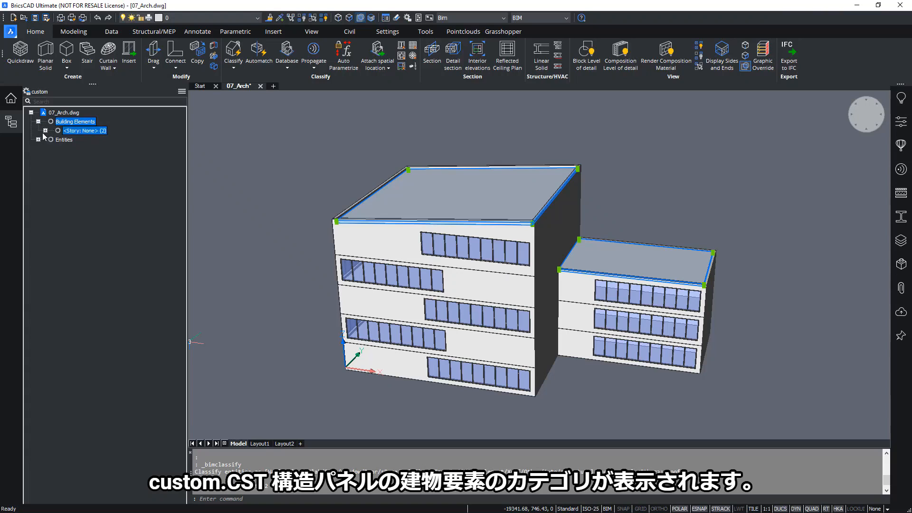
{"action": "left_click", "coordinate": [45, 130]}
{"action": "left_click", "coordinate": [52, 139]}
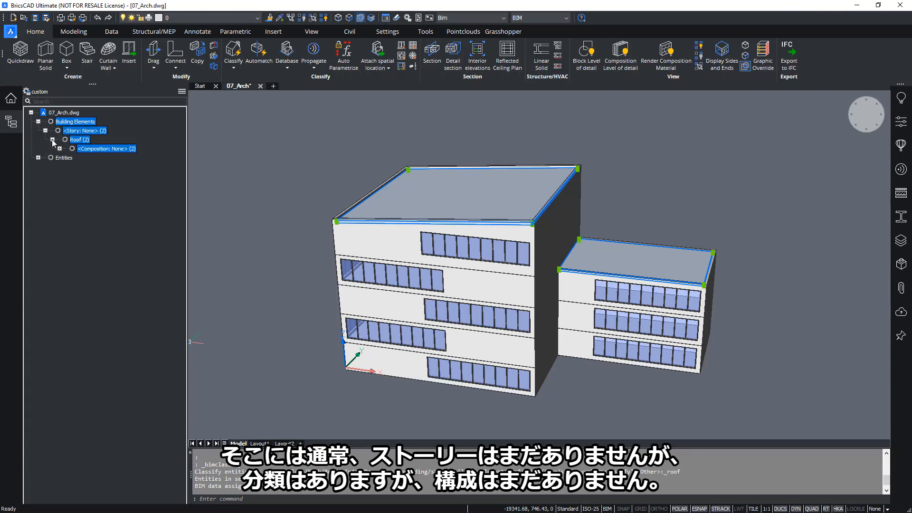
{"action": "left_click", "coordinate": [83, 140]}
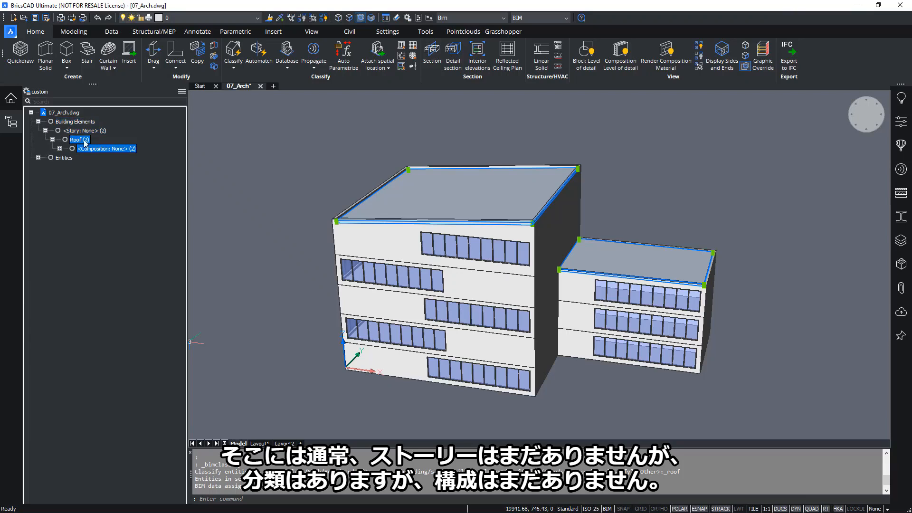
- Expand the roofs' <Composition: None> group, highlight each of its two solids in the model, and collapse the group again
{"action": "left_click", "coordinate": [60, 149]}
{"action": "left_click", "coordinate": [88, 157]}
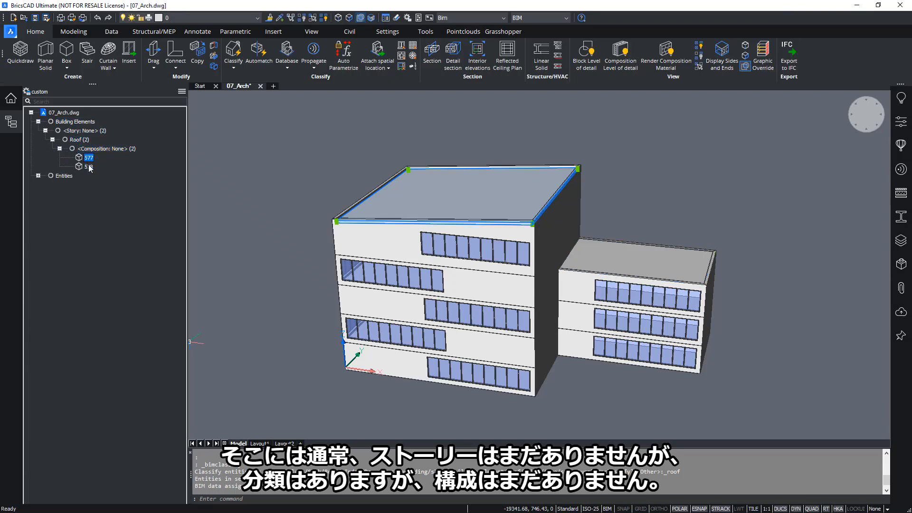
{"action": "left_click", "coordinate": [88, 166]}
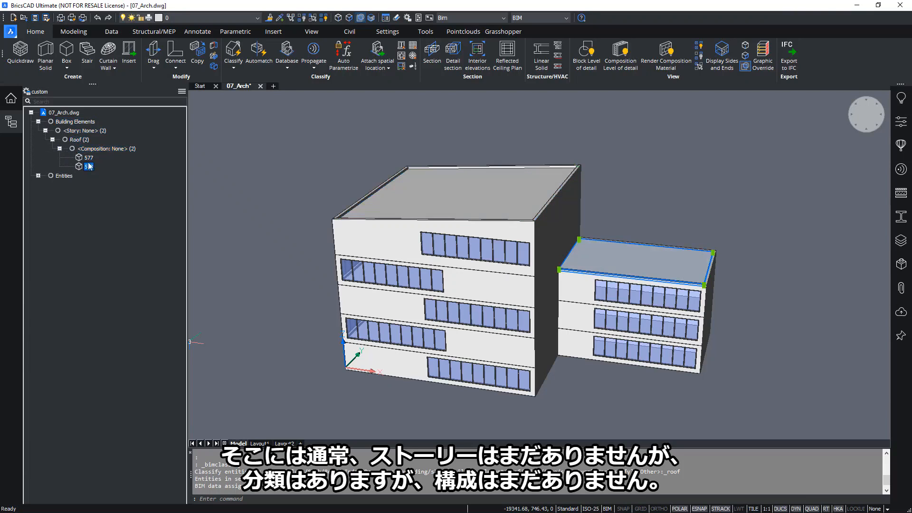
{"action": "left_click", "coordinate": [60, 149]}
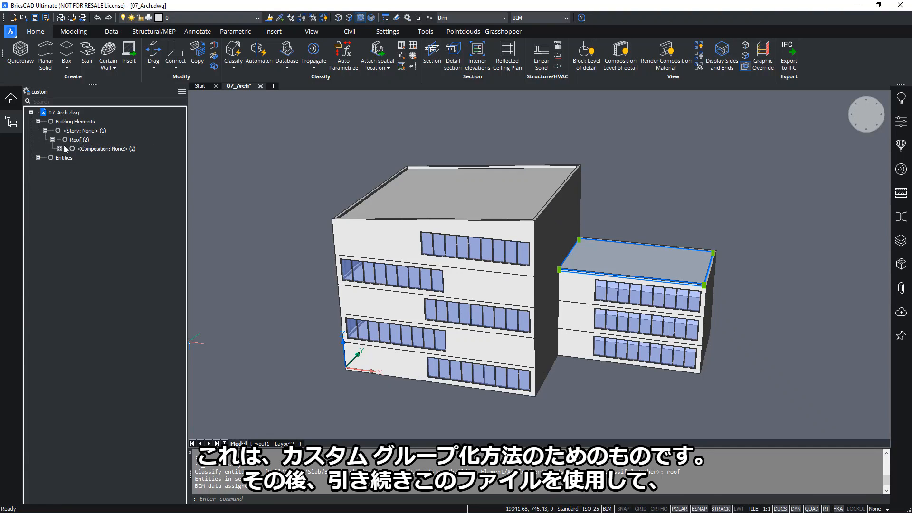
- Collapse the Building Elements branch of the structure tree and clear the selection
{"action": "scroll", "coordinate": [384, 275], "scroll_direction": "down", "scroll_amount": 5}
{"action": "scroll", "coordinate": [414, 294], "scroll_direction": "up", "scroll_amount": 5}
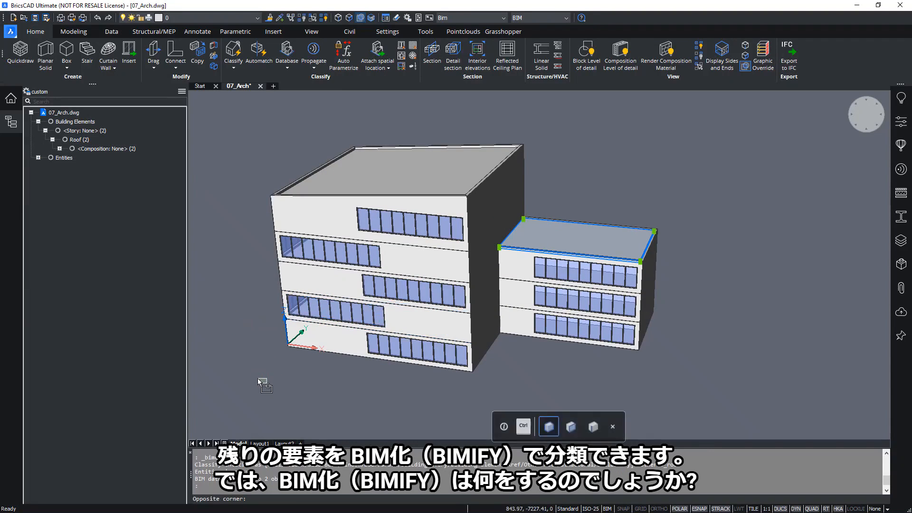
{"action": "left_click", "coordinate": [38, 122]}
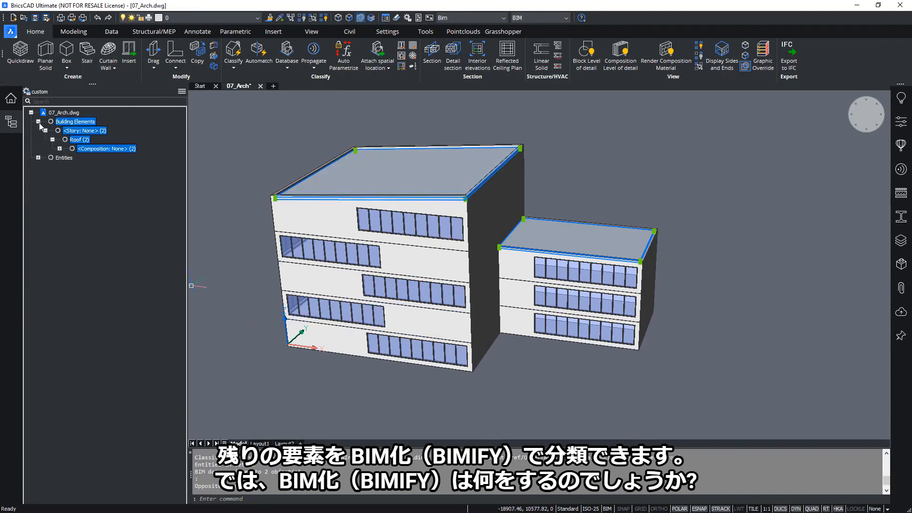
{"action": "left_click", "coordinate": [38, 122]}
{"action": "key", "text": "Escape"}
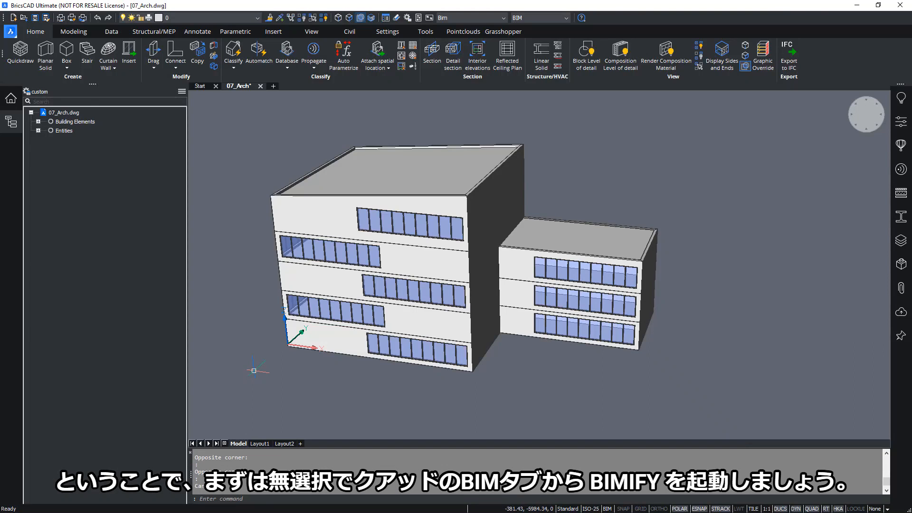
- Run Bimify on the entire drawing with discipline Auto Detect, including auto-classification, profiles, spatial locations, spaces, elevations and floor plans
{"action": "right_click", "coordinate": [481, 409]}
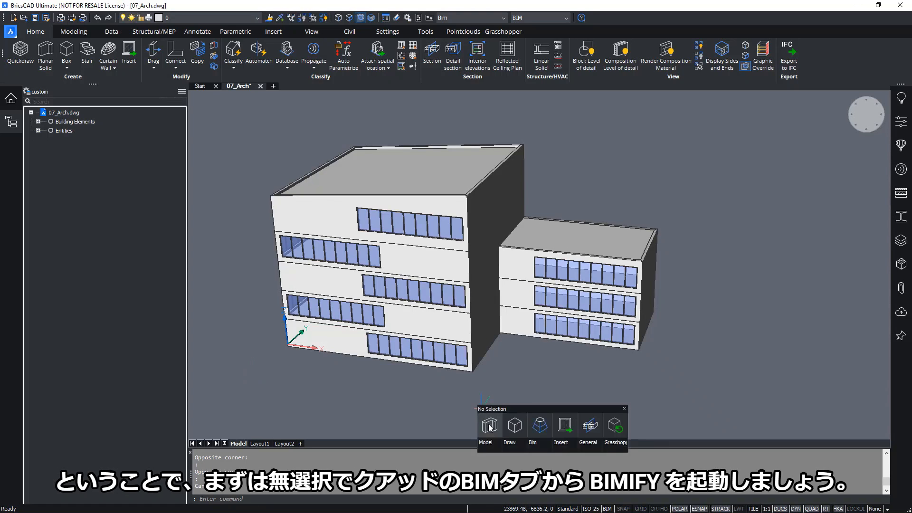
{"action": "mouse_move", "coordinate": [545, 432]}
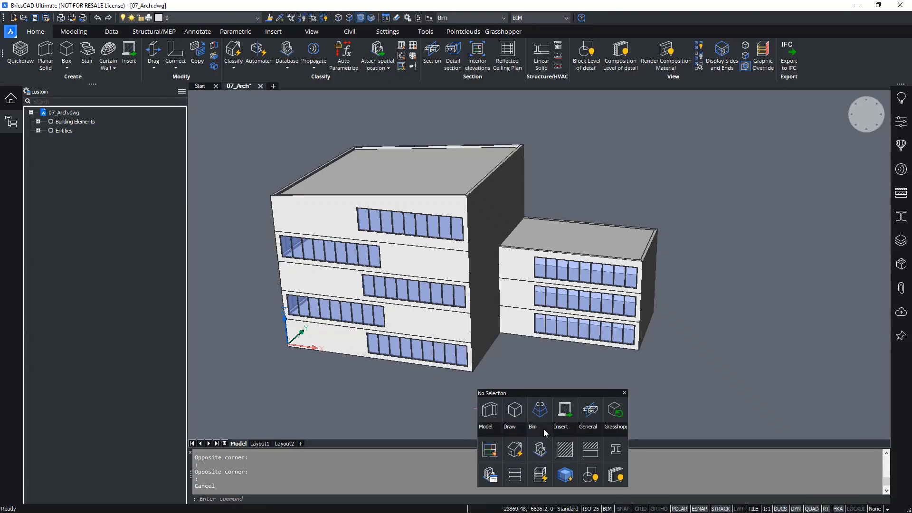
{"action": "left_click", "coordinate": [519, 450]}
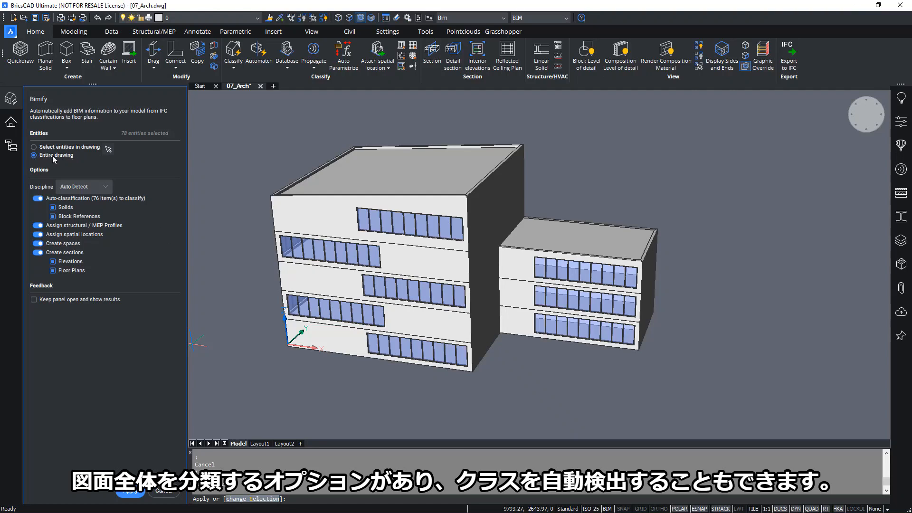
{"action": "left_click", "coordinate": [82, 188]}
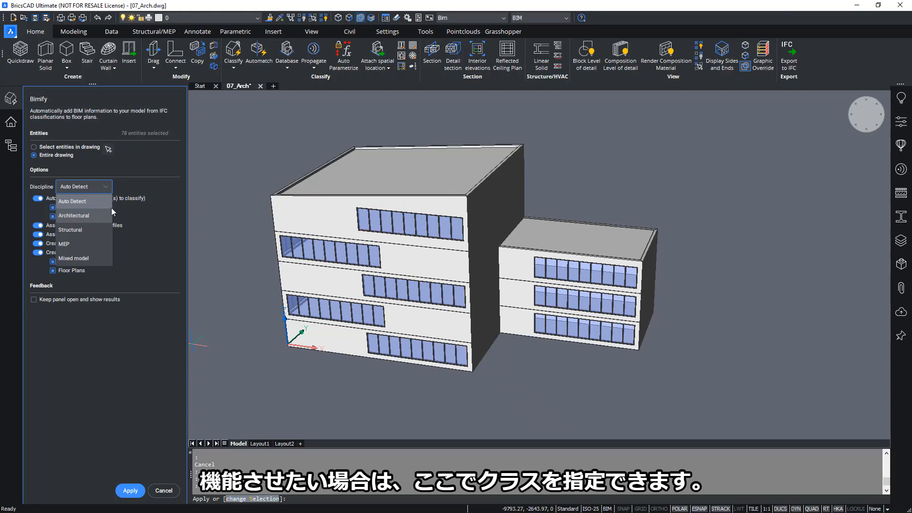
{"action": "left_click", "coordinate": [124, 183]}
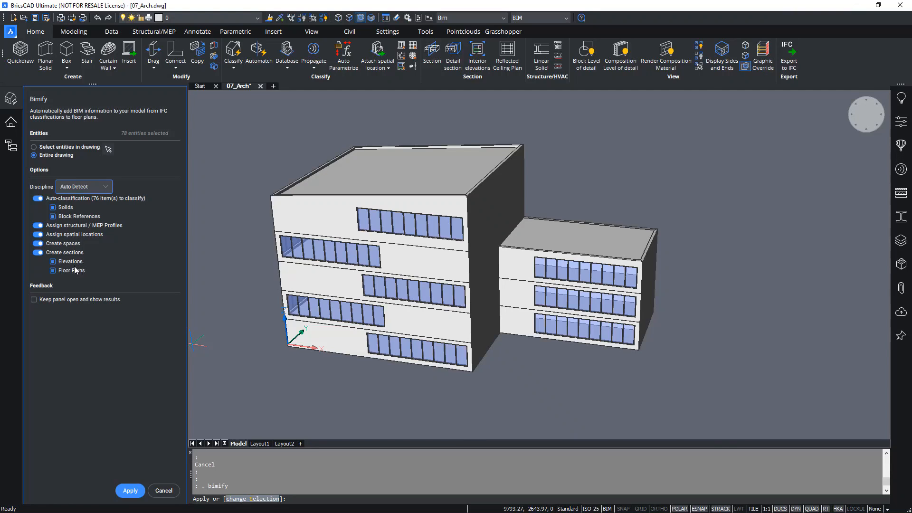
{"action": "left_click", "coordinate": [125, 496]}
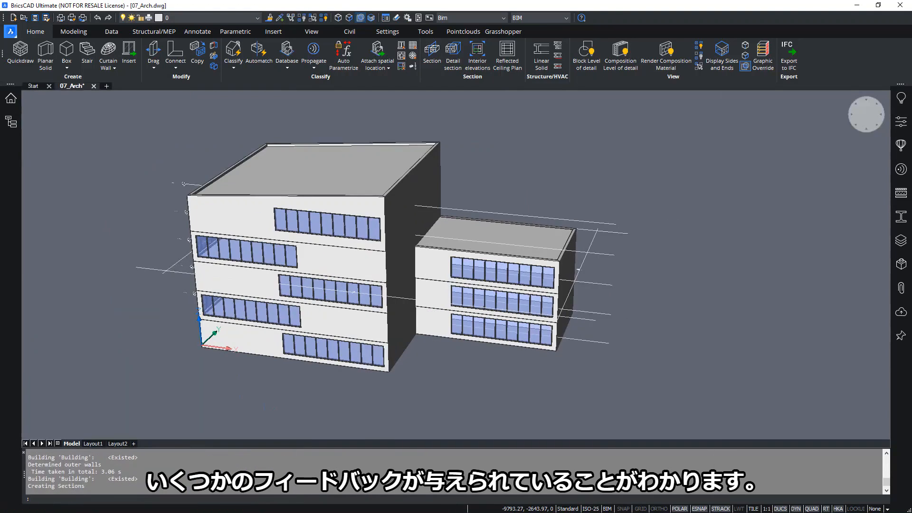
- Show the structure tree and highlight Building Elements and the Sections category in the model
{"action": "left_click", "coordinate": [14, 124]}
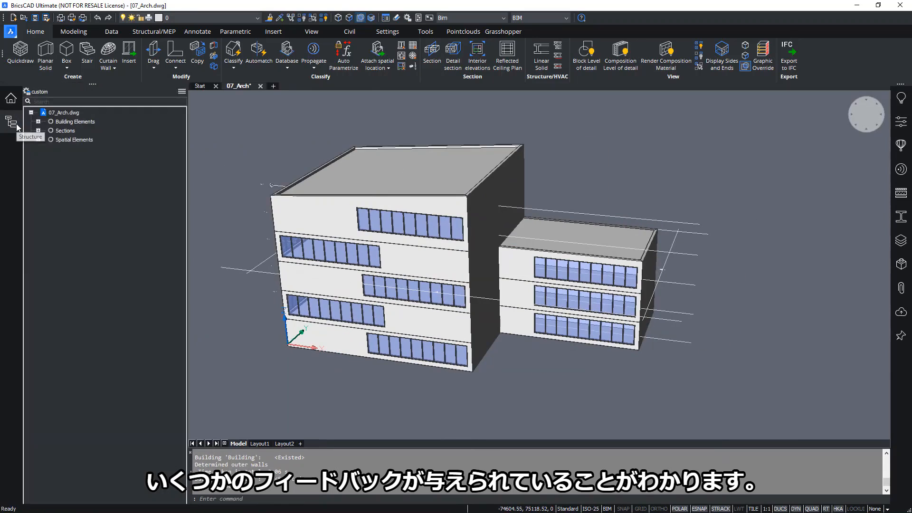
{"action": "left_click", "coordinate": [67, 122]}
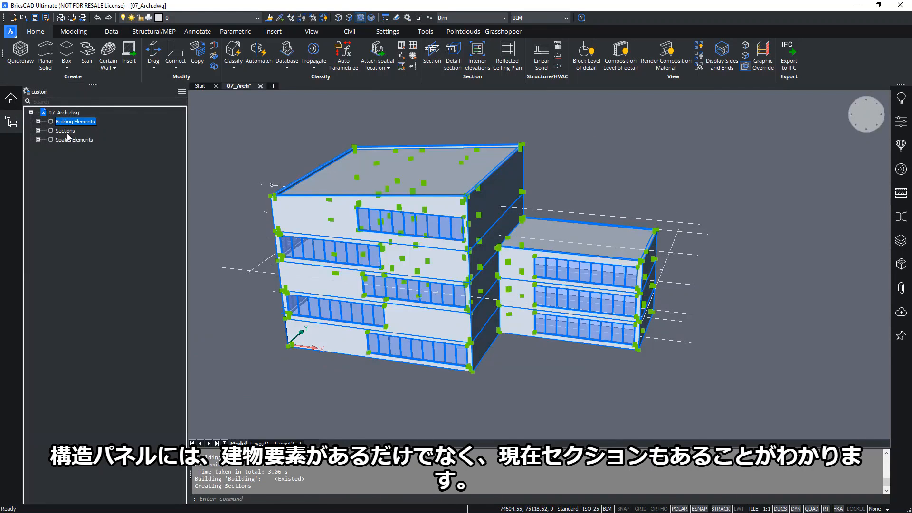
{"action": "left_click", "coordinate": [67, 133]}
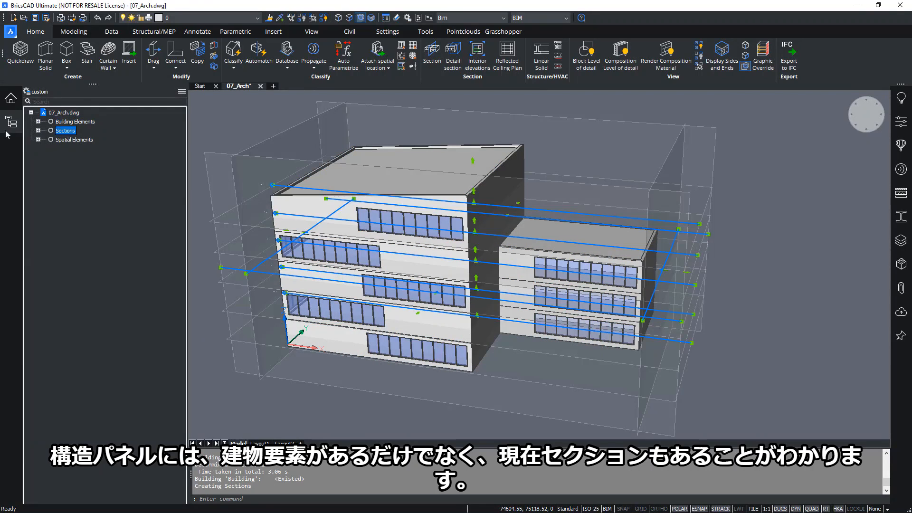
- Expand Building Elements and highlight each story in the model, from Floor 0 up to Floor 4
{"action": "left_click", "coordinate": [38, 123]}
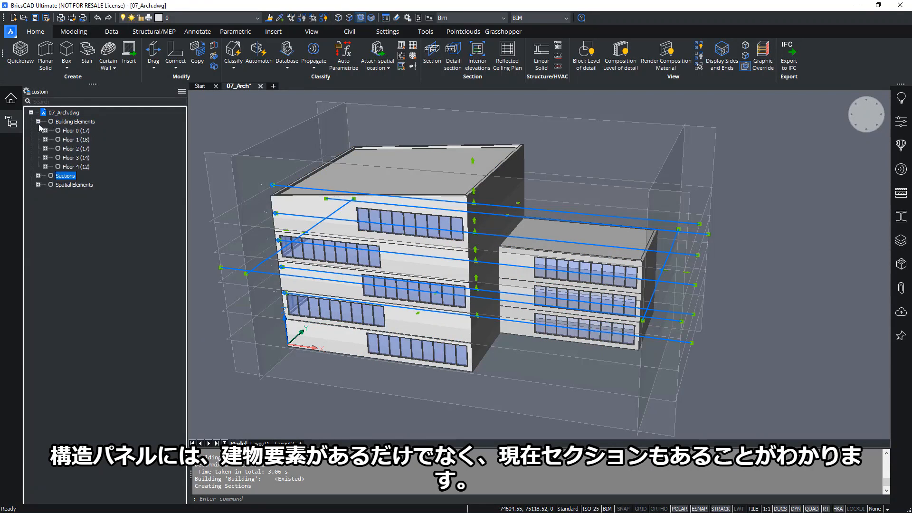
{"action": "left_click", "coordinate": [76, 130]}
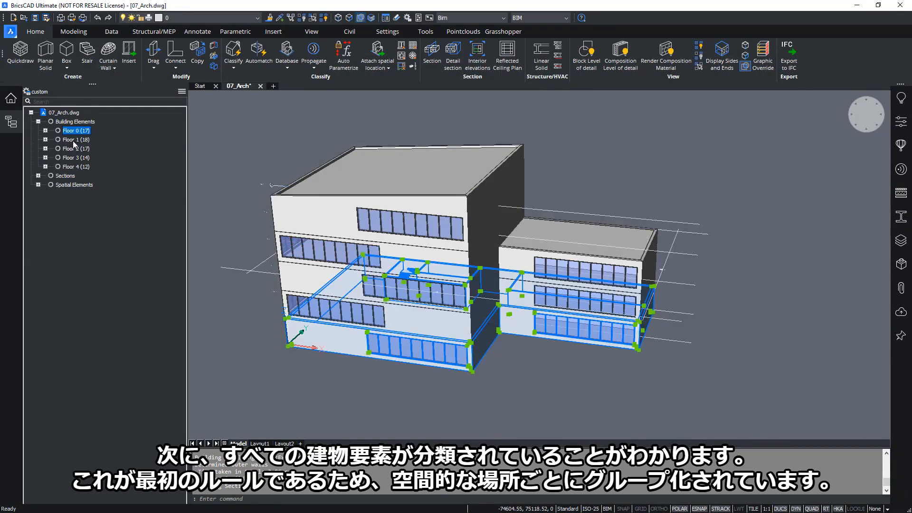
{"action": "left_click", "coordinate": [73, 140]}
{"action": "left_click", "coordinate": [72, 149]}
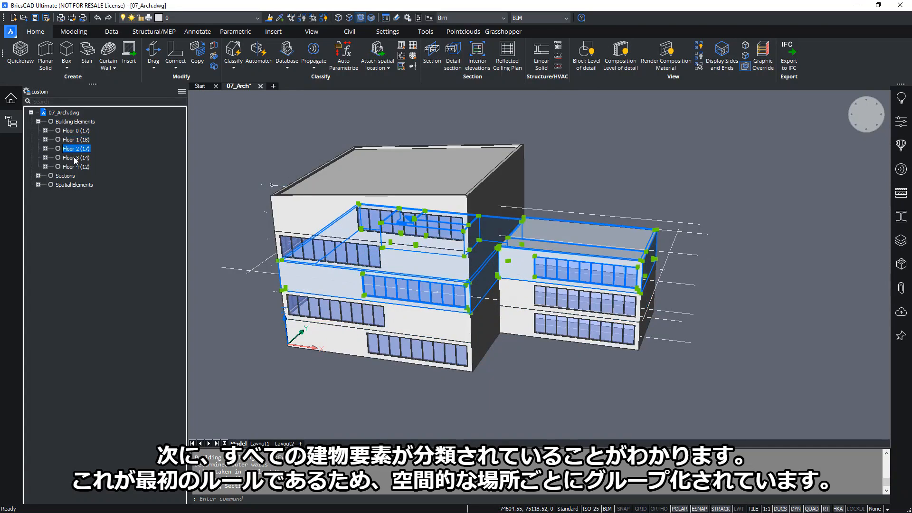
{"action": "left_click", "coordinate": [74, 157]}
{"action": "left_click", "coordinate": [74, 166]}
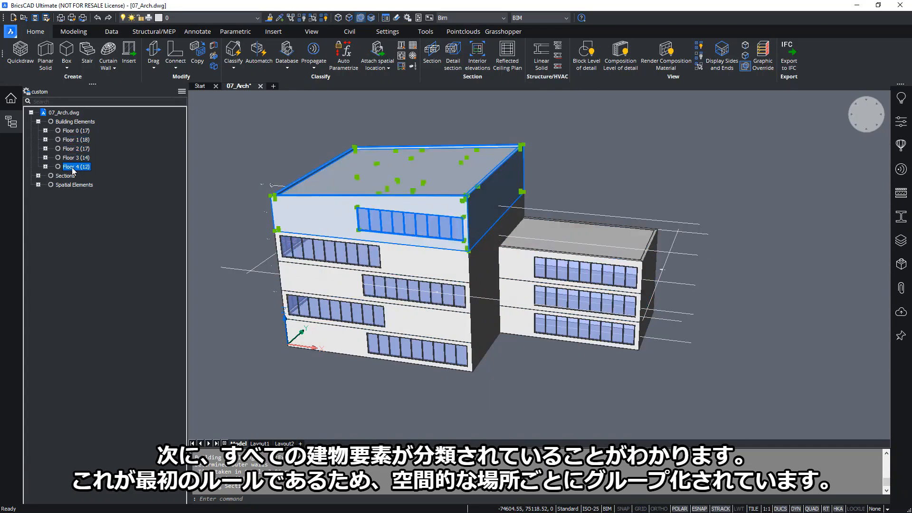
- Expand Floor 0 and highlight its Slab, Stair, Wall and Window groups in the model one by one
{"action": "left_click", "coordinate": [45, 130]}
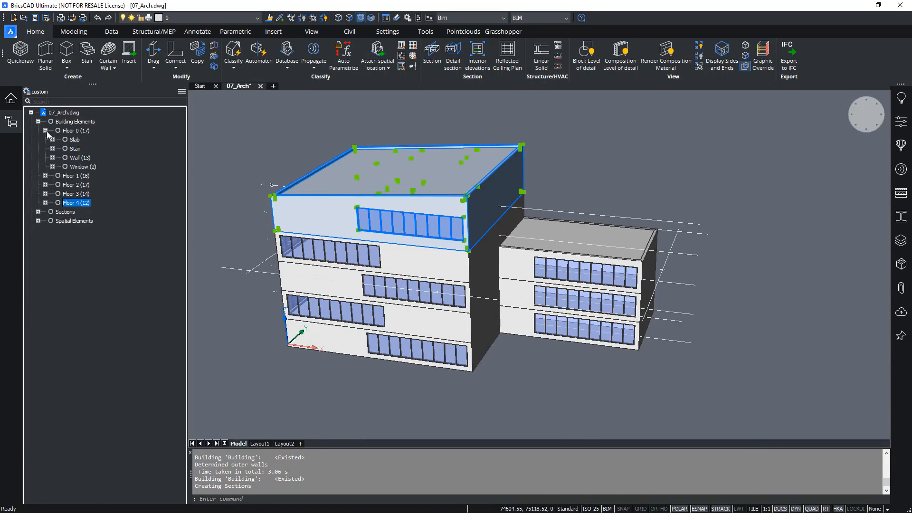
{"action": "left_click", "coordinate": [75, 140]}
{"action": "left_click", "coordinate": [75, 149]}
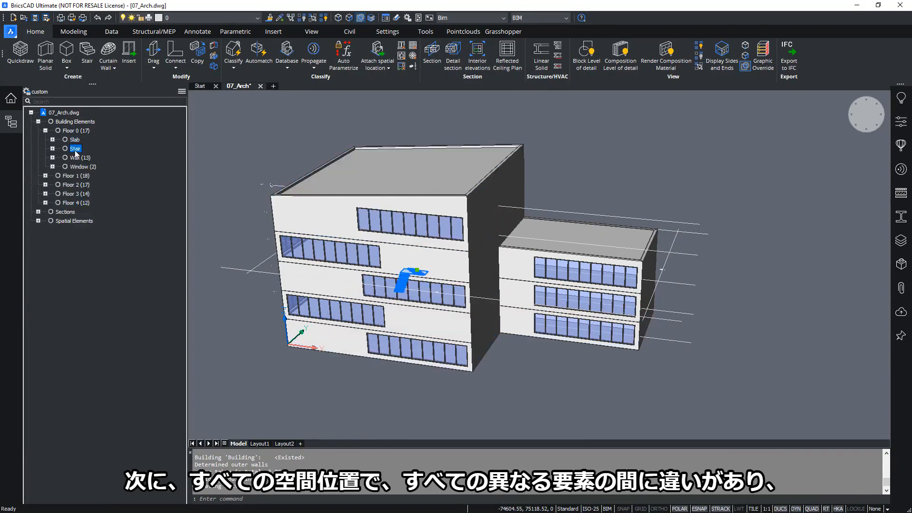
{"action": "left_click", "coordinate": [75, 158]}
{"action": "left_click", "coordinate": [75, 166]}
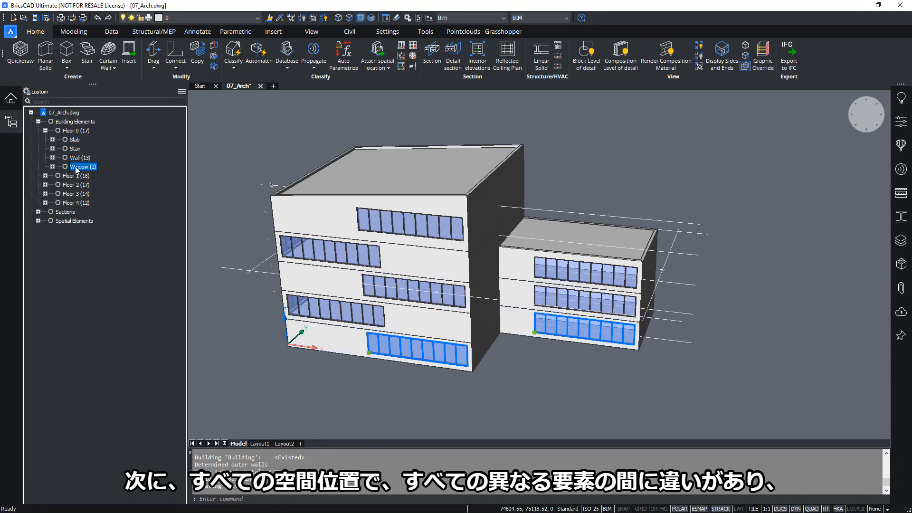
- Expand the Floor 0 walls down to their thickness groups and highlight the 150 mm and 300 mm walls in the model
{"action": "left_click", "coordinate": [52, 158]}
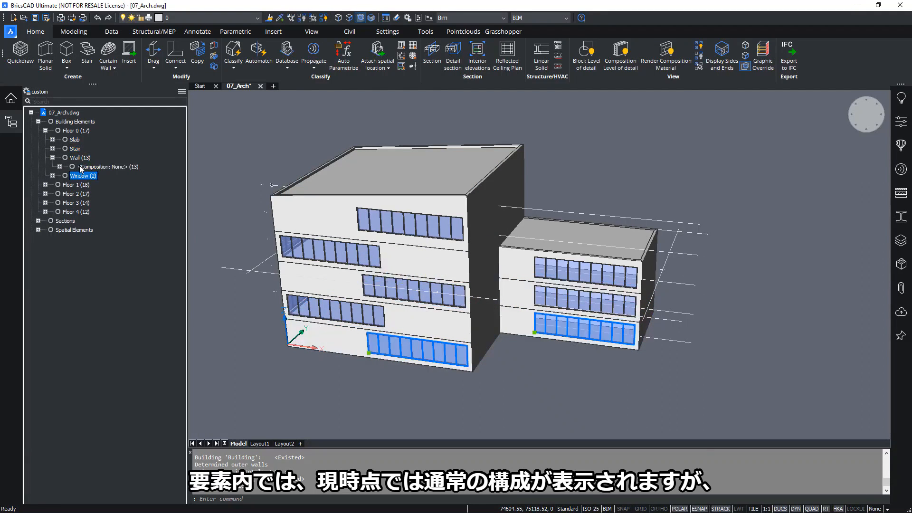
{"action": "left_click", "coordinate": [59, 167]}
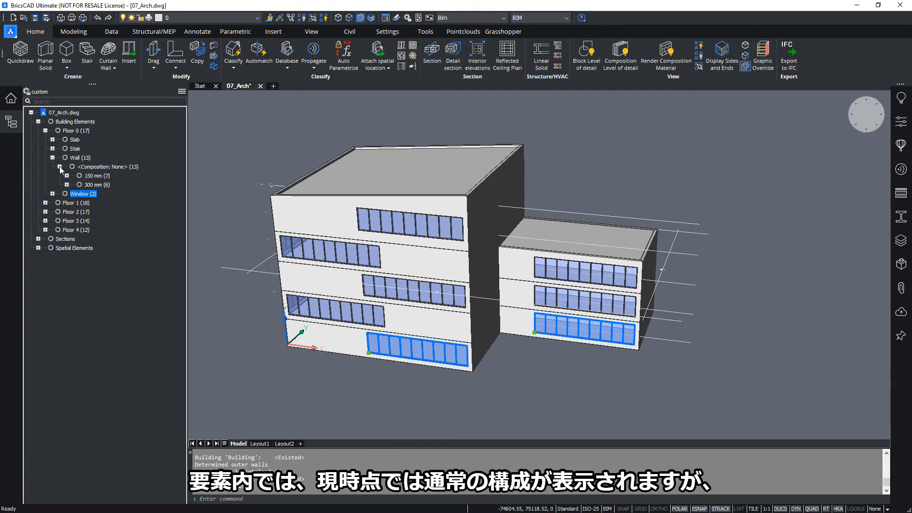
{"action": "left_click", "coordinate": [94, 167]}
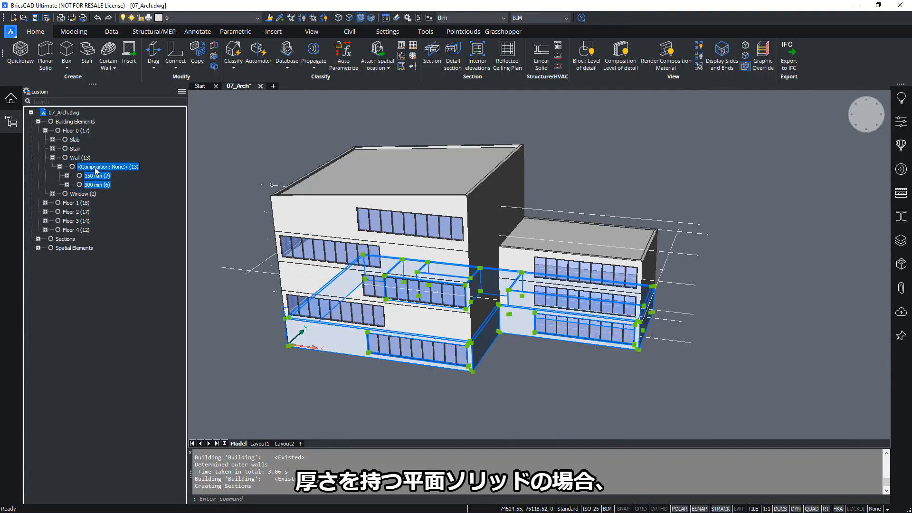
{"action": "left_click", "coordinate": [98, 177]}
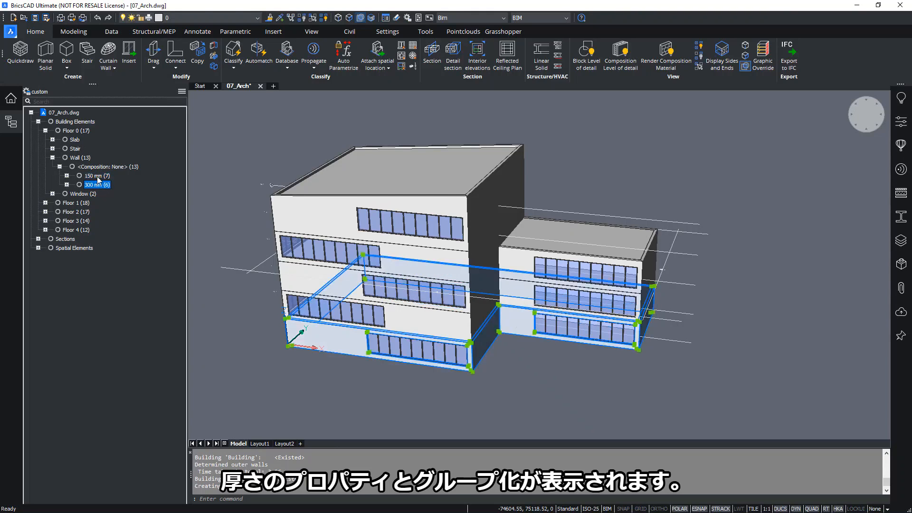
{"action": "left_click", "coordinate": [83, 194]}
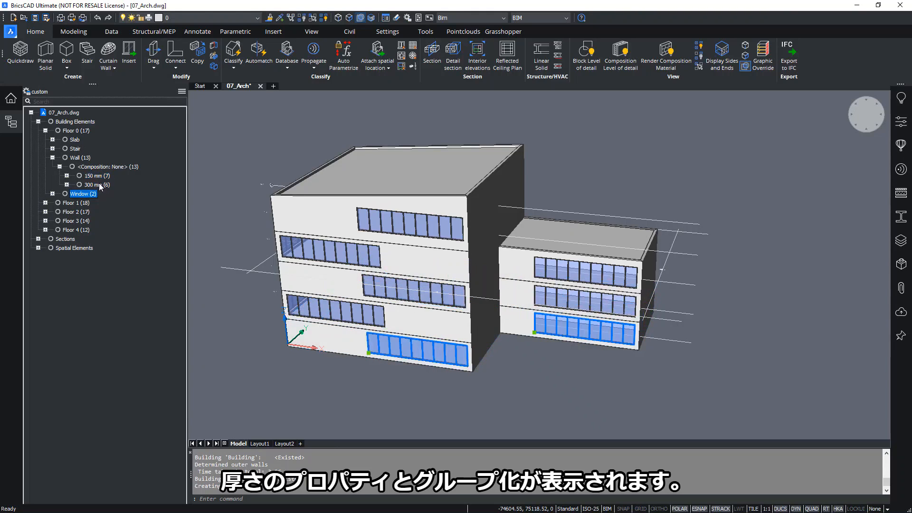
{"action": "left_click", "coordinate": [97, 184]}
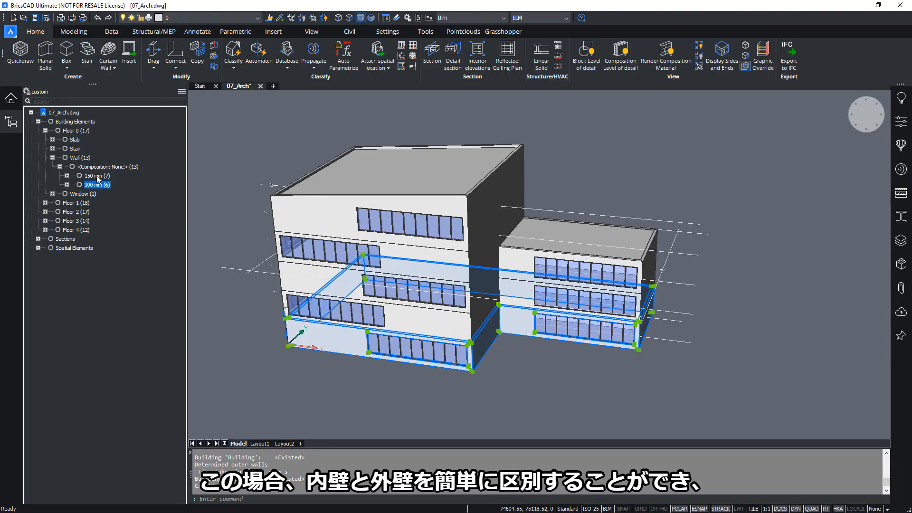
{"action": "left_click", "coordinate": [95, 176]}
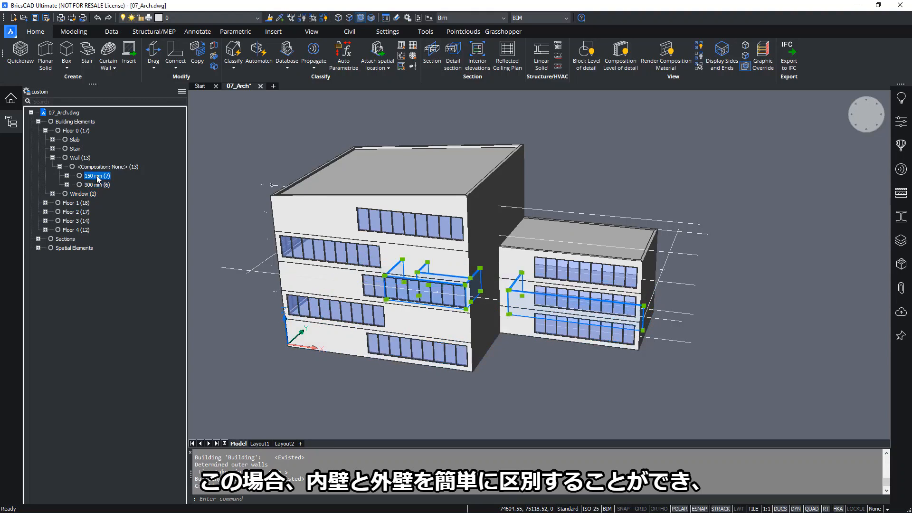
{"action": "left_click", "coordinate": [98, 185]}
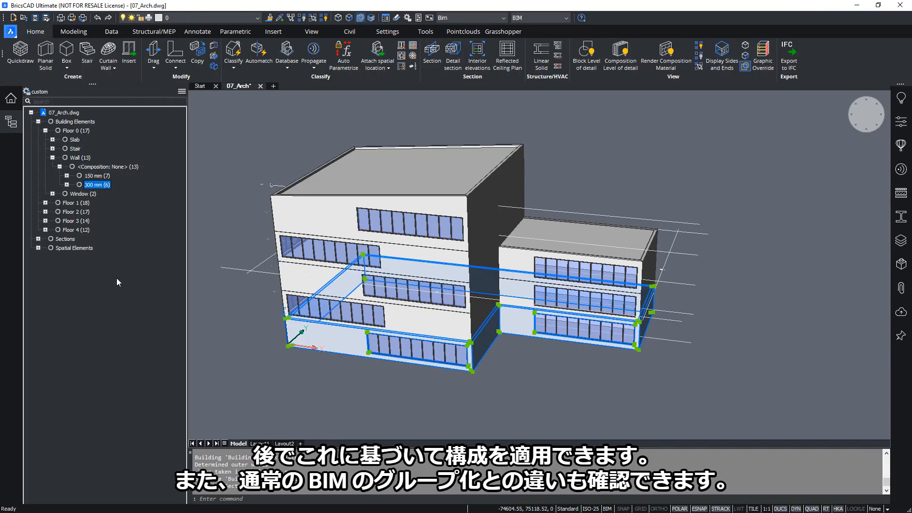
- Switch the structure tree to the bim configuration and expand Building Elements down to the stories of Building
{"action": "left_click", "coordinate": [182, 91]}
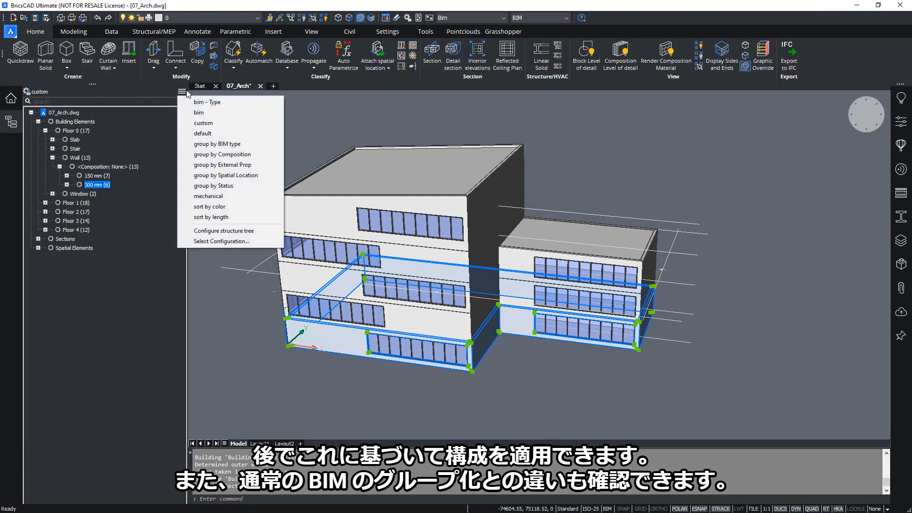
{"action": "left_click", "coordinate": [199, 113]}
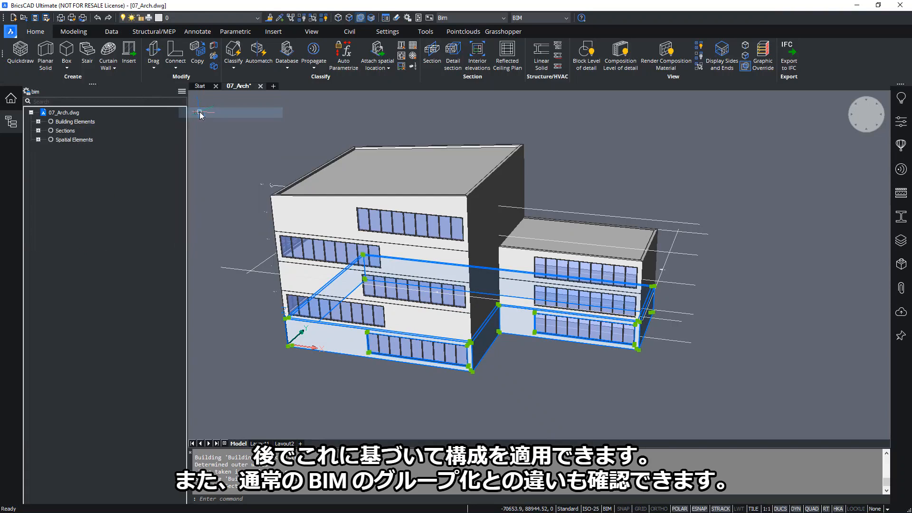
{"action": "left_click", "coordinate": [38, 121]}
{"action": "left_click", "coordinate": [45, 130]}
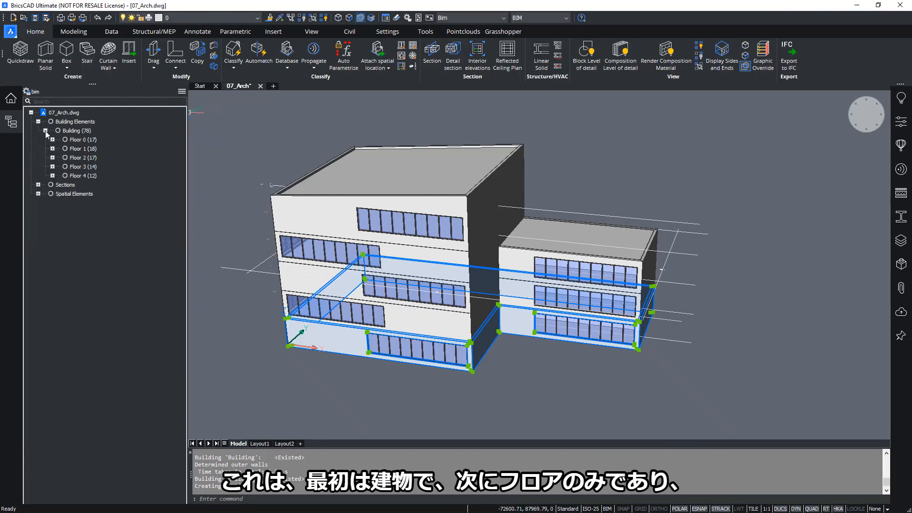
- Highlight Floor 0 in the model and expand its Wall group down to the individual walls without a composition
{"action": "left_click", "coordinate": [76, 131]}
{"action": "left_click", "coordinate": [87, 141]}
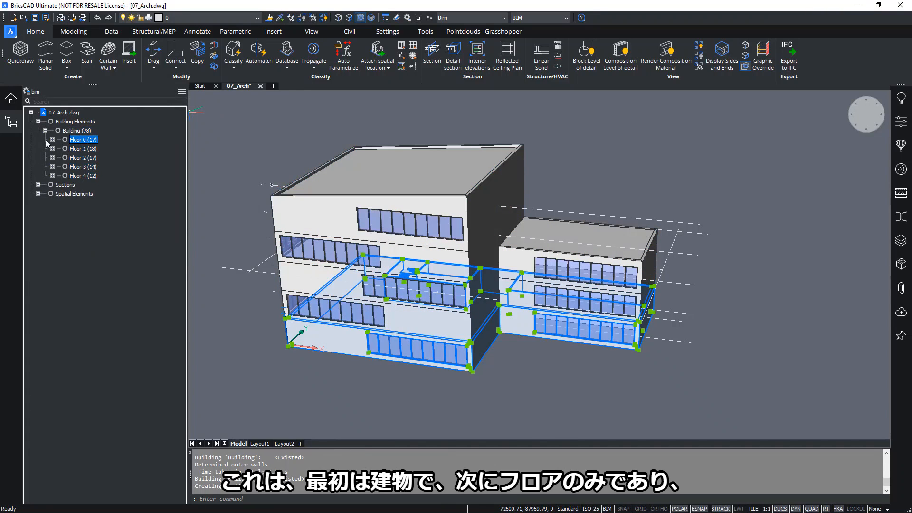
{"action": "left_click", "coordinate": [53, 139]}
{"action": "left_click", "coordinate": [60, 167]}
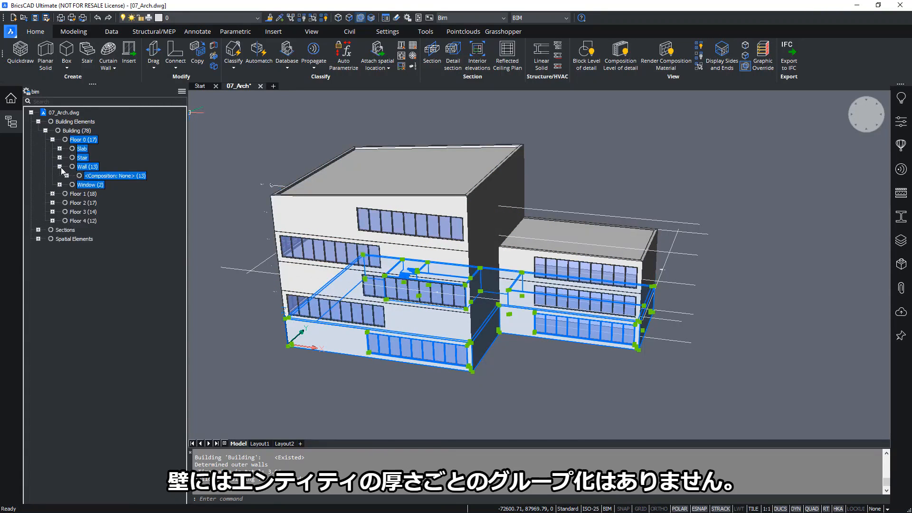
{"action": "left_click", "coordinate": [67, 175]}
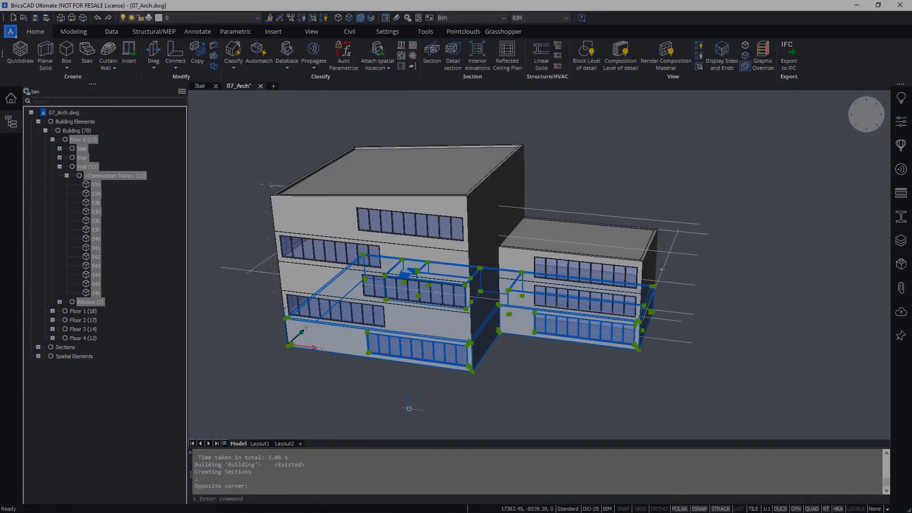
{"action": "left_click", "coordinate": [409, 409]}
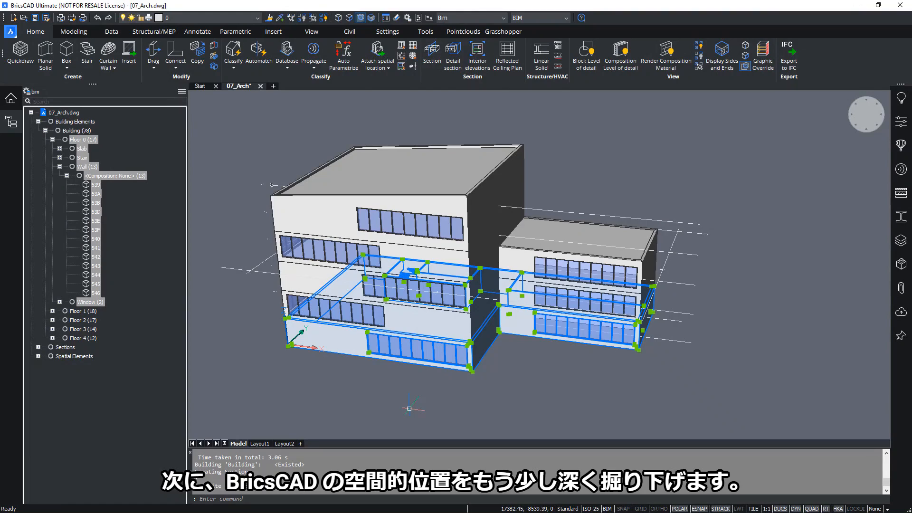
- Collapse Floor 0, highlight the stories up to Floor 4 and the whole Building in the model, and clear the selection
{"action": "left_click", "coordinate": [83, 143]}
{"action": "left_click", "coordinate": [52, 139]}
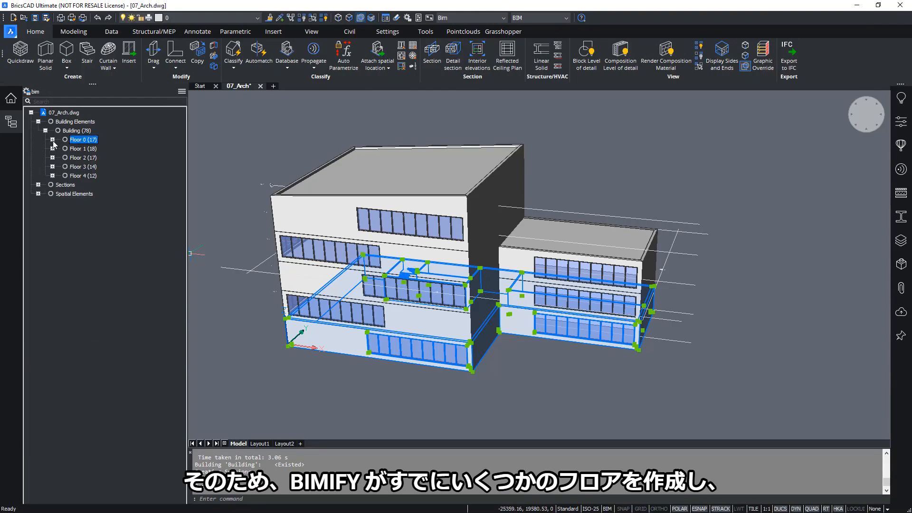
{"action": "left_click", "coordinate": [79, 148]}
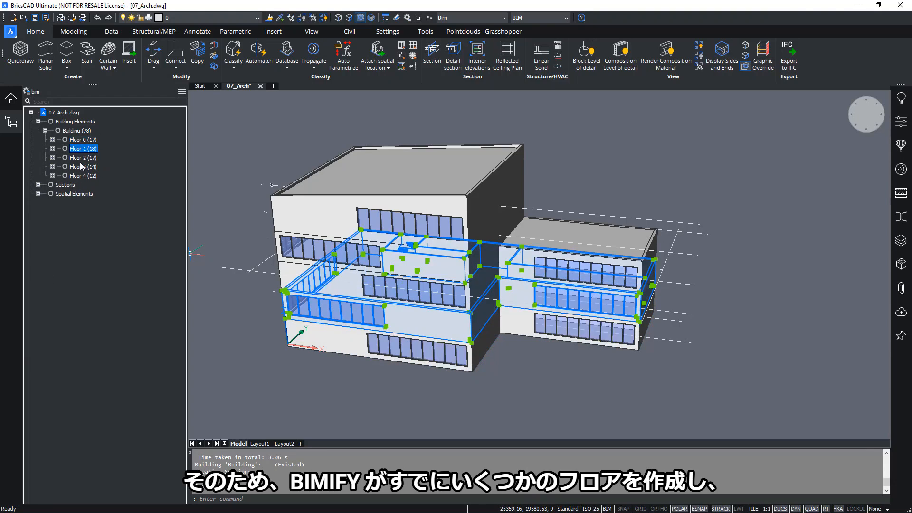
{"action": "left_click", "coordinate": [80, 159]}
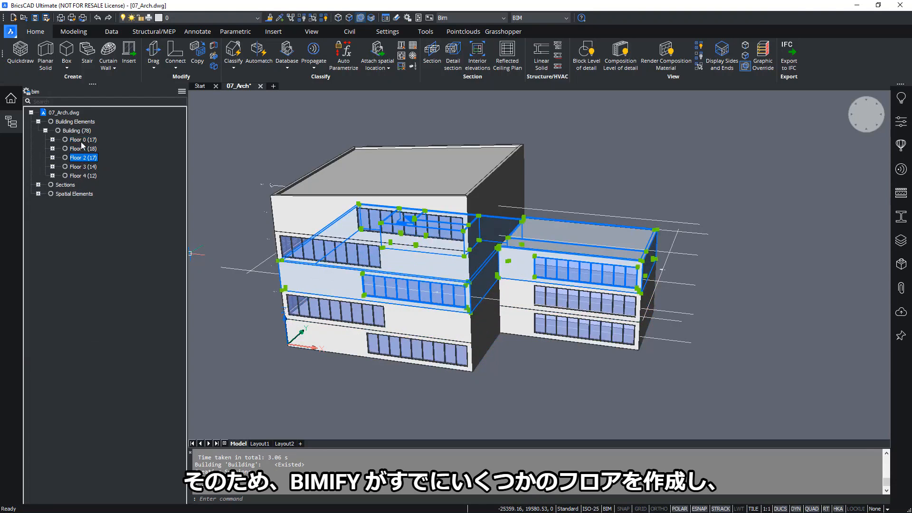
{"action": "left_click", "coordinate": [80, 149]}
{"action": "left_click", "coordinate": [79, 159]}
{"action": "left_click", "coordinate": [80, 167]}
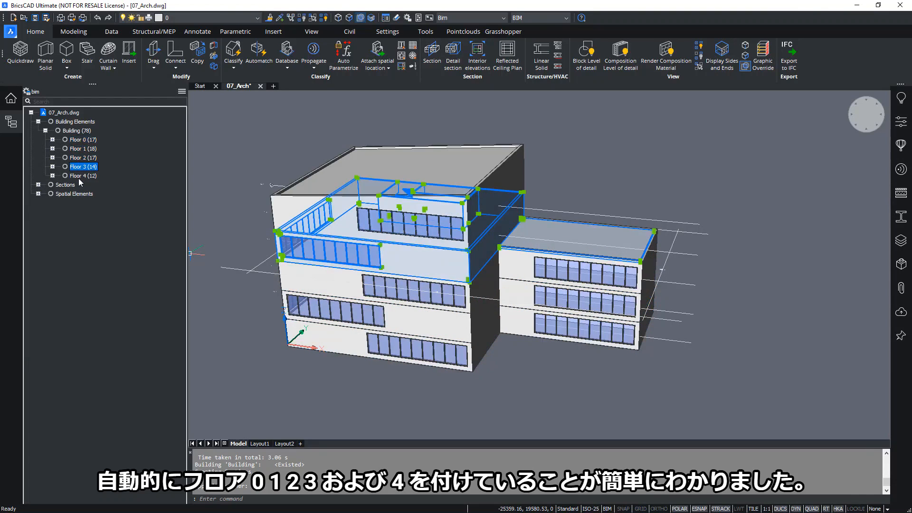
{"action": "left_click", "coordinate": [79, 176]}
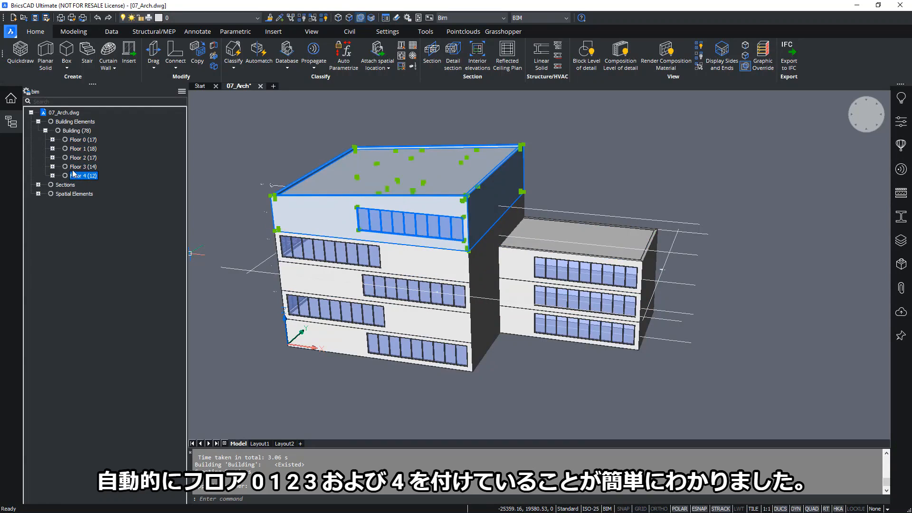
{"action": "left_click", "coordinate": [70, 133]}
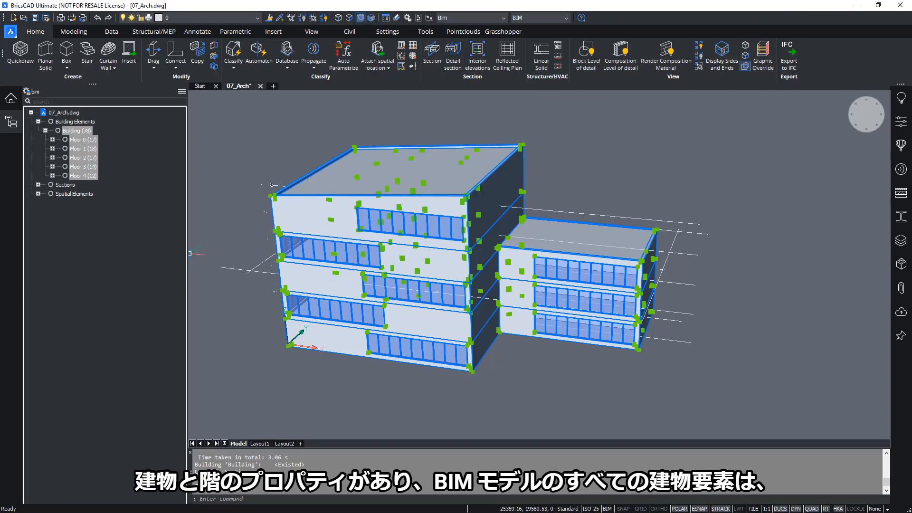
{"action": "key", "text": "Escape"}
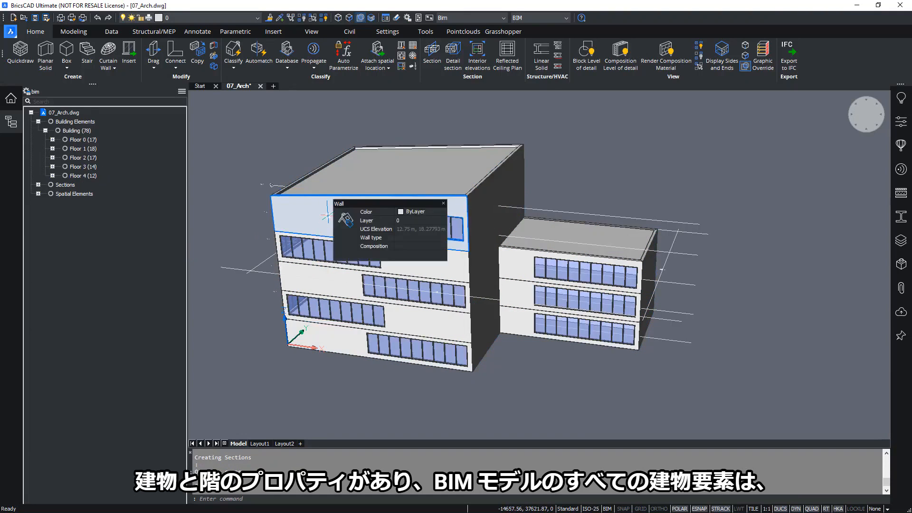
- Select the front wall of the top story, check its Building and Story properties, and deselect it
{"action": "left_click", "coordinate": [330, 220]}
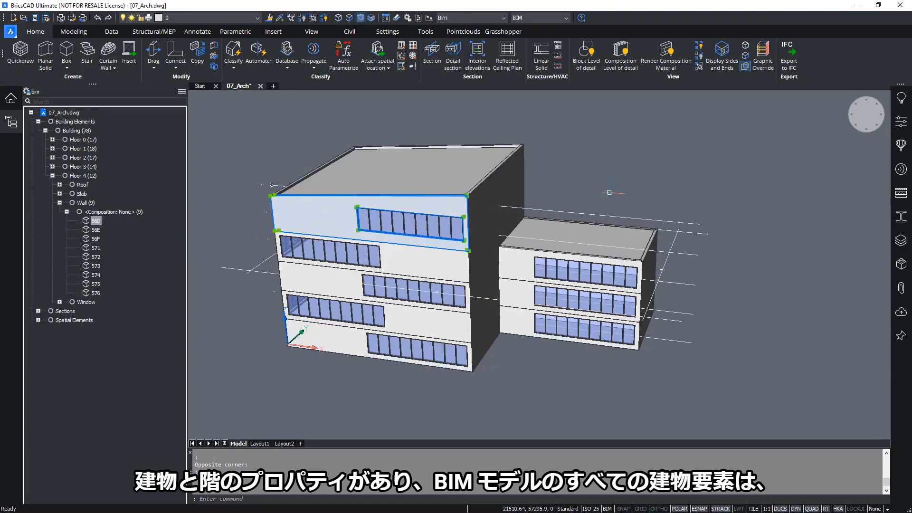
{"action": "left_click", "coordinate": [901, 121]}
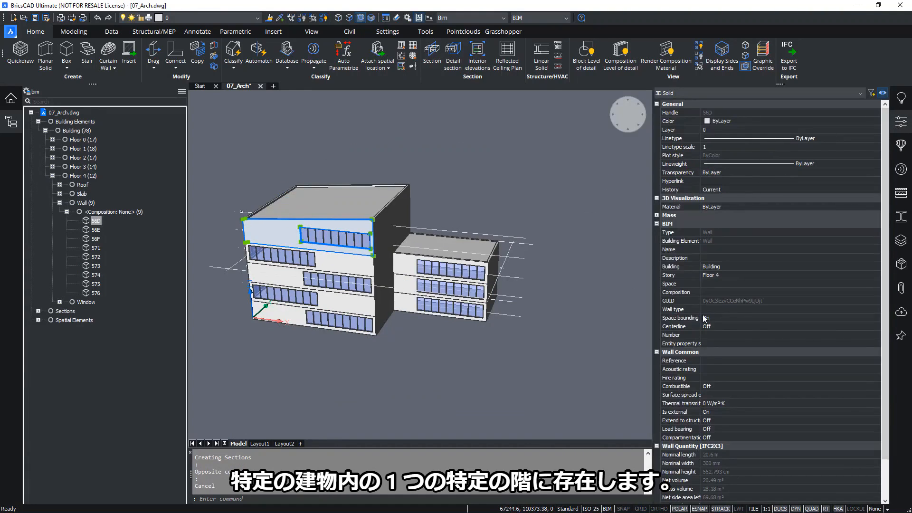
{"action": "left_click", "coordinate": [686, 267]}
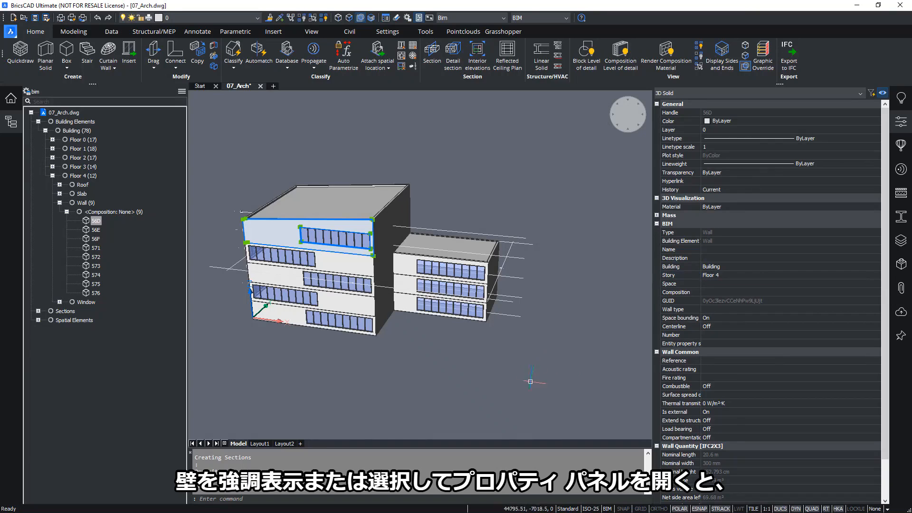
{"action": "key", "text": "Escape"}
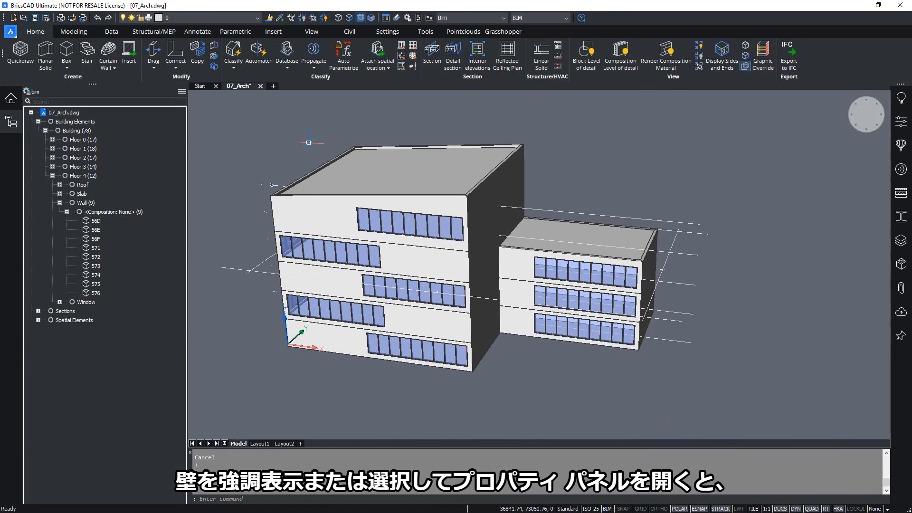
- Open the Spatial Locations Manager and enlarge it to show the full list of buildings and stories
{"action": "right_click", "coordinate": [282, 137]}
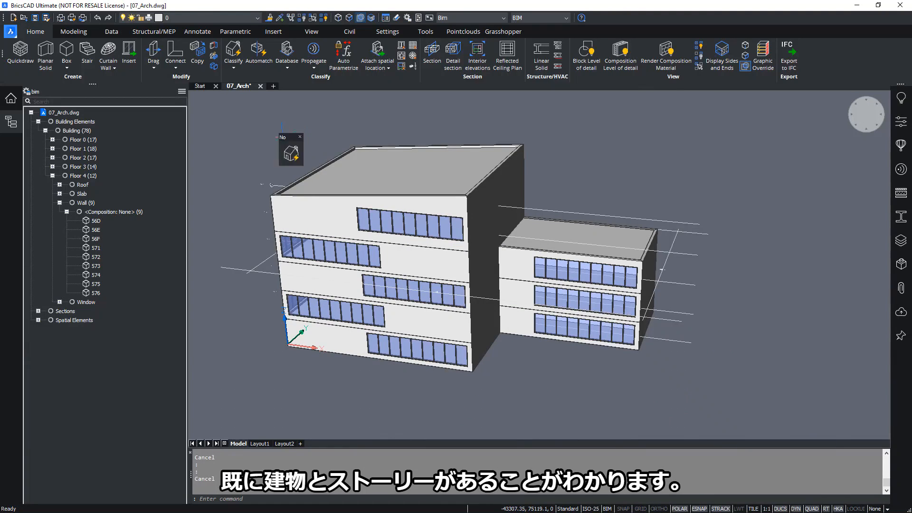
{"action": "mouse_move", "coordinate": [290, 151]}
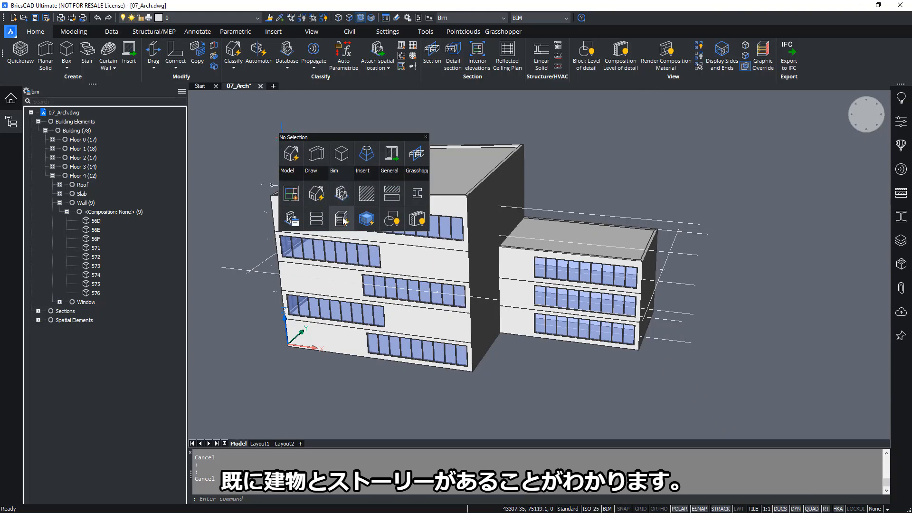
{"action": "left_click", "coordinate": [341, 193]}
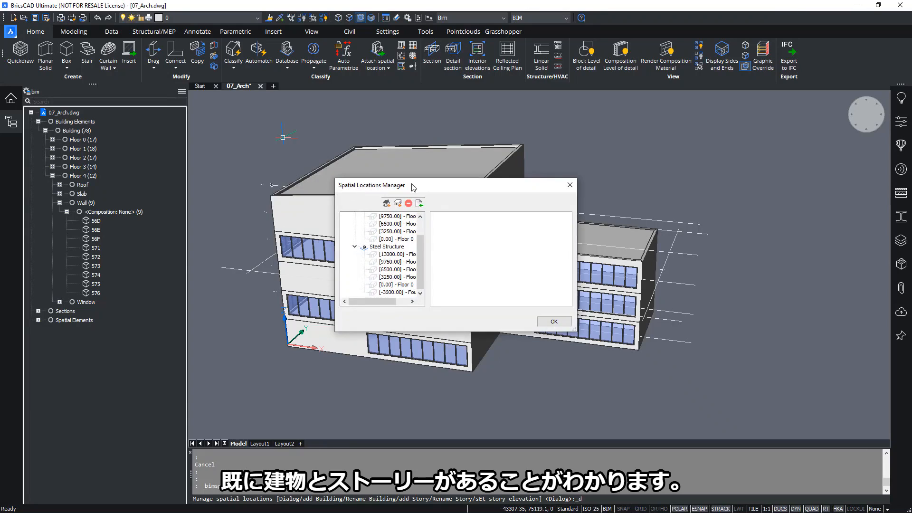
{"action": "left_click_drag", "start_coordinate": [312, 117], "coordinate": [293, 110]}
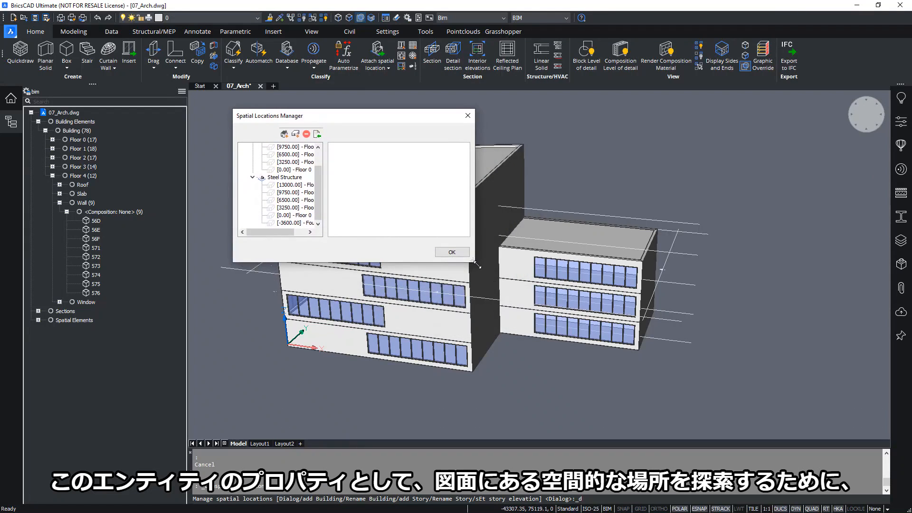
{"action": "left_click_drag", "start_coordinate": [475, 264], "coordinate": [600, 347]}
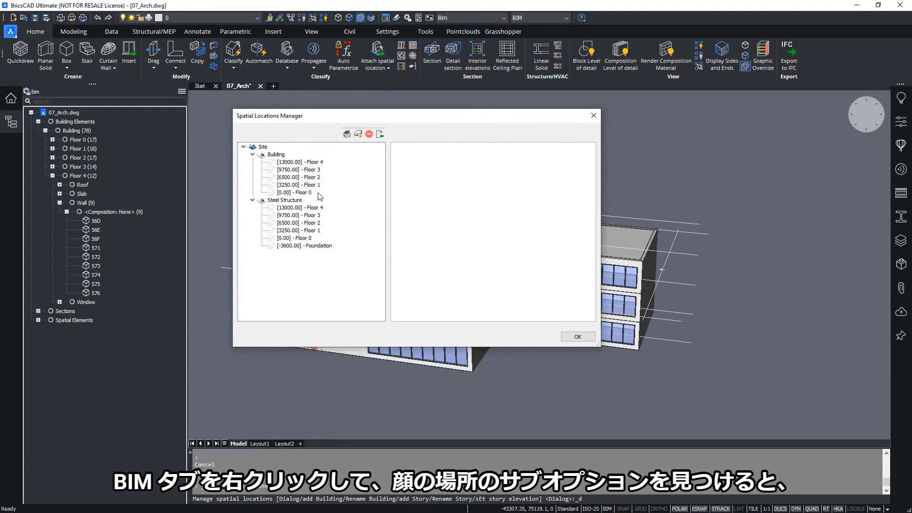
- Review the properties of the stories under Building up to Floor 4, and of Building itself, in the Spatial Locations Manager
{"action": "left_click", "coordinate": [308, 191]}
{"action": "left_click", "coordinate": [308, 185]}
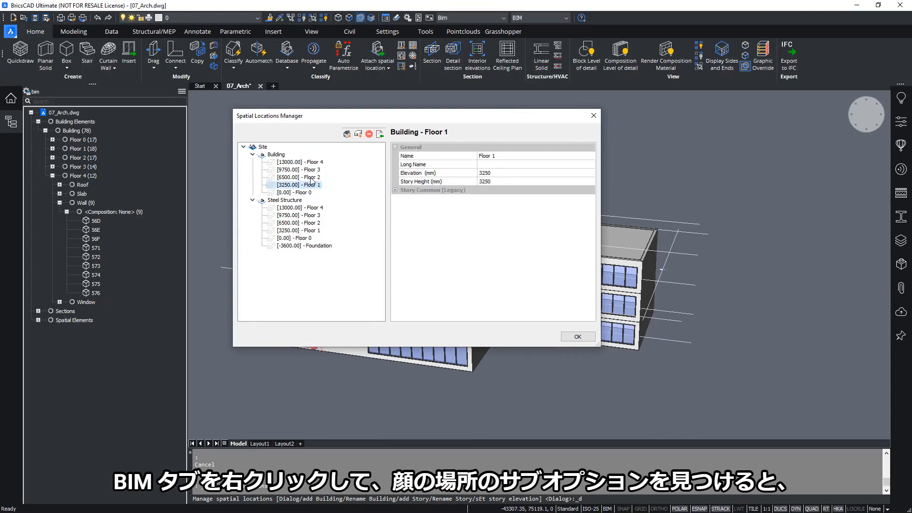
{"action": "left_click", "coordinate": [311, 177]}
{"action": "left_click", "coordinate": [313, 170]}
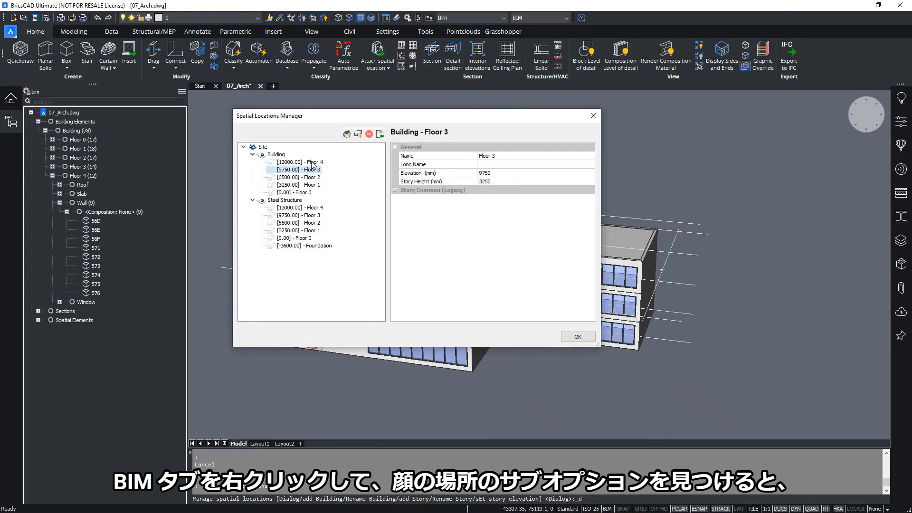
{"action": "left_click", "coordinate": [312, 163]}
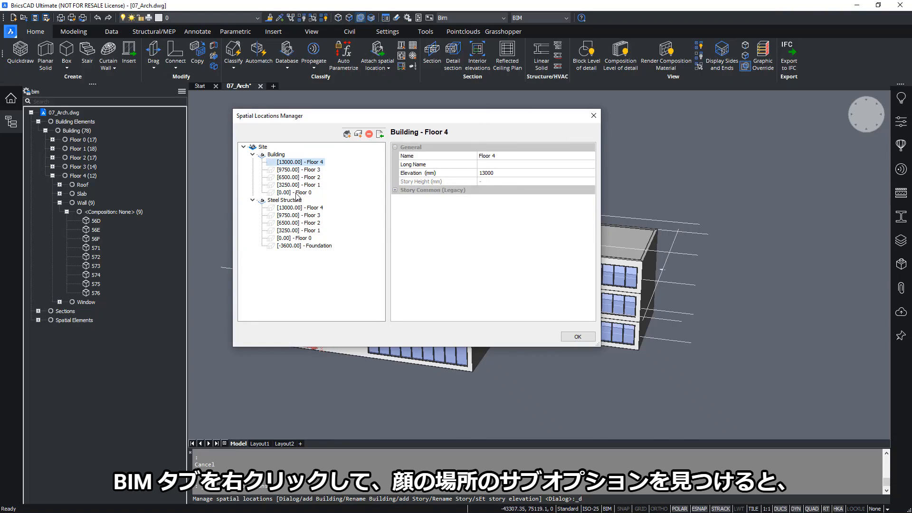
{"action": "left_click", "coordinate": [276, 155]}
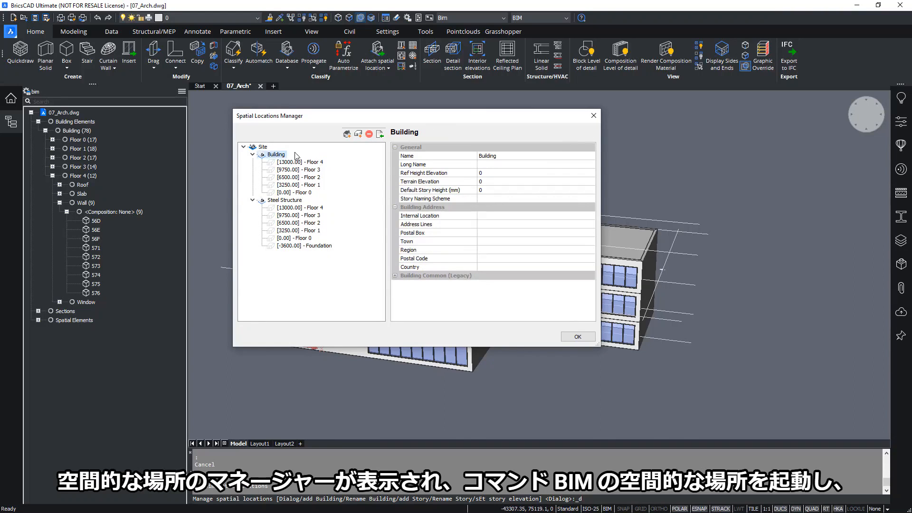
- Rename the Building to Main Building in the Spatial Locations Manager and accept the change
{"action": "left_click", "coordinate": [486, 156]}
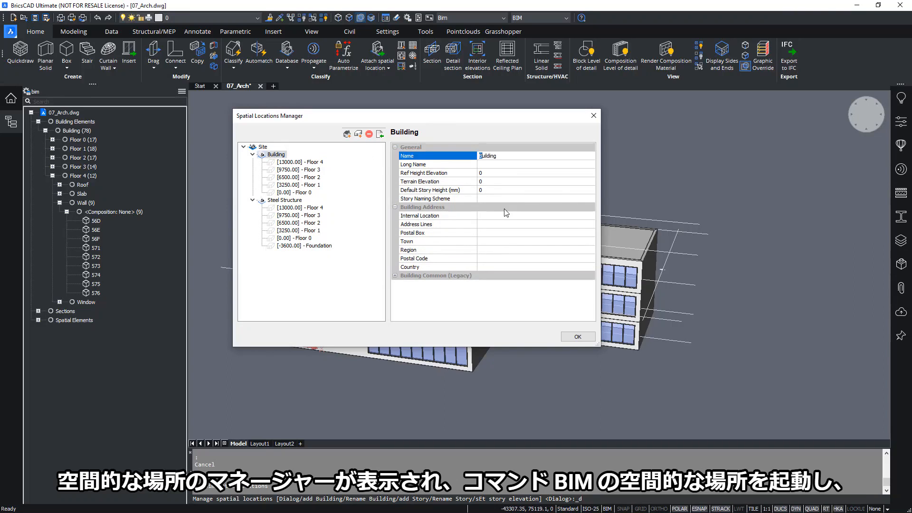
{"action": "type", "text": "Main"}
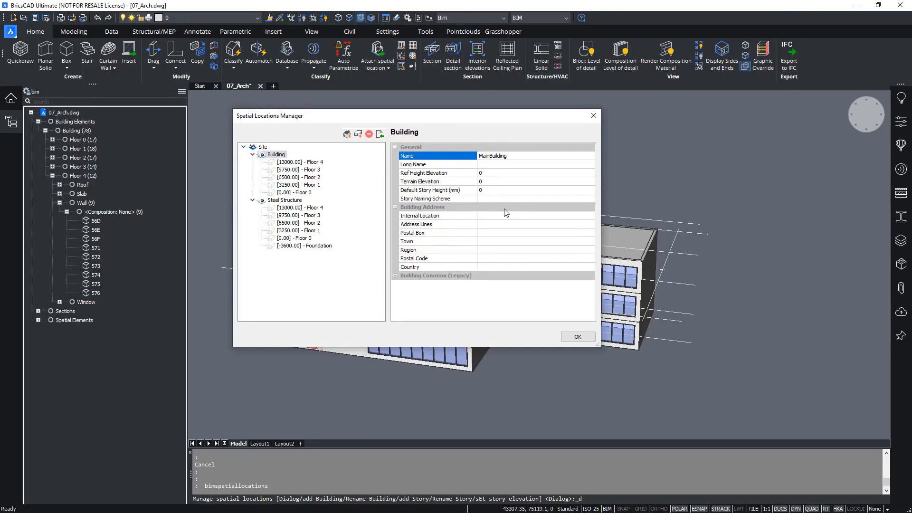
{"action": "left_click", "coordinate": [528, 164]}
{"action": "left_click", "coordinate": [526, 156]}
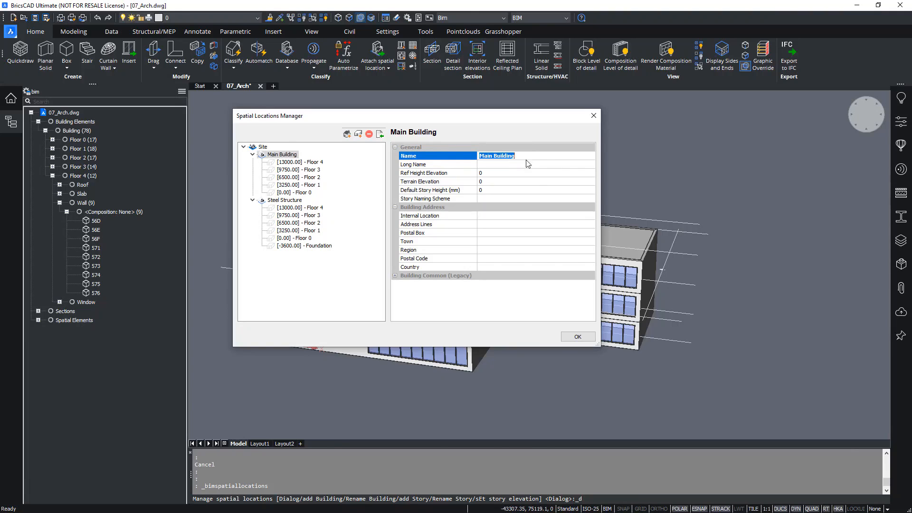
{"action": "left_click", "coordinate": [579, 339]}
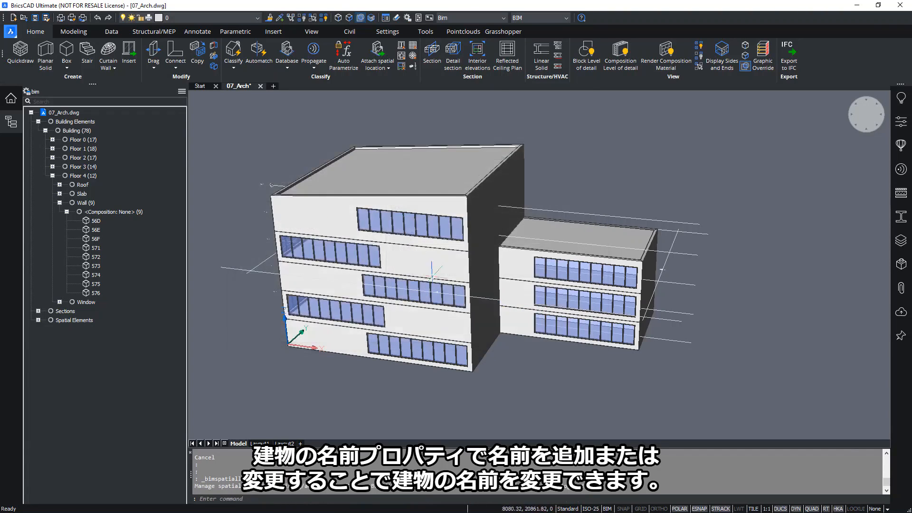
- Refresh the structure tree by switching its configuration to custom and back to bim, then expand Building Elements and select Main Building
{"action": "left_click", "coordinate": [181, 91]}
{"action": "left_click", "coordinate": [199, 125]}
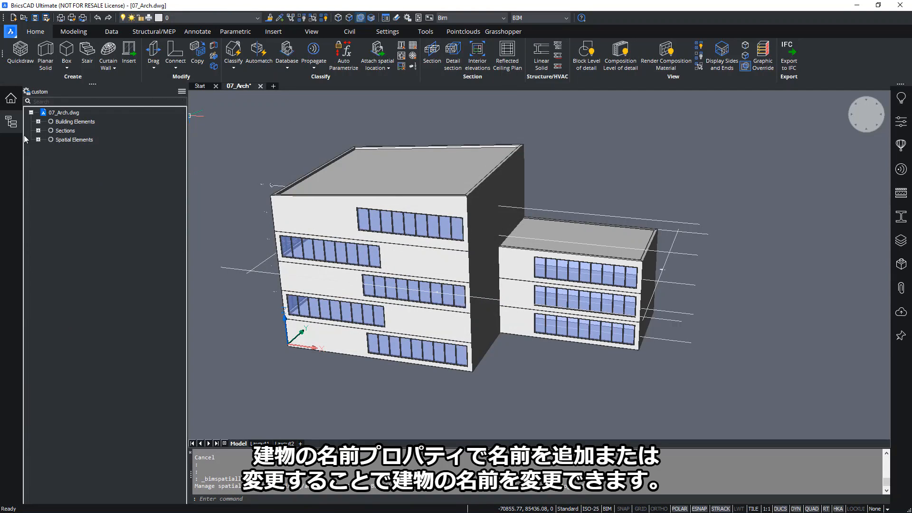
{"action": "left_click", "coordinate": [39, 122]}
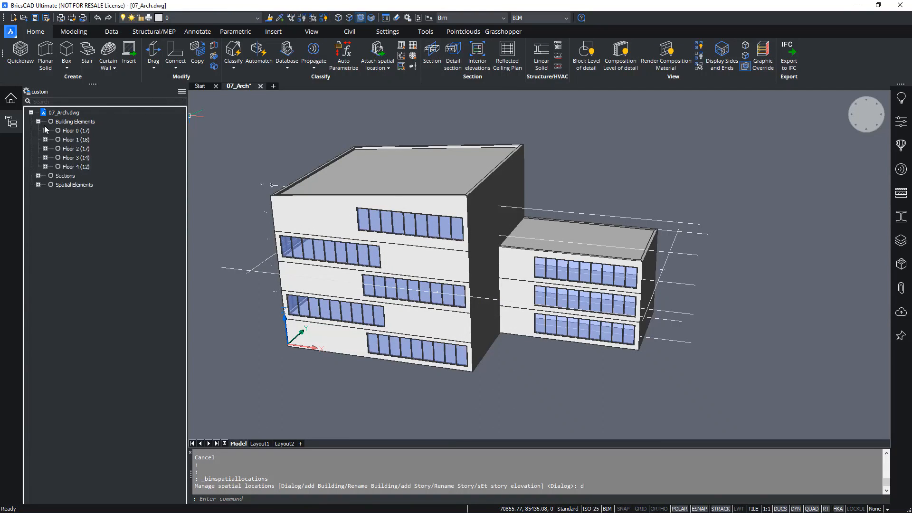
{"action": "left_click", "coordinate": [182, 91]}
{"action": "left_click", "coordinate": [199, 112]}
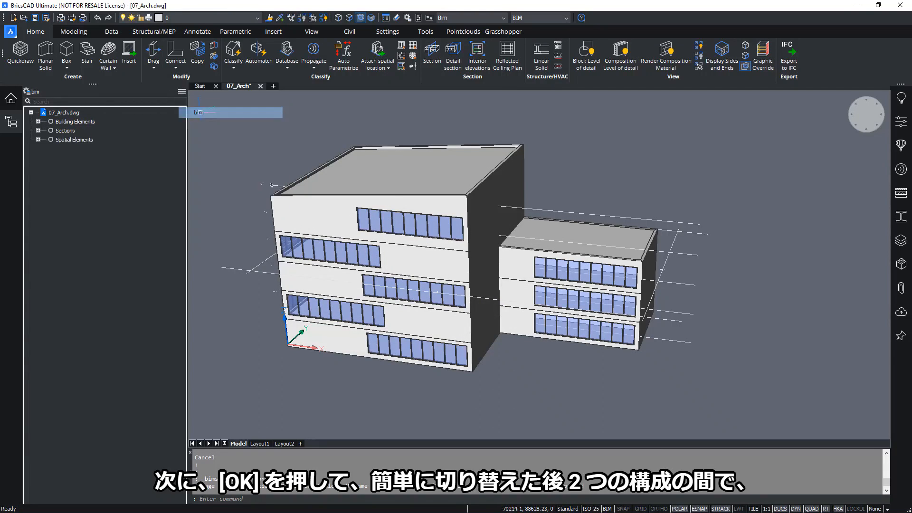
{"action": "left_click", "coordinate": [38, 122]}
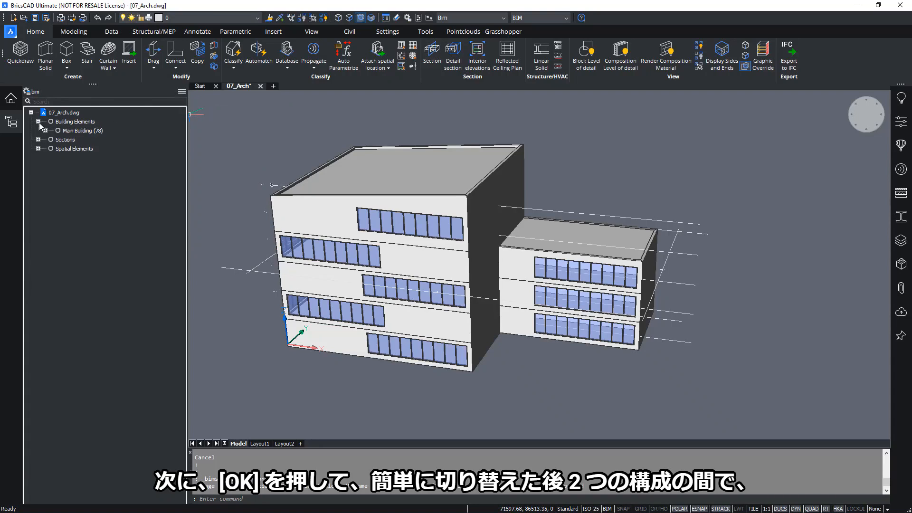
{"action": "left_click", "coordinate": [83, 130]}
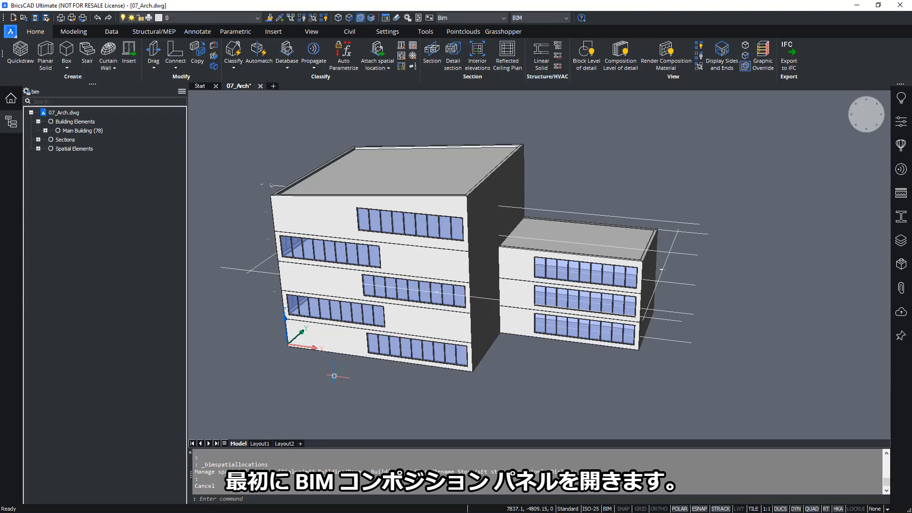
- Display the BIM Compositions list and check that BIM Compositions is enabled among the available panels
{"action": "left_click", "coordinate": [901, 192]}
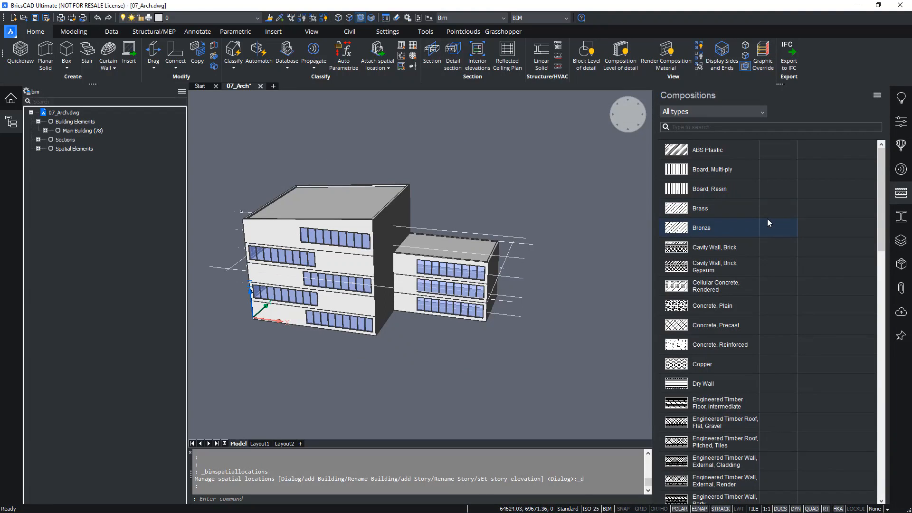
{"action": "right_click", "coordinate": [828, 60]}
{"action": "mouse_move", "coordinate": [853, 69]}
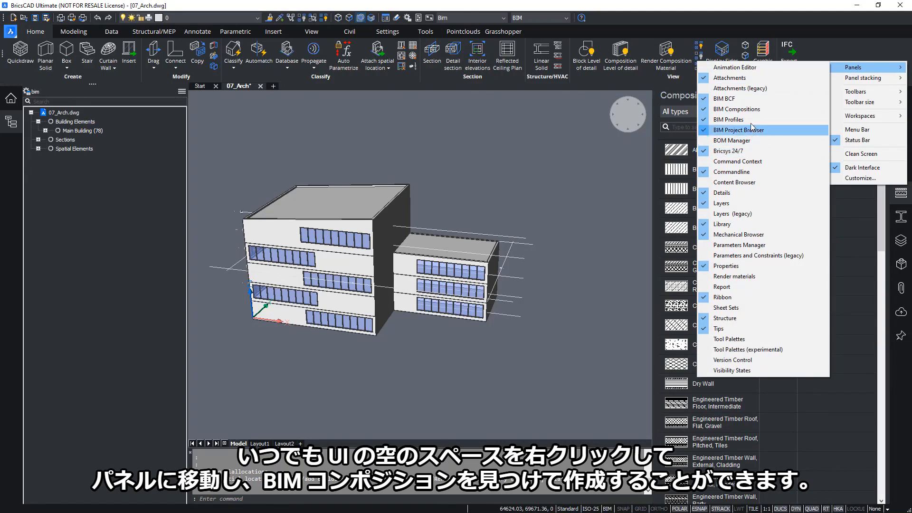
{"action": "left_click", "coordinate": [679, 95]}
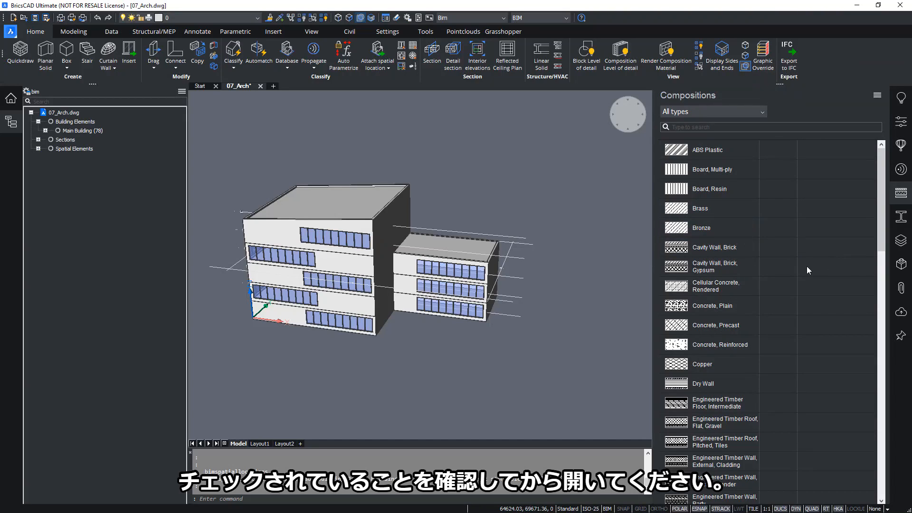
- Search the compositions for "roof, flat, c" and open the definition of Roof, Flat, Concrete
{"action": "left_click", "coordinate": [722, 128]}
{"action": "type", "text": "roof, f"}
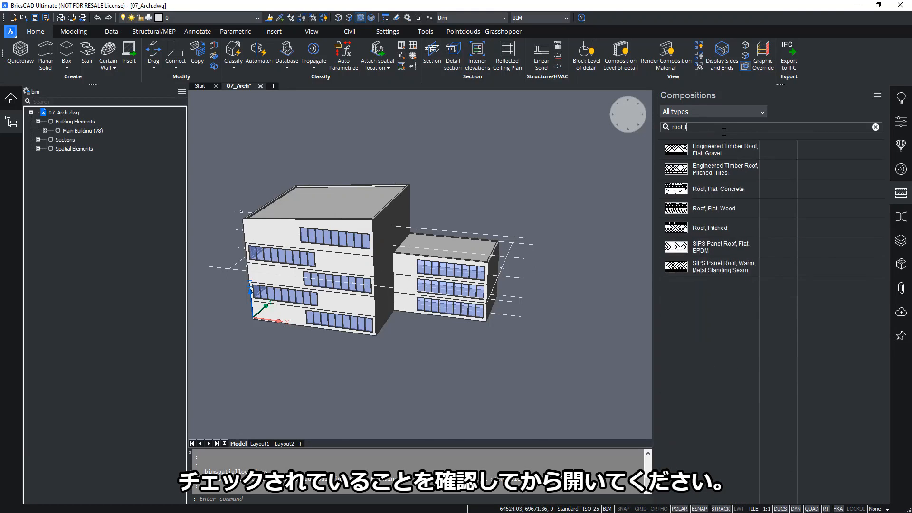
{"action": "type", "text": "lat, c"}
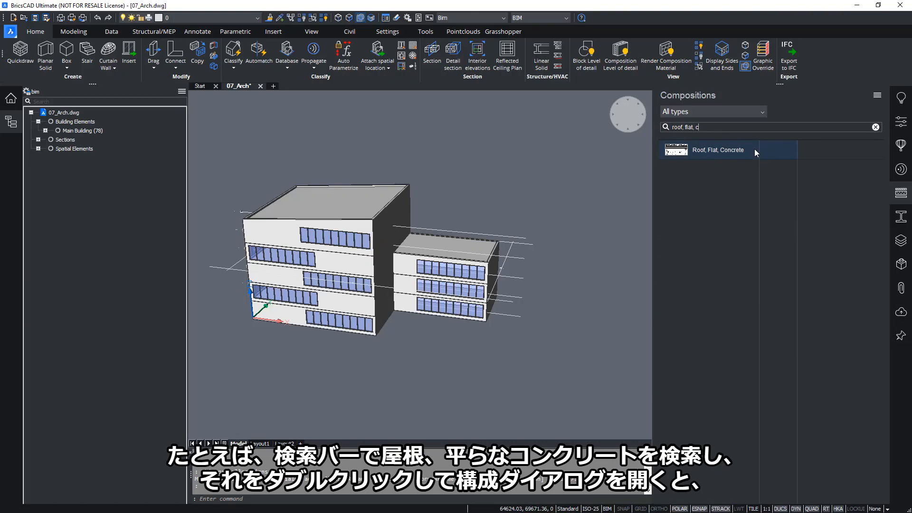
{"action": "double_click", "coordinate": [709, 152]}
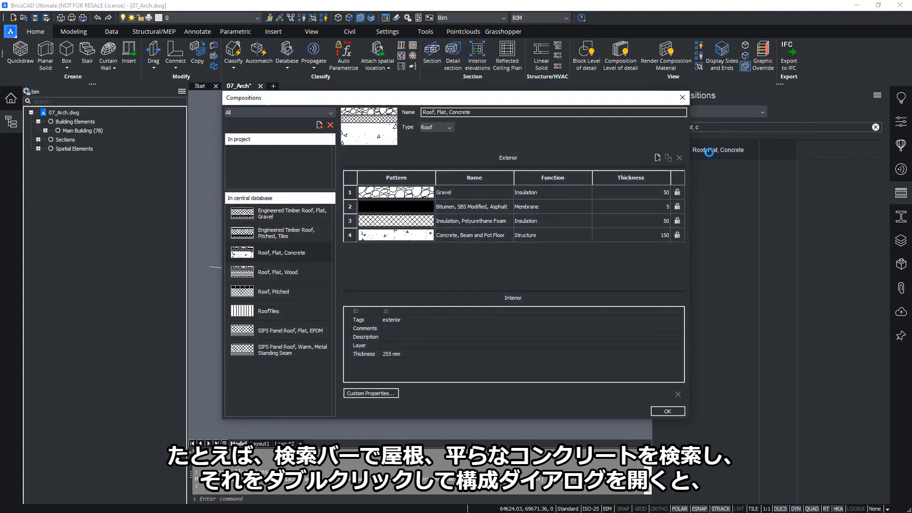
{"action": "left_click_drag", "start_coordinate": [371, 101], "coordinate": [340, 108]}
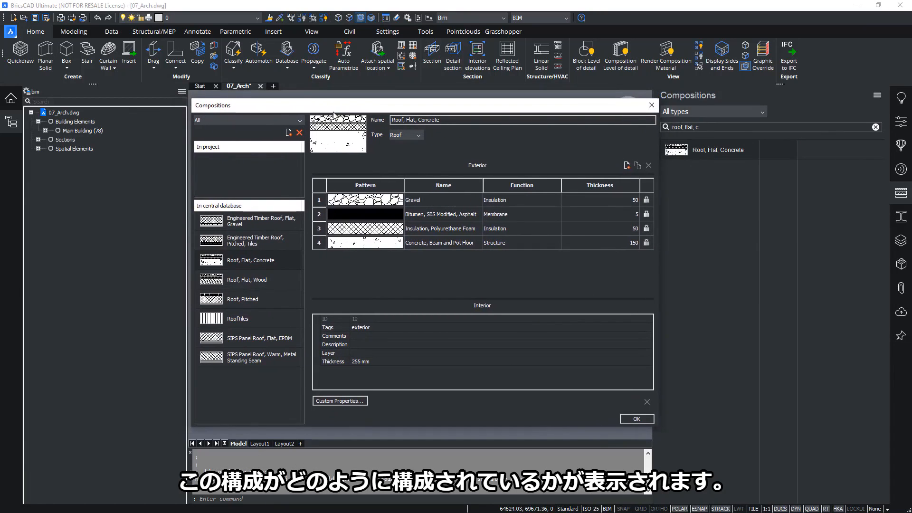
- Unlock the Gravel layer's thickness, lock it again, and check the composition's overall thickness
{"action": "left_click", "coordinate": [372, 202]}
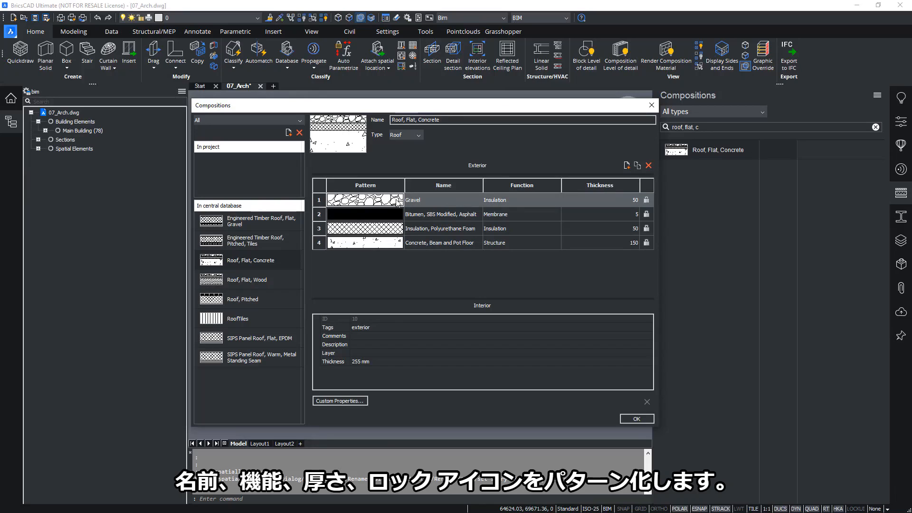
{"action": "left_click", "coordinate": [646, 199]}
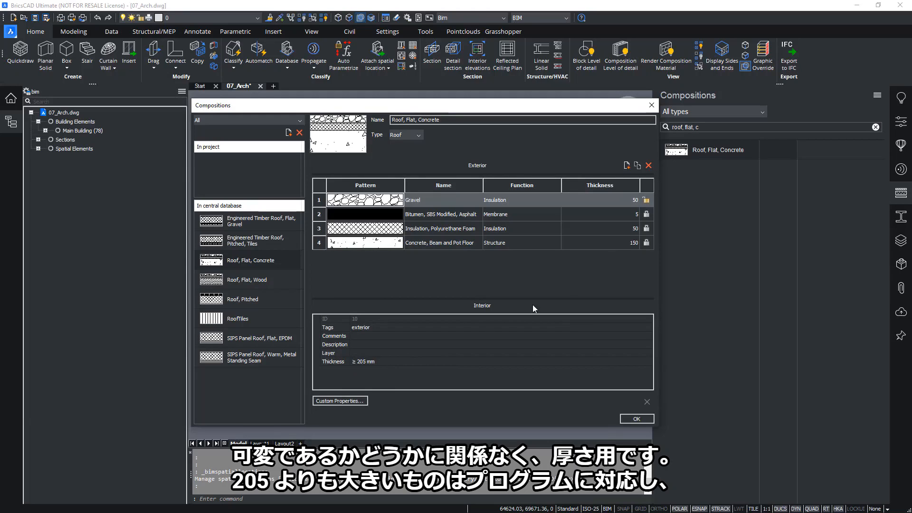
{"action": "left_click", "coordinate": [646, 200]}
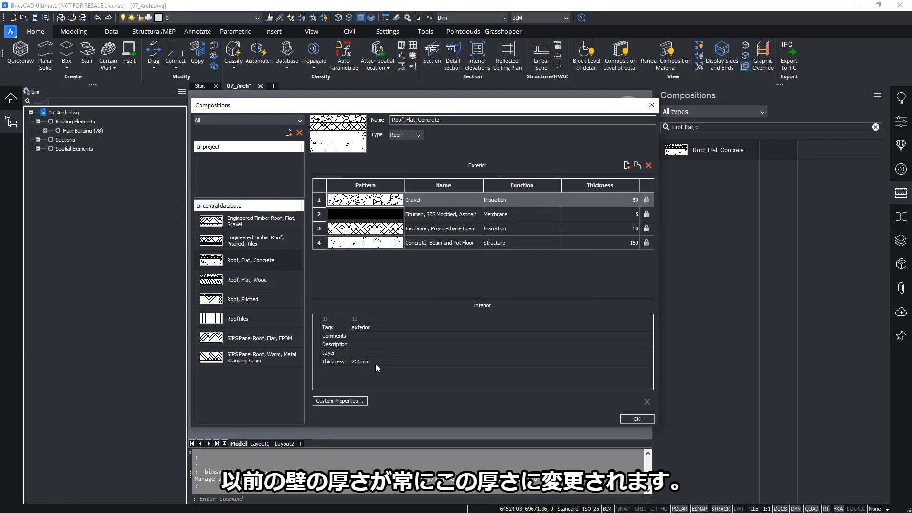
{"action": "left_click", "coordinate": [331, 362]}
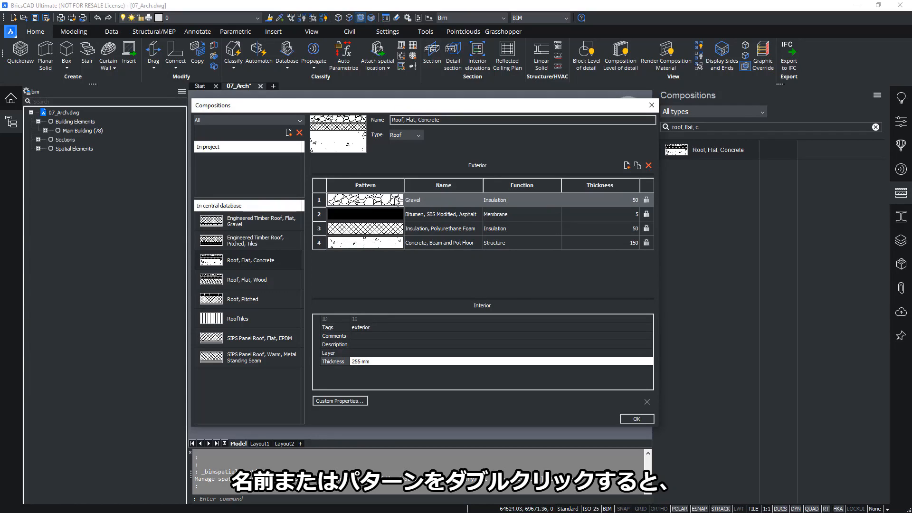
- Review the Identity, Appearance and Properties of the Gravel physical material, then cancel out of it and close the composition definition
{"action": "double_click", "coordinate": [430, 202]}
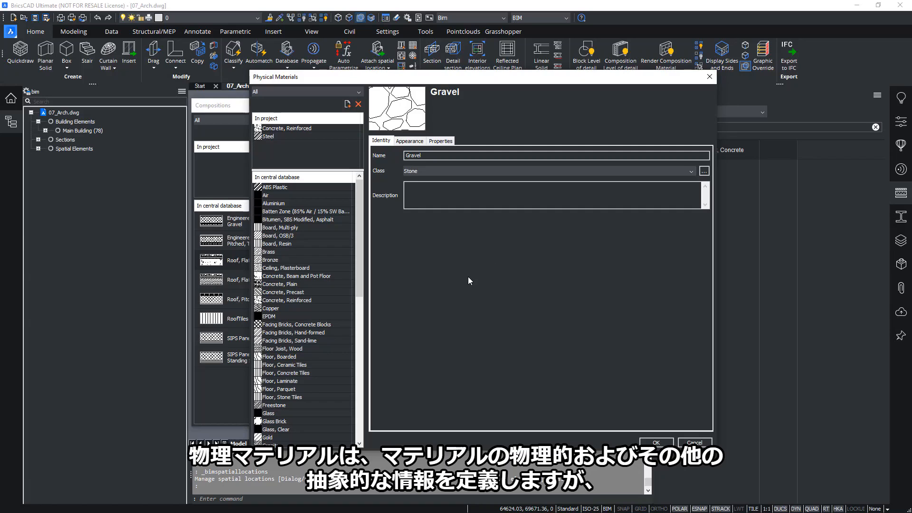
{"action": "left_click", "coordinate": [408, 141]}
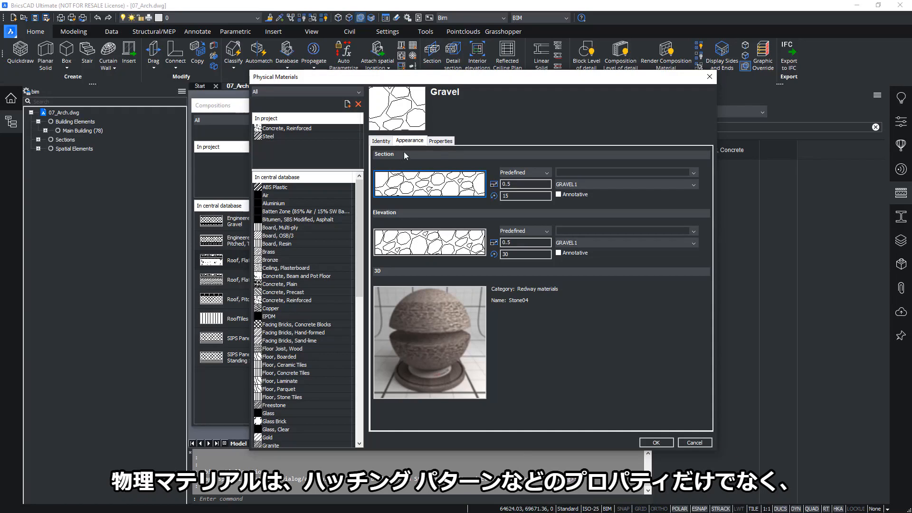
{"action": "left_click", "coordinate": [442, 141]}
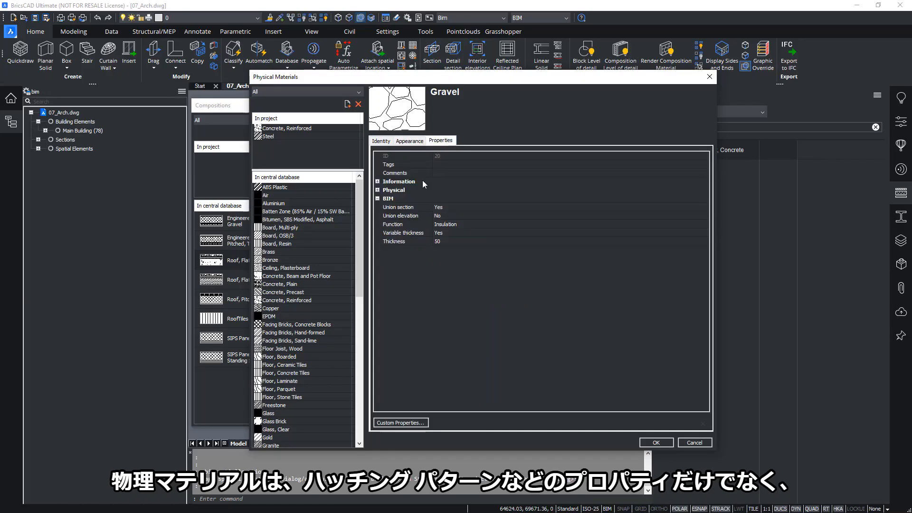
{"action": "left_click", "coordinate": [381, 141]}
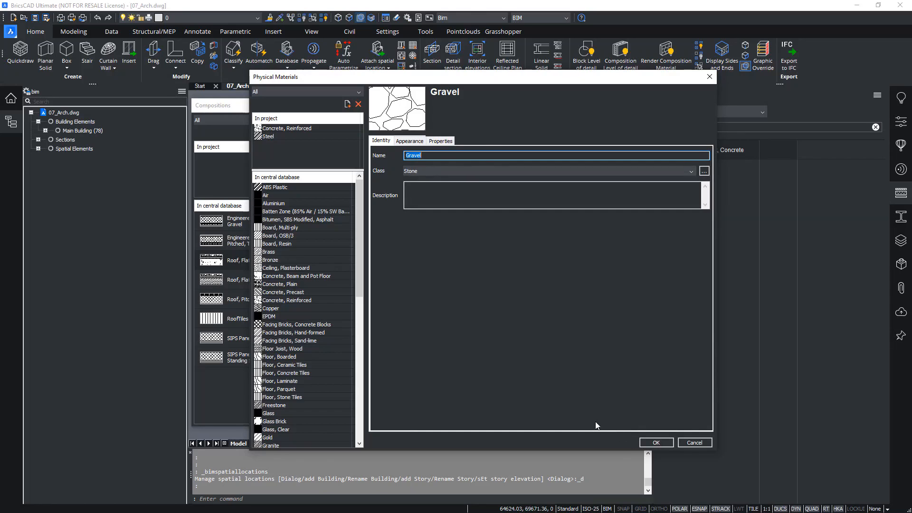
{"action": "left_click", "coordinate": [684, 442]}
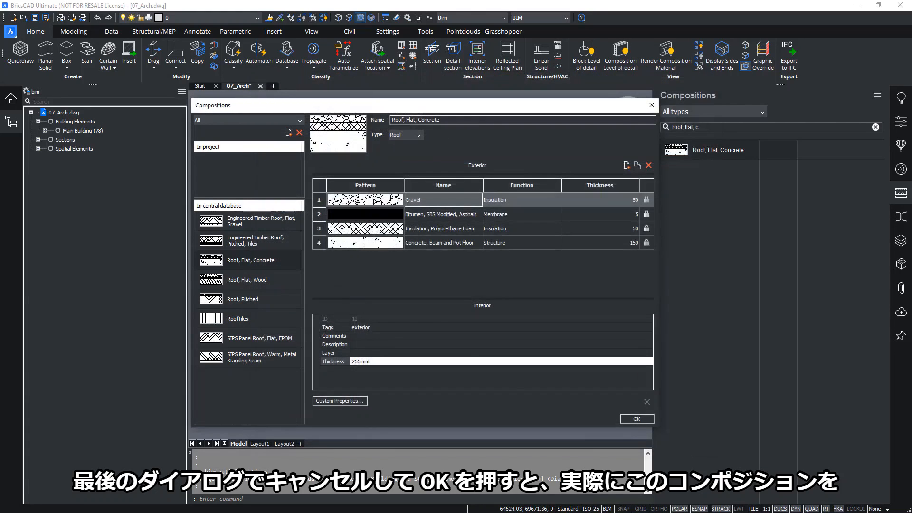
{"action": "left_click", "coordinate": [643, 417]}
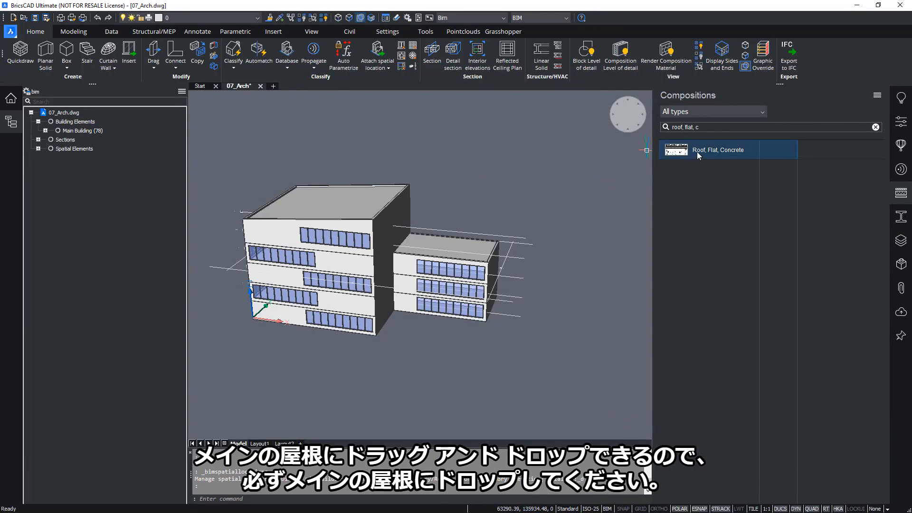
- Apply the Roof, Flat, Concrete composition to the main roof, flipping it so that the upper face is the reference face
{"action": "left_click_drag", "start_coordinate": [698, 155], "coordinate": [353, 204]}
{"action": "scroll", "coordinate": [353, 203], "scroll_direction": "up", "scroll_amount": 5}
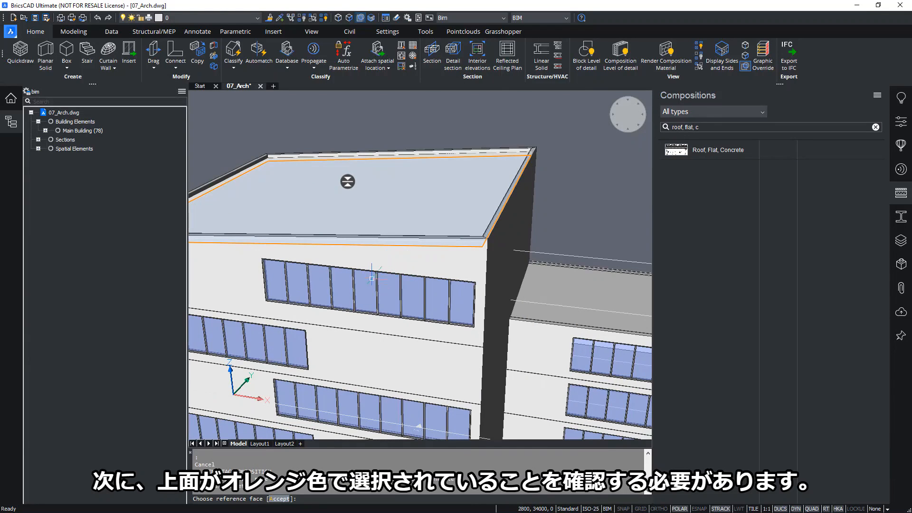
{"action": "middle_click_drag", "start_coordinate": [398, 267], "coordinate": [462, 266], "text": "shift"}
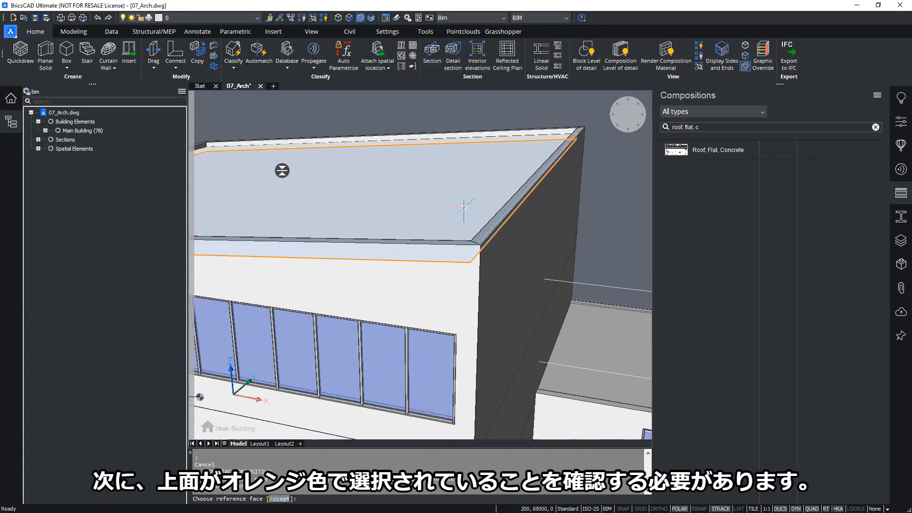
{"action": "mouse_move", "coordinate": [283, 175]}
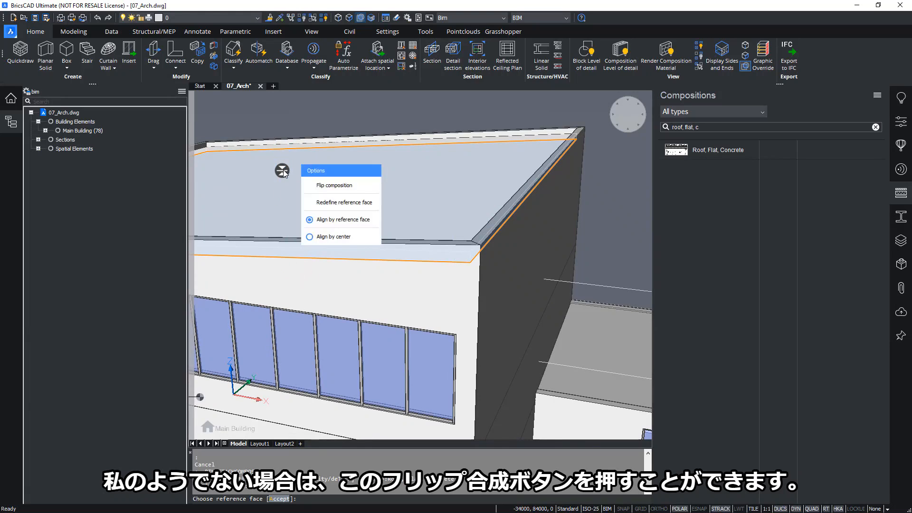
{"action": "left_click", "coordinate": [283, 173]}
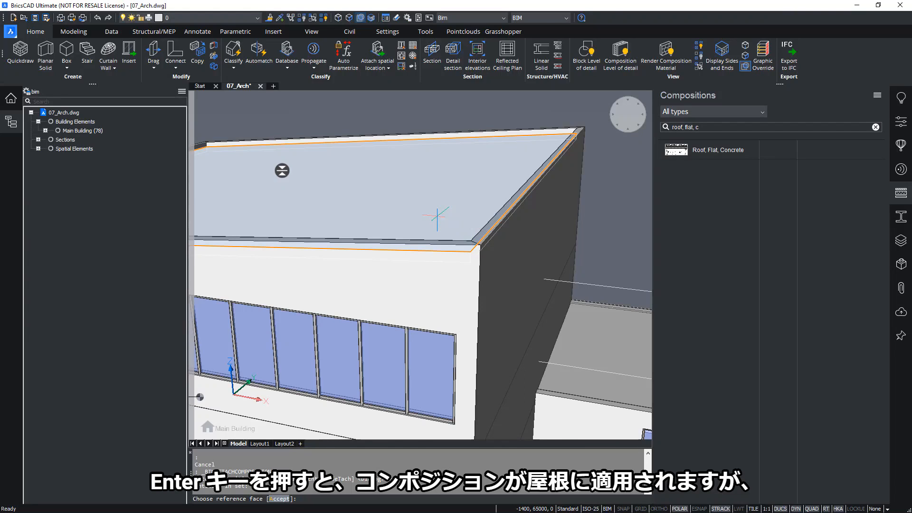
{"action": "key", "text": "Return"}
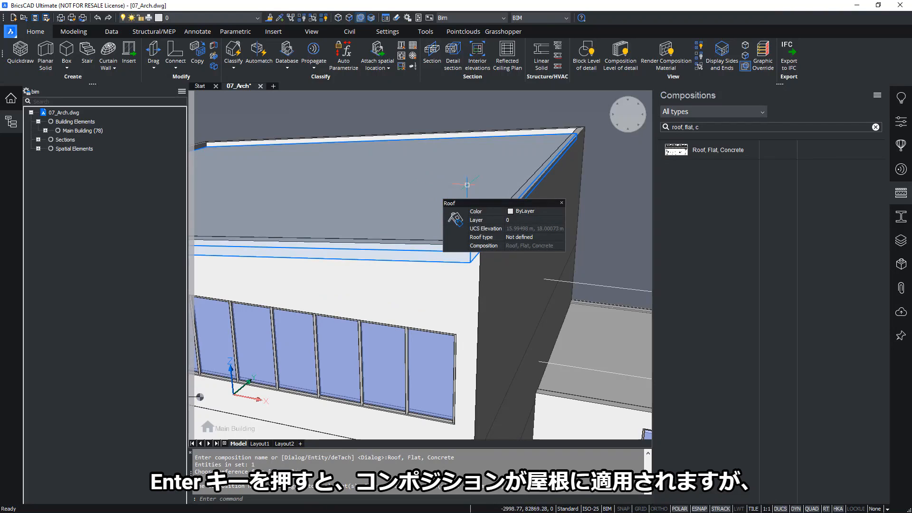
- Turn on Render Composition Material to show the roof with its rendered material
{"action": "left_click", "coordinate": [675, 52]}
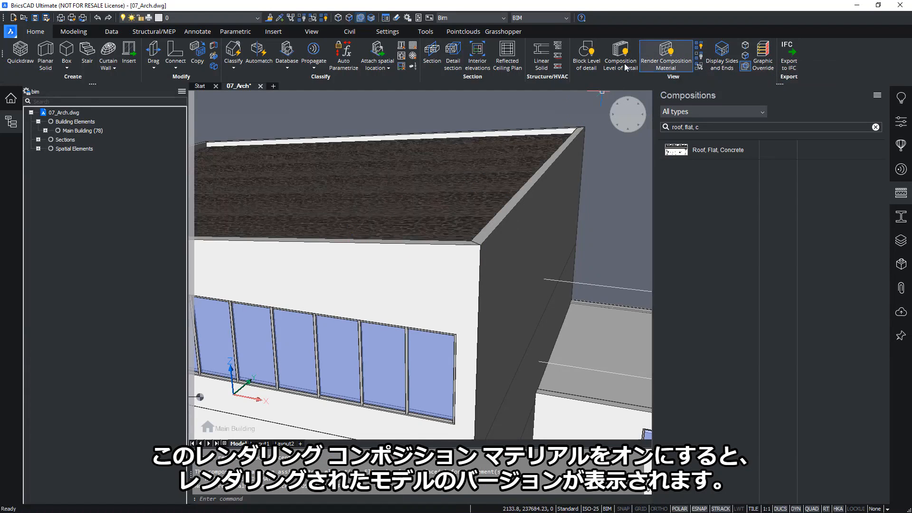
{"action": "mouse_move", "coordinate": [498, 218]}
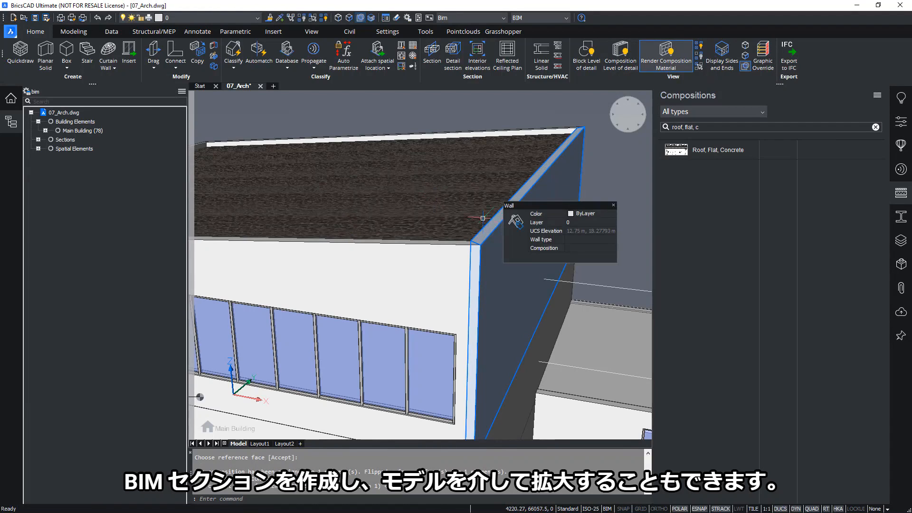
- Create a BIM section on the main building's front facade and offset it to cut the building open
{"action": "left_click", "coordinate": [436, 54]}
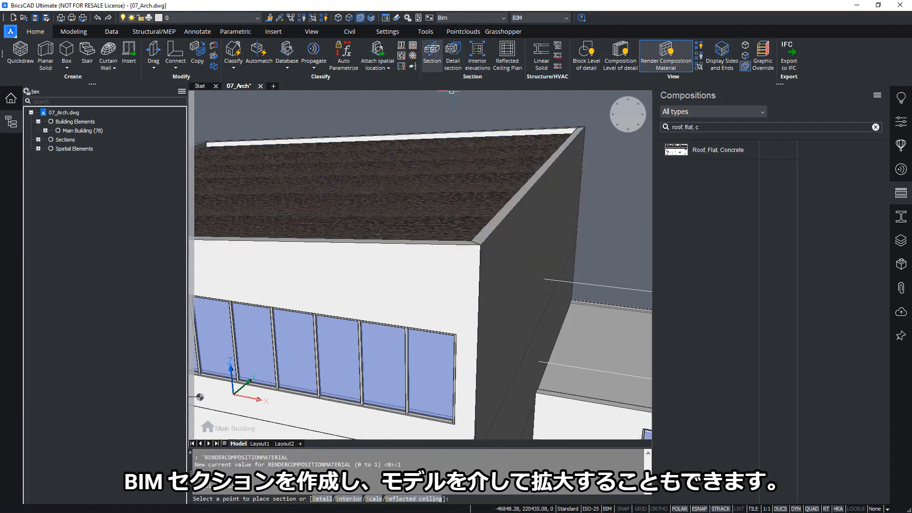
{"action": "scroll", "coordinate": [401, 301], "scroll_direction": "up", "scroll_amount": 5}
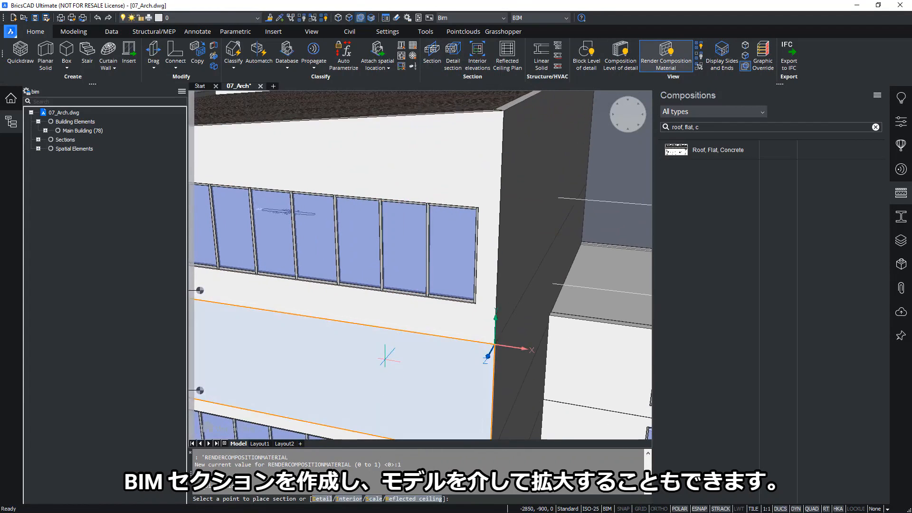
{"action": "left_click", "coordinate": [387, 355]}
{"action": "scroll", "coordinate": [399, 342], "scroll_direction": "down", "scroll_amount": 5}
{"action": "scroll", "coordinate": [408, 335], "scroll_direction": "down", "scroll_amount": 5}
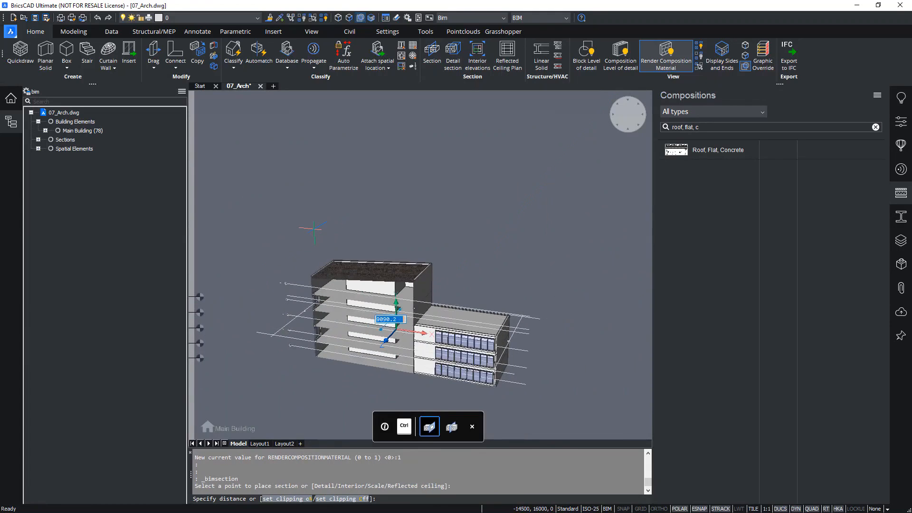
{"action": "left_click", "coordinate": [311, 228]}
{"action": "scroll", "coordinate": [421, 290], "scroll_direction": "up", "scroll_amount": 2}
{"action": "scroll", "coordinate": [421, 289], "scroll_direction": "up", "scroll_amount": 6}
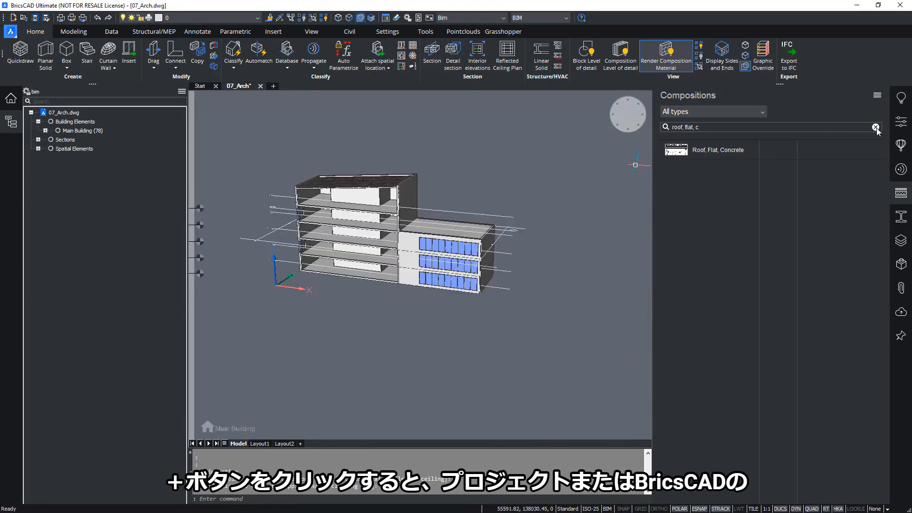
- Clear the composition search and show only the compositions used in the project
{"action": "left_click", "coordinate": [875, 127]}
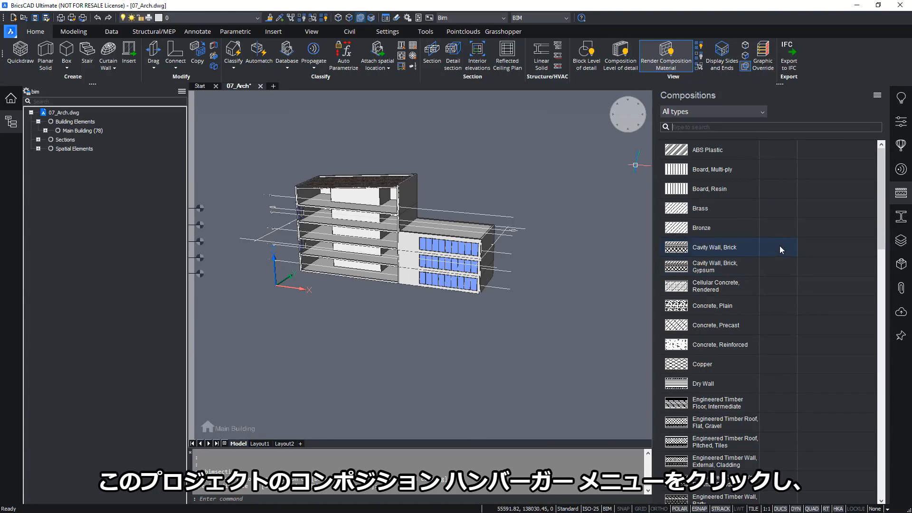
{"action": "left_click", "coordinate": [876, 95]}
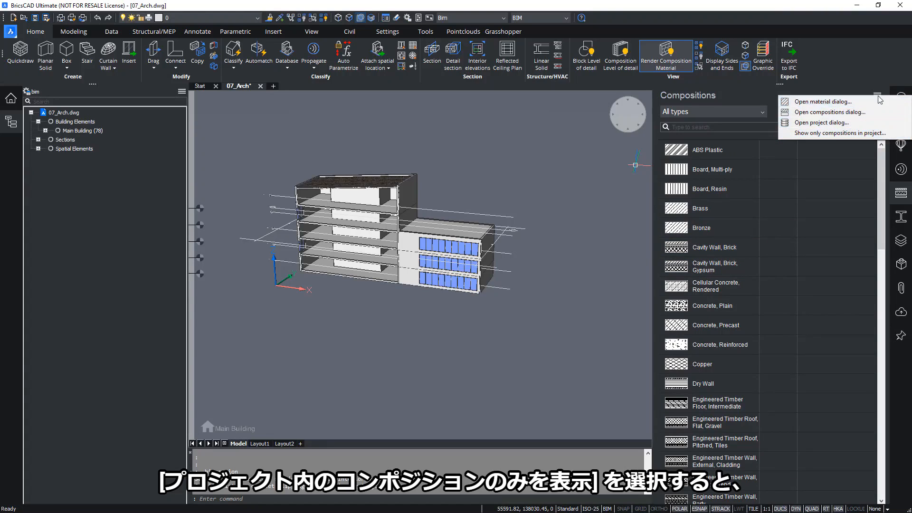
{"action": "left_click", "coordinate": [851, 137]}
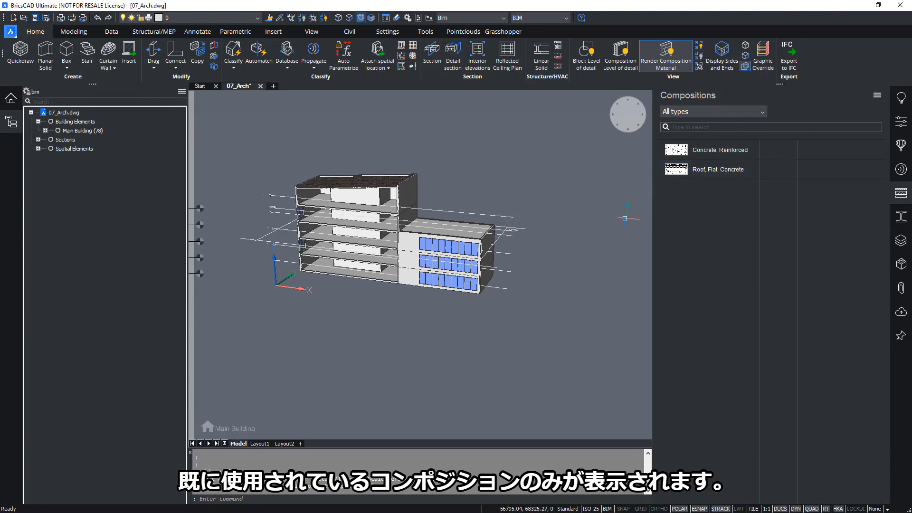
- Apply the Roof, Flat, Concrete composition to the lower wing's roof, accepting the upper face as the reference face
{"action": "scroll", "coordinate": [456, 220], "scroll_direction": "up", "scroll_amount": 5}
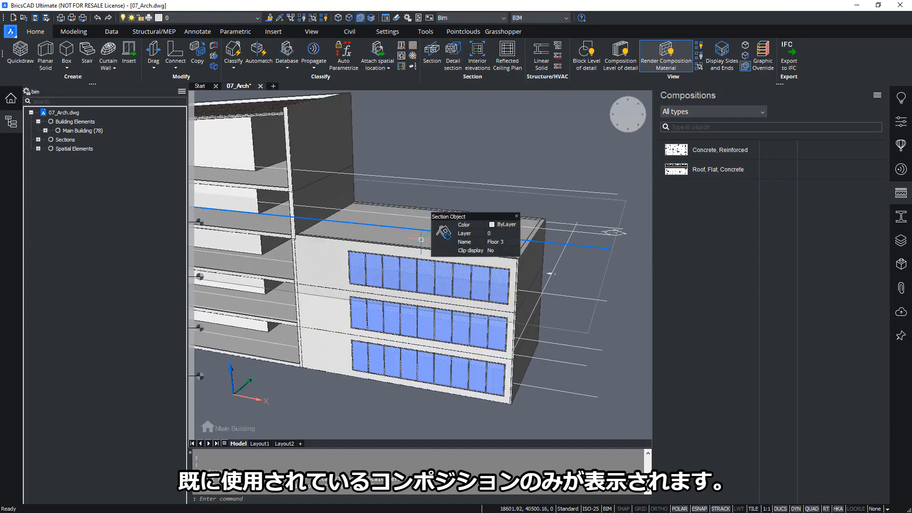
{"action": "scroll", "coordinate": [375, 233], "scroll_direction": "up", "scroll_amount": 3}
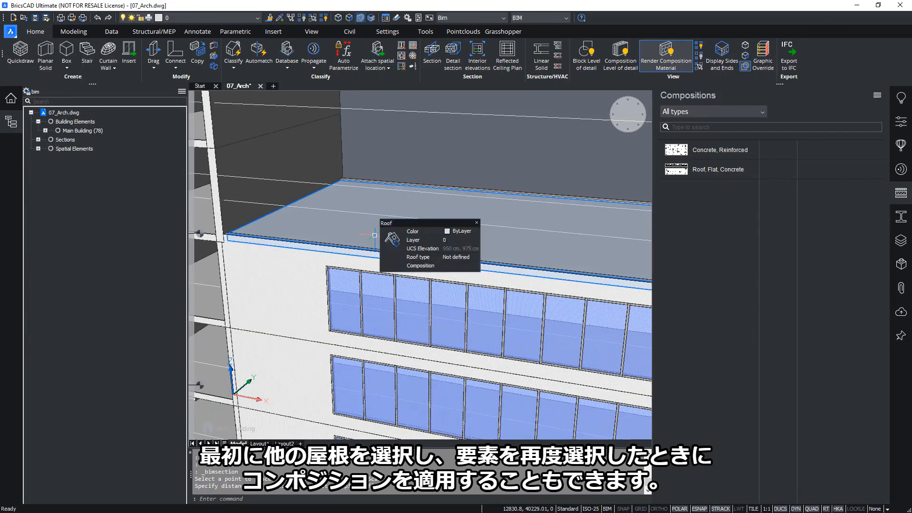
{"action": "left_click", "coordinate": [375, 235]}
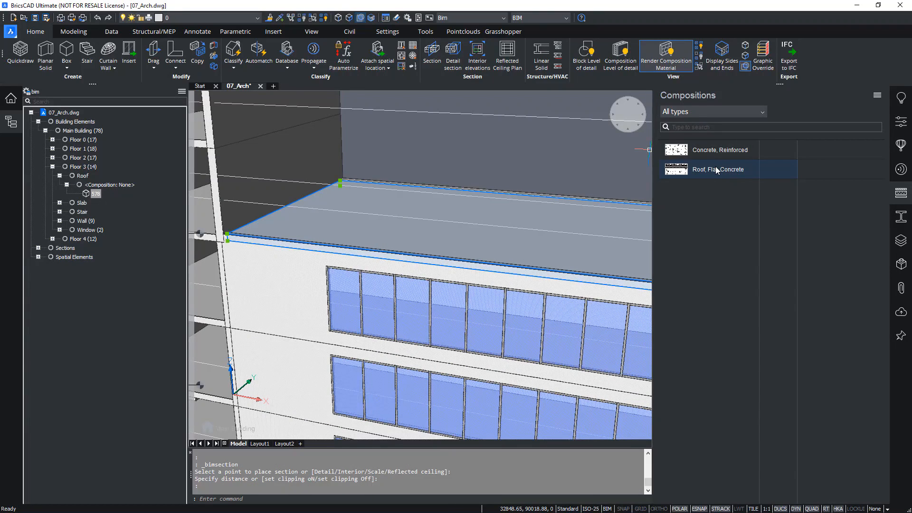
{"action": "left_click_drag", "start_coordinate": [715, 167], "coordinate": [445, 232]}
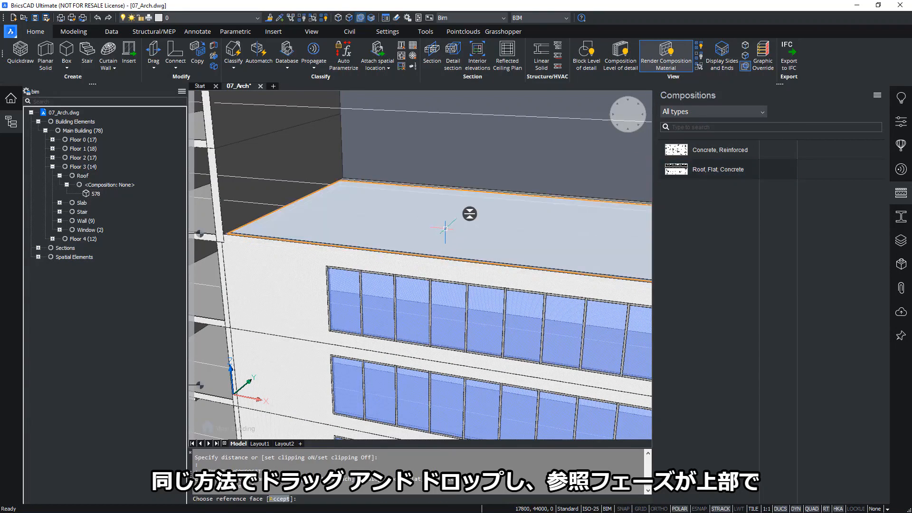
{"action": "middle_click_drag", "start_coordinate": [553, 232], "coordinate": [462, 231]}
{"action": "scroll", "coordinate": [462, 231], "scroll_direction": "down", "scroll_amount": 3}
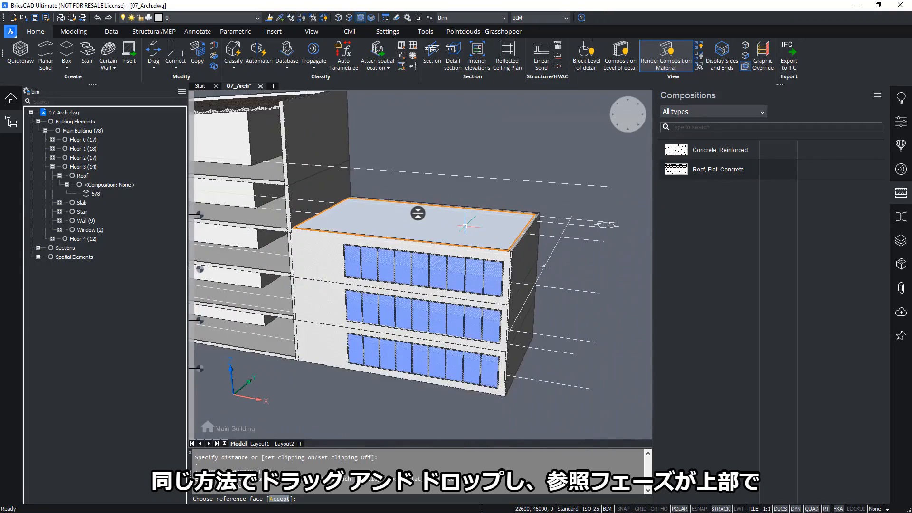
{"action": "key", "text": "Return"}
{"action": "middle_click_drag", "start_coordinate": [442, 177], "coordinate": [471, 325]}
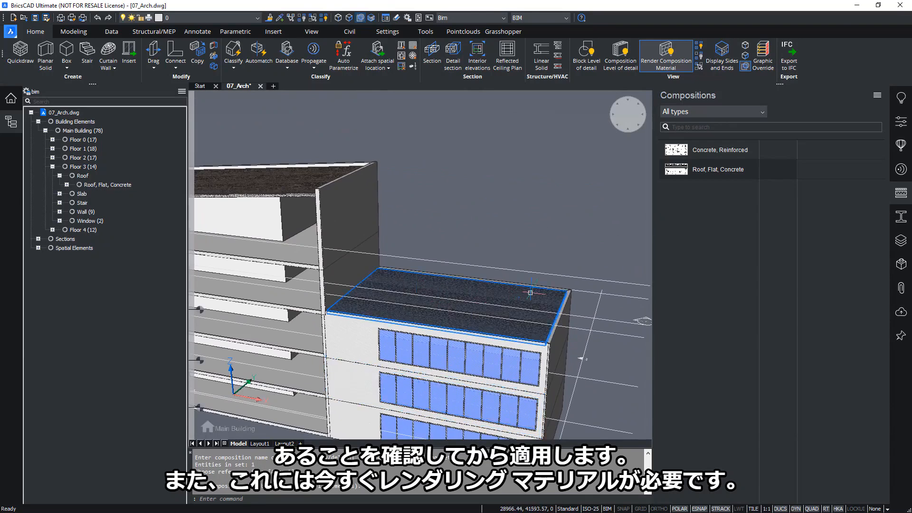
{"action": "scroll", "coordinate": [531, 291], "scroll_direction": "down", "scroll_amount": 5}
{"action": "scroll", "coordinate": [584, 309], "scroll_direction": "up", "scroll_amount": 4}
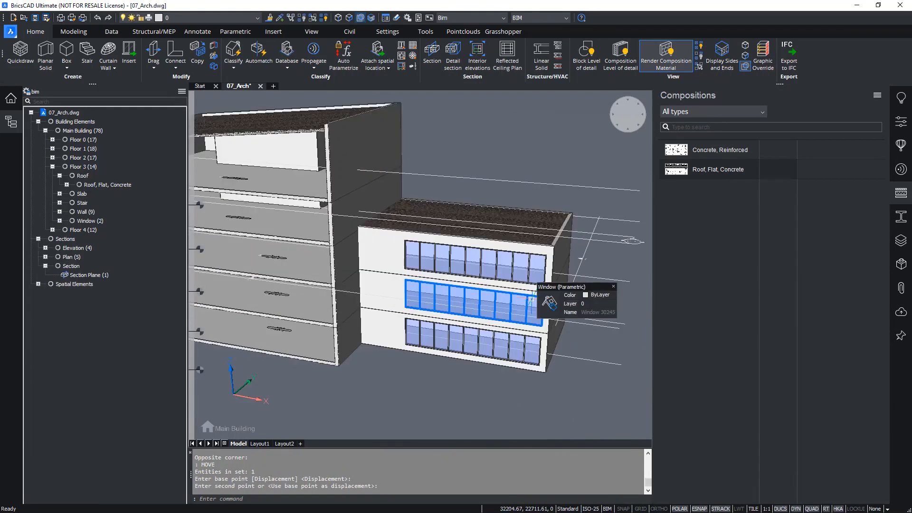
{"action": "mouse_move", "coordinate": [551, 325]}
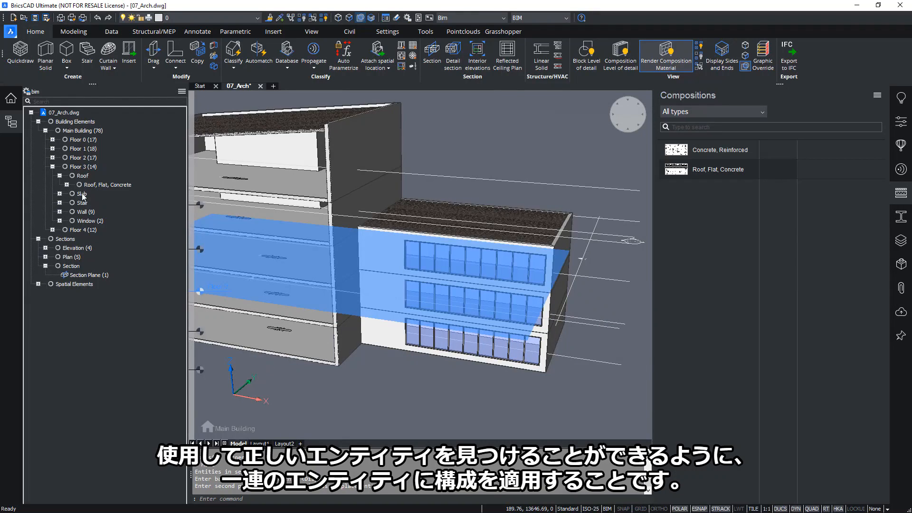
- Switch the structure tree to the custom configuration and expand Building Elements
{"action": "left_click", "coordinate": [183, 93]}
{"action": "left_click", "coordinate": [193, 124]}
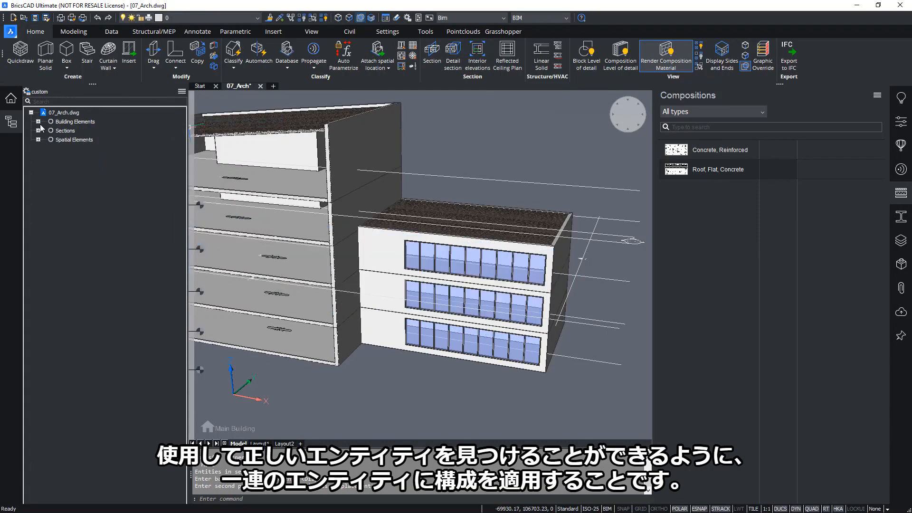
{"action": "left_click", "coordinate": [38, 121]}
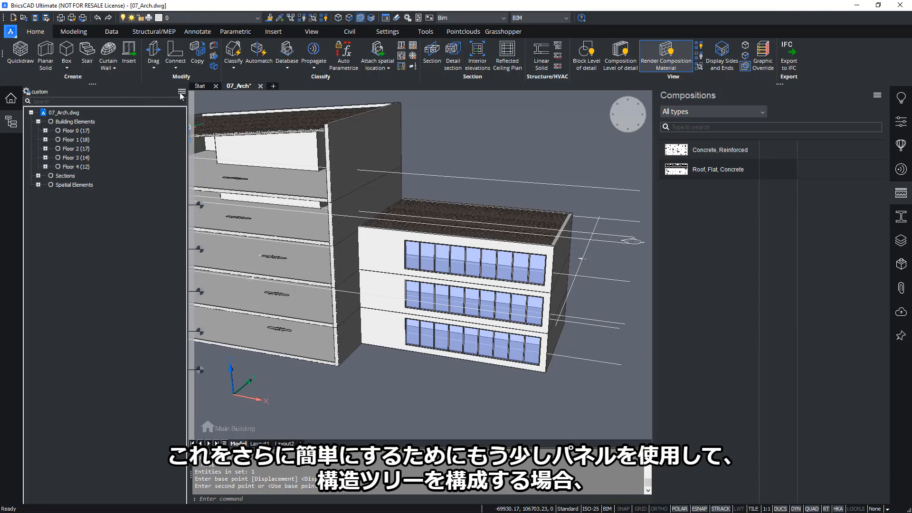
- Configure the custom structure tree by removing BIM Story from the Building Elements grouping
{"action": "left_click", "coordinate": [181, 92]}
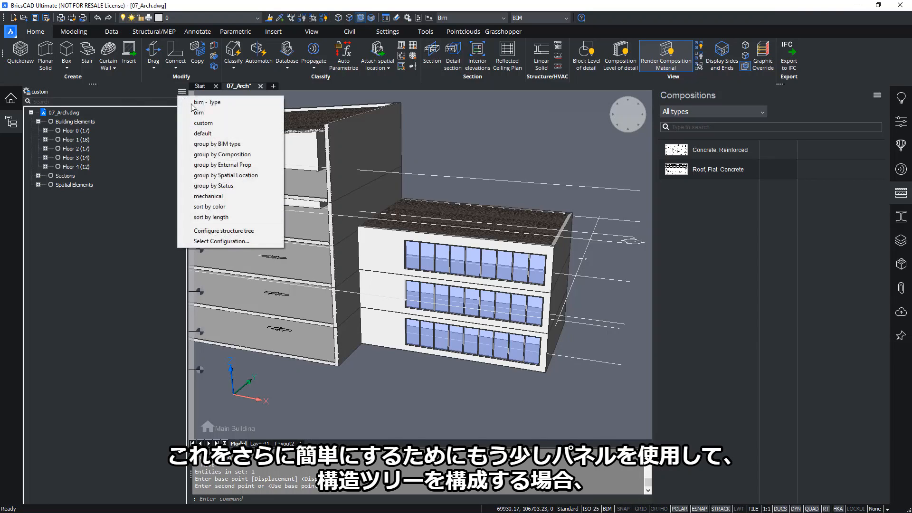
{"action": "left_click", "coordinate": [214, 231]}
{"action": "scroll", "coordinate": [218, 213], "scroll_direction": "up", "scroll_amount": 6}
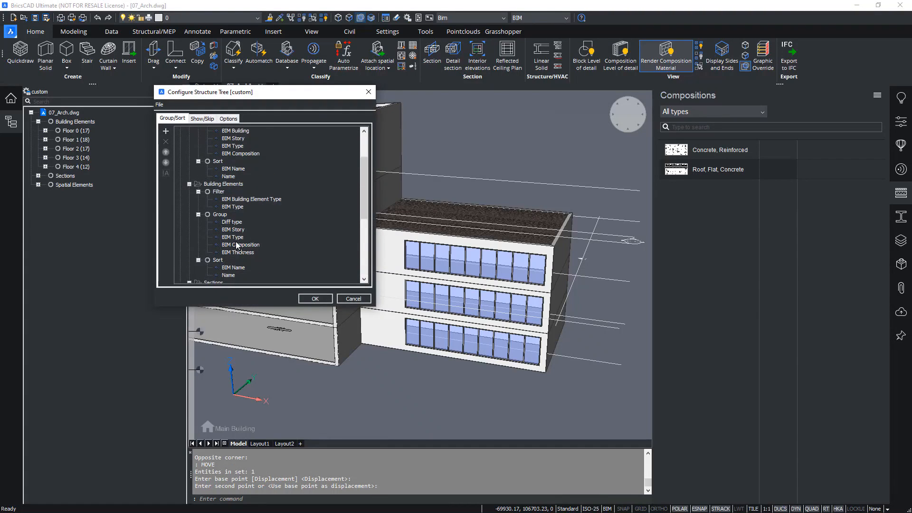
{"action": "left_click", "coordinate": [236, 239]}
{"action": "left_click", "coordinate": [237, 231]}
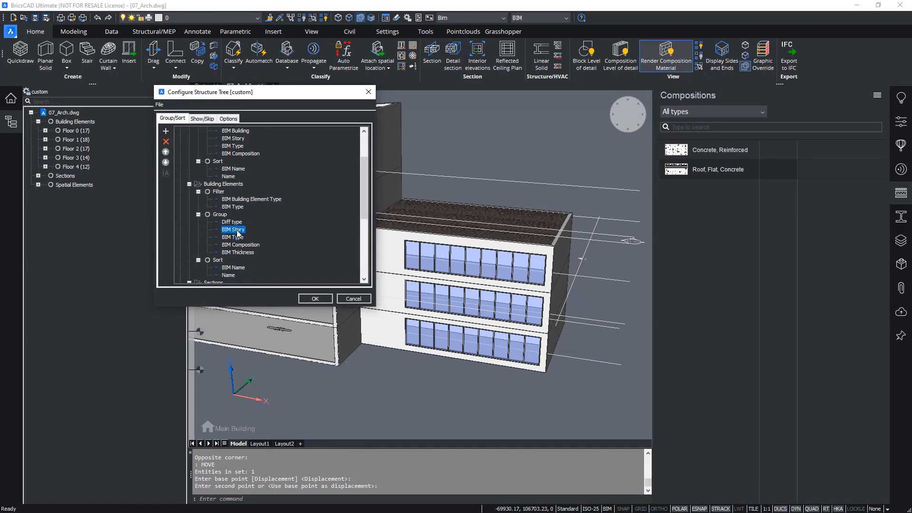
{"action": "right_click", "coordinate": [237, 231]}
{"action": "left_click", "coordinate": [256, 248]}
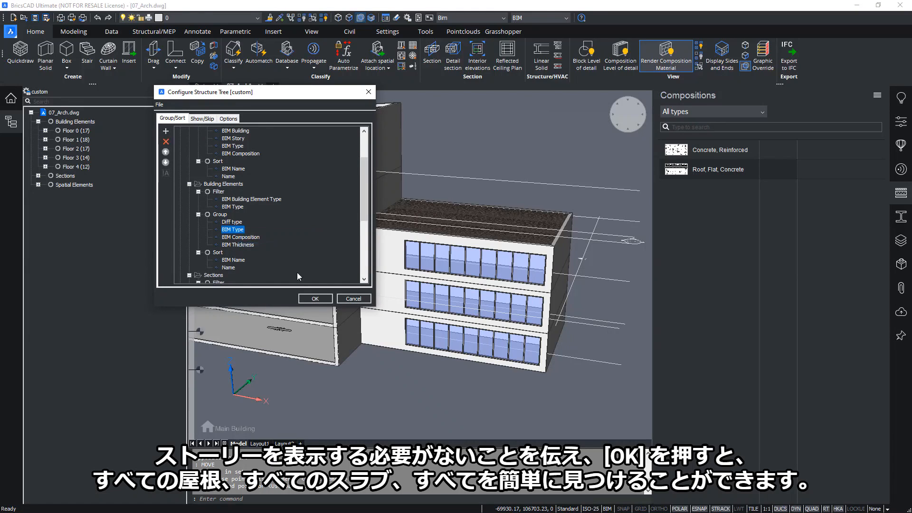
{"action": "left_click", "coordinate": [315, 298]}
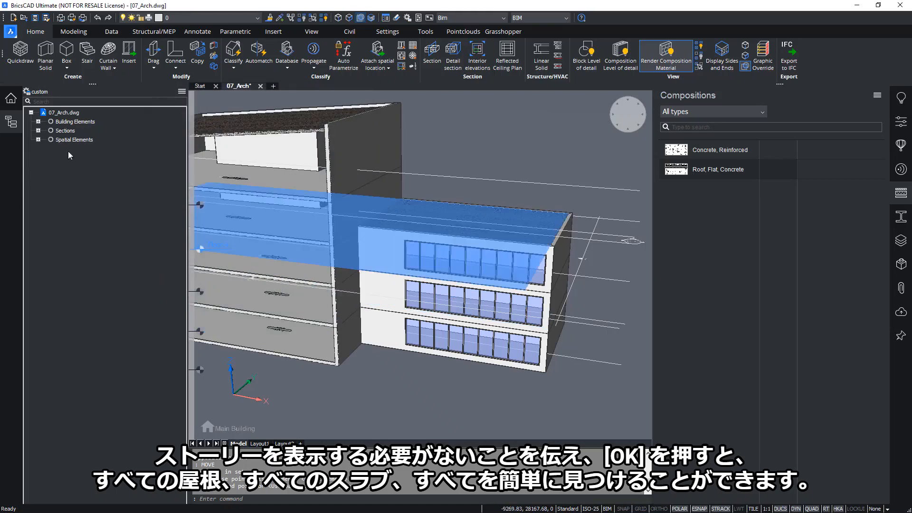
- Expand Building Elements and highlight the roofs, slabs, stairs, walls and windows in the model one type after another
{"action": "left_click", "coordinate": [38, 122]}
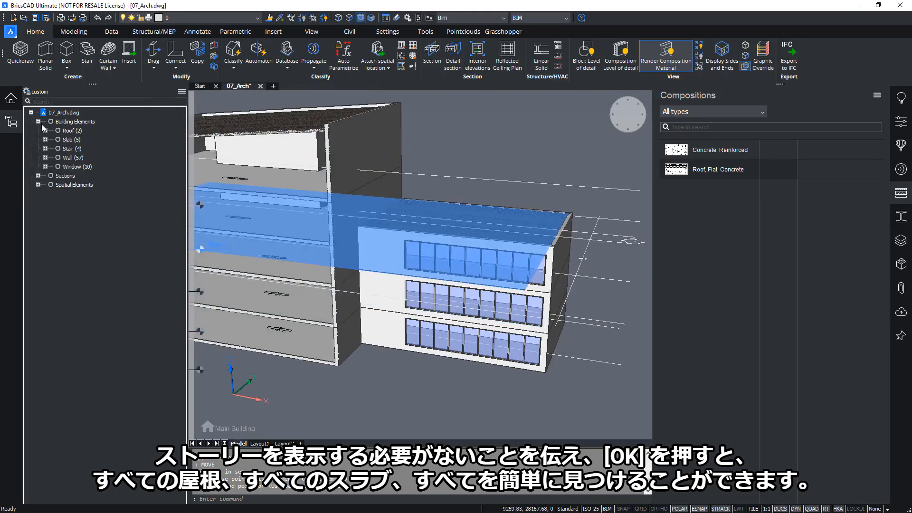
{"action": "left_click", "coordinate": [72, 131]}
{"action": "left_click", "coordinate": [71, 139]}
{"action": "left_click", "coordinate": [70, 148]}
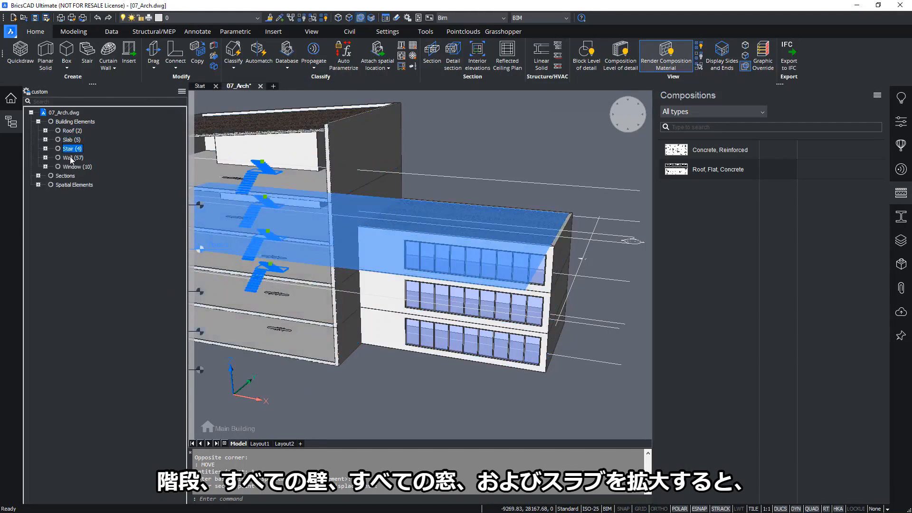
{"action": "left_click", "coordinate": [70, 158]}
{"action": "left_click", "coordinate": [71, 167]}
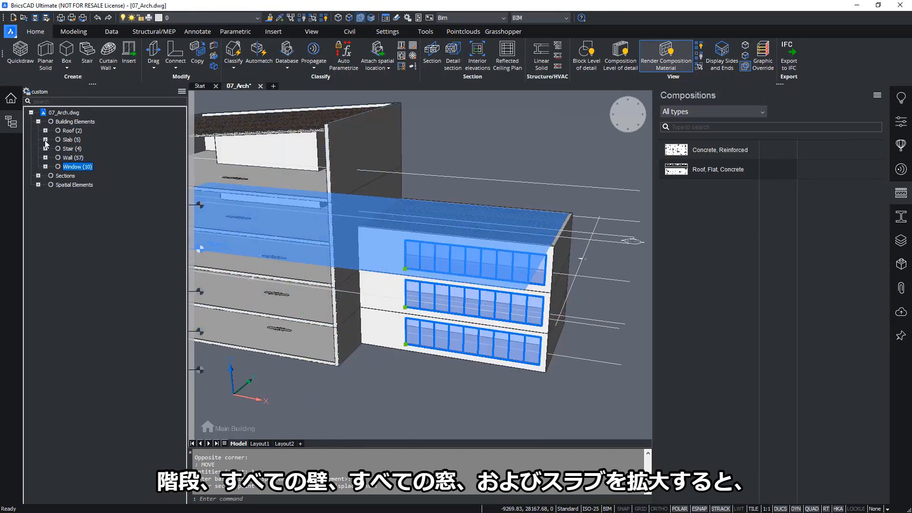
- Expand the slabs down to their thickness level and select all slabs
{"action": "left_click", "coordinate": [45, 139]}
{"action": "left_click", "coordinate": [57, 150]}
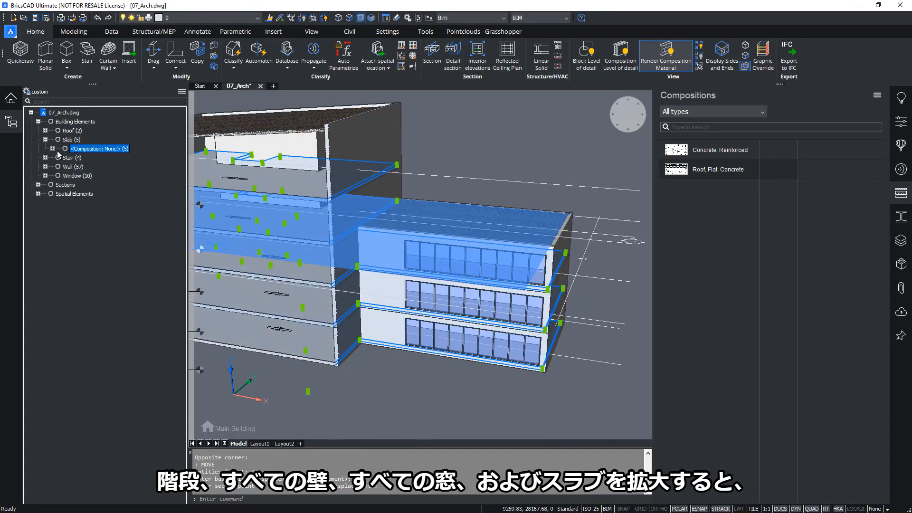
{"action": "left_click", "coordinate": [53, 148]}
{"action": "left_click", "coordinate": [74, 140]}
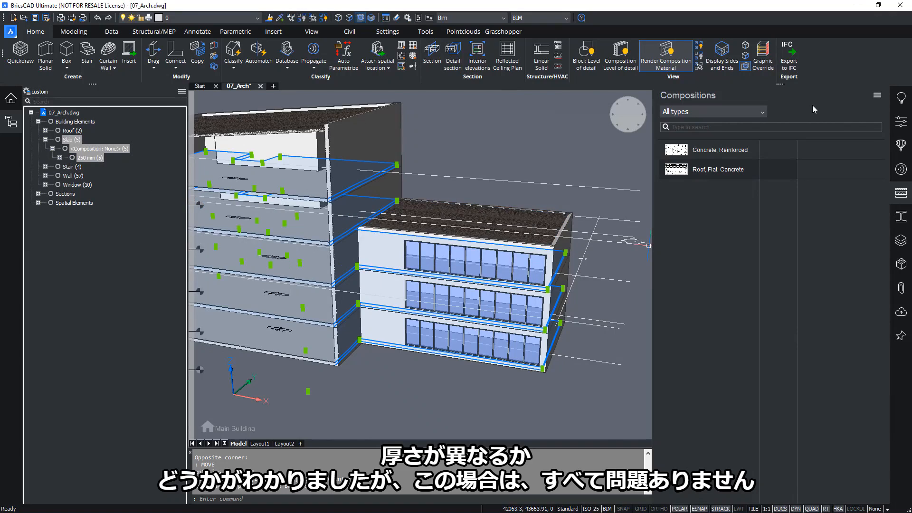
- Turn off Show only compositions in project and search the compositions for "floor, conc"
{"action": "left_click", "coordinate": [876, 96]}
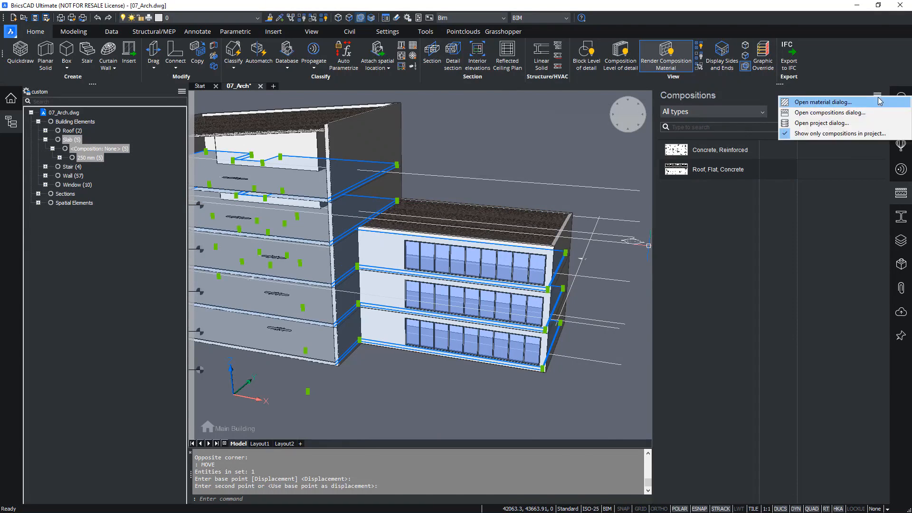
{"action": "left_click", "coordinate": [859, 135]}
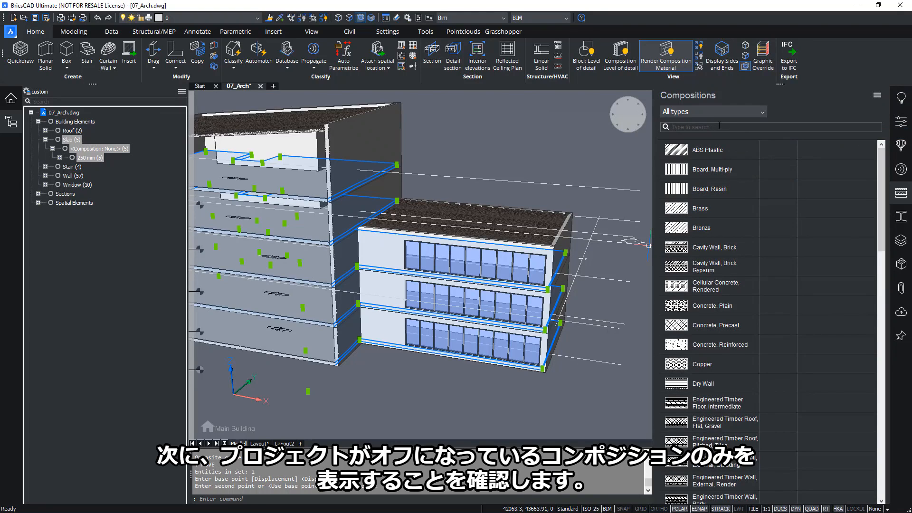
{"action": "type", "text": "oor"}
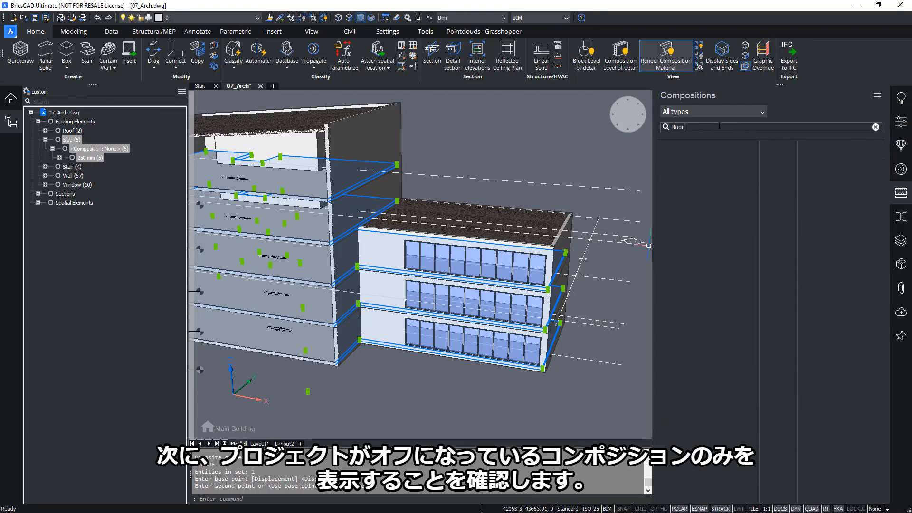
{"action": "type", "text": ", conc"}
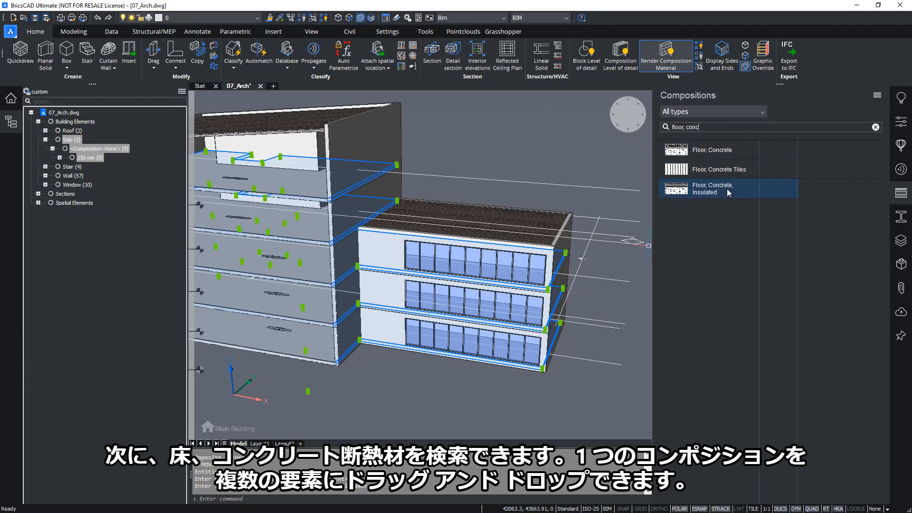
- Apply the Floor, Concrete, Insulated composition to all selected slabs and accept the proposed reference faces
{"action": "left_click_drag", "start_coordinate": [730, 193], "coordinate": [304, 185]}
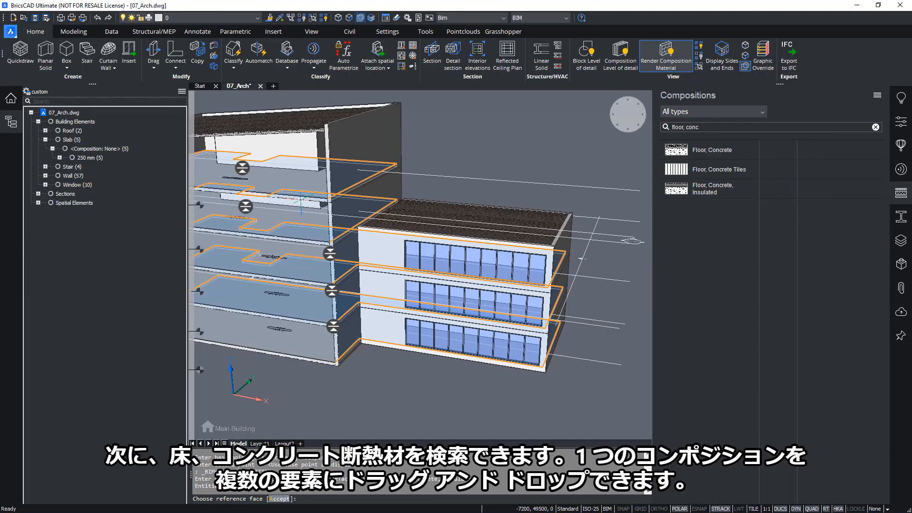
{"action": "middle_click_drag", "start_coordinate": [373, 262], "coordinate": [470, 249]}
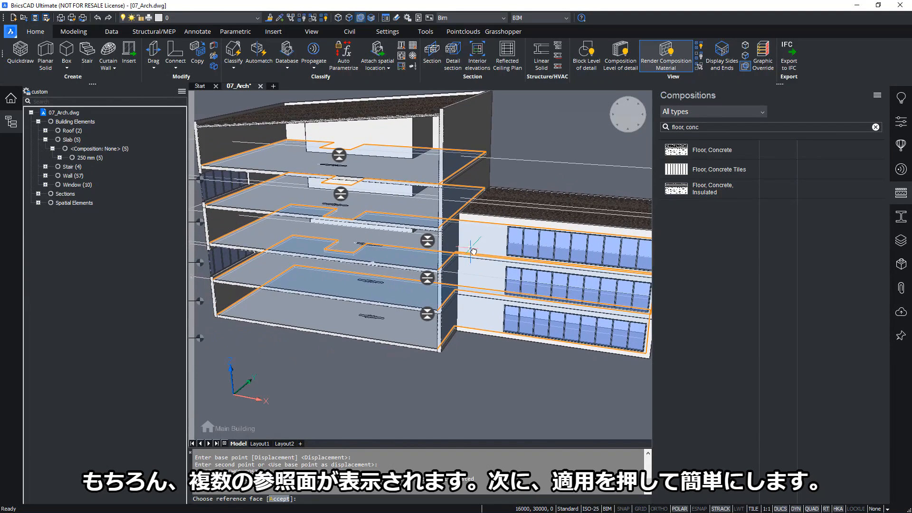
{"action": "key", "text": "Return"}
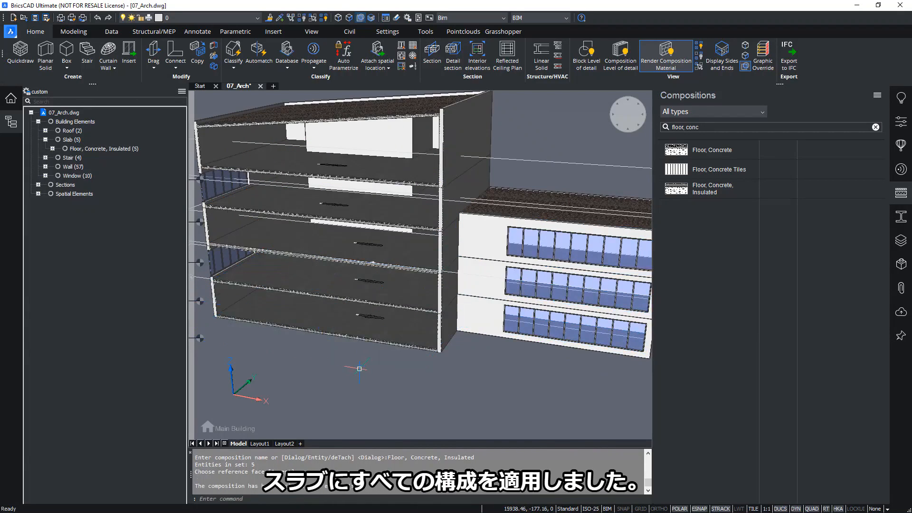
- Expand the walls down to their thickness levels, highlight the 150 mm and 300 mm groups, and select the 150 mm walls
{"action": "left_click", "coordinate": [45, 166]}
{"action": "left_click", "coordinate": [52, 176]}
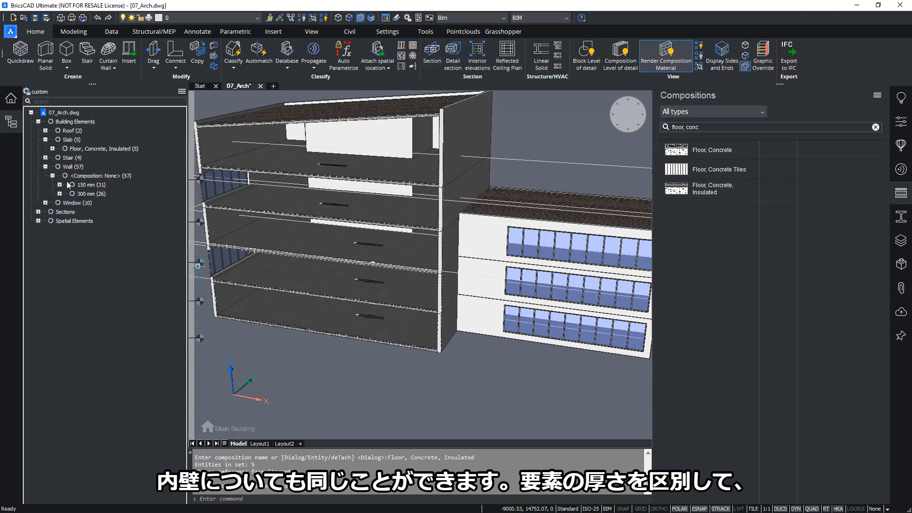
{"action": "left_click", "coordinate": [91, 185]}
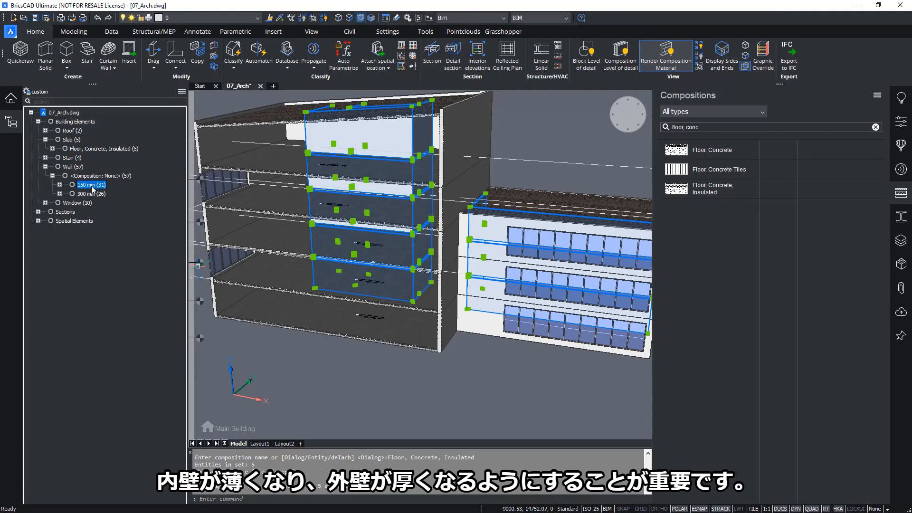
{"action": "left_click", "coordinate": [90, 195]}
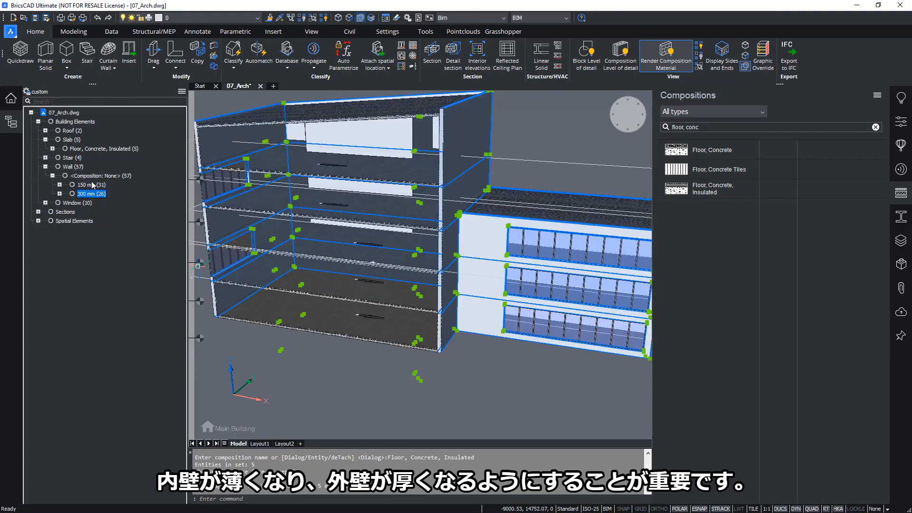
{"action": "left_click", "coordinate": [91, 186]}
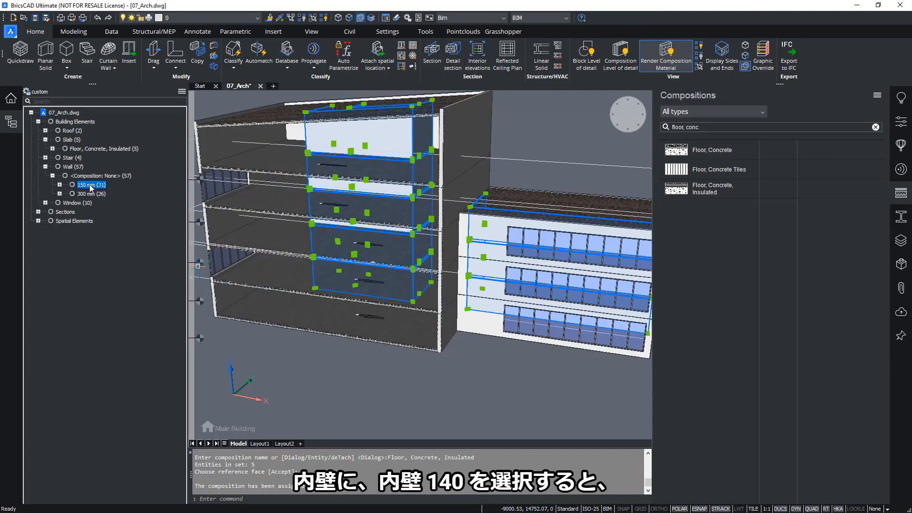
- Replace the compositions search with "interio" to find the interior wall compositions
{"action": "left_click", "coordinate": [875, 127]}
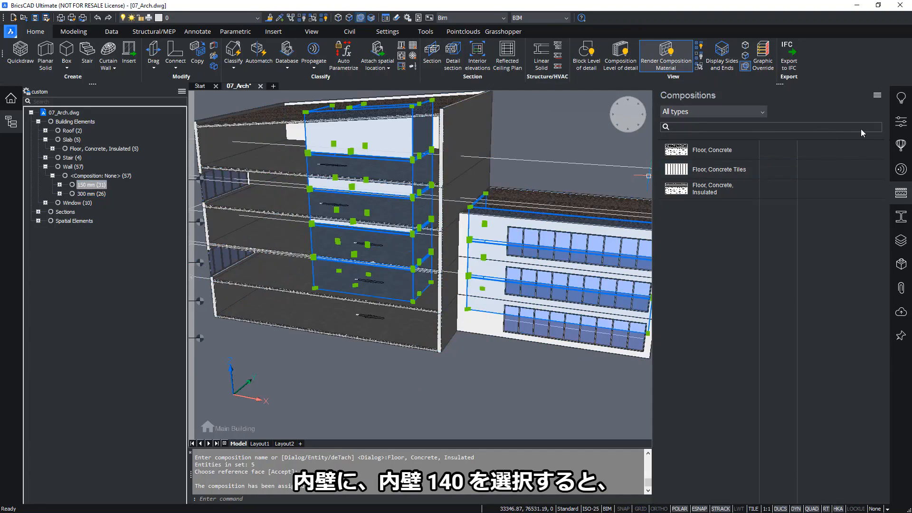
{"action": "type", "text": "inter"}
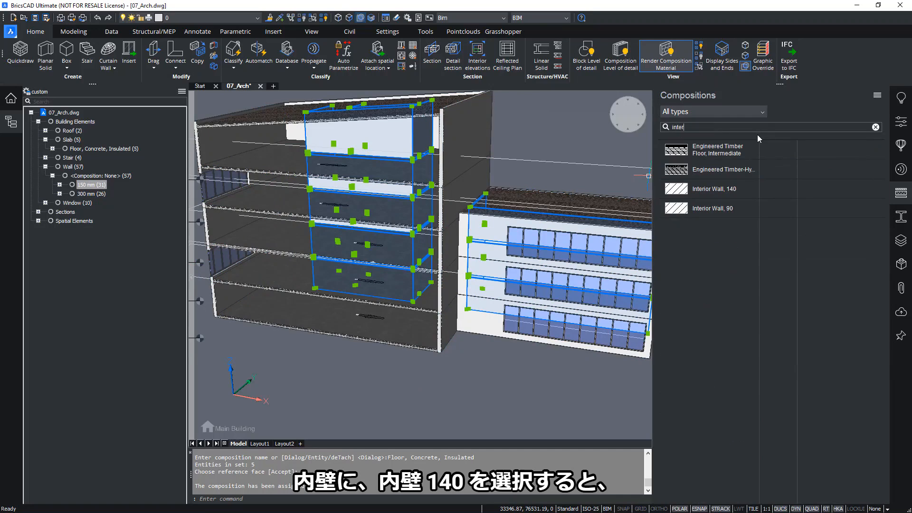
{"action": "type", "text": "rio"}
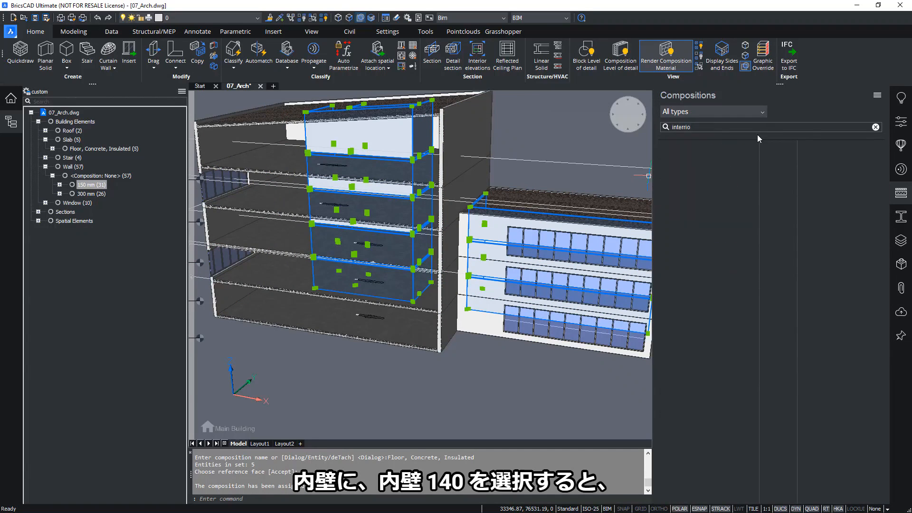
{"action": "key", "text": "BackSpace"}
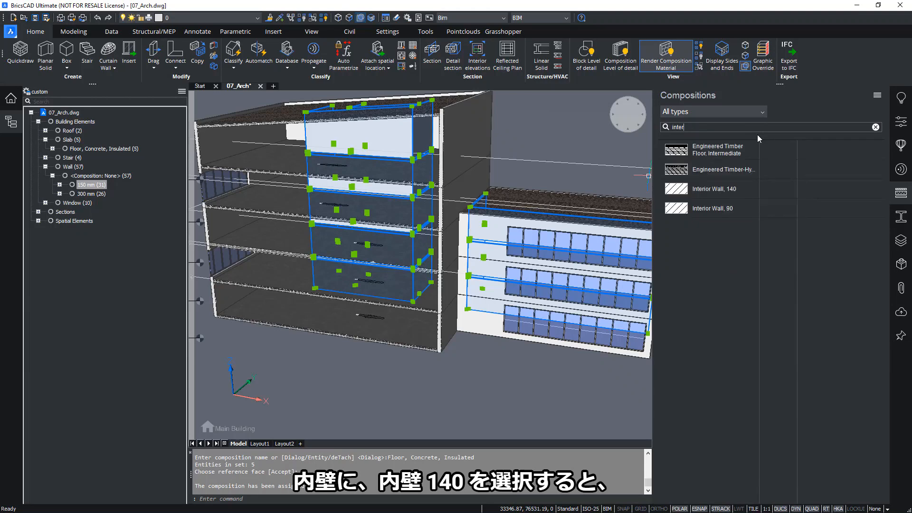
{"action": "type", "text": "io"}
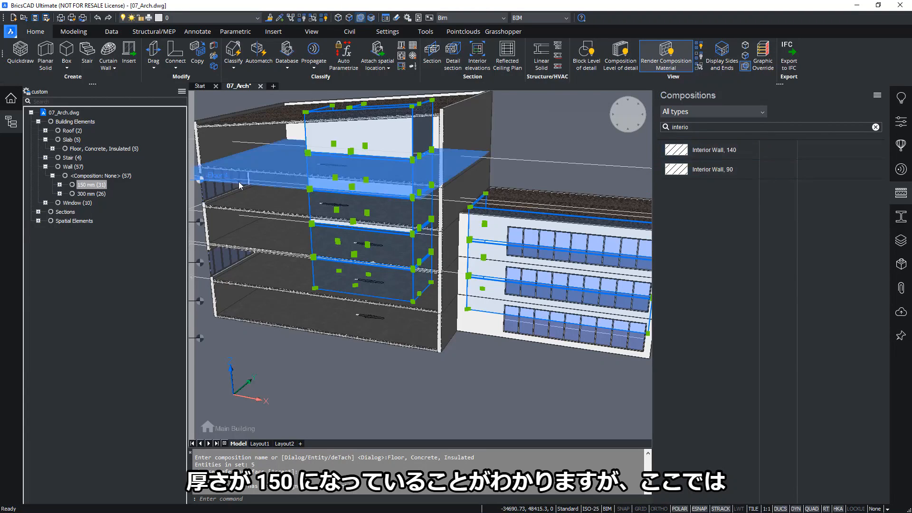
- Review the layer of the Interior Wall, 140 composition and apply it to the selected 150 mm walls with the proposed reference faces
{"action": "double_click", "coordinate": [725, 151]}
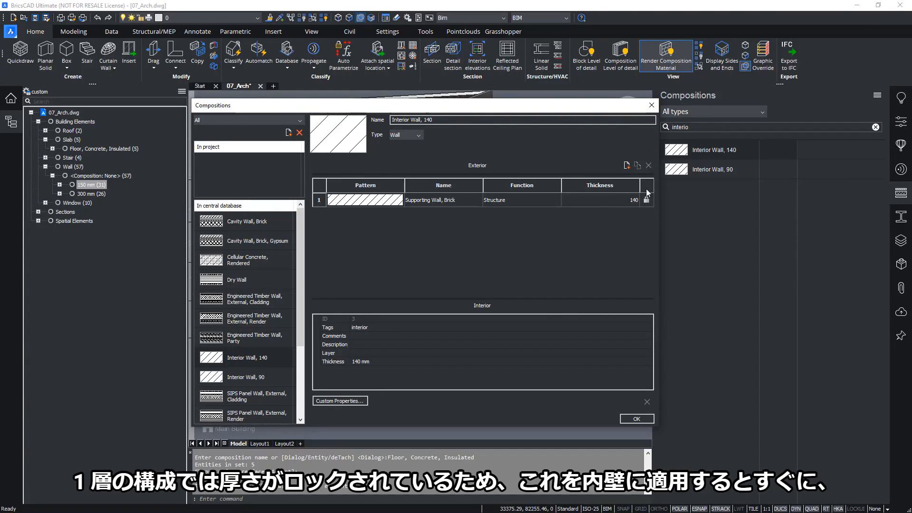
{"action": "left_click", "coordinate": [651, 106]}
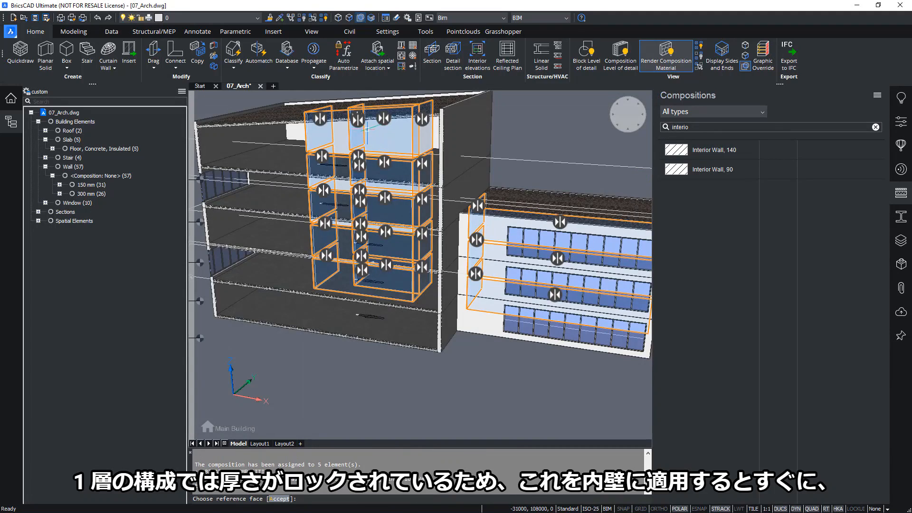
{"action": "right_click", "coordinate": [377, 116]}
{"action": "key", "text": "Return"}
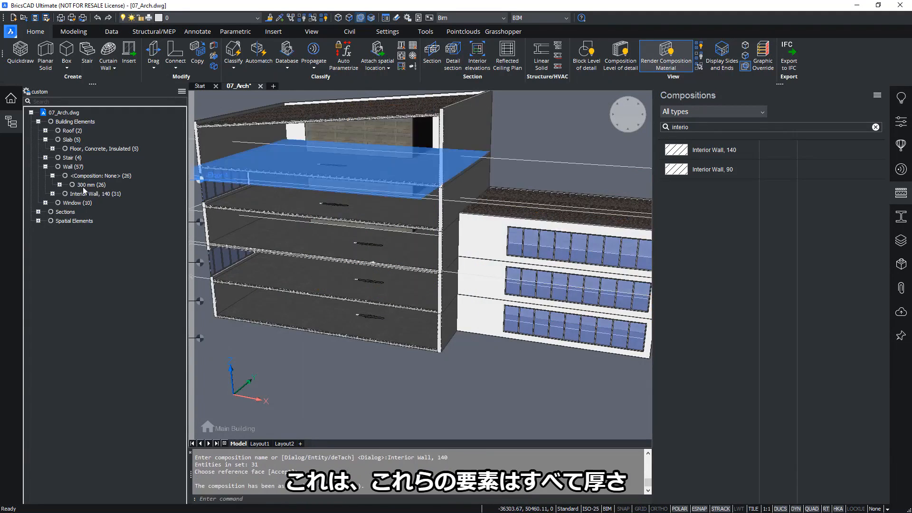
- Highlight the 140 mm walls under Interior Wall, 140, and select the 300 mm walls that have no composition
{"action": "left_click", "coordinate": [53, 193]}
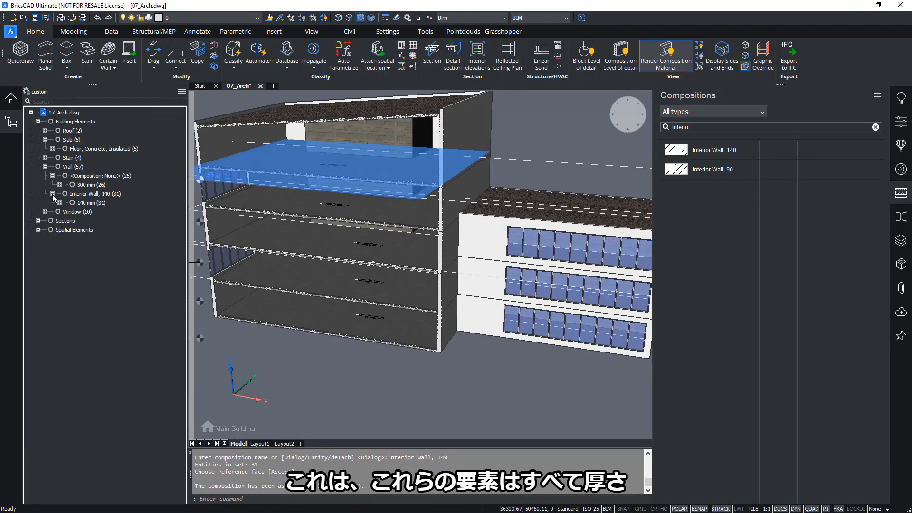
{"action": "left_click", "coordinate": [88, 204]}
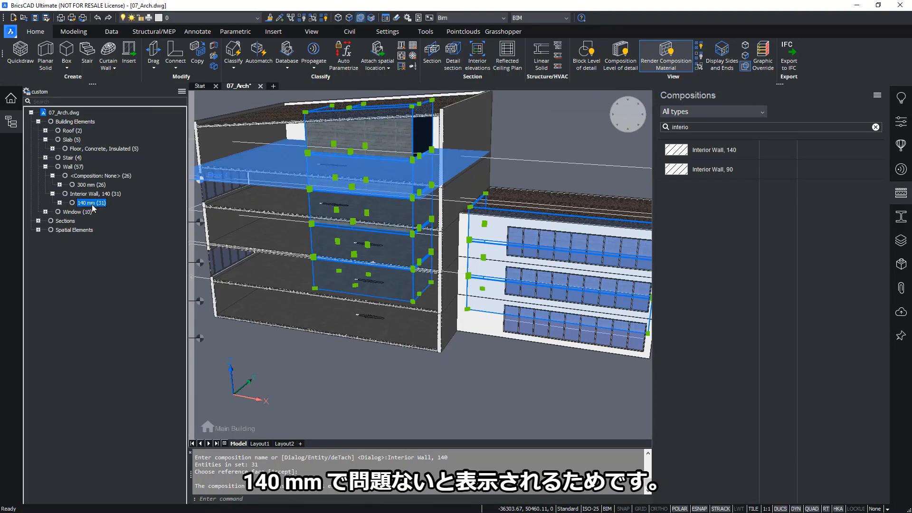
{"action": "left_click", "coordinate": [91, 184]}
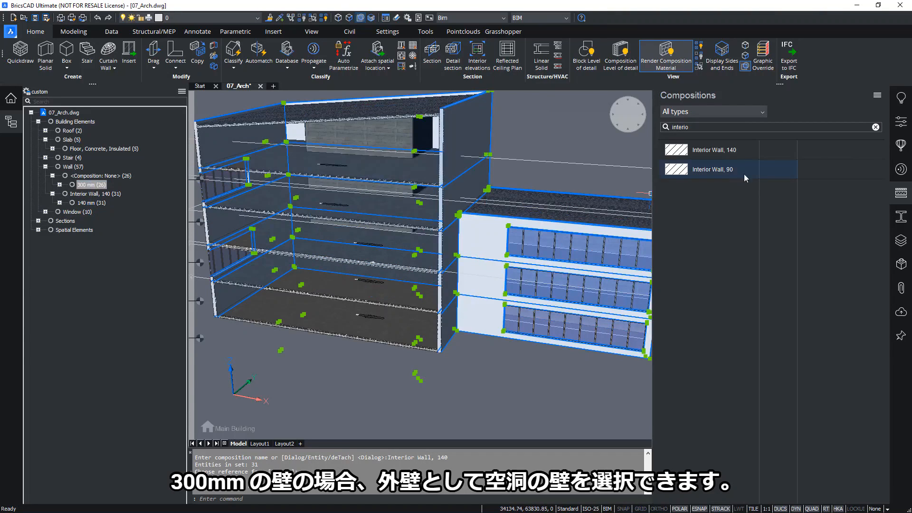
- Search the compositions for "cavit" and assign Cavity Wall, Brick to the selected 300 mm walls
{"action": "double_click", "coordinate": [712, 131]}
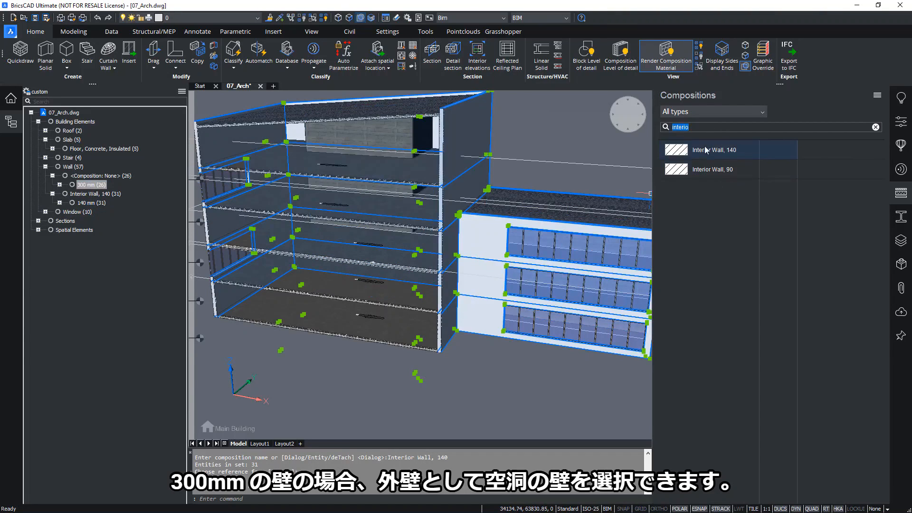
{"action": "type", "text": "cavit"}
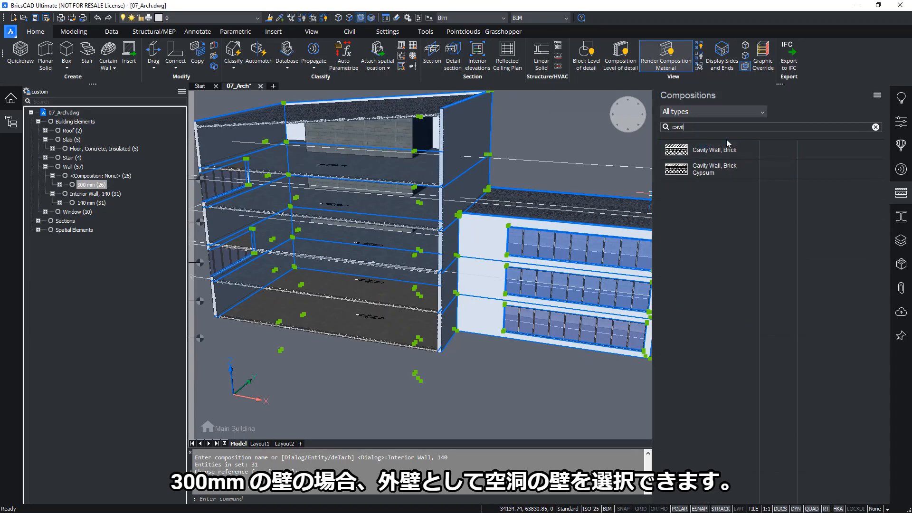
{"action": "left_click_drag", "start_coordinate": [731, 151], "coordinate": [222, 136]}
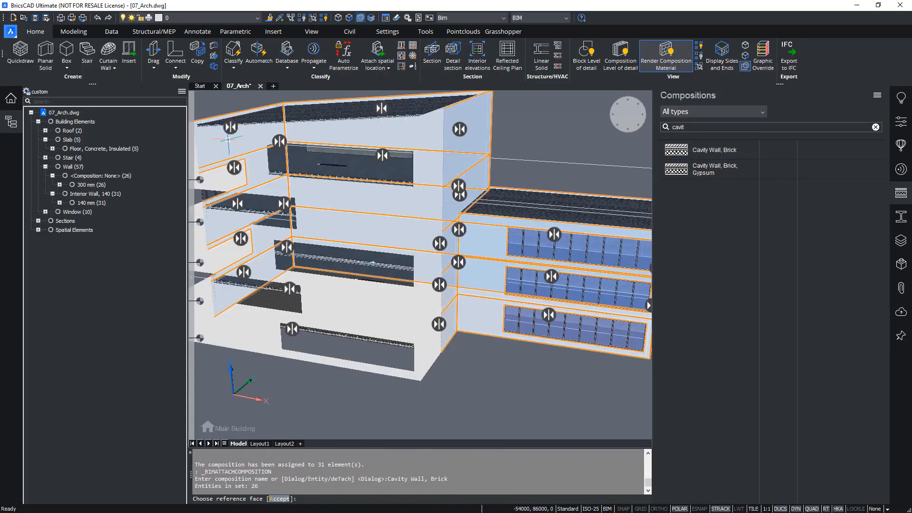
- Check the exterior walls' reference faces from the top view with perspective off, and accept them
{"action": "left_click", "coordinate": [629, 115]}
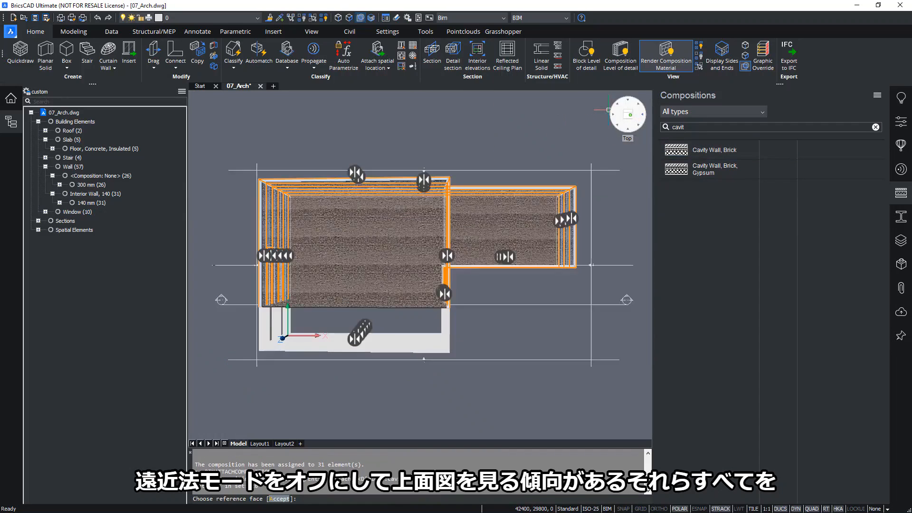
{"action": "right_click", "coordinate": [631, 116]}
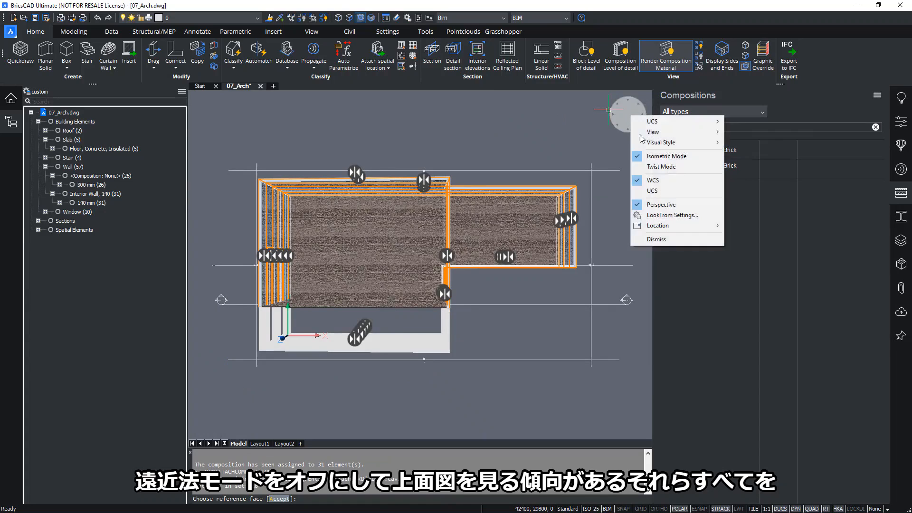
{"action": "left_click", "coordinate": [652, 202]}
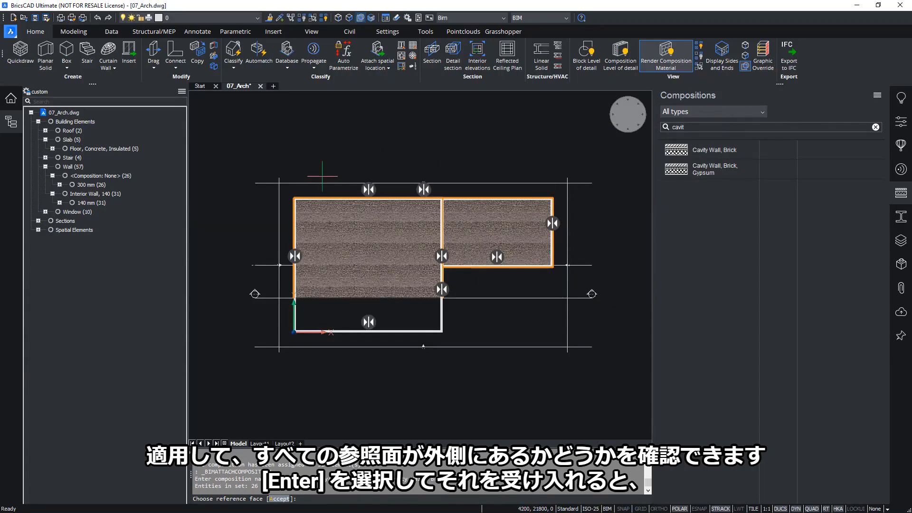
{"action": "key", "text": "Return"}
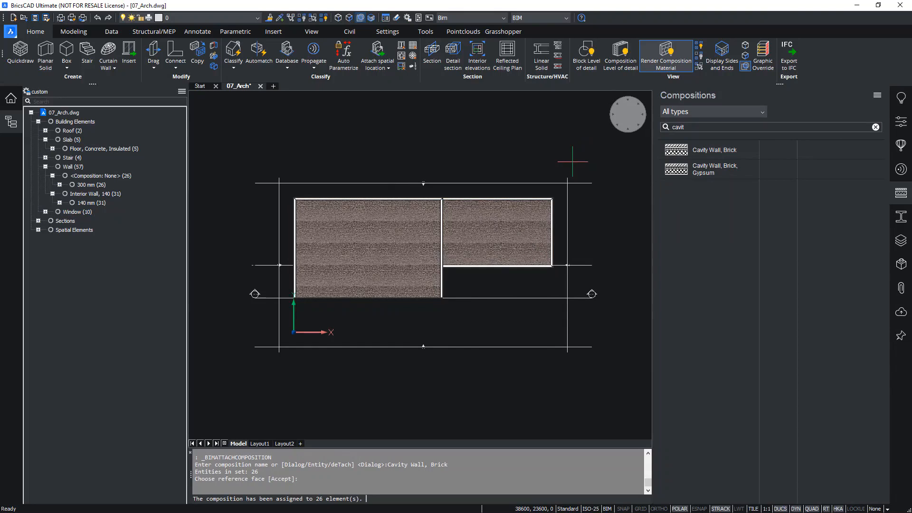
- Turn perspective back on and show the model from the Top Front Left view
{"action": "right_click", "coordinate": [628, 116]}
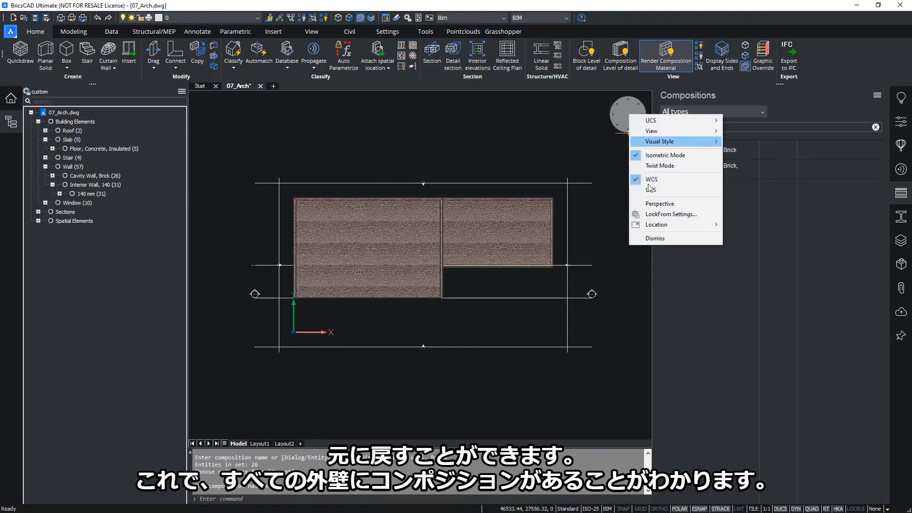
{"action": "left_click", "coordinate": [659, 203]}
{"action": "left_click", "coordinate": [624, 120]}
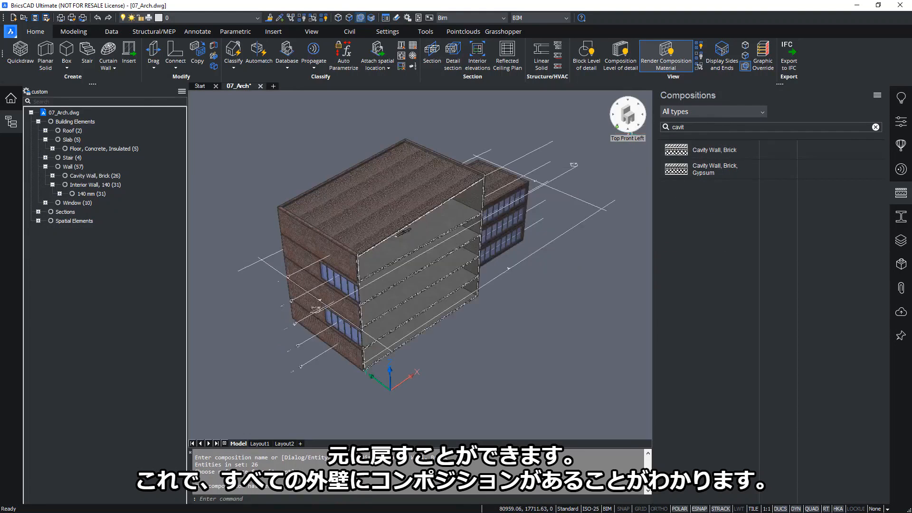
- Examine the brick cavity walls and slab layers at the section cut, and the building's exterior from several angles
{"action": "scroll", "coordinate": [353, 364], "scroll_direction": "up", "scroll_amount": 5}
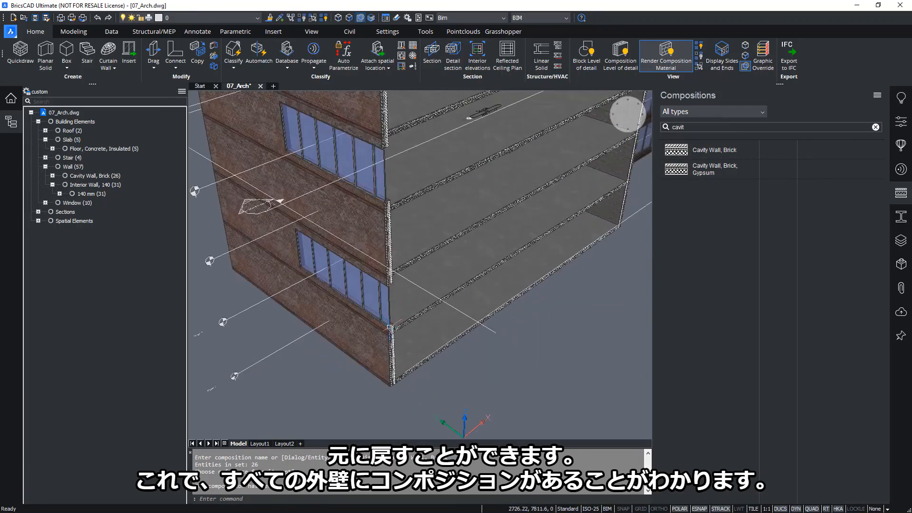
{"action": "scroll", "coordinate": [389, 328], "scroll_direction": "up", "scroll_amount": 5}
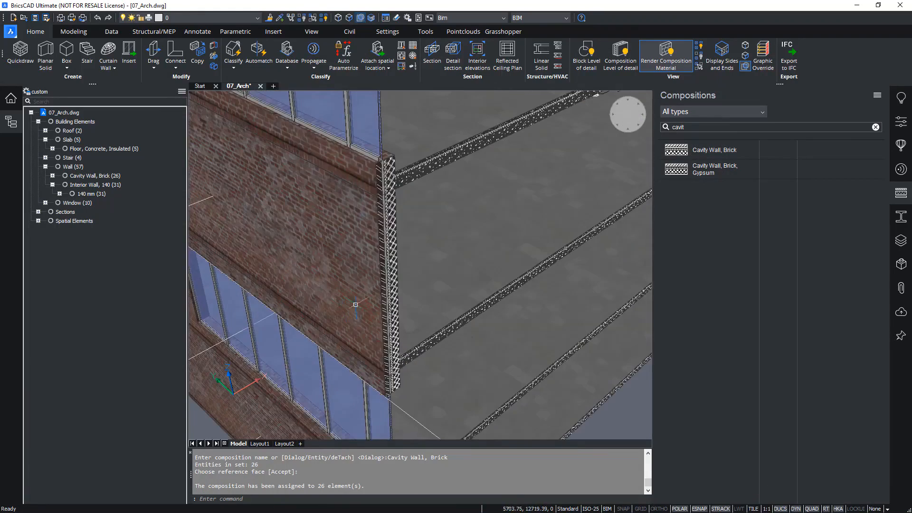
{"action": "scroll", "coordinate": [361, 280], "scroll_direction": "down", "scroll_amount": 8}
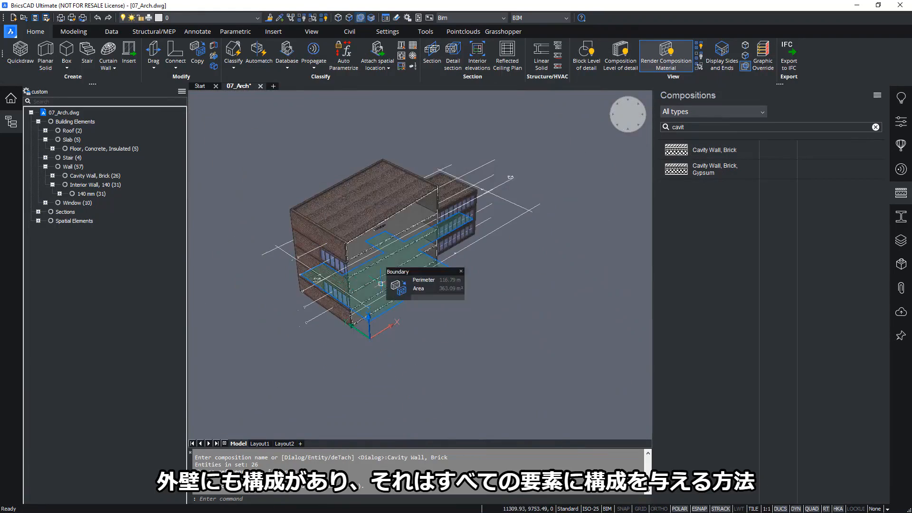
{"action": "scroll", "coordinate": [380, 284], "scroll_direction": "up", "scroll_amount": 3}
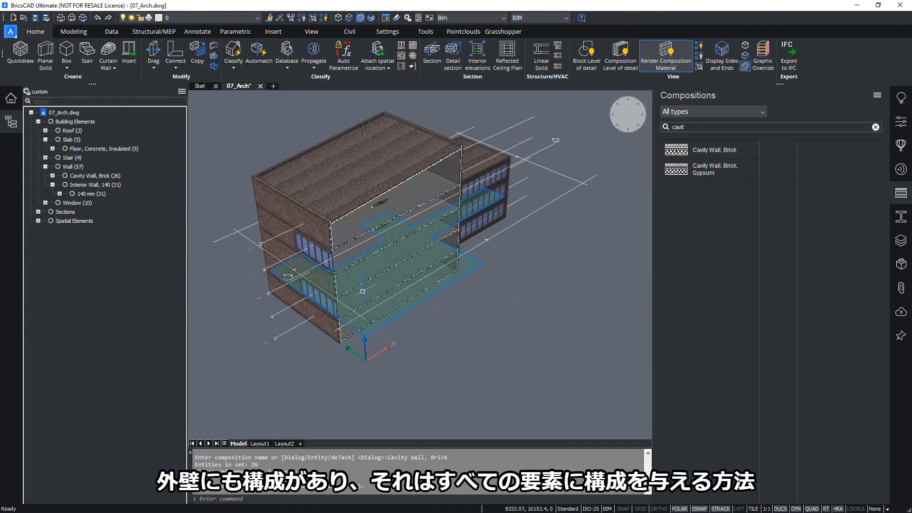
{"action": "mouse_move", "coordinate": [366, 290]}
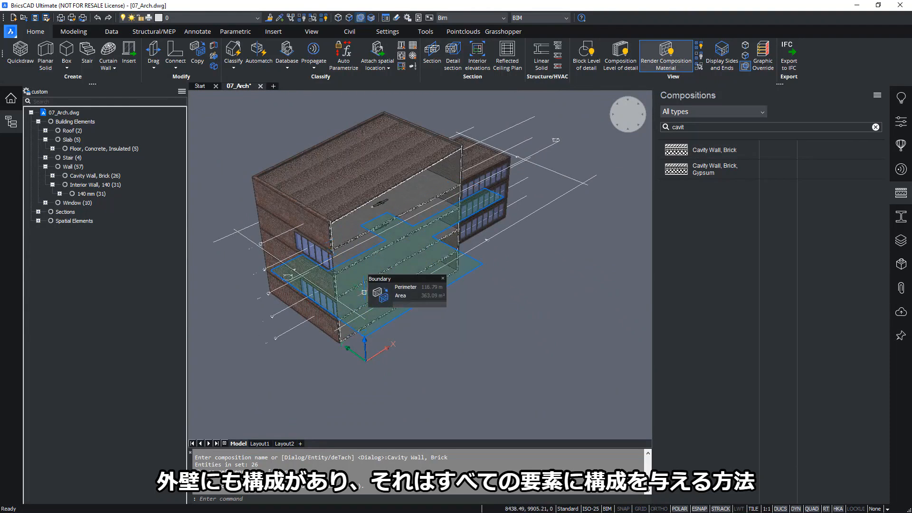
{"action": "mouse_move", "coordinate": [364, 292]}
{"action": "middle_mouse_down", "text": "shift"}
{"action": "mouse_move", "coordinate": [359, 303]}
{"action": "mouse_move", "coordinate": [328, 273]}
{"action": "mouse_move", "coordinate": [380, 295]}
{"action": "mouse_move", "coordinate": [350, 297]}
{"action": "middle_mouse_up", "text": "shift"}
{"action": "scroll", "coordinate": [415, 285], "scroll_direction": "up", "scroll_amount": 3}
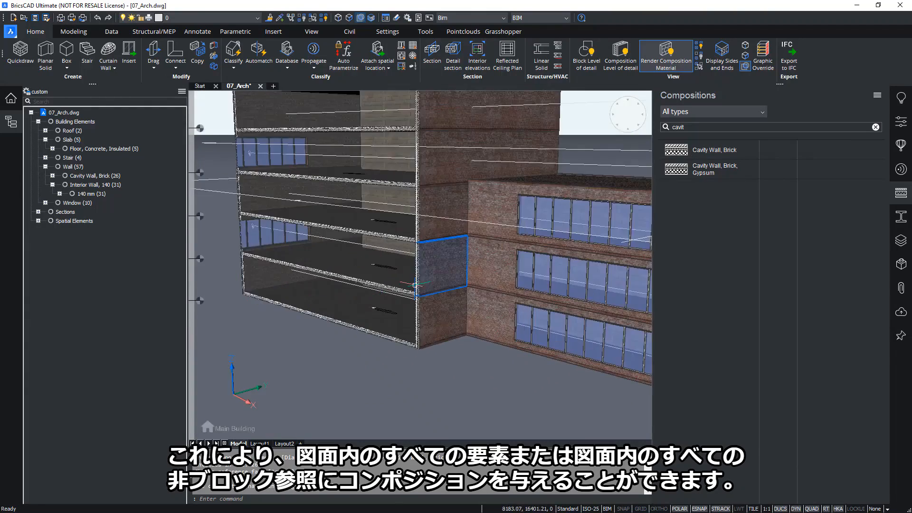
{"action": "scroll", "coordinate": [415, 285], "scroll_direction": "down", "scroll_amount": 2}
{"action": "middle_click_drag", "start_coordinate": [372, 266], "coordinate": [338, 300], "text": "shift"}
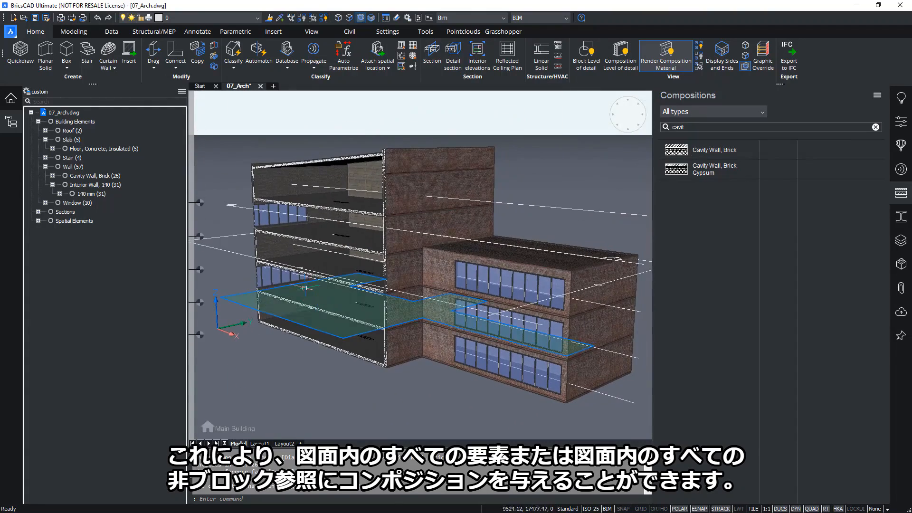
- Collapse the wall and slab branches in the structure tree and highlight all windows in the model
{"action": "left_click", "coordinate": [46, 166]}
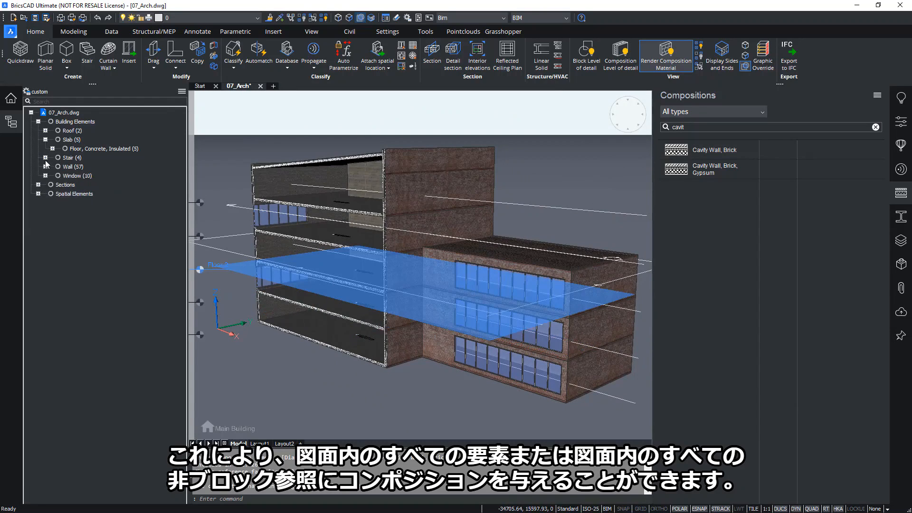
{"action": "left_click", "coordinate": [73, 176]}
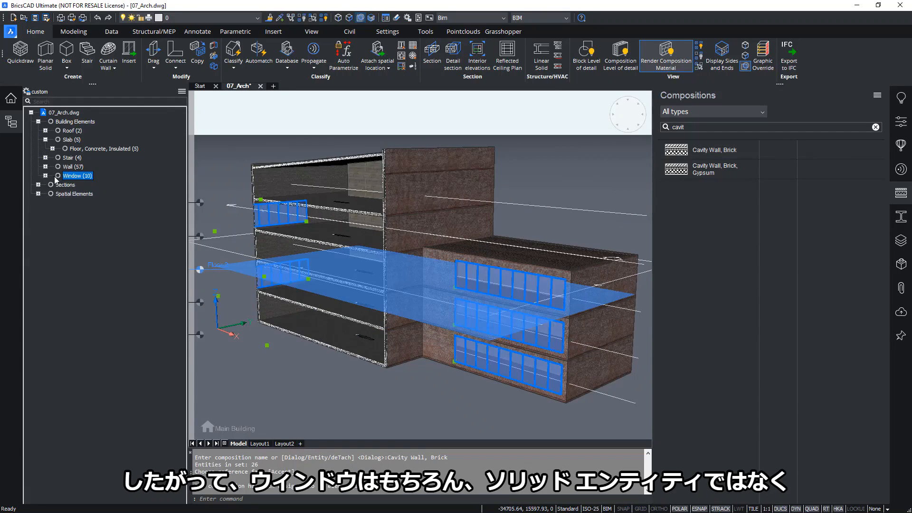
{"action": "left_click", "coordinate": [45, 140]}
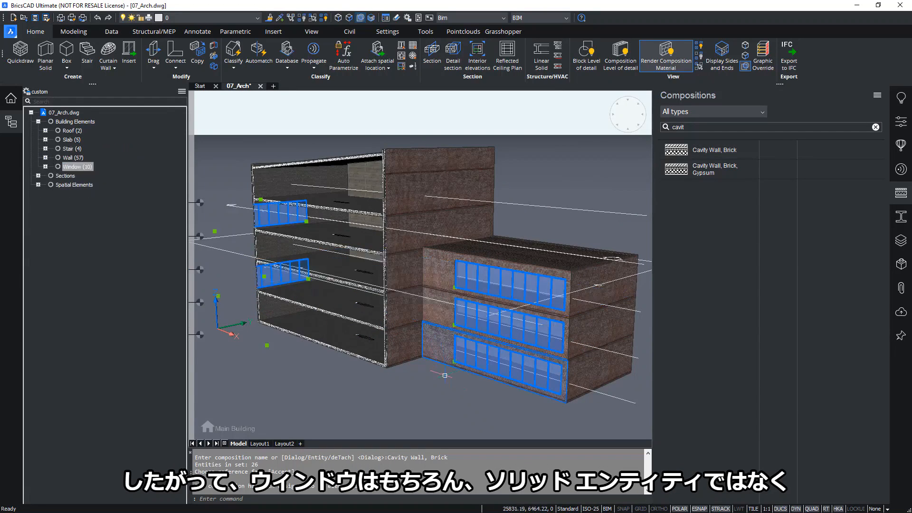
{"action": "key", "text": "Return"}
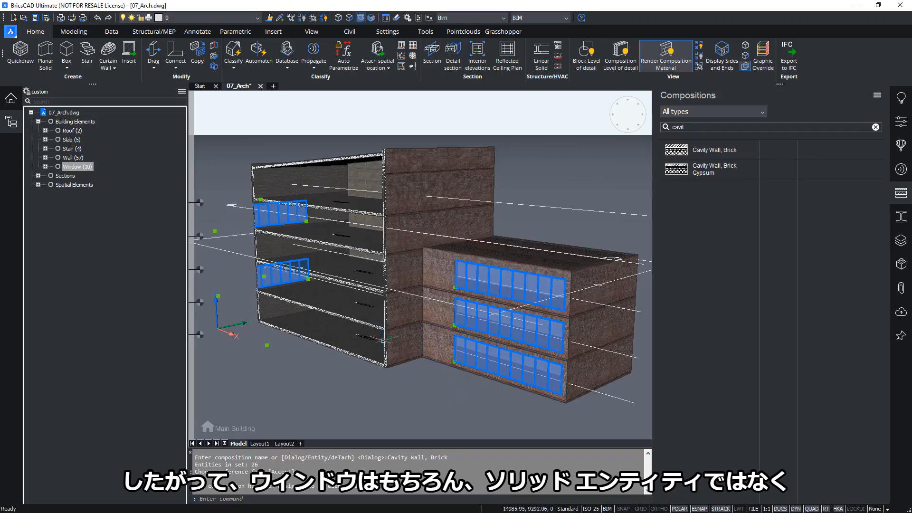
- Deselect the windows and select the exterior brick cavity wall at the section cut where it meets the lowest slab
{"action": "key", "text": "Escape"}
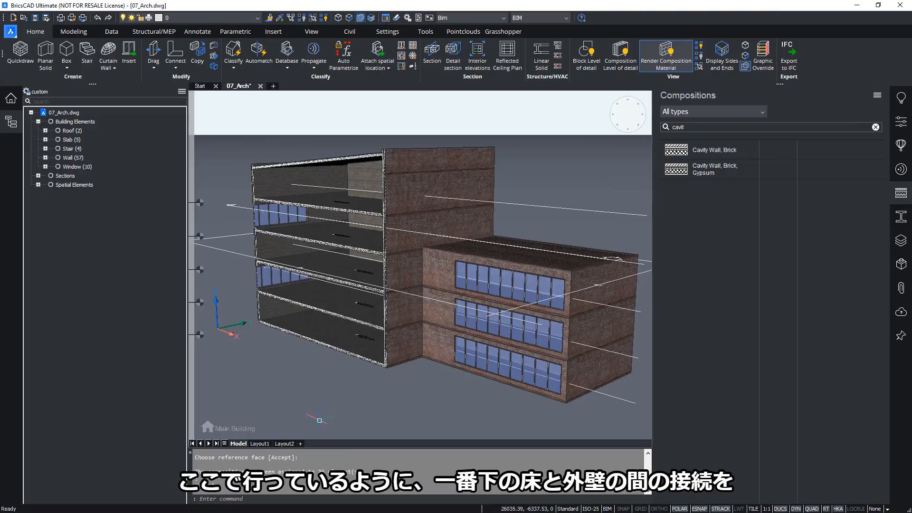
{"action": "middle_click_drag", "start_coordinate": [378, 421], "coordinate": [450, 419]}
{"action": "scroll", "coordinate": [315, 331], "scroll_direction": "up", "scroll_amount": 2}
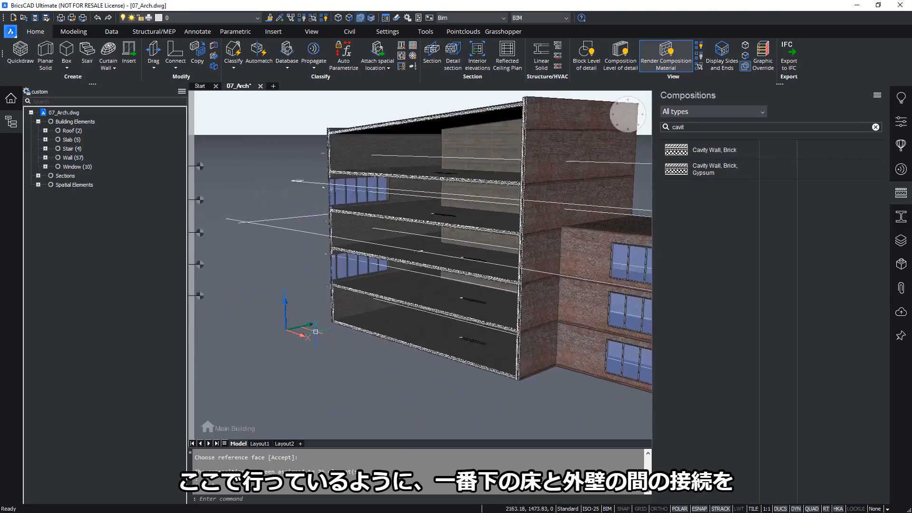
{"action": "middle_click_drag", "start_coordinate": [315, 332], "coordinate": [446, 350], "text": "shift"}
{"action": "middle_click_drag", "start_coordinate": [351, 361], "coordinate": [519, 374]}
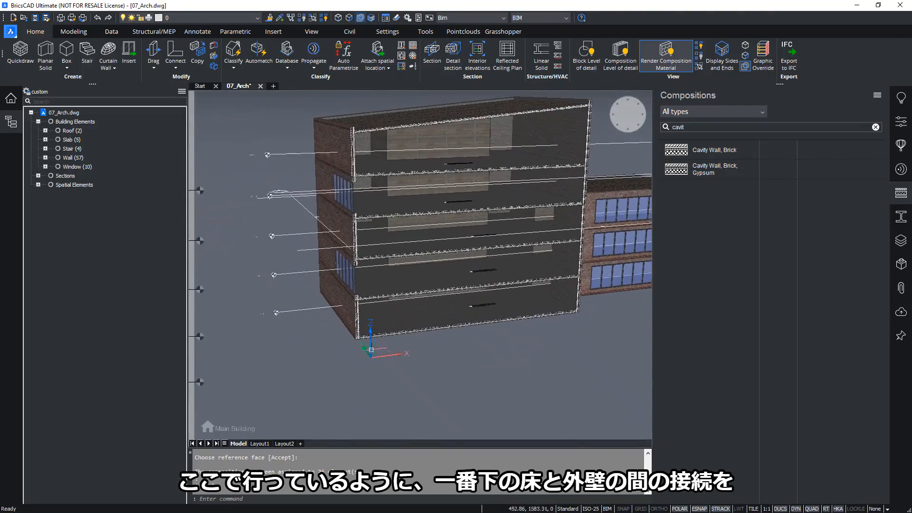
{"action": "scroll", "coordinate": [371, 350], "scroll_direction": "up", "scroll_amount": 5}
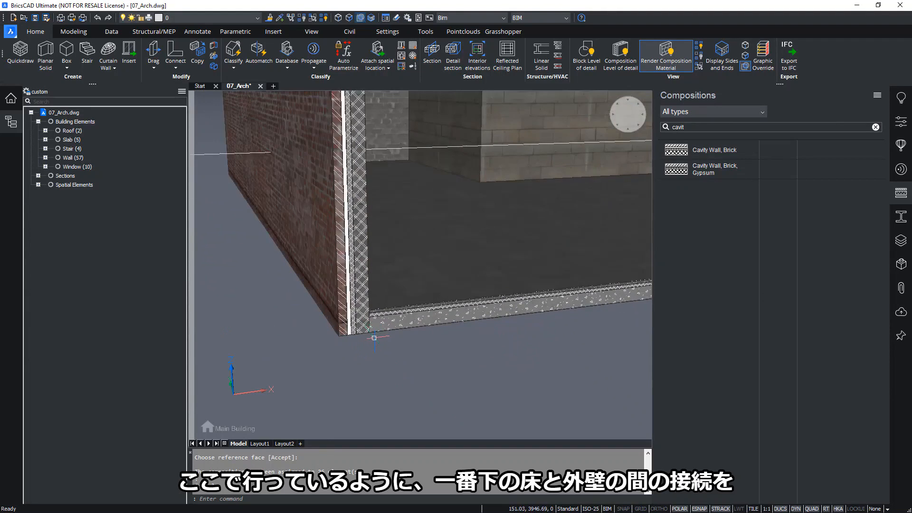
{"action": "middle_click_drag", "start_coordinate": [367, 370], "coordinate": [364, 405]}
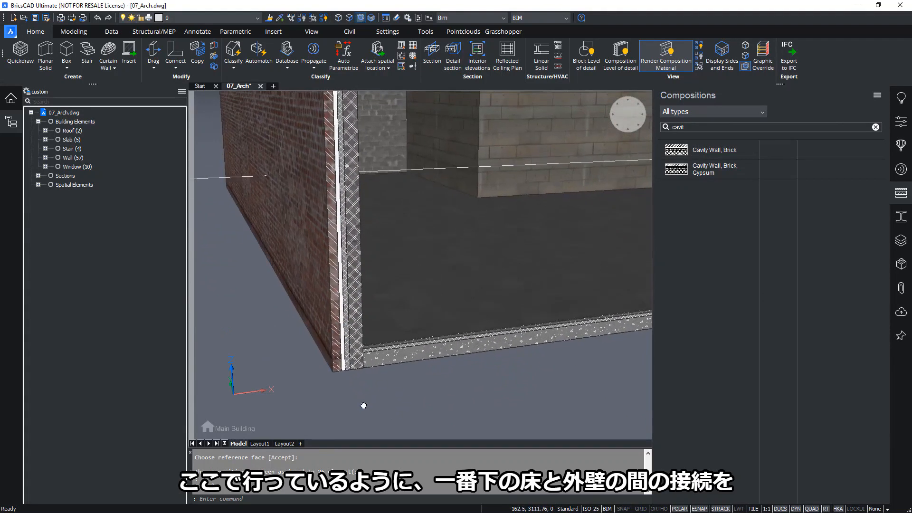
{"action": "scroll", "coordinate": [362, 394], "scroll_direction": "up", "scroll_amount": 3}
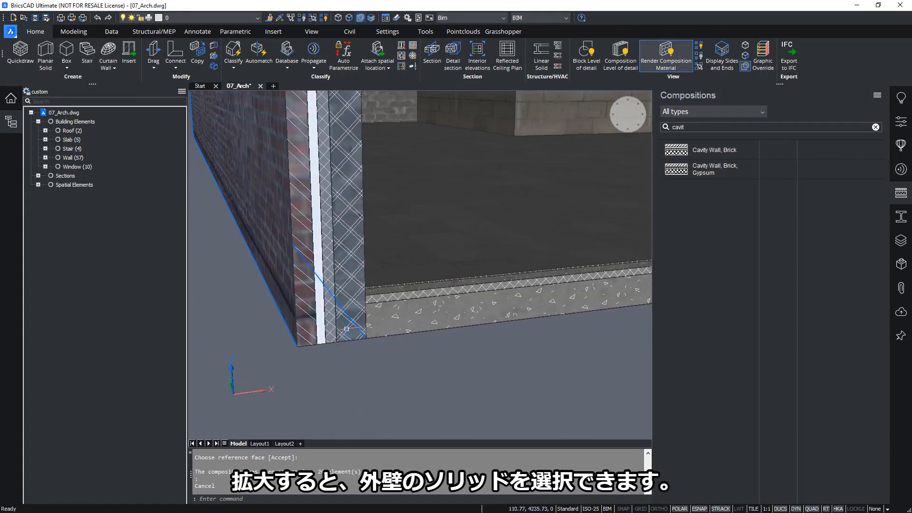
{"action": "left_click", "coordinate": [346, 329]}
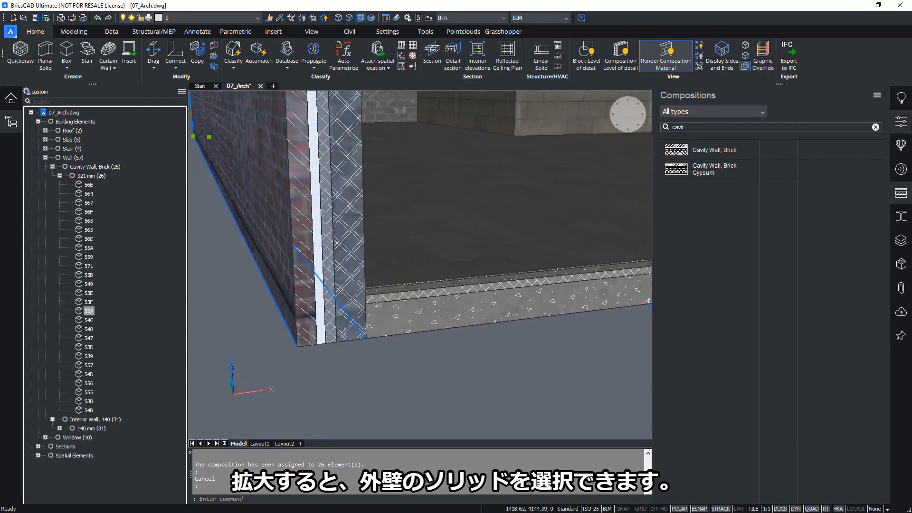
- Show the selected wall's properties and step through its plies to read each layer's quantities, ending back at ply 1
{"action": "left_click", "coordinate": [901, 121]}
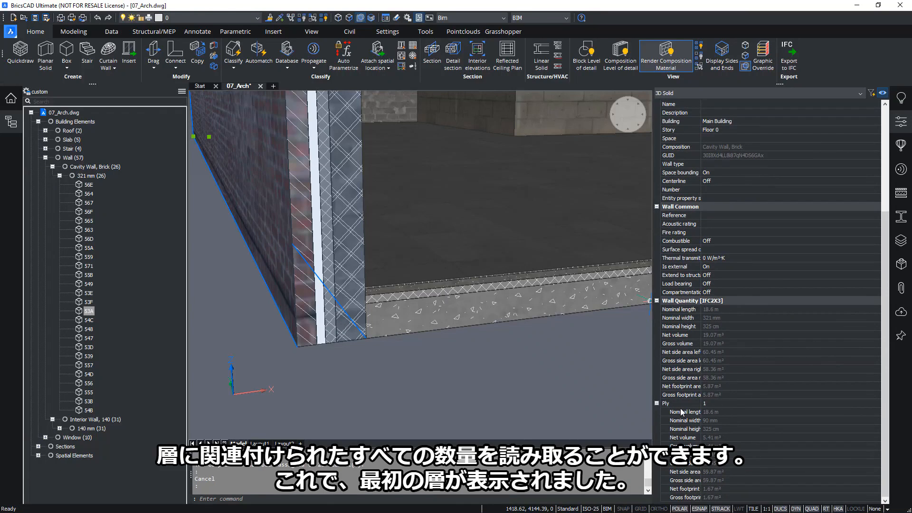
{"action": "left_click", "coordinate": [679, 403]}
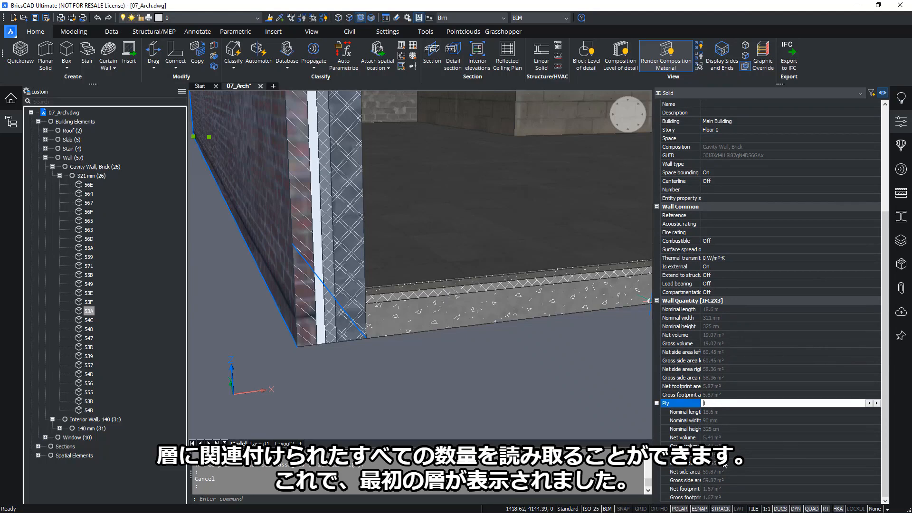
{"action": "double_click", "coordinate": [716, 404]}
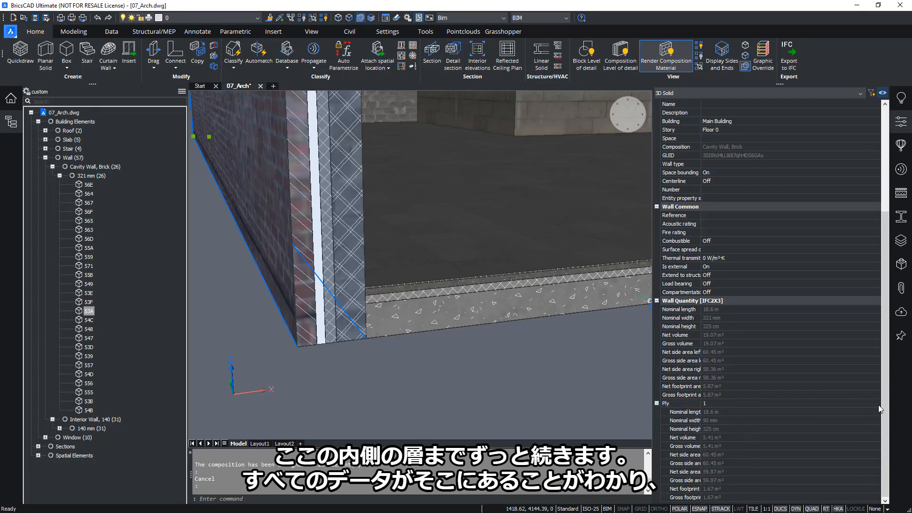
{"action": "left_click", "coordinate": [869, 403]}
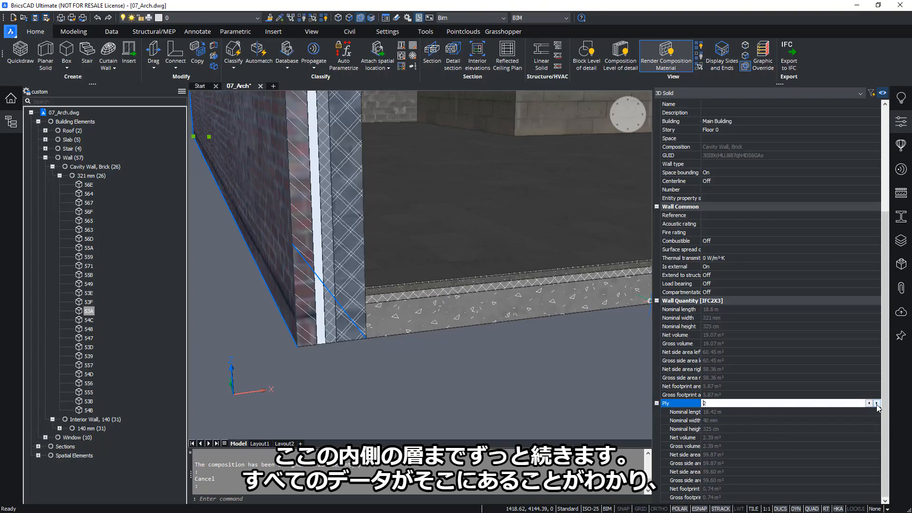
{"action": "left_click", "coordinate": [876, 403]}
{"action": "left_click", "coordinate": [876, 403]}
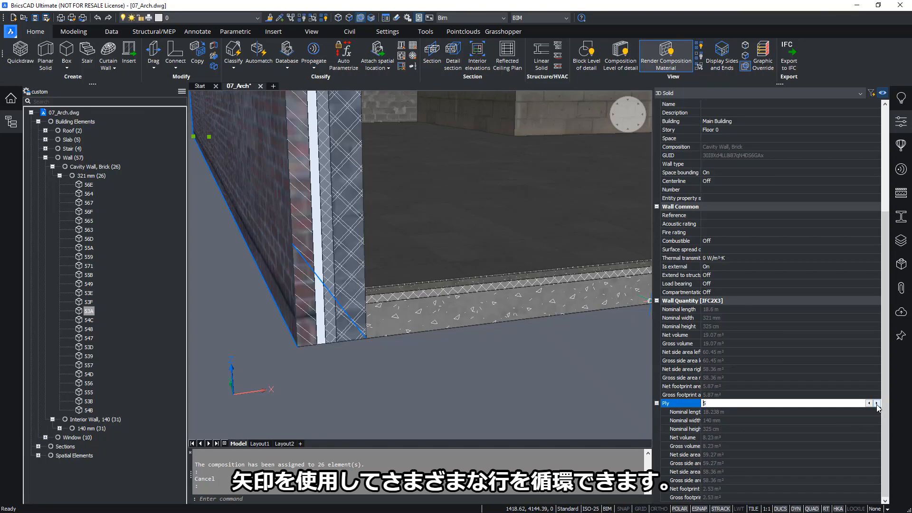
{"action": "left_click", "coordinate": [877, 404]}
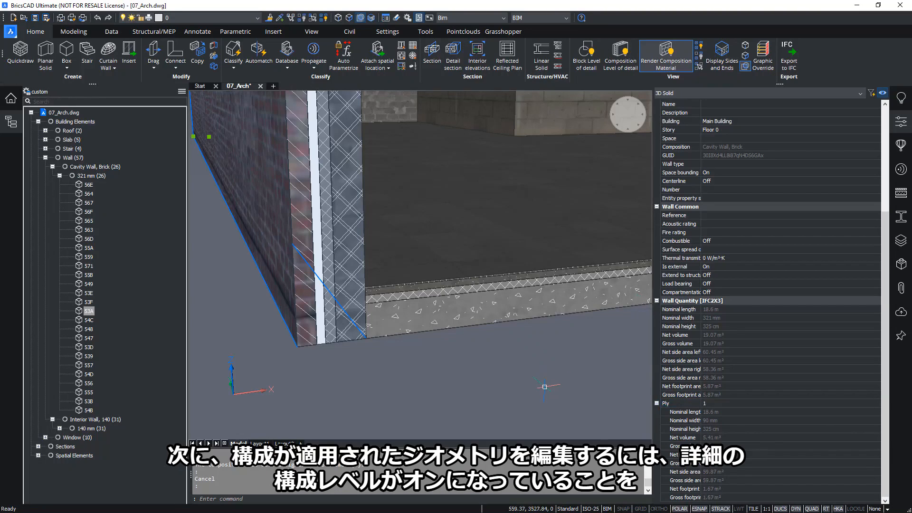
- Clear the wall selection and enable the selection of solid faces for picking the slab's side face at the wall
{"action": "left_click", "coordinate": [626, 70]}
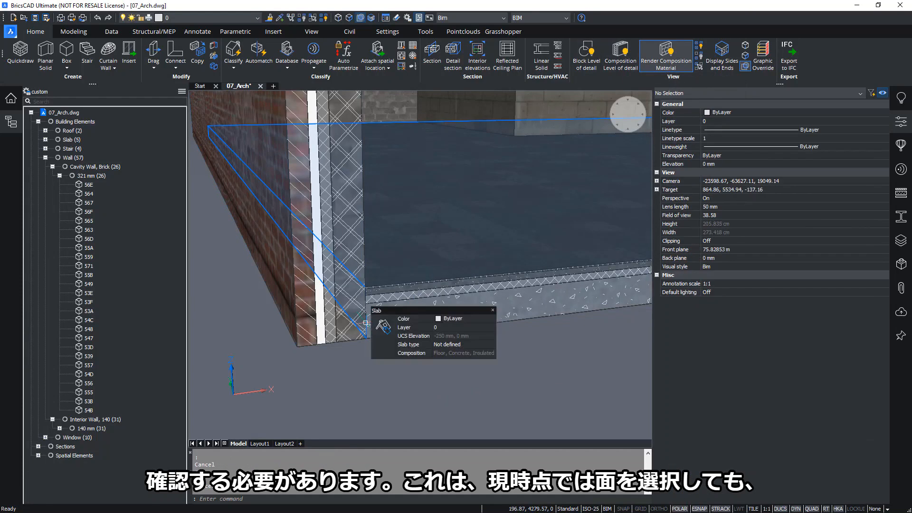
{"action": "left_click", "coordinate": [350, 18]}
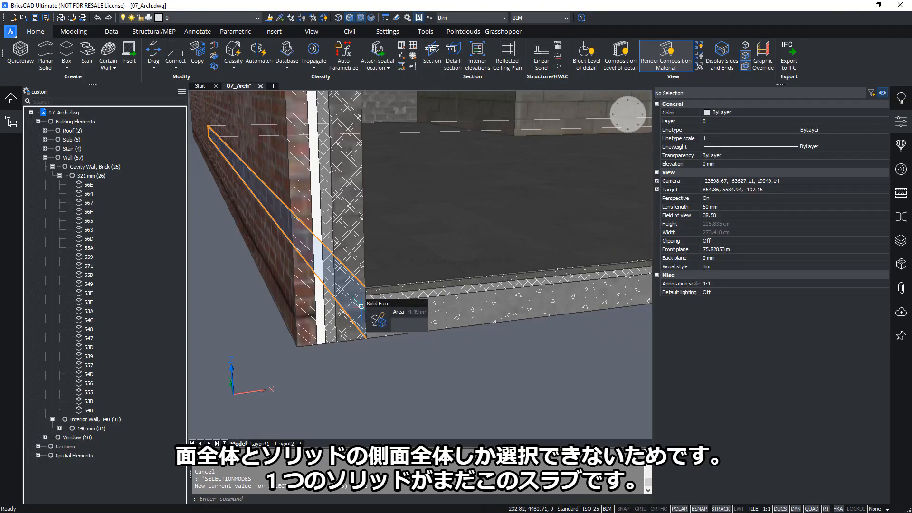
- Turn on the composition level of detail and set the selection mode to prioritize faces at the wall and slab corner
{"action": "scroll", "coordinate": [362, 304], "scroll_direction": "up", "scroll_amount": 3}
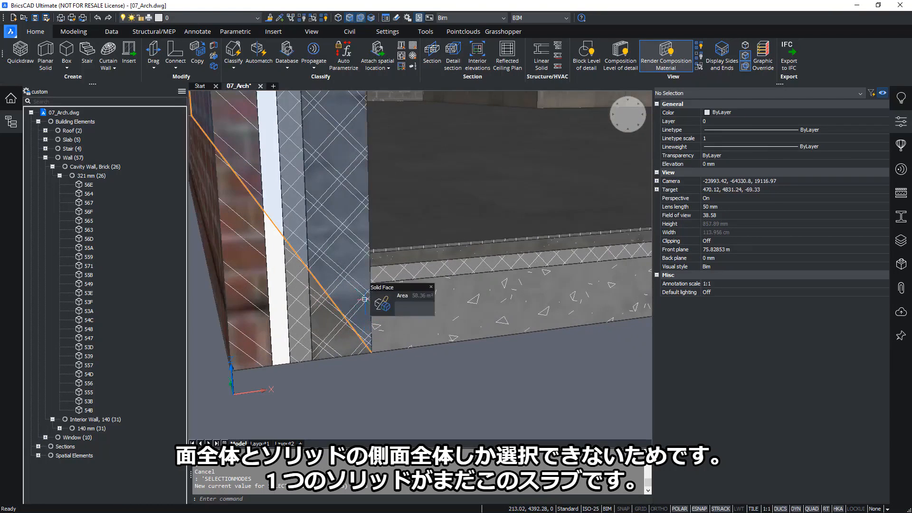
{"action": "key", "text": "Tab"}
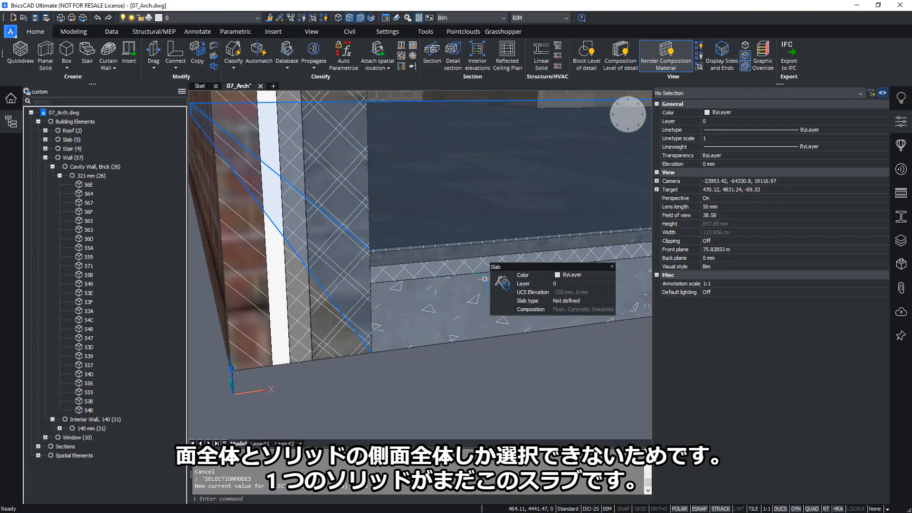
{"action": "key", "text": "Tab"}
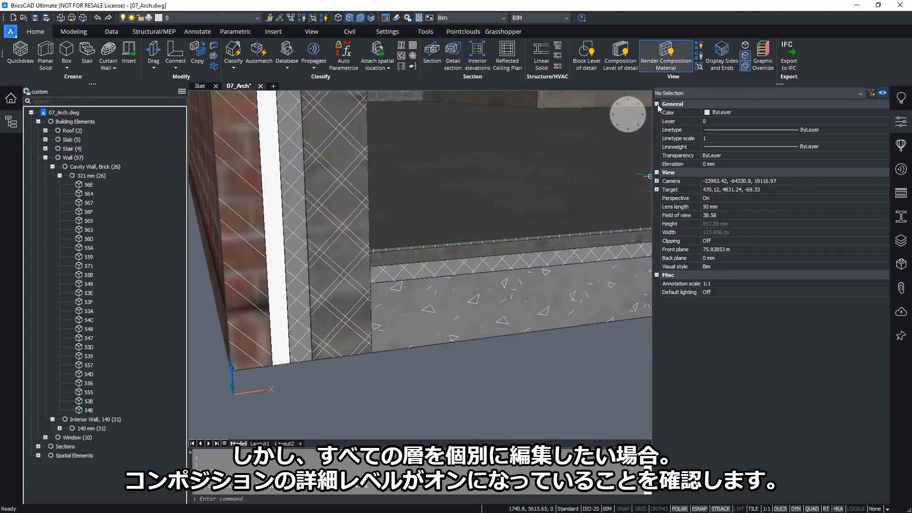
{"action": "left_click", "coordinate": [621, 52]}
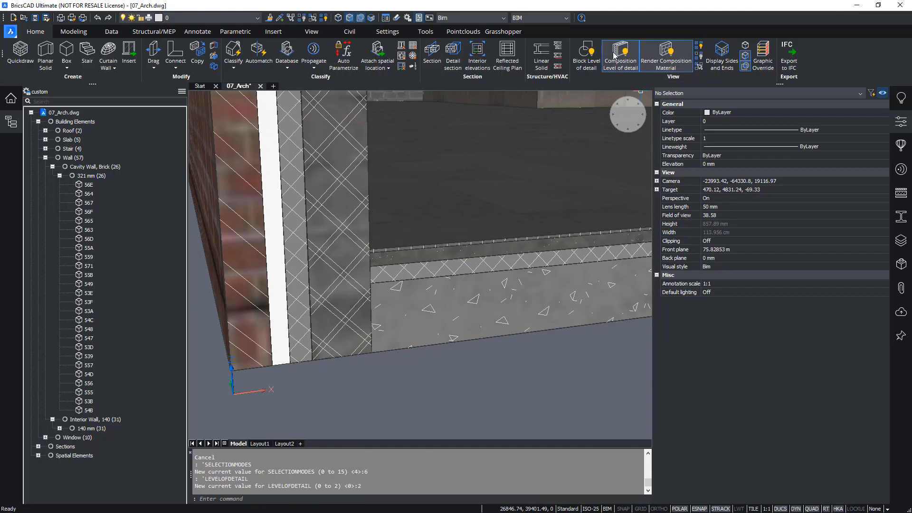
{"action": "left_click", "coordinate": [349, 19]}
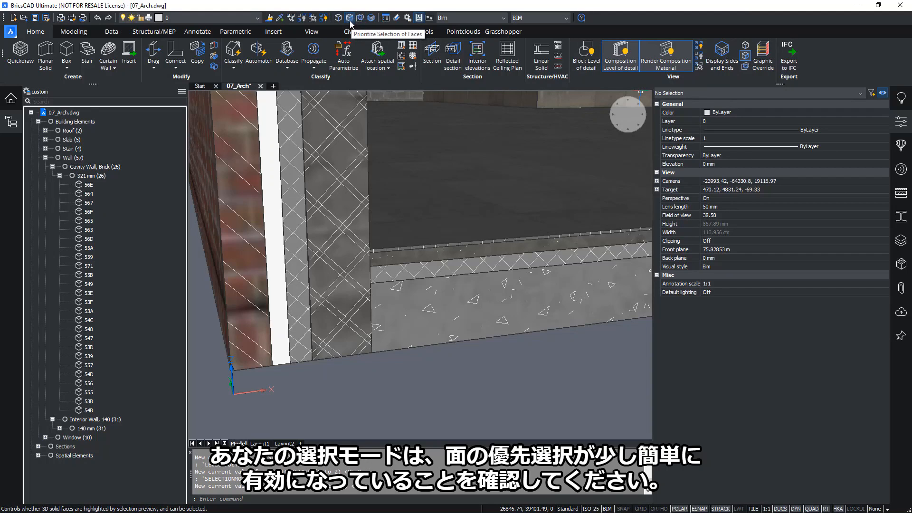
{"action": "mouse_move", "coordinate": [362, 321]}
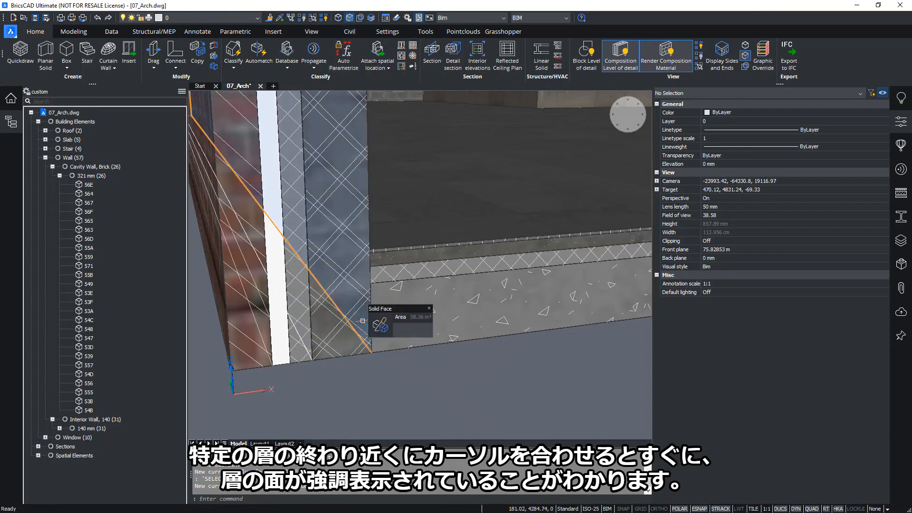
{"action": "mouse_move", "coordinate": [339, 355]}
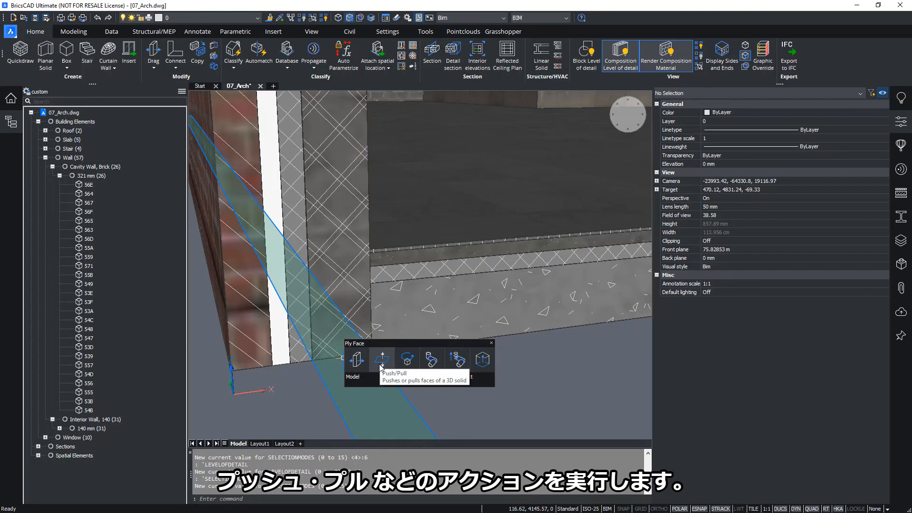
{"action": "middle_click_drag", "start_coordinate": [393, 251], "coordinate": [504, 191]}
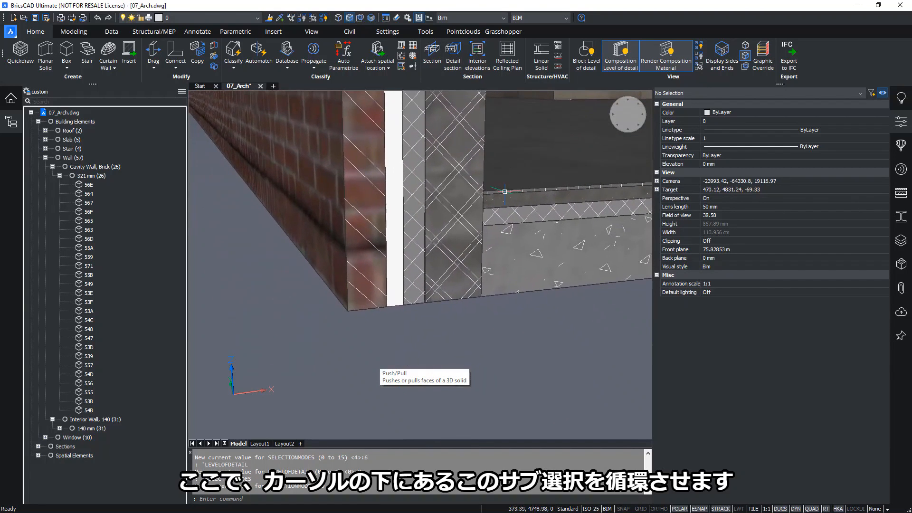
{"action": "mouse_move", "coordinate": [477, 270]}
{"action": "key", "text": "Tab"}
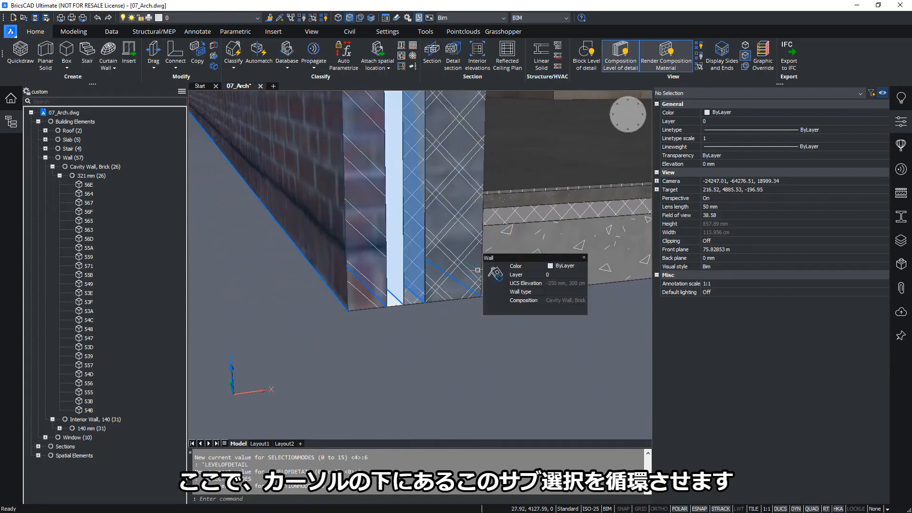
{"action": "key", "text": "Tab"}
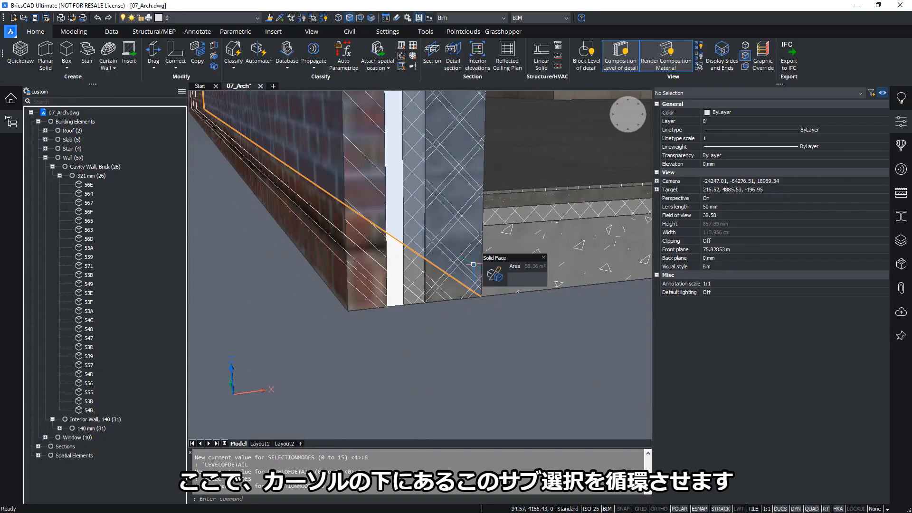
{"action": "key", "text": "Tab"}
{"action": "key", "text": "Tab"}
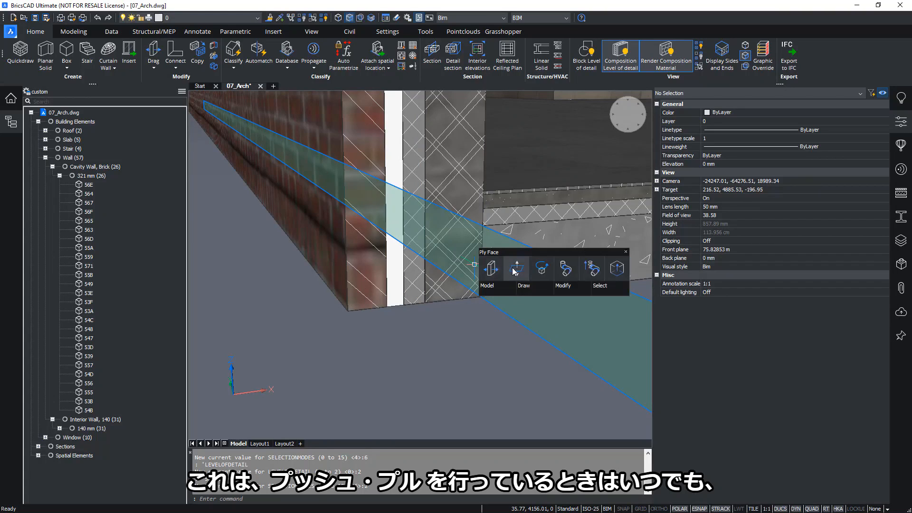
{"action": "left_click", "coordinate": [512, 268]}
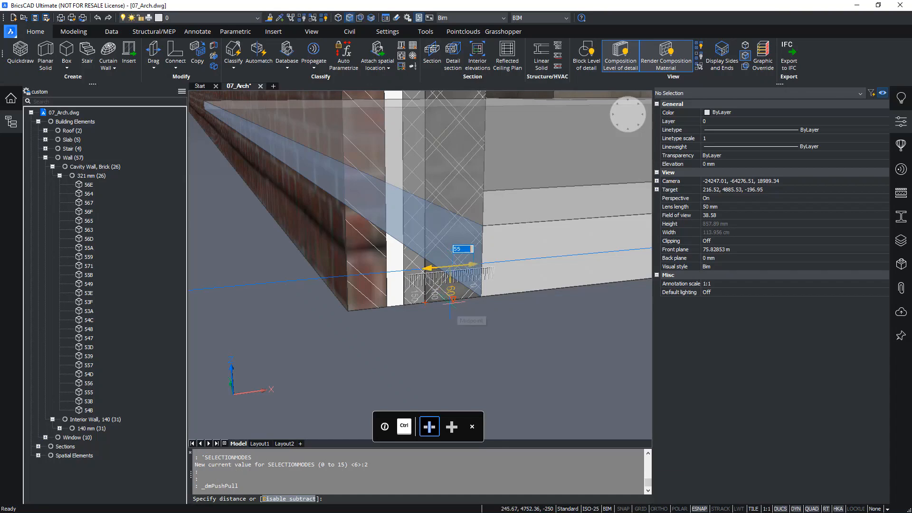
{"action": "key", "text": "Escape"}
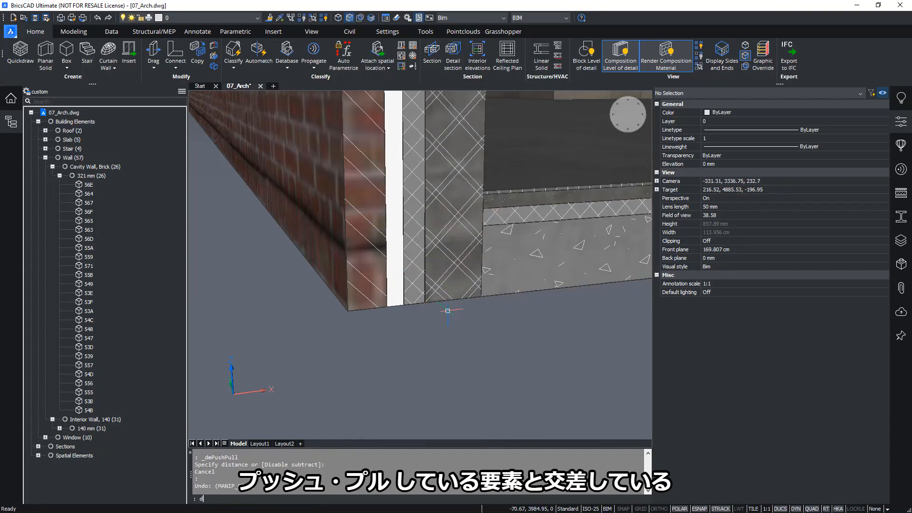
- Set the DMPUSHPULLSUBTRACT variable to 0 to disable automatic subtraction during push/pull
{"action": "type", "text": "DMPUS"}
{"action": "key", "text": "Down"}
{"action": "key", "text": "Return"}
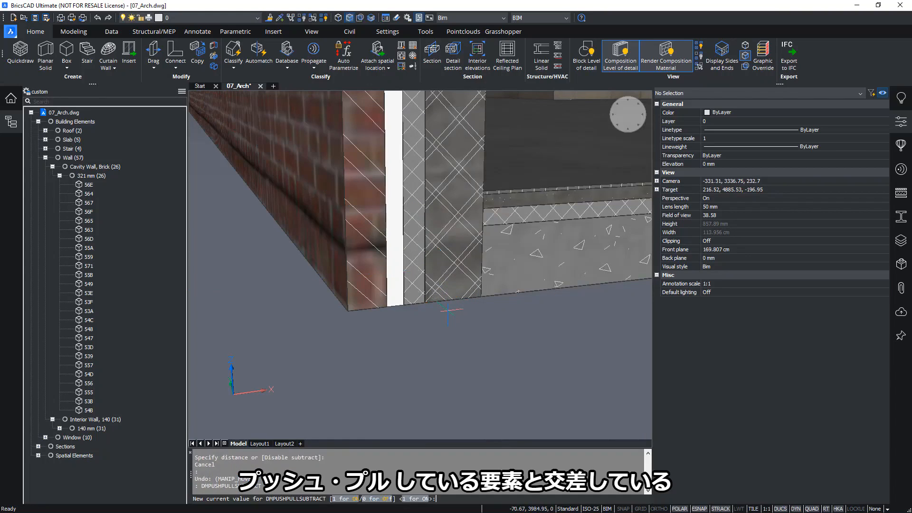
{"action": "type", "text": "0"}
{"action": "key", "text": "Return"}
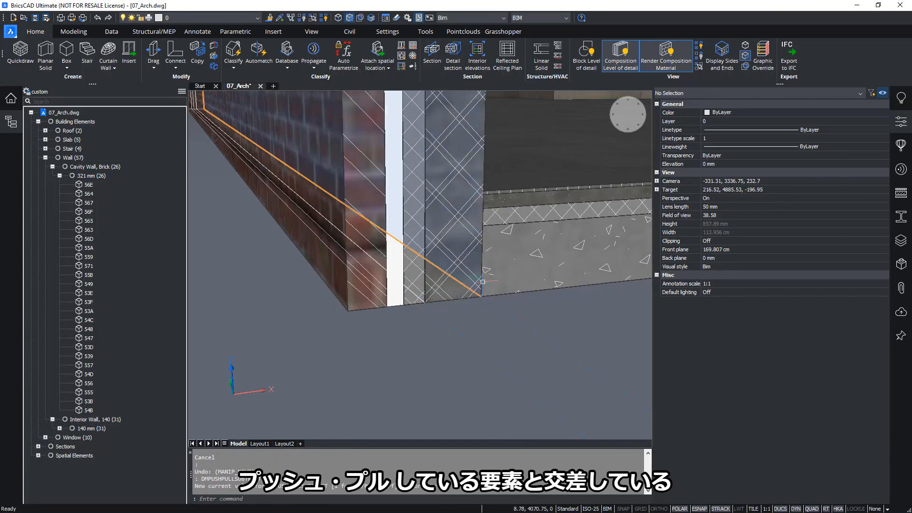
- Try to push/pull the side face of the slab's concrete ply 140 mm into the exterior wall without subtraction
{"action": "mouse_move", "coordinate": [481, 262]}
{"action": "key", "text": "Tab"}
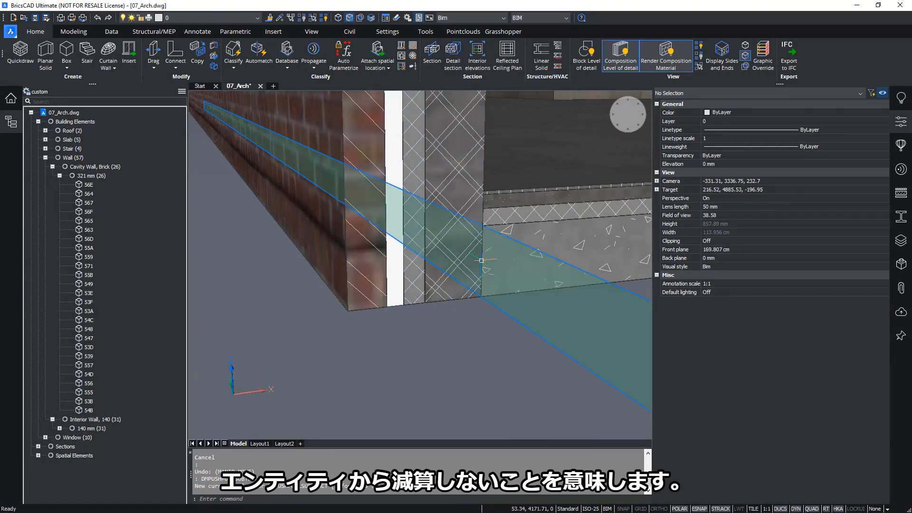
{"action": "left_click", "coordinate": [495, 267]}
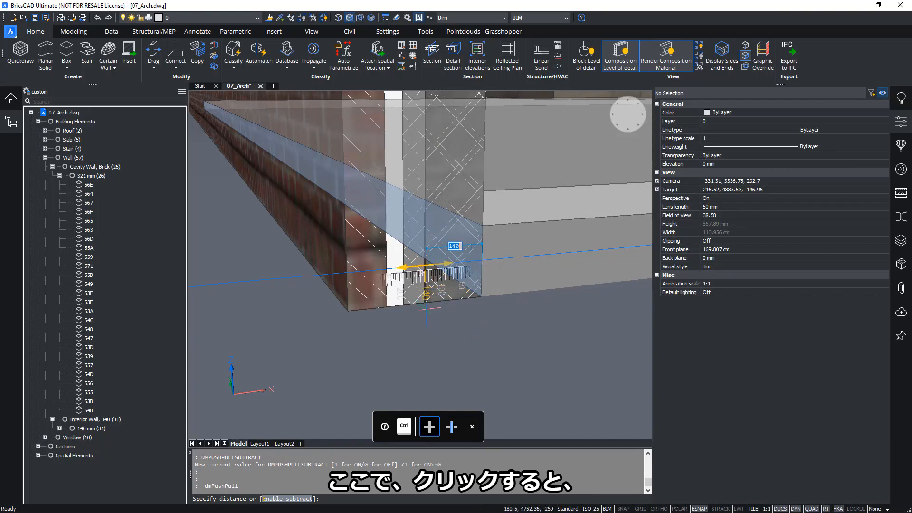
{"action": "left_click", "coordinate": [426, 266]}
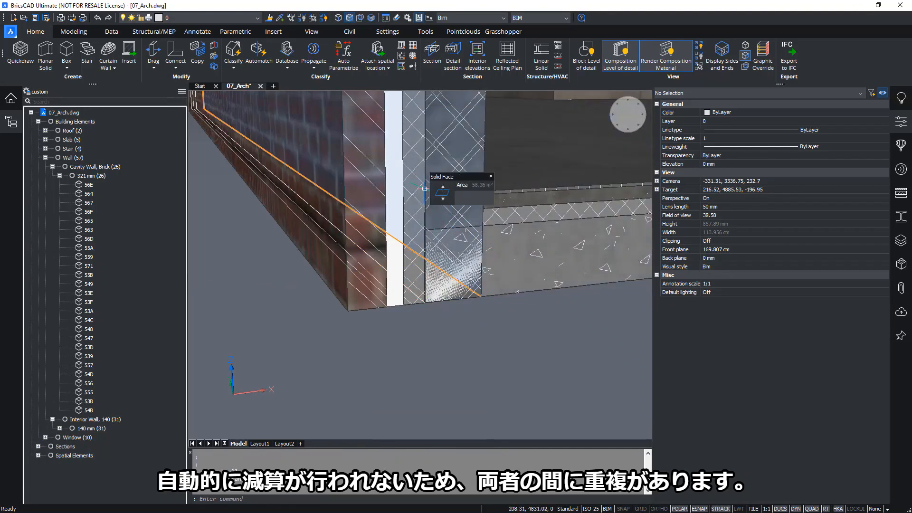
- Push/pull the side face of the slab's concrete ply 140 mm into the exterior wall with the subtract option enabled
{"action": "mouse_move", "coordinate": [484, 263]}
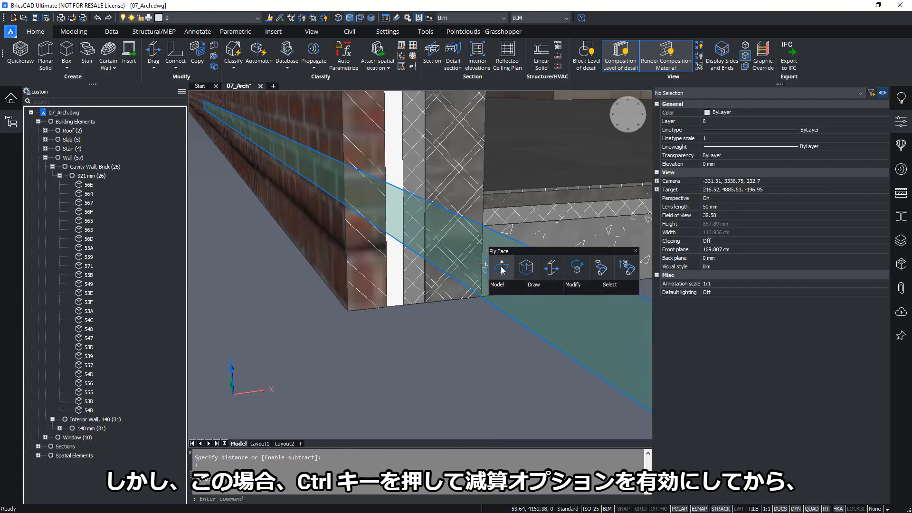
{"action": "left_click", "coordinate": [501, 270]}
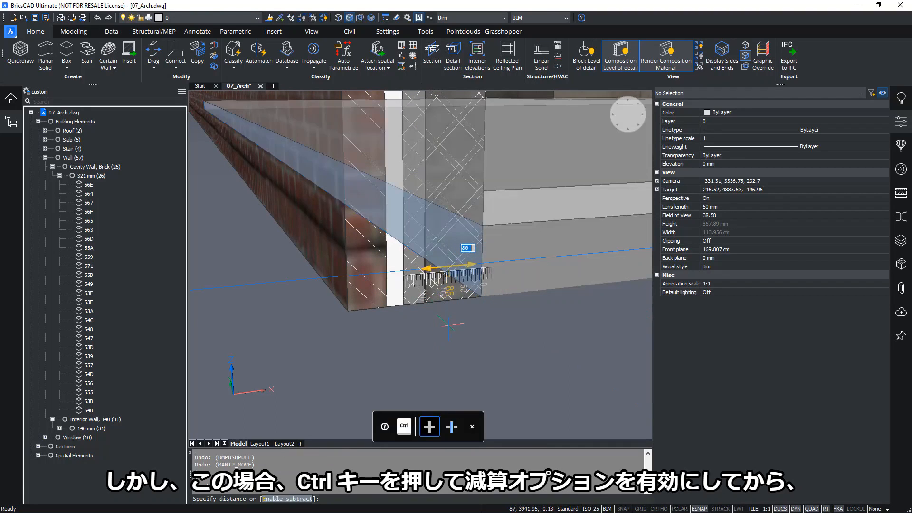
{"action": "key", "text": "ctrl"}
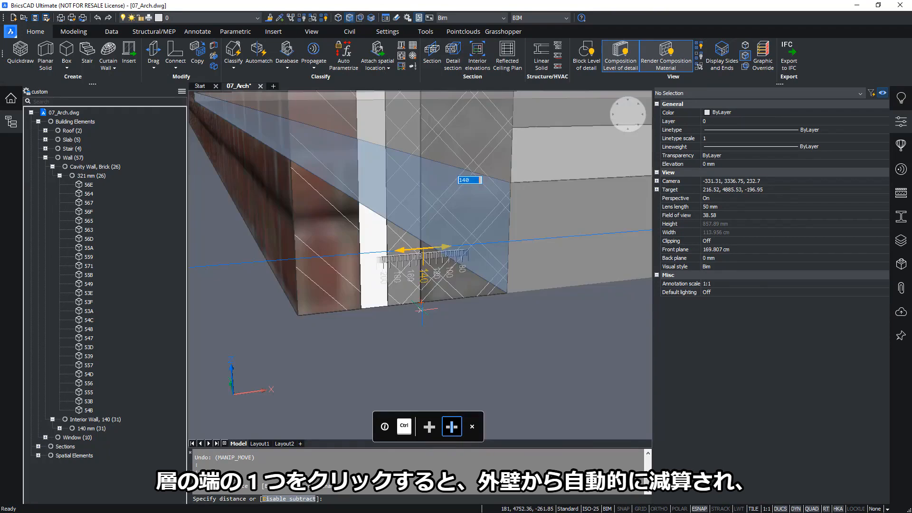
{"action": "left_click", "coordinate": [423, 314]}
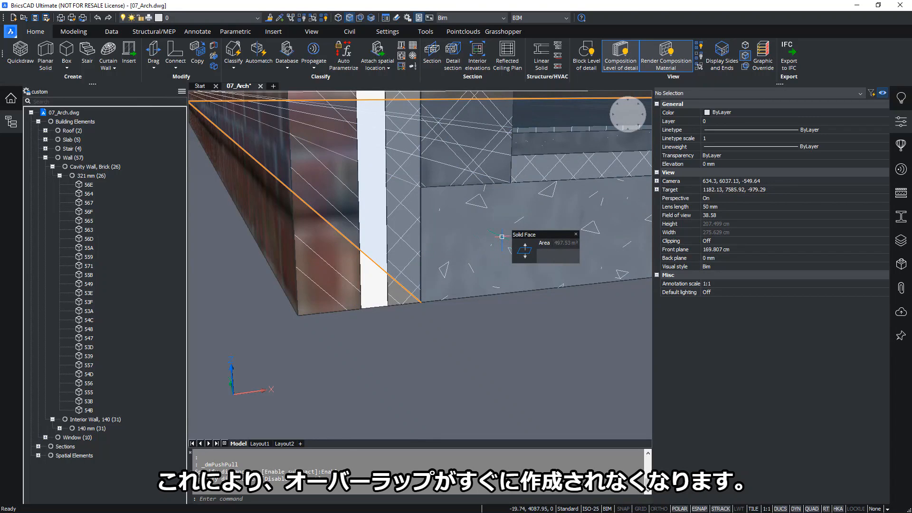
- Turn off the face selection priority and deselect the floor slab
{"action": "scroll", "coordinate": [470, 275], "scroll_direction": "down", "scroll_amount": 5}
{"action": "middle_click_drag", "start_coordinate": [484, 288], "coordinate": [455, 285]}
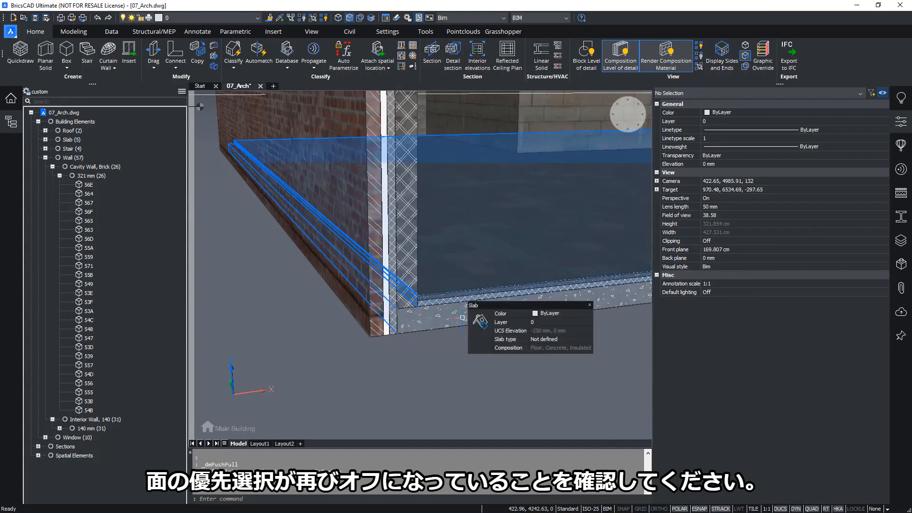
{"action": "left_click", "coordinate": [462, 317]}
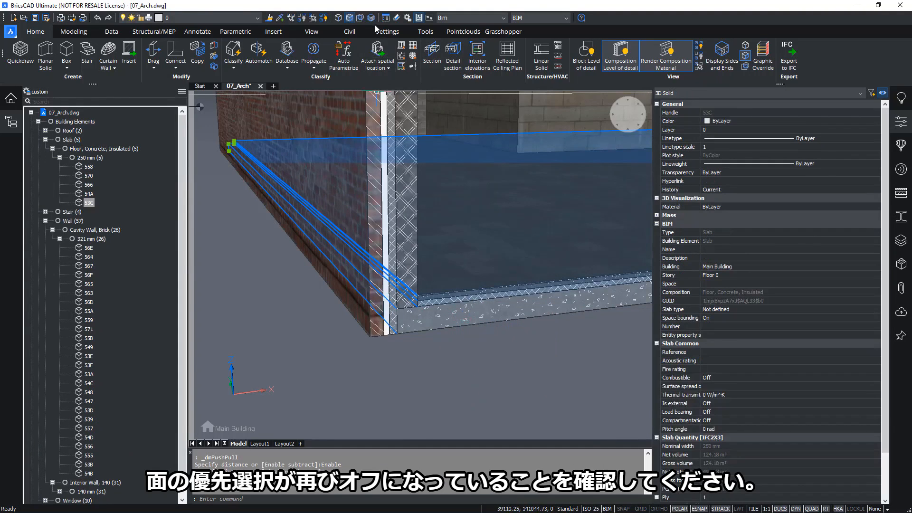
{"action": "left_click", "coordinate": [351, 22]}
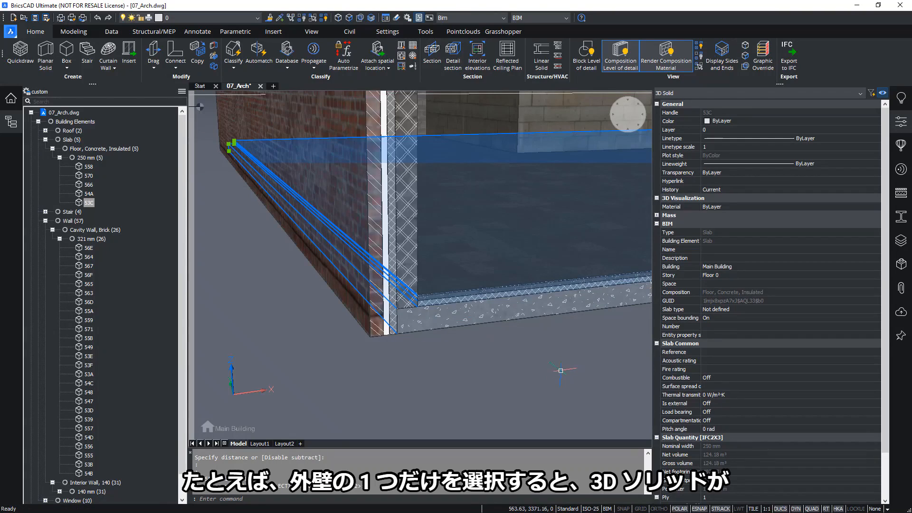
{"action": "key", "text": "Escape"}
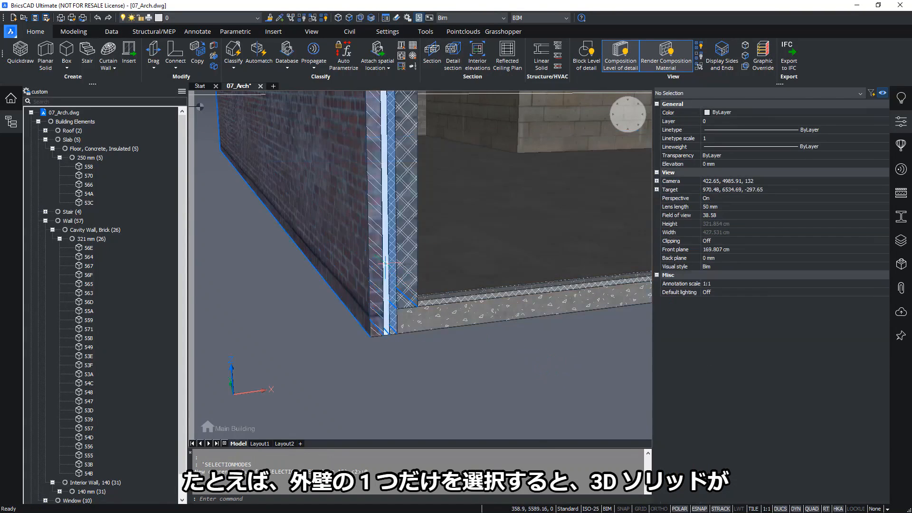
- Select only the exterior brick cavity wall and examine its mass properties, collapsing the Mass category when done
{"action": "left_click", "coordinate": [385, 264]}
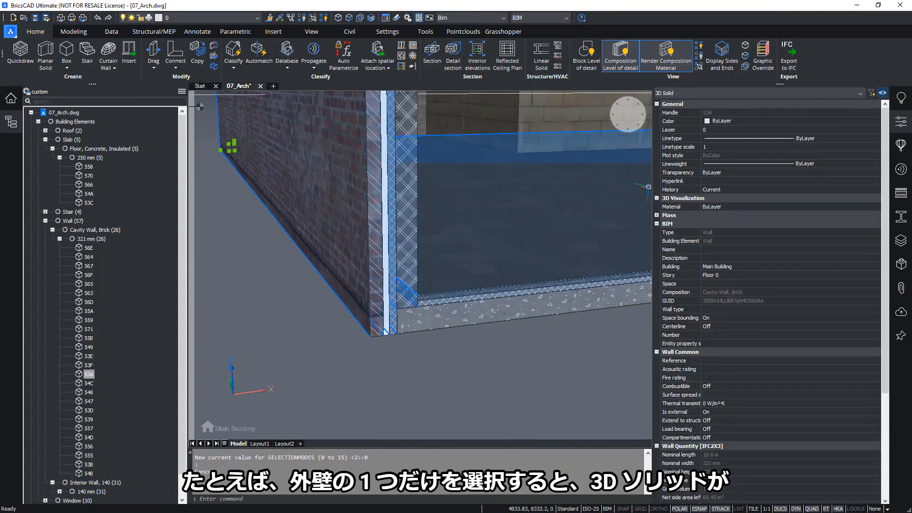
{"action": "left_click", "coordinate": [644, 188]}
{"action": "key", "text": "Escape"}
{"action": "left_click", "coordinate": [385, 223]}
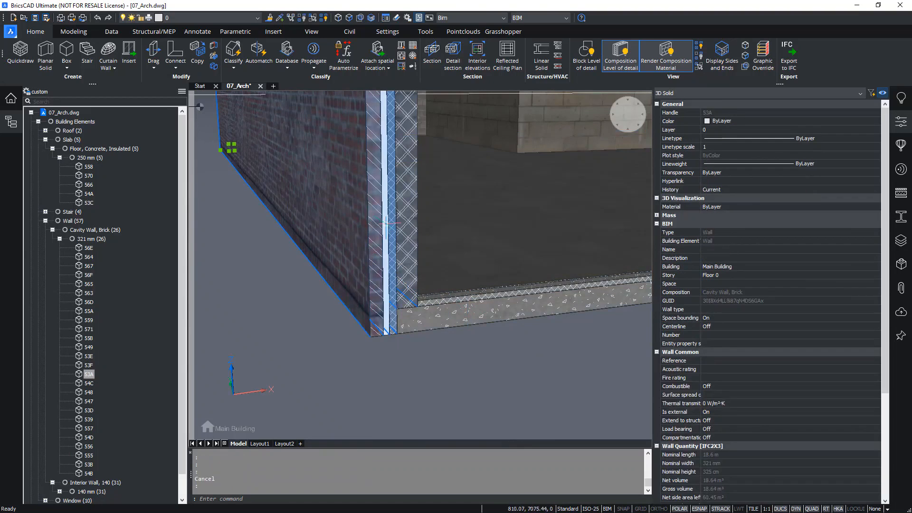
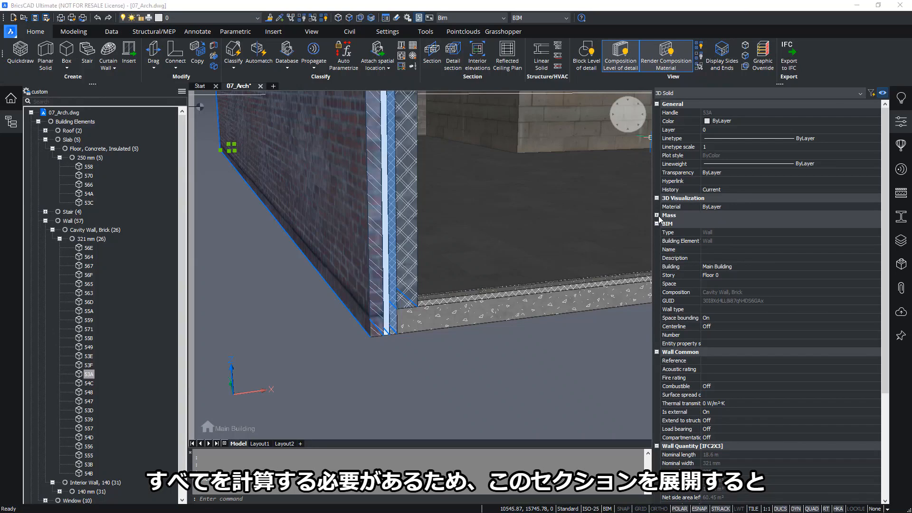
{"action": "left_click", "coordinate": [657, 216]}
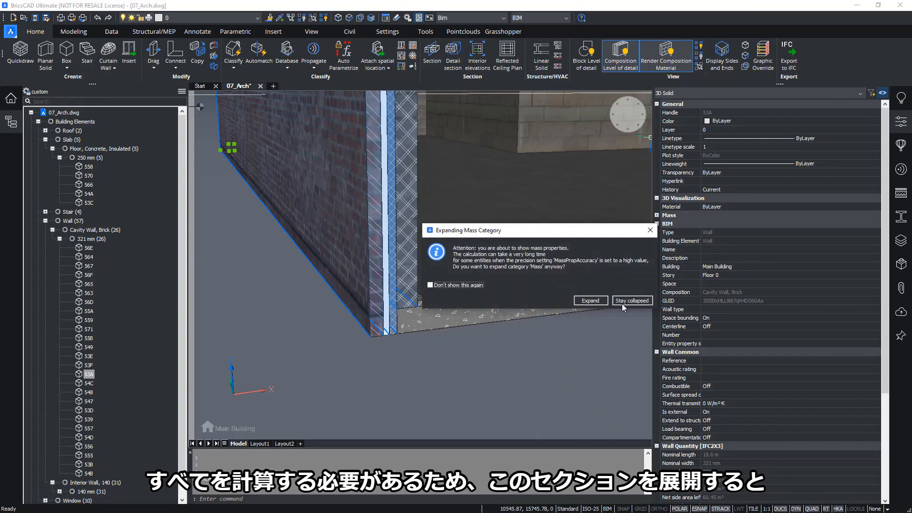
{"action": "left_click", "coordinate": [591, 300]}
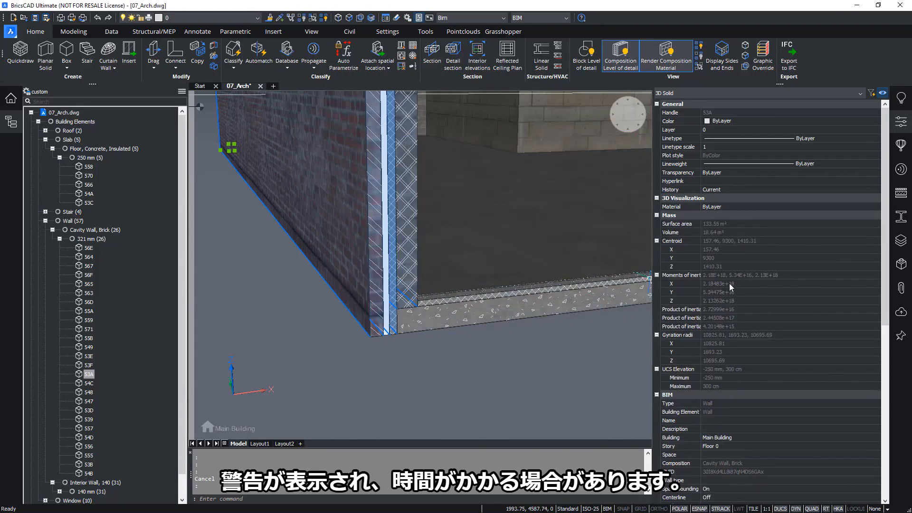
{"action": "left_click", "coordinate": [656, 215]}
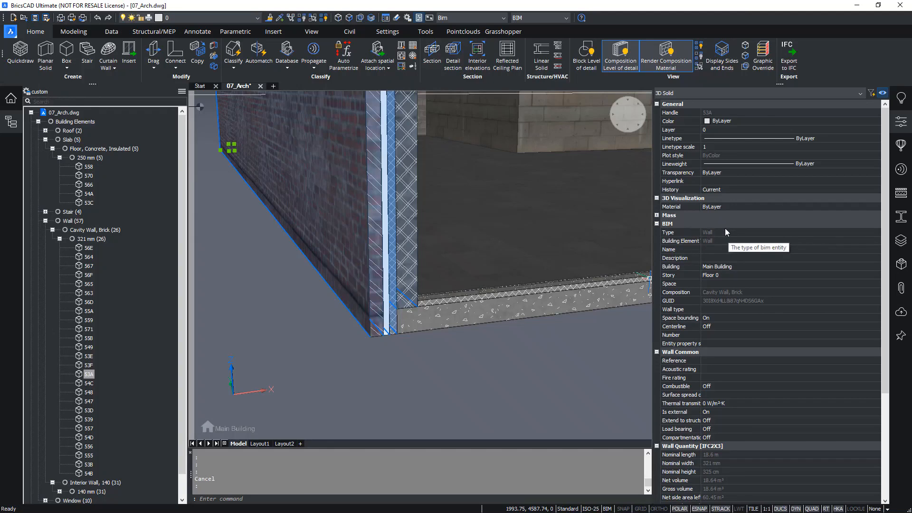
- Review the cavity wall's BIM, Wall Common, Wall Quantity and ply properties, and clear the selection
{"action": "scroll", "coordinate": [722, 234], "scroll_direction": "down", "scroll_amount": 3}
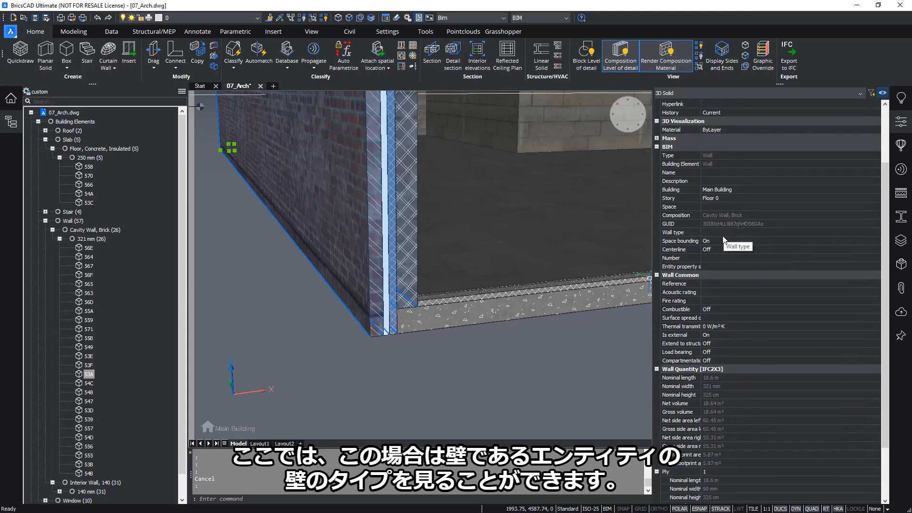
{"action": "scroll", "coordinate": [723, 239], "scroll_direction": "down", "scroll_amount": 3}
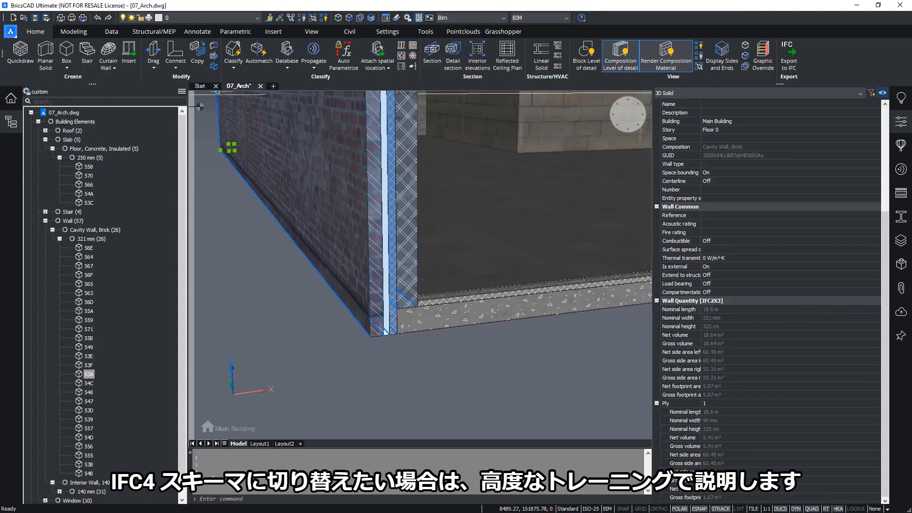
{"action": "key", "text": "Escape"}
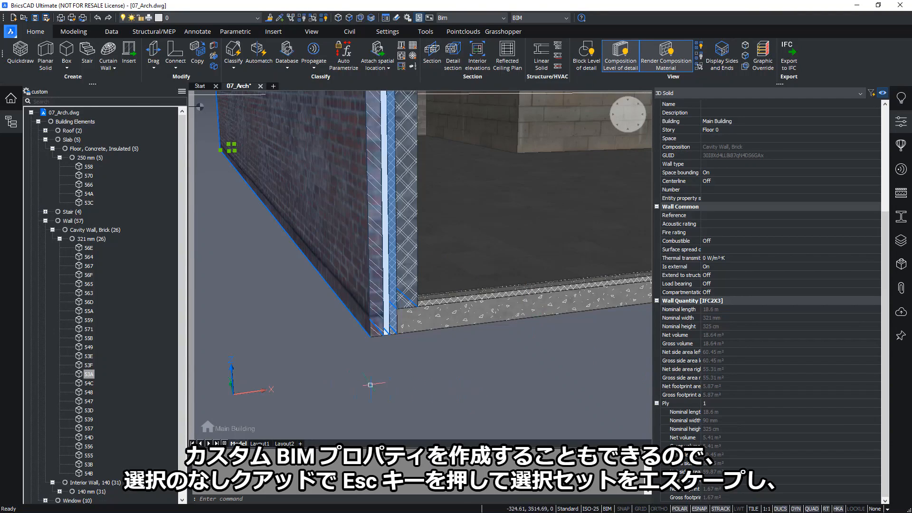
- Clear the wall selection and open the BIM Properties dialog with the User namespace chosen
{"action": "mouse_move", "coordinate": [278, 315]}
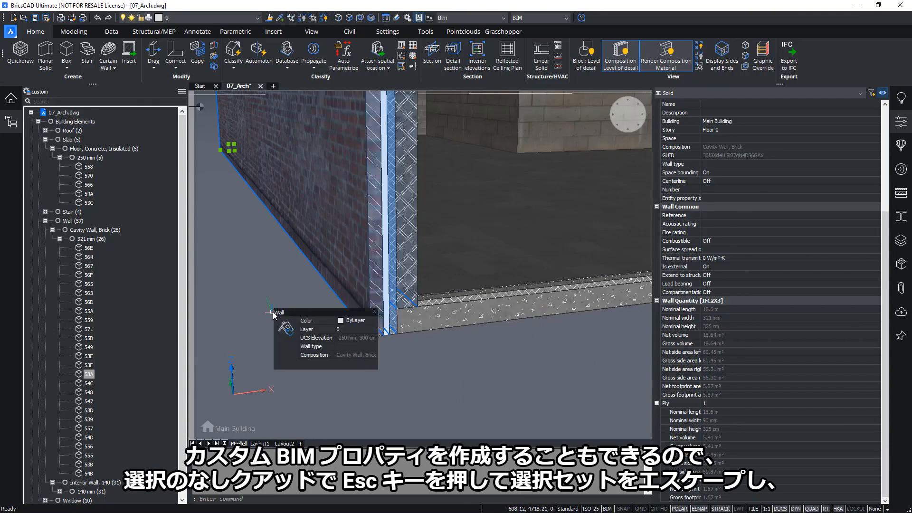
{"action": "key", "text": "Escape"}
{"action": "mouse_move", "coordinate": [287, 330]}
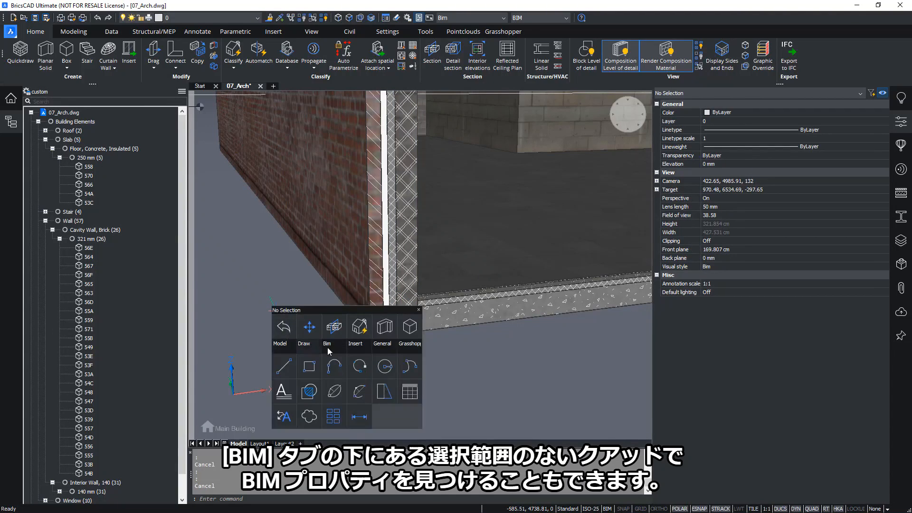
{"action": "mouse_move", "coordinate": [333, 352]}
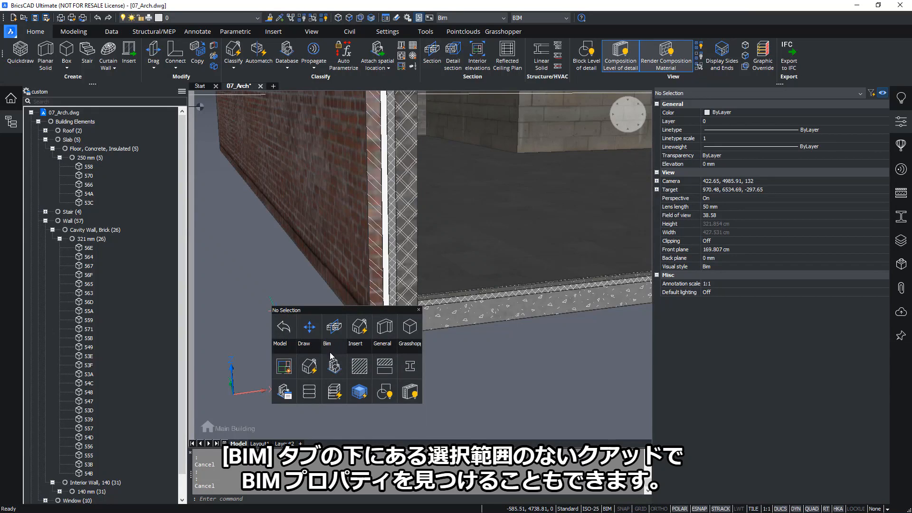
{"action": "left_click", "coordinate": [287, 393]}
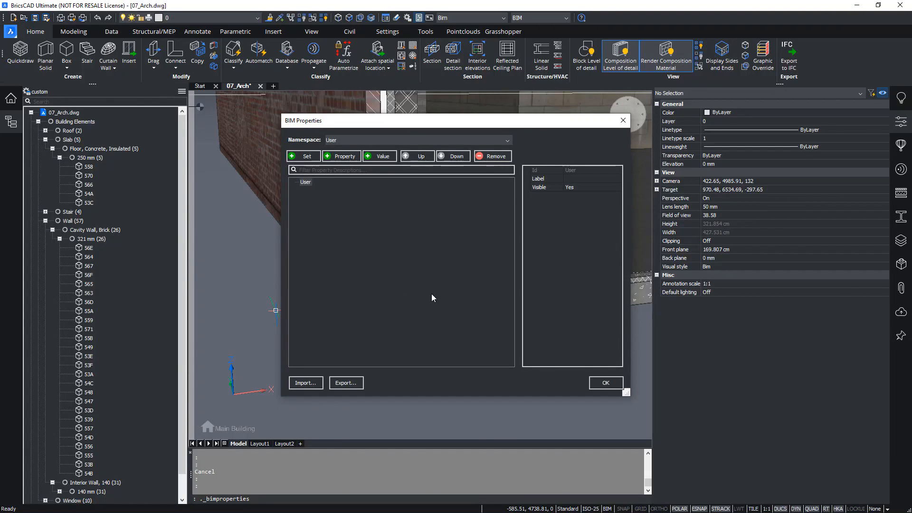
{"action": "left_click", "coordinate": [408, 139]}
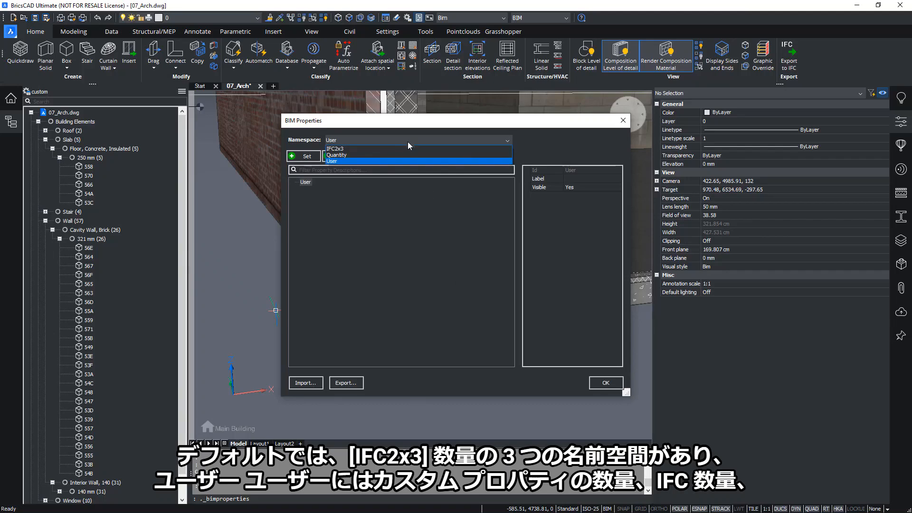
{"action": "left_click", "coordinate": [343, 162]}
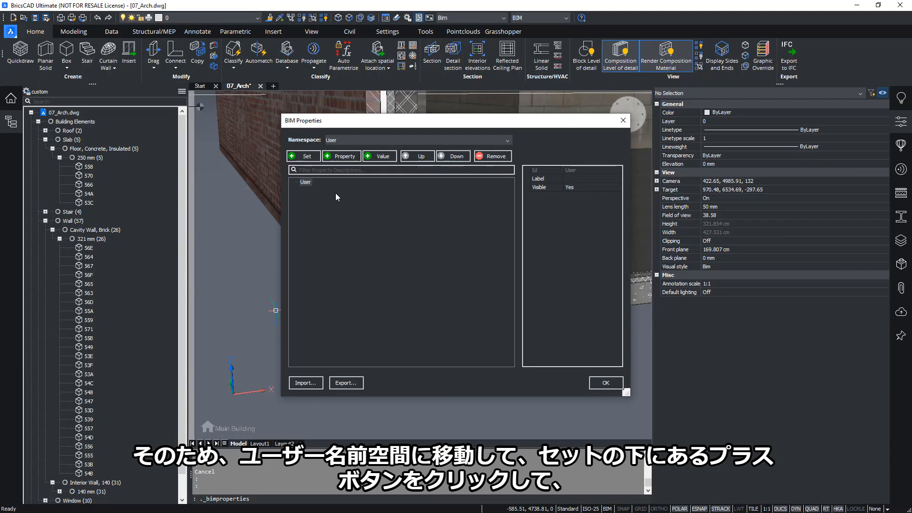
- Add a property set named "Custom Properties" to the User namespace
{"action": "left_click", "coordinate": [308, 159]}
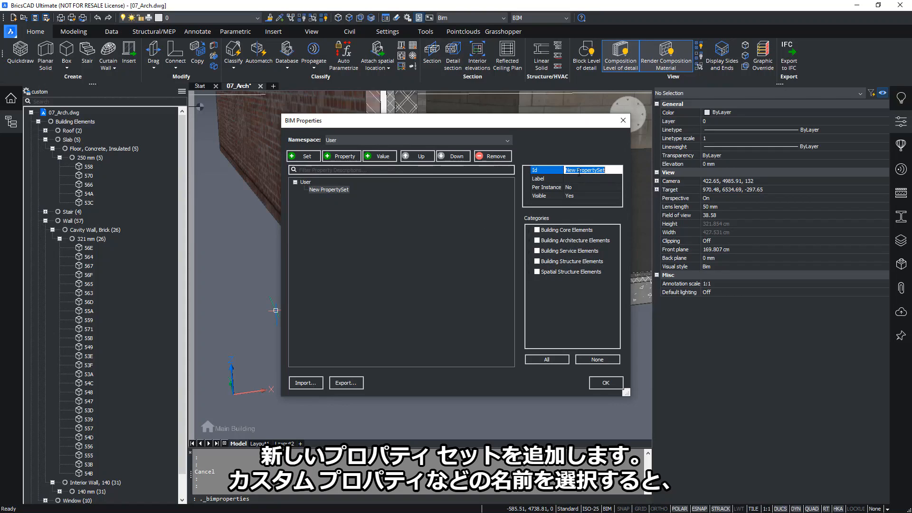
{"action": "type", "text": "Custom Properties"}
{"action": "key", "text": "Return"}
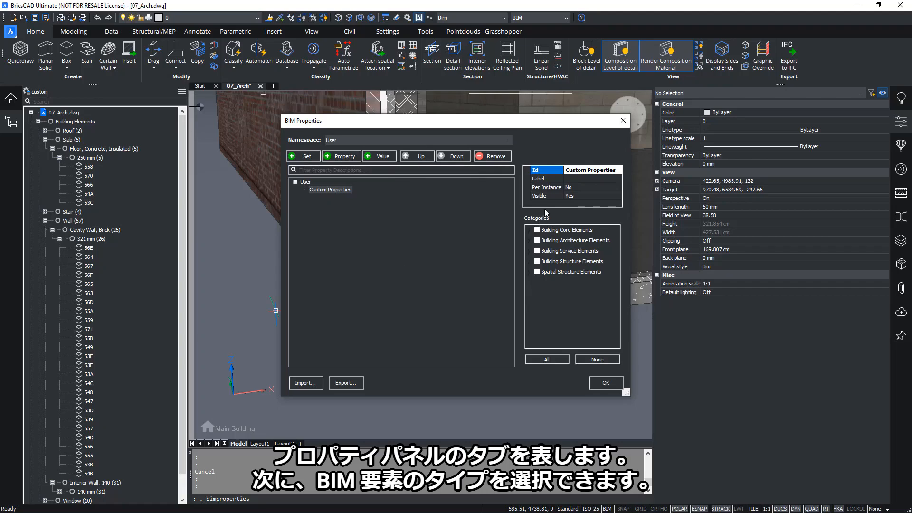
- Apply the Custom Properties set to all BIM element categories, with Visible set to Yes
{"action": "left_click", "coordinate": [527, 230]}
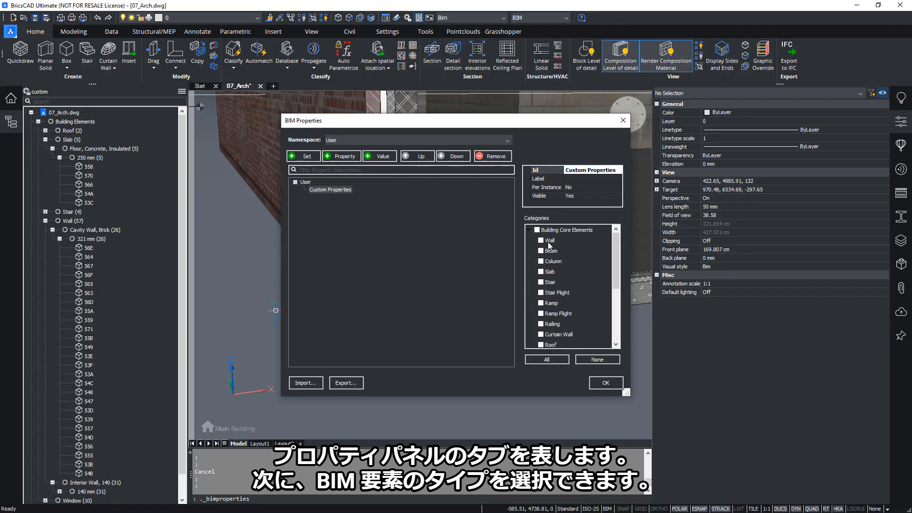
{"action": "left_click", "coordinate": [540, 240]}
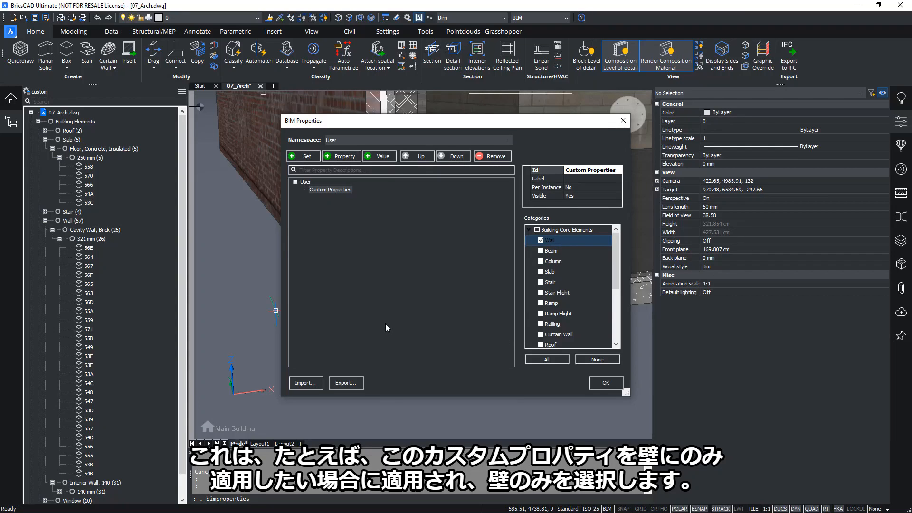
{"action": "left_click", "coordinate": [543, 361]}
{"action": "left_click", "coordinate": [544, 362]}
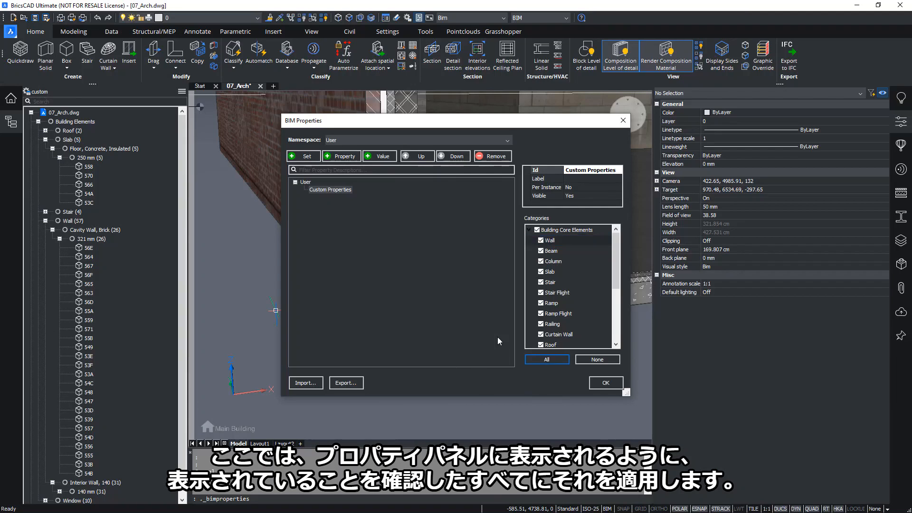
{"action": "left_click", "coordinate": [552, 196]}
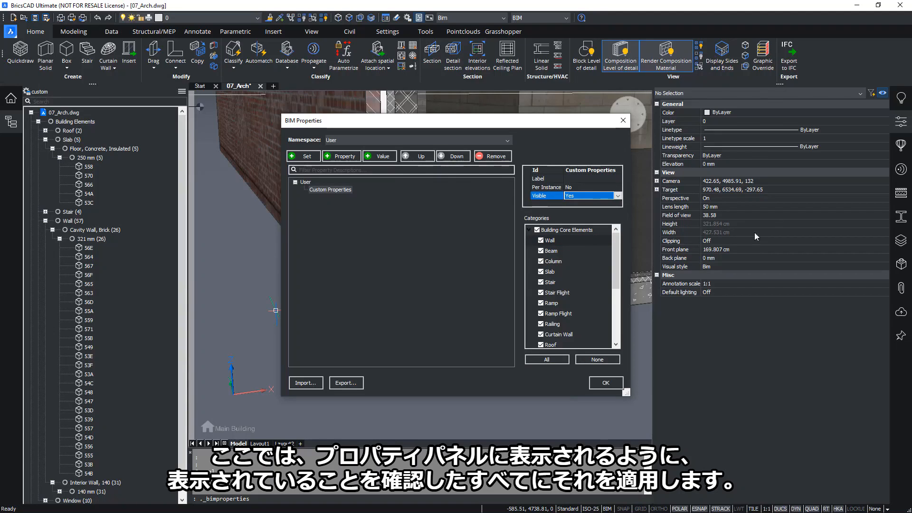
- Add a property named "Cost" to the Custom Properties set
{"action": "left_click", "coordinate": [331, 190]}
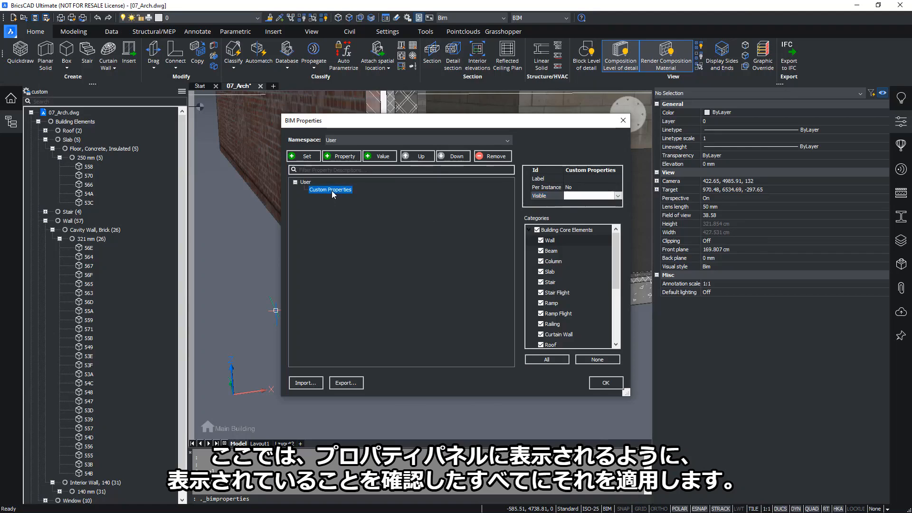
{"action": "left_click", "coordinate": [344, 156]}
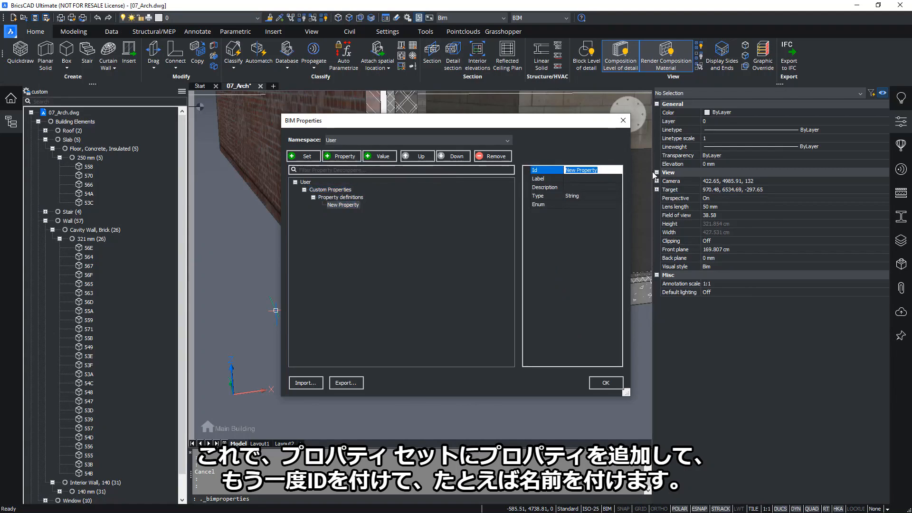
{"action": "type", "text": "Cost"}
{"action": "key", "text": "Return"}
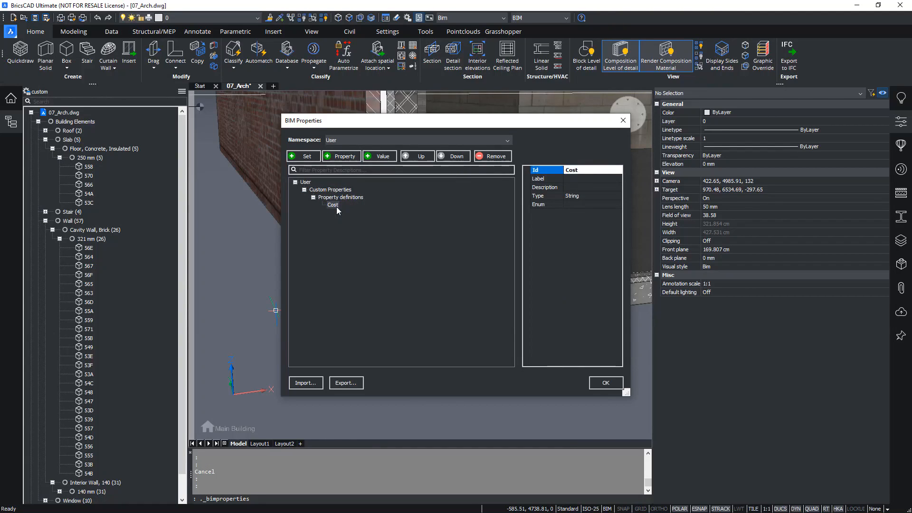
{"action": "left_click", "coordinate": [335, 206]}
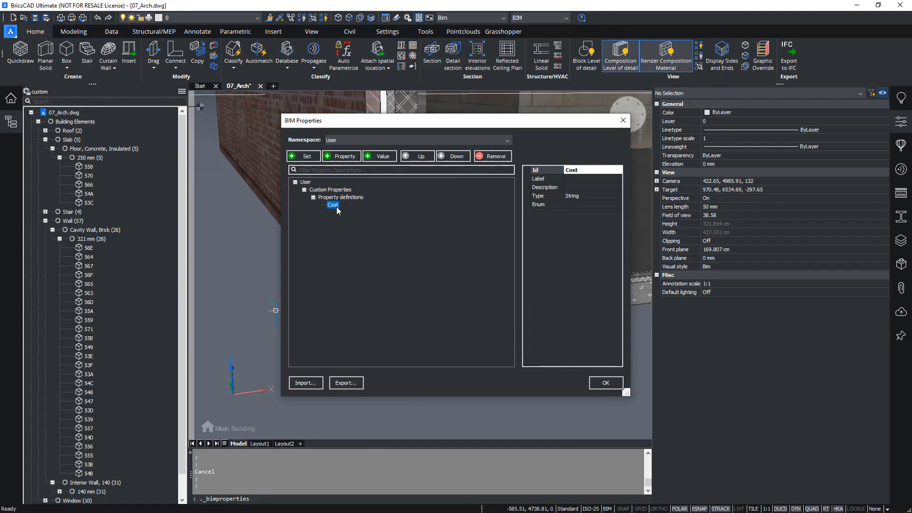
- Try the Boolean, Integer, Real and String data types for the Cost property and look at its Enum option
{"action": "left_click", "coordinate": [586, 195]}
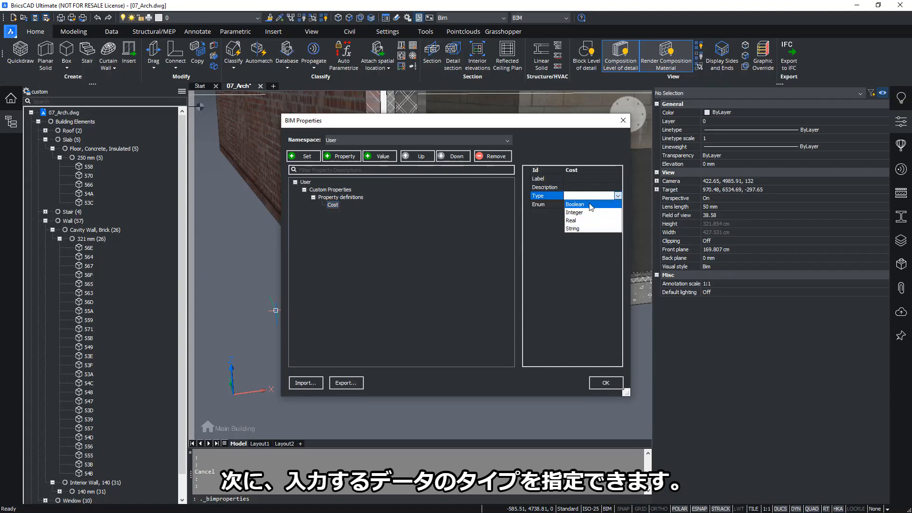
{"action": "left_click", "coordinate": [588, 206]}
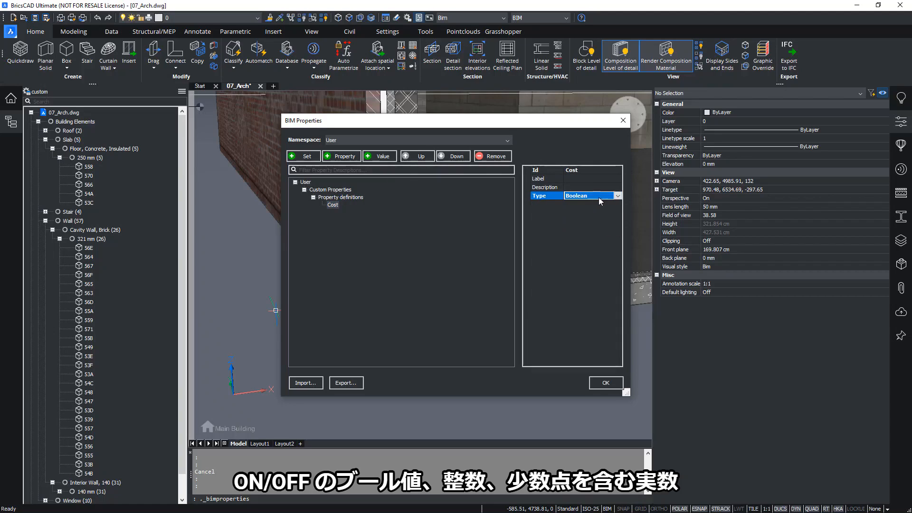
{"action": "left_click", "coordinate": [599, 197]}
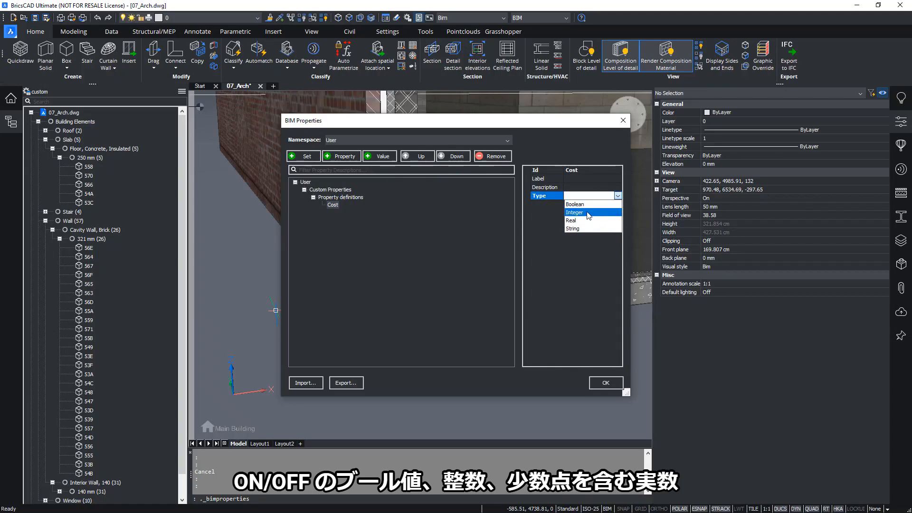
{"action": "left_click", "coordinate": [586, 211]}
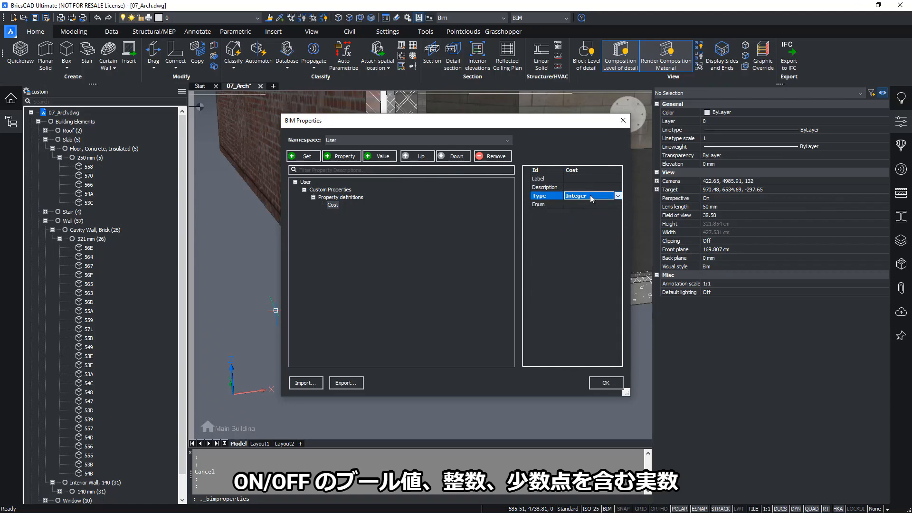
{"action": "left_click", "coordinate": [589, 195]}
{"action": "left_click", "coordinate": [584, 220]}
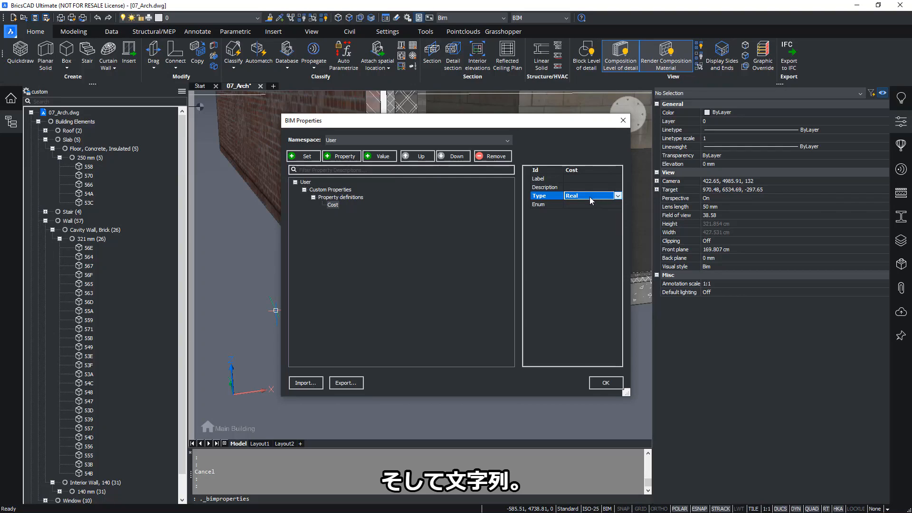
{"action": "left_click", "coordinate": [588, 198]}
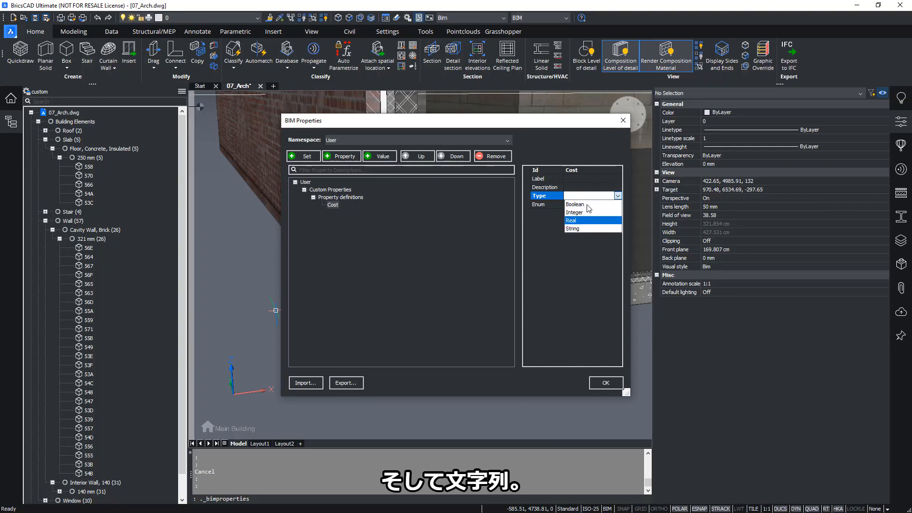
{"action": "left_click", "coordinate": [575, 226]}
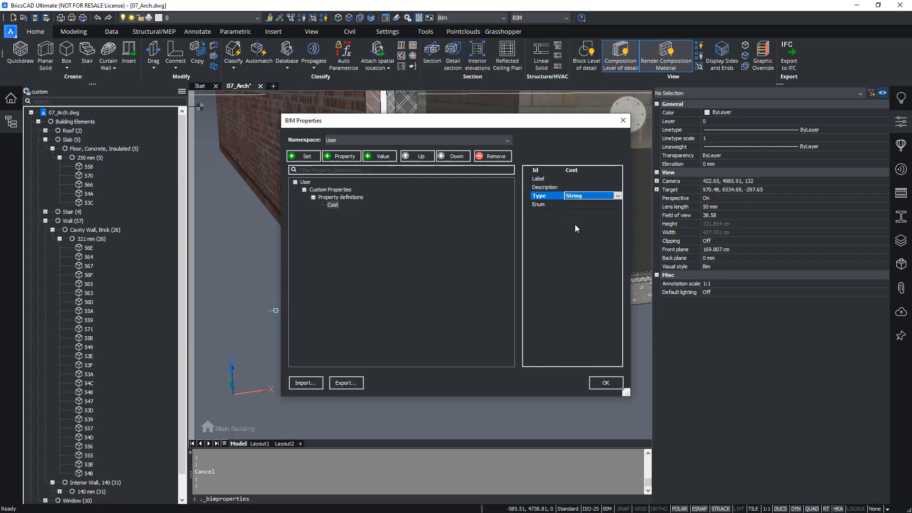
{"action": "left_click", "coordinate": [589, 203]}
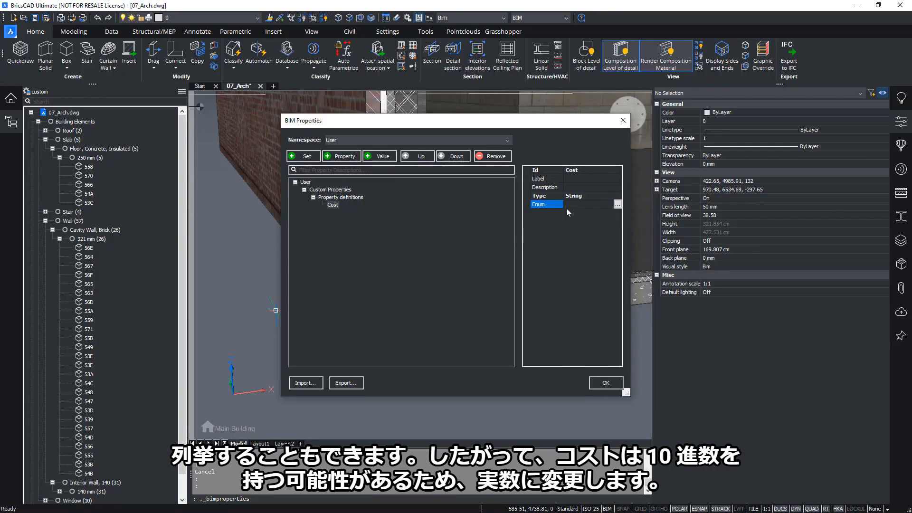
- Set the data type of the Cost property to Real
{"action": "left_click", "coordinate": [584, 195]}
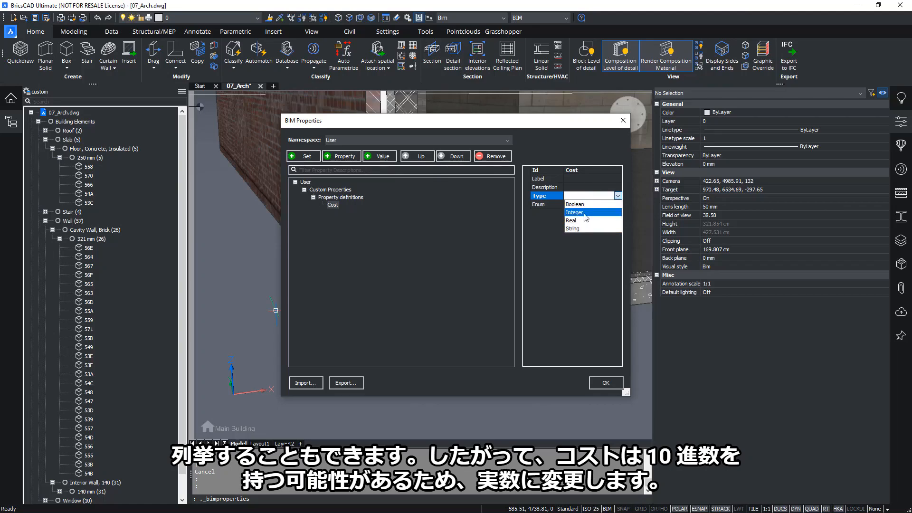
{"action": "left_click", "coordinate": [584, 221]}
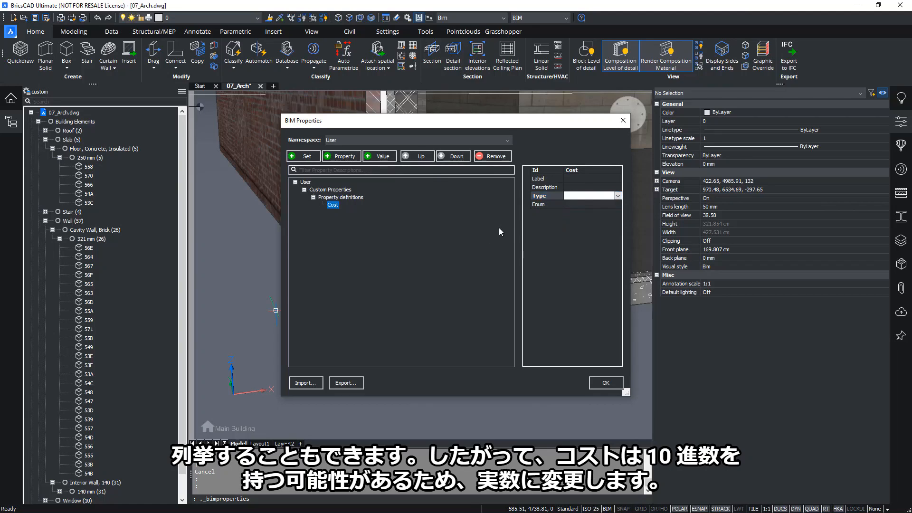
{"action": "left_click", "coordinate": [583, 195]}
{"action": "left_click", "coordinate": [578, 221]}
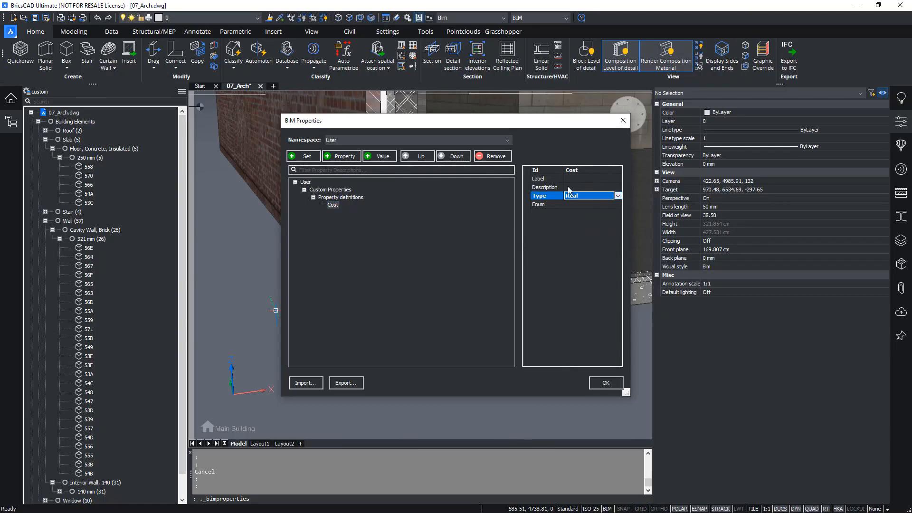
{"action": "left_click", "coordinate": [571, 178]}
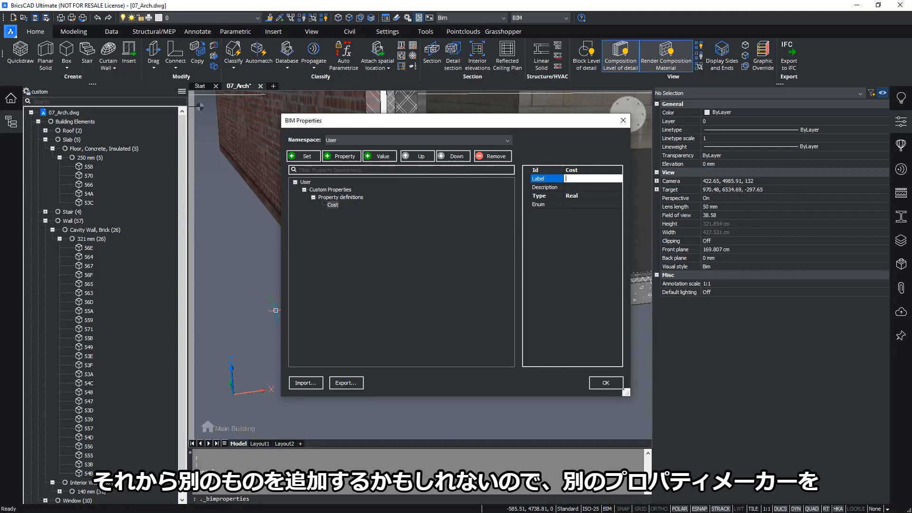
- Add a String property named "Manufacturer" to the Custom Properties set and accept the BIM property definitions
{"action": "left_click", "coordinate": [341, 197]}
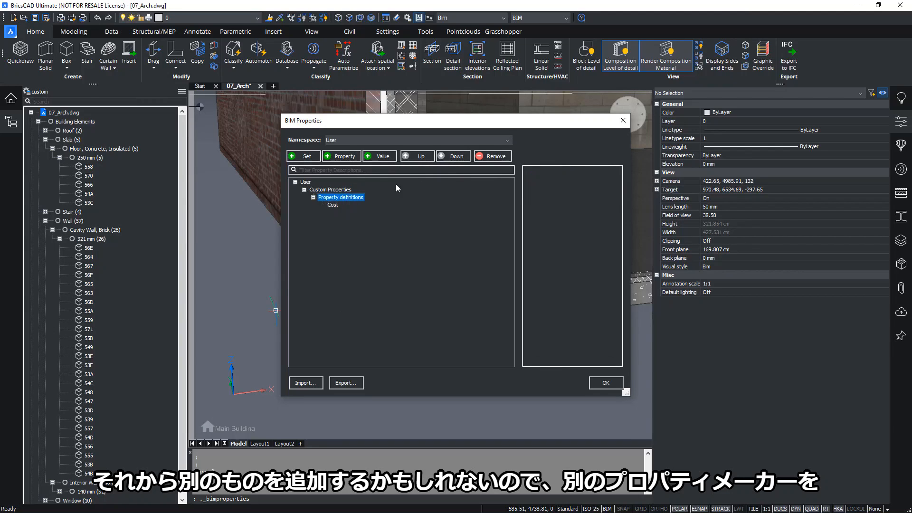
{"action": "left_click", "coordinate": [342, 157]}
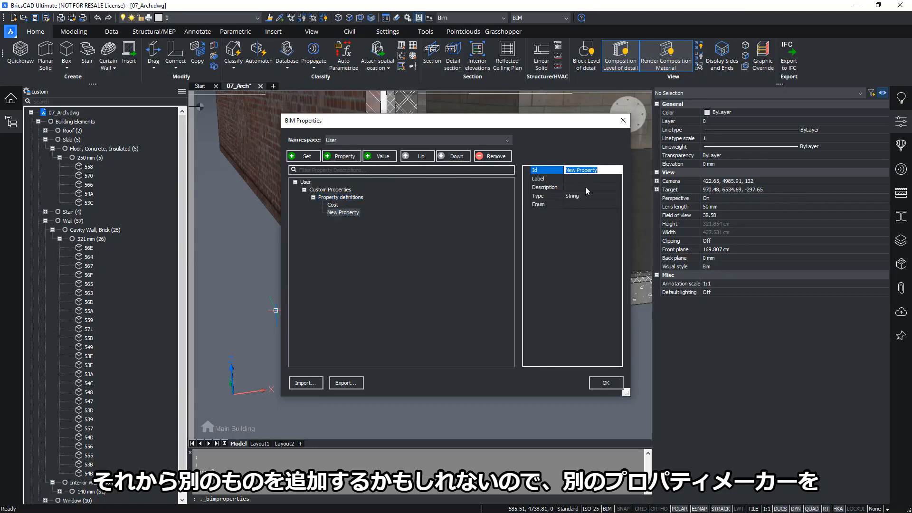
{"action": "type", "text": "Manufacturer"}
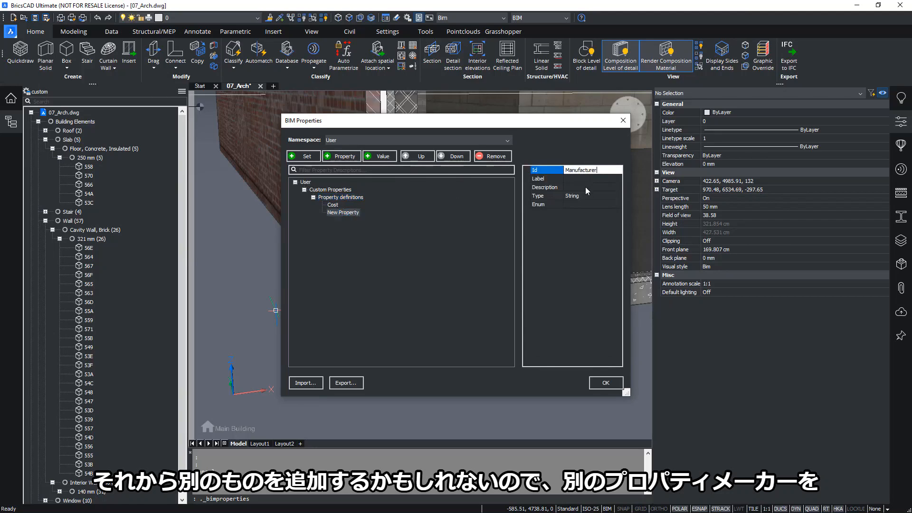
{"action": "key", "text": "Return"}
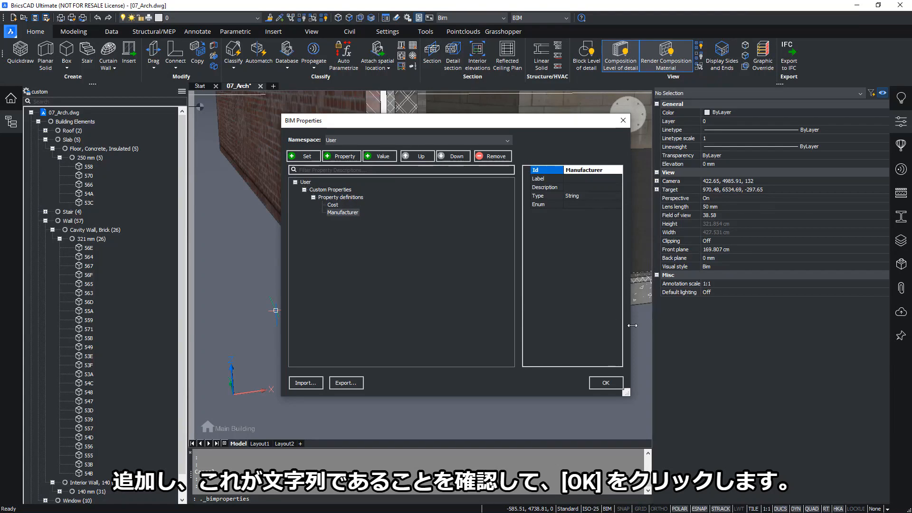
{"action": "left_click", "coordinate": [615, 387]}
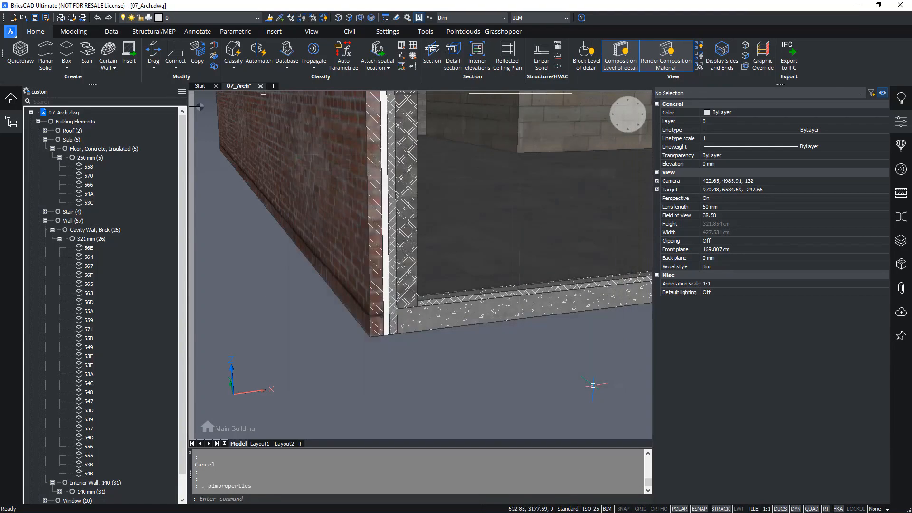
- Set the Cost custom property of the brick cavity wall at the section corner to 2000.5
{"action": "left_click", "coordinate": [382, 264]}
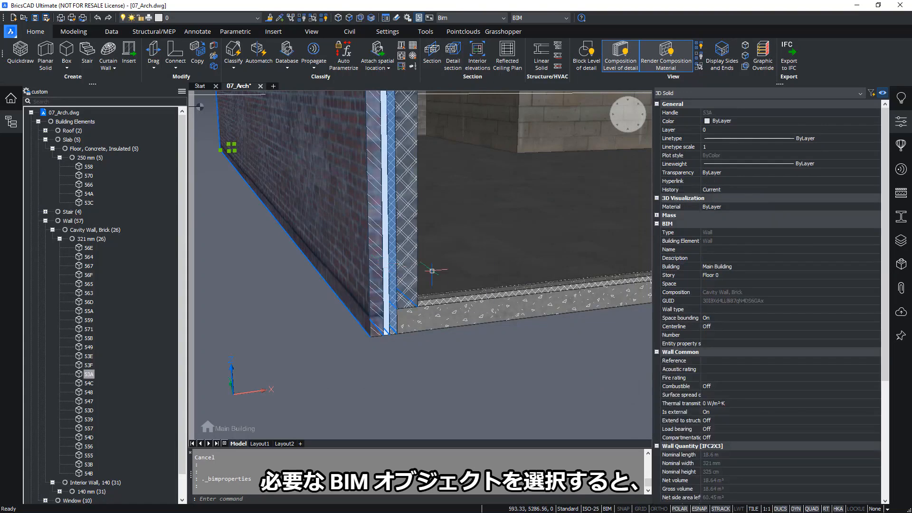
{"action": "scroll", "coordinate": [770, 307], "scroll_direction": "down", "scroll_amount": 6}
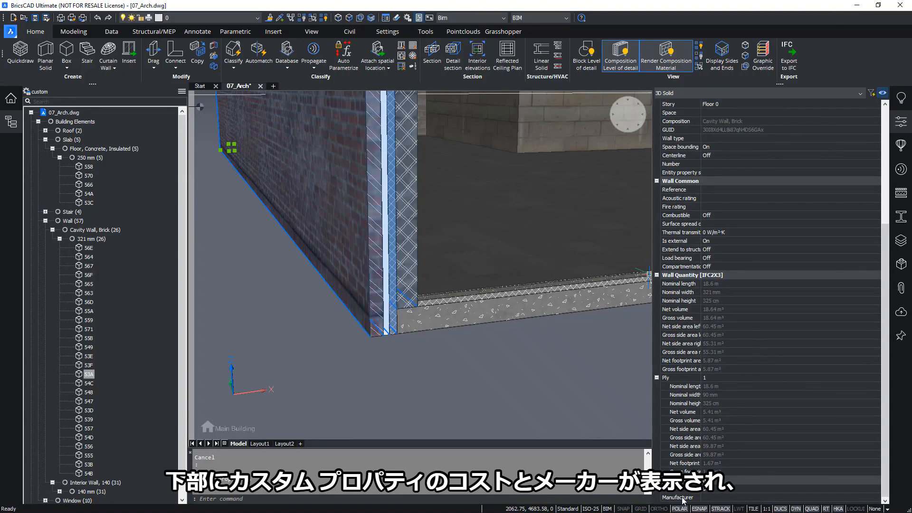
{"action": "left_click", "coordinate": [705, 489]}
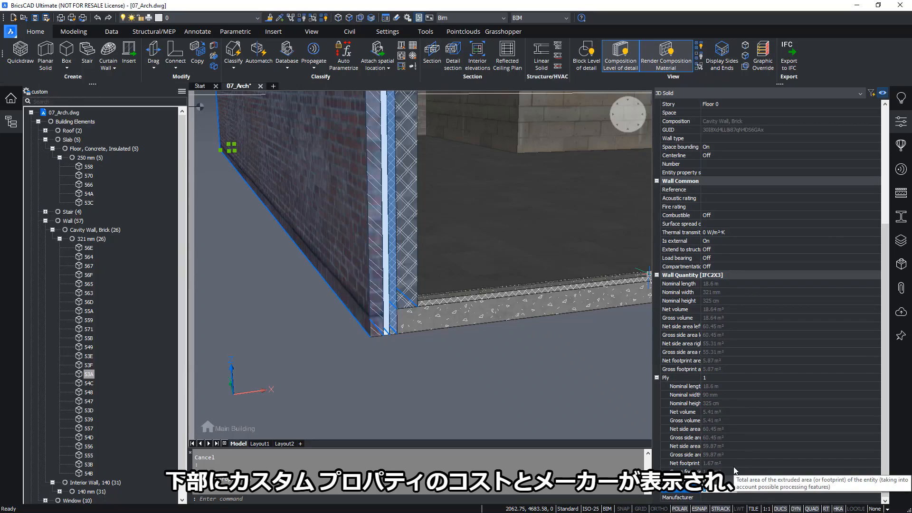
{"action": "type", "text": "2000."}
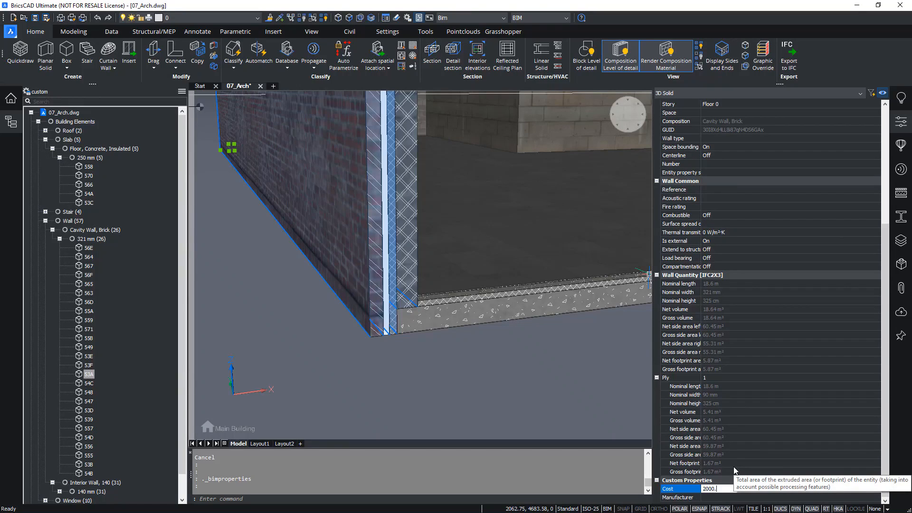
{"action": "type", "text": "5"}
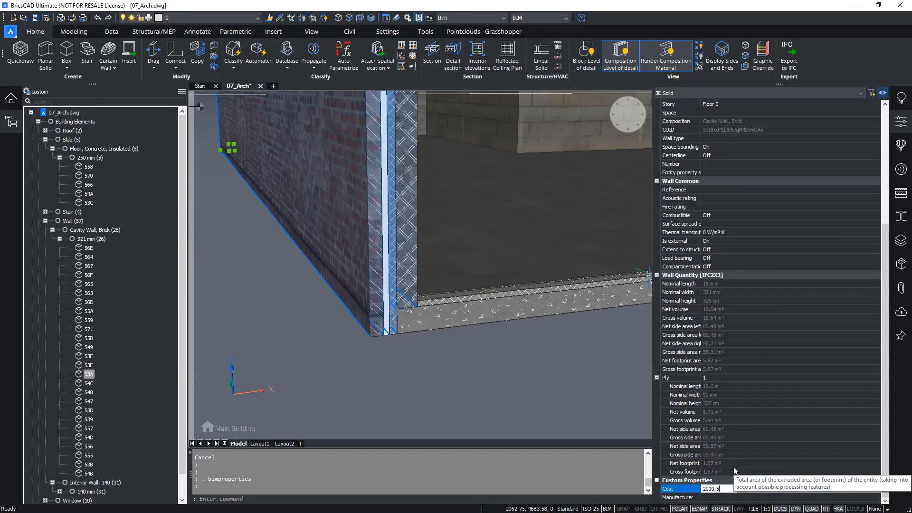
- Set the selected cavity wall's Manufacturer custom property to Bricsys and clear the selection
{"action": "left_click", "coordinate": [715, 497]}
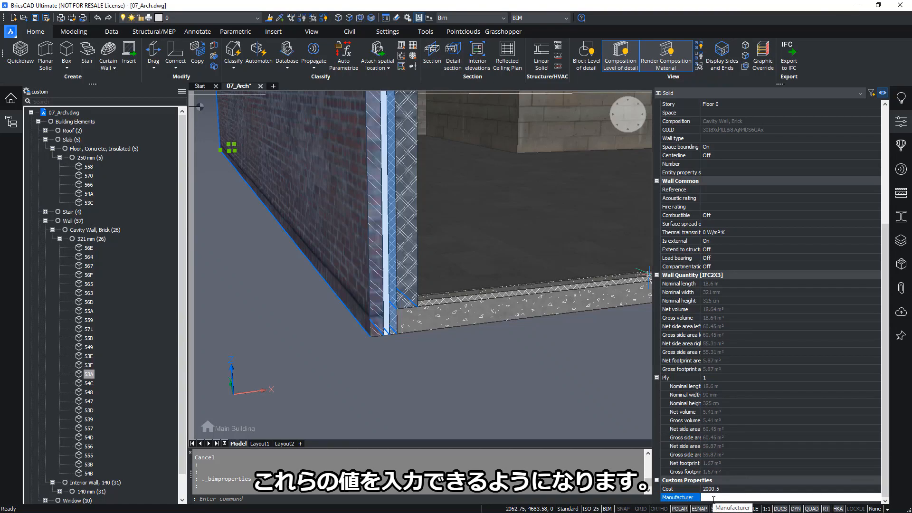
{"action": "type", "text": "Bricsys"}
{"action": "key", "text": "Return"}
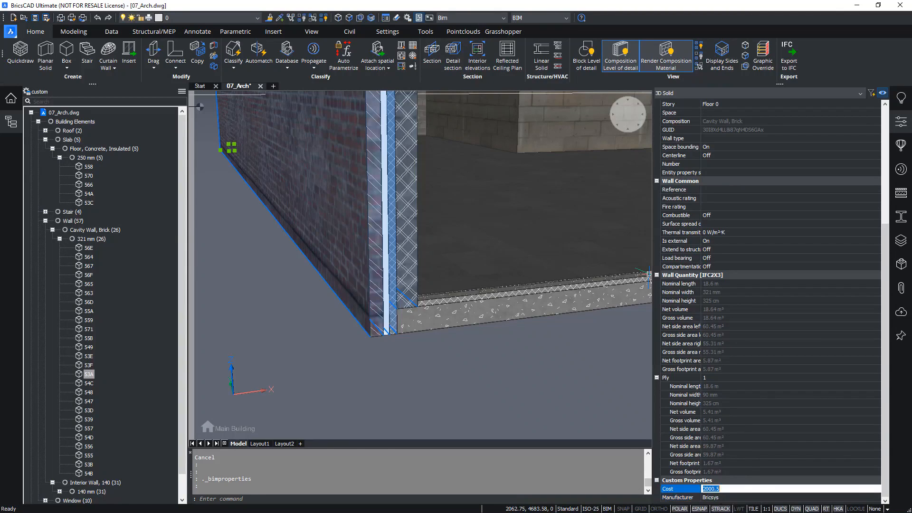
{"action": "key", "text": "Escape"}
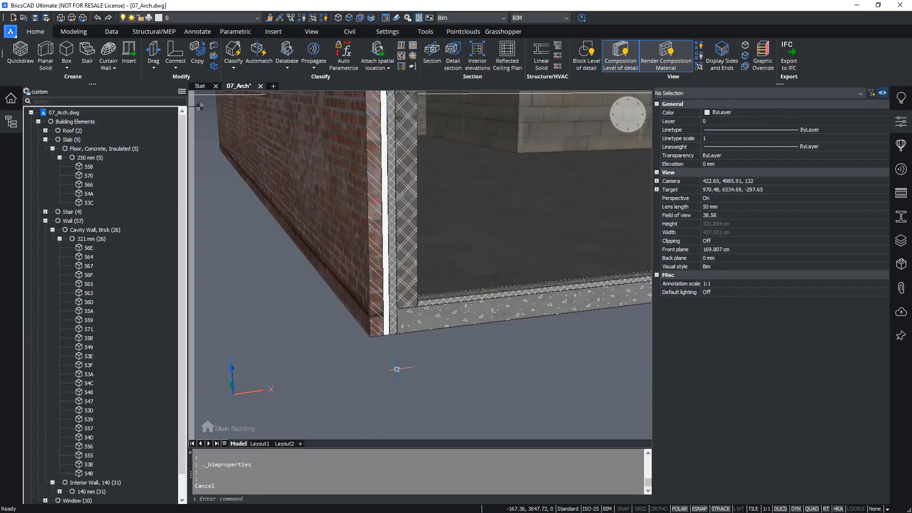
- Open the BIM Number property of the brick cavity wall
{"action": "left_click", "coordinate": [408, 404]}
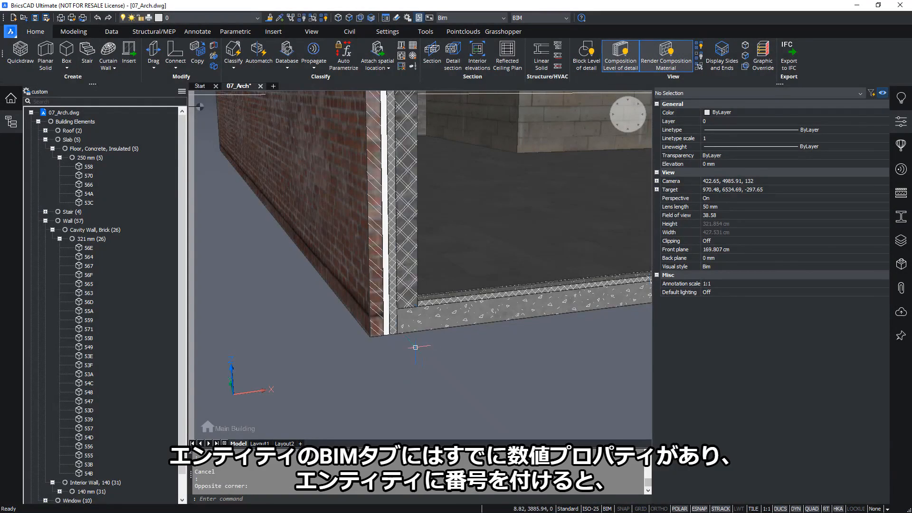
{"action": "left_click", "coordinate": [712, 335]}
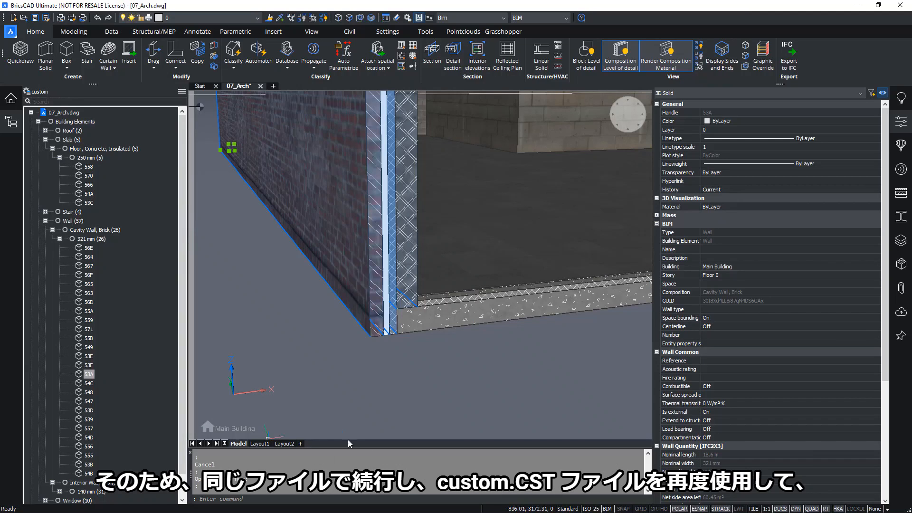
{"action": "left_click", "coordinate": [378, 392]}
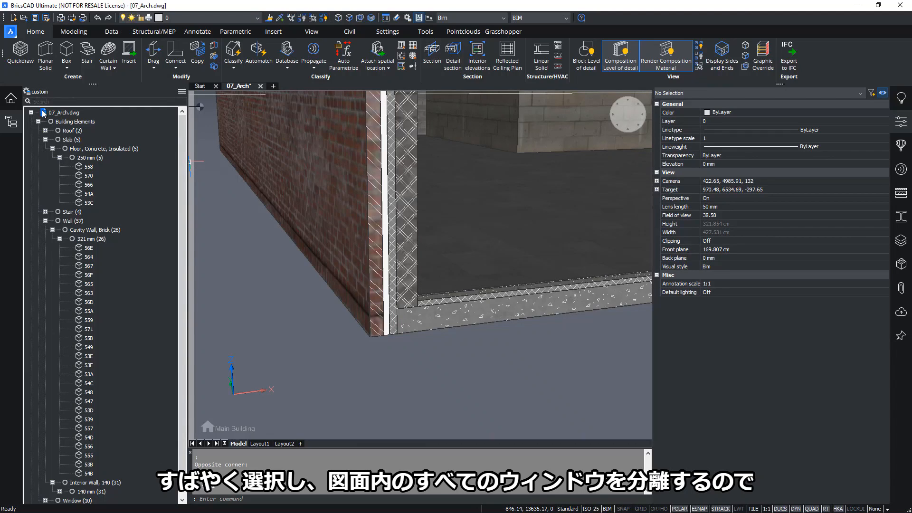
- Collapse the slab and wall groups in the building structure and isolate all windows in the drawing
{"action": "left_click", "coordinate": [45, 140]}
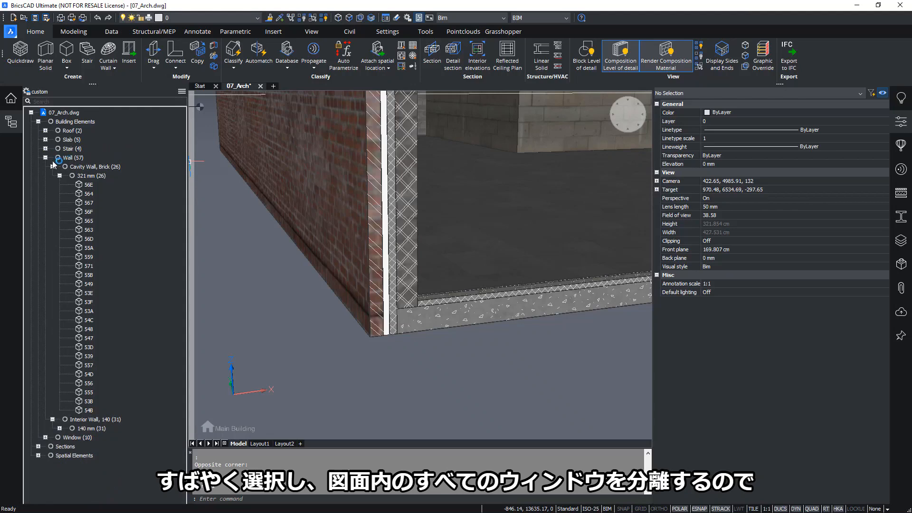
{"action": "left_click", "coordinate": [45, 157]}
{"action": "left_click", "coordinate": [74, 166]}
{"action": "right_click", "coordinate": [67, 166]}
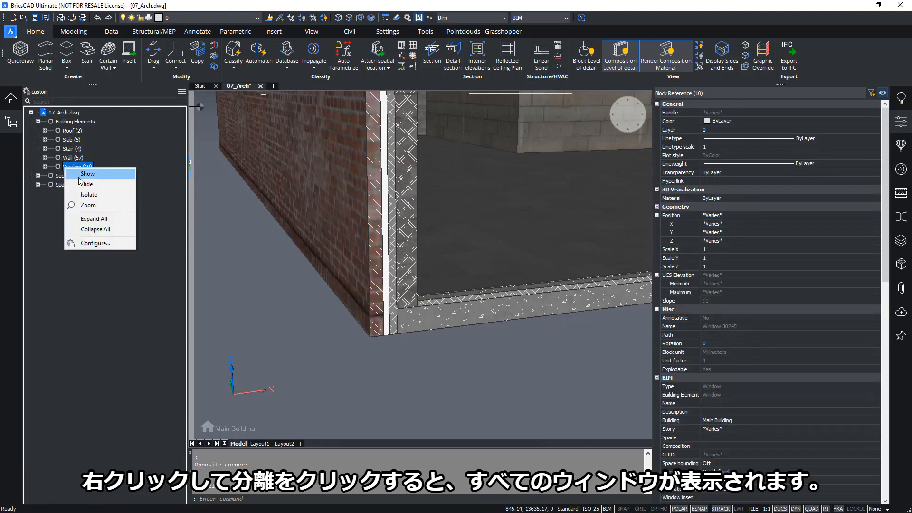
{"action": "left_click", "coordinate": [87, 196]}
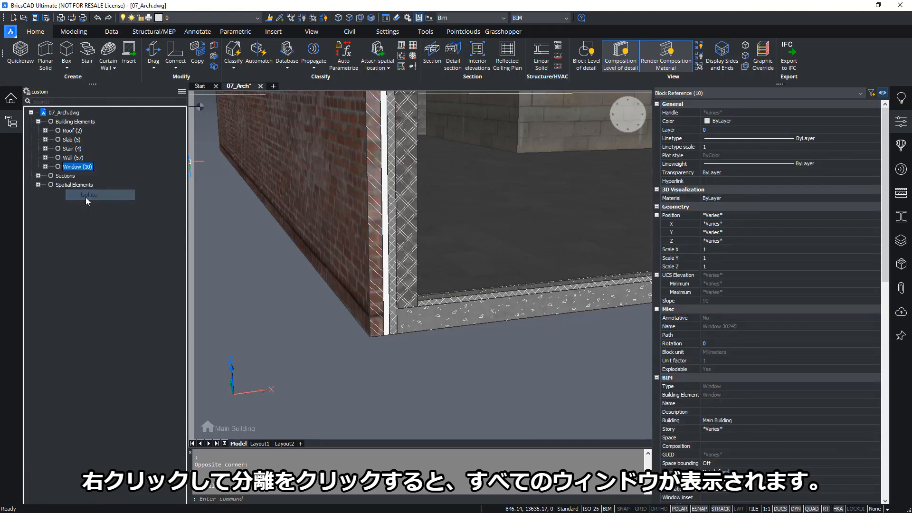
{"action": "middle_click_drag", "start_coordinate": [395, 273], "coordinate": [340, 289]}
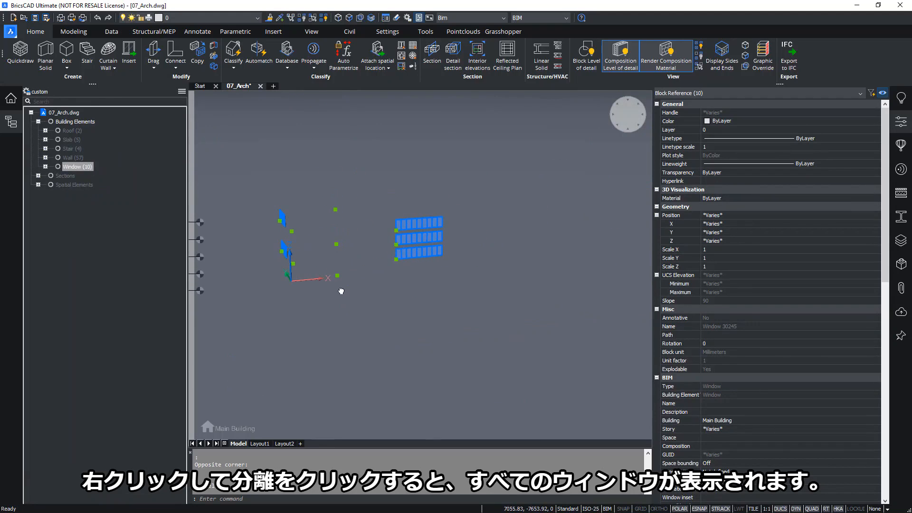
{"action": "right_click", "coordinate": [72, 166]}
{"action": "left_click", "coordinate": [101, 178]}
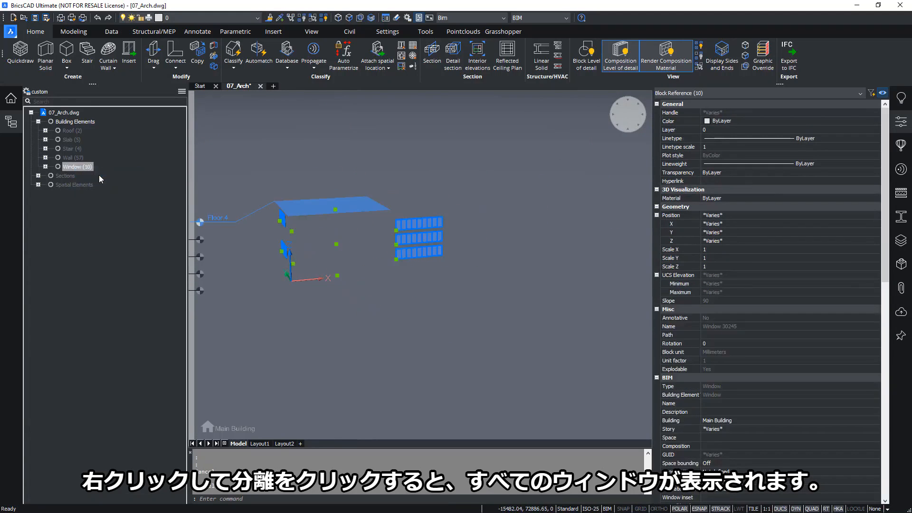
- Set Clip display to No for all section entities
{"action": "left_click", "coordinate": [65, 176]}
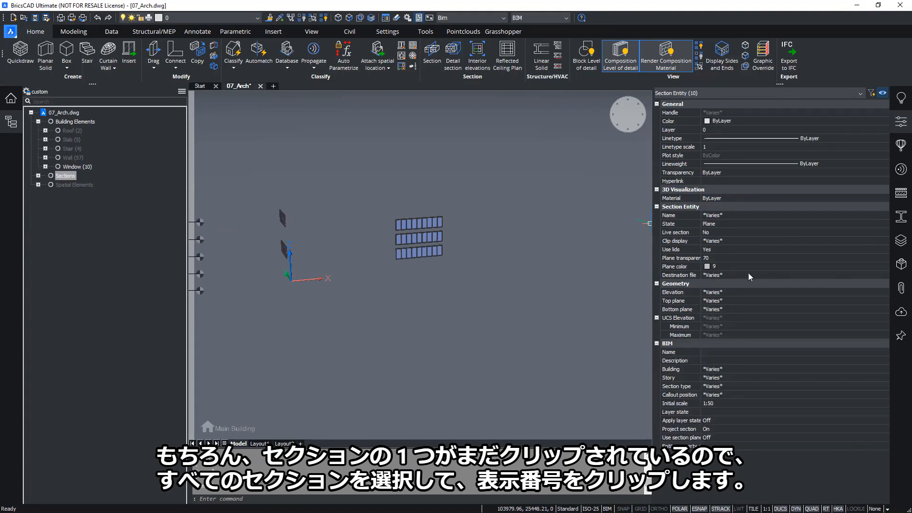
{"action": "left_click", "coordinate": [724, 244]}
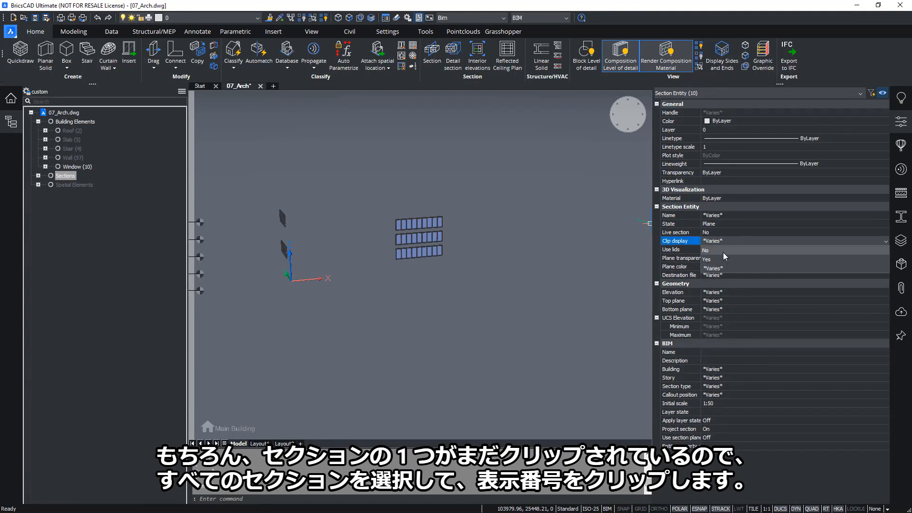
{"action": "left_click", "coordinate": [723, 243]}
{"action": "key", "text": "Escape"}
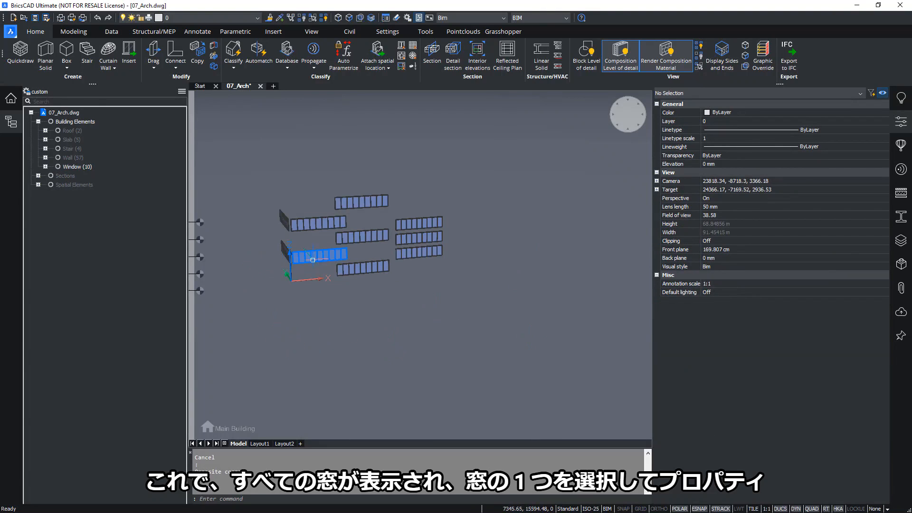
- Set the BIM Number of the front window on Floor 1 to 01-001 and deselect it
{"action": "left_click", "coordinate": [317, 256]}
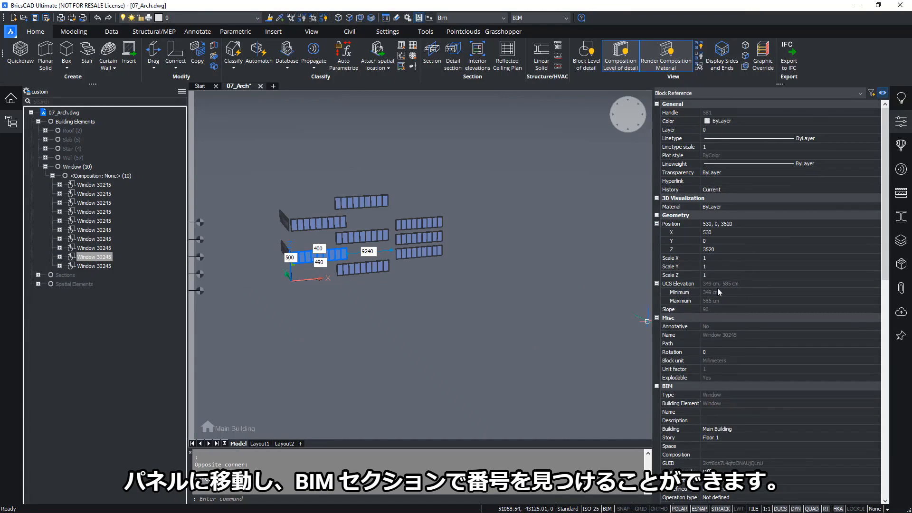
{"action": "scroll", "coordinate": [718, 291], "scroll_direction": "down", "scroll_amount": 5}
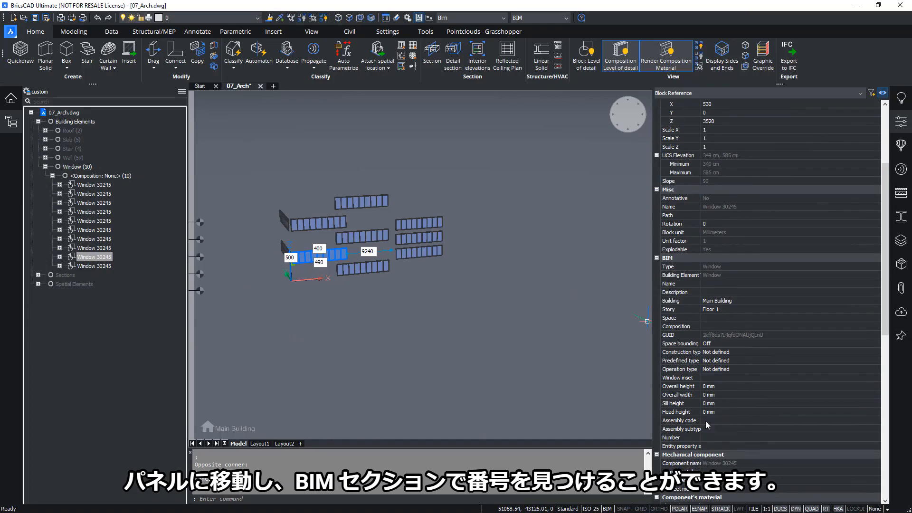
{"action": "left_click", "coordinate": [712, 438]}
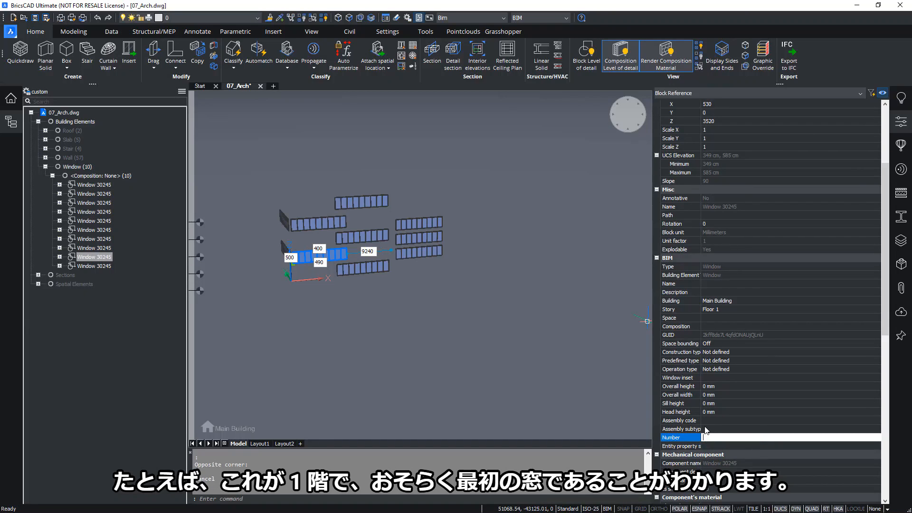
{"action": "type", "text": "01-001"}
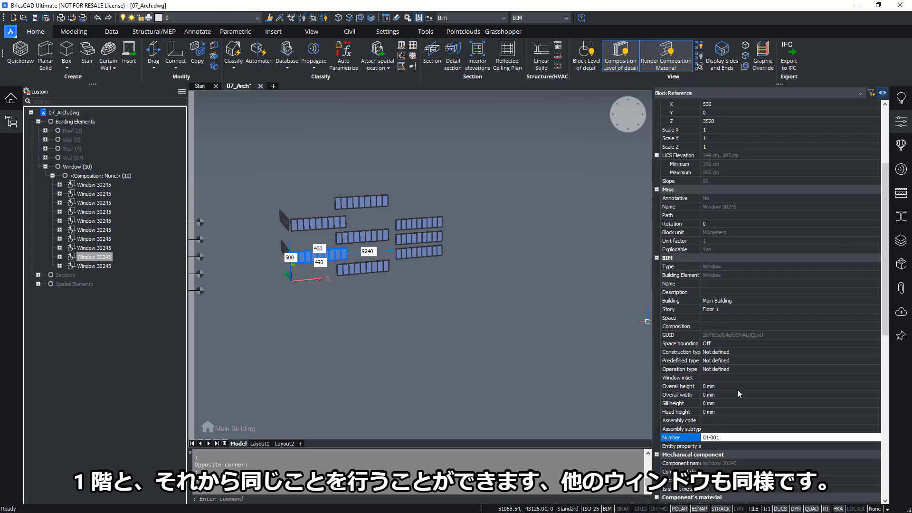
{"action": "key", "text": "Return"}
{"action": "key", "text": "Escape"}
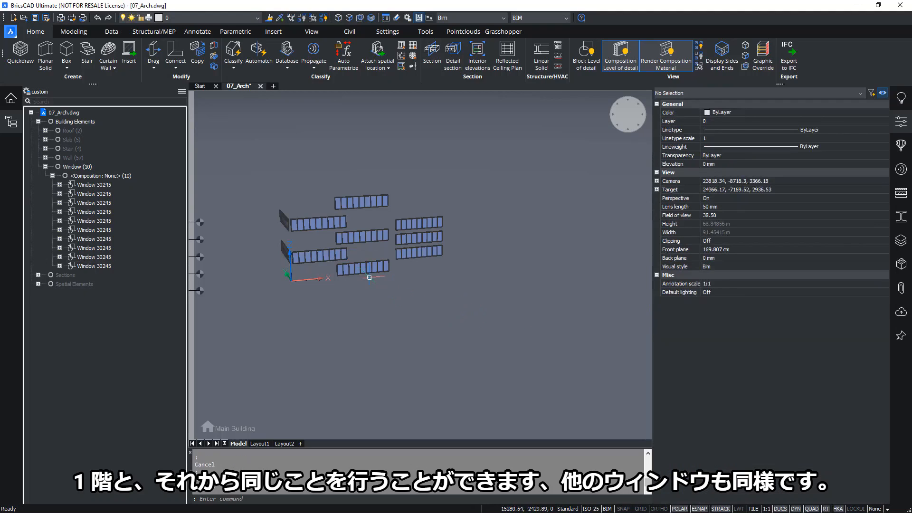
- End the isolation so all building elements are shown, and open the structural drawing 07_Str.dwg
{"action": "left_click", "coordinate": [325, 19]}
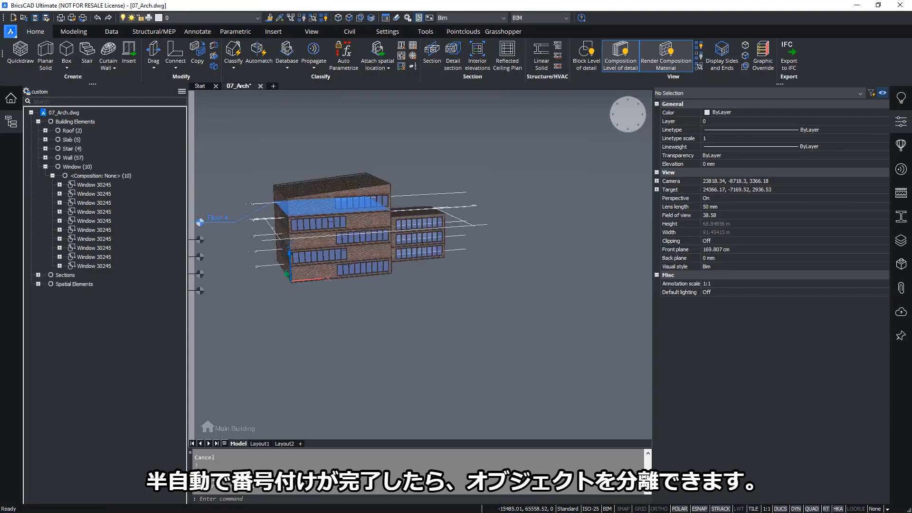
{"action": "left_click", "coordinate": [11, 33]}
{"action": "left_click", "coordinate": [28, 66]}
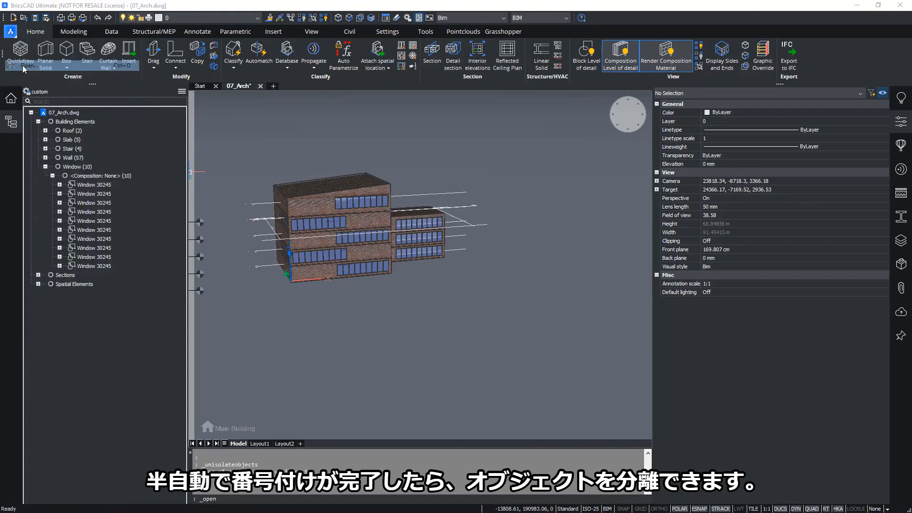
{"action": "left_click", "coordinate": [169, 180]}
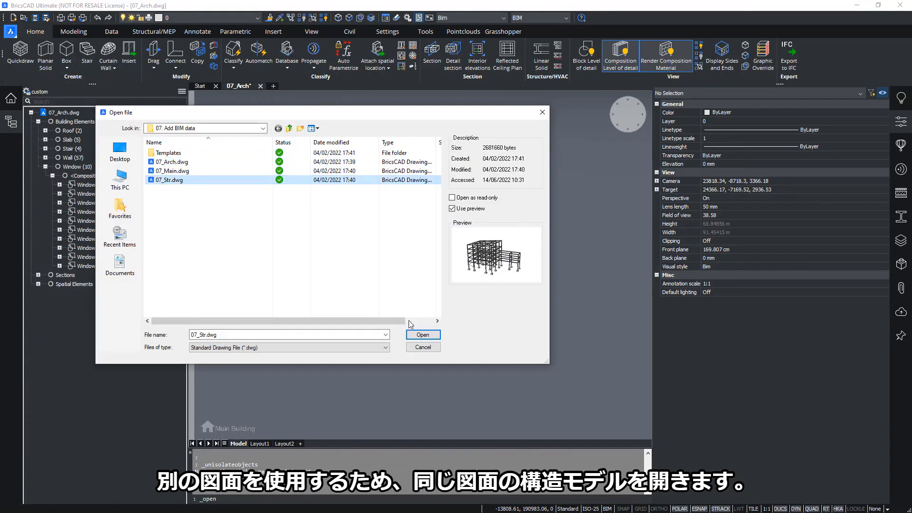
{"action": "left_click", "coordinate": [418, 335]}
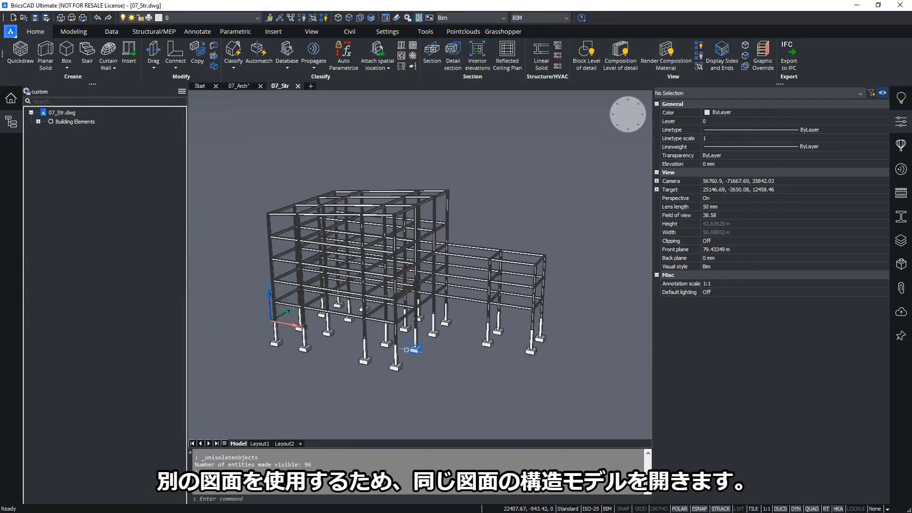
- Select all beams under Building Elements in the structure tree and start the Number command on them
{"action": "left_click", "coordinate": [38, 122]}
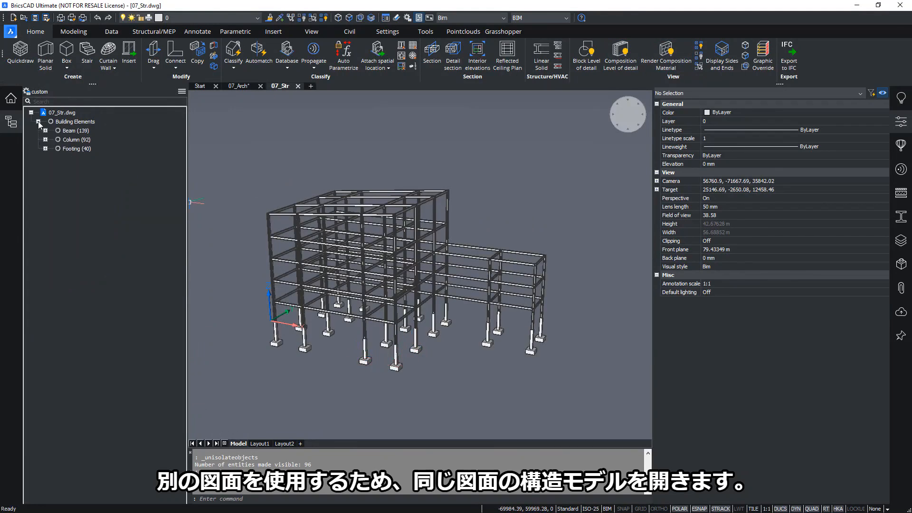
{"action": "left_click", "coordinate": [74, 132]}
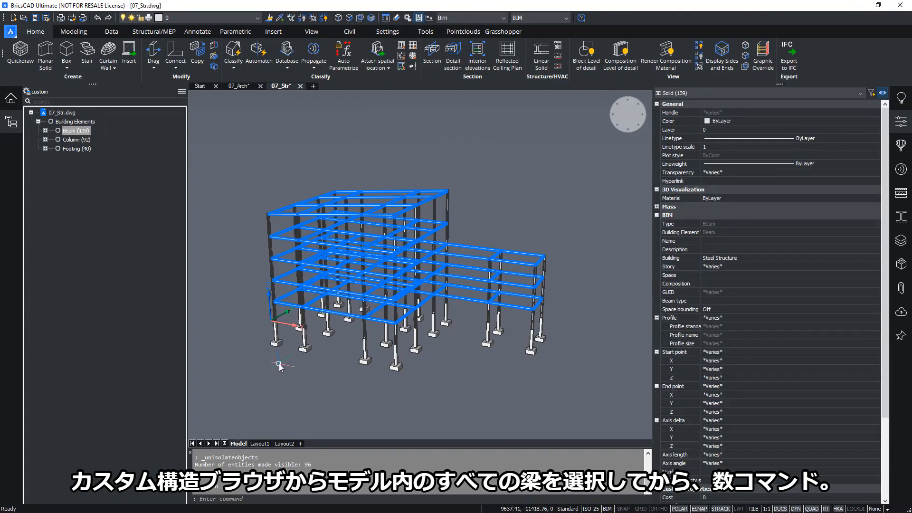
{"action": "type", "text": "NUMBER"}
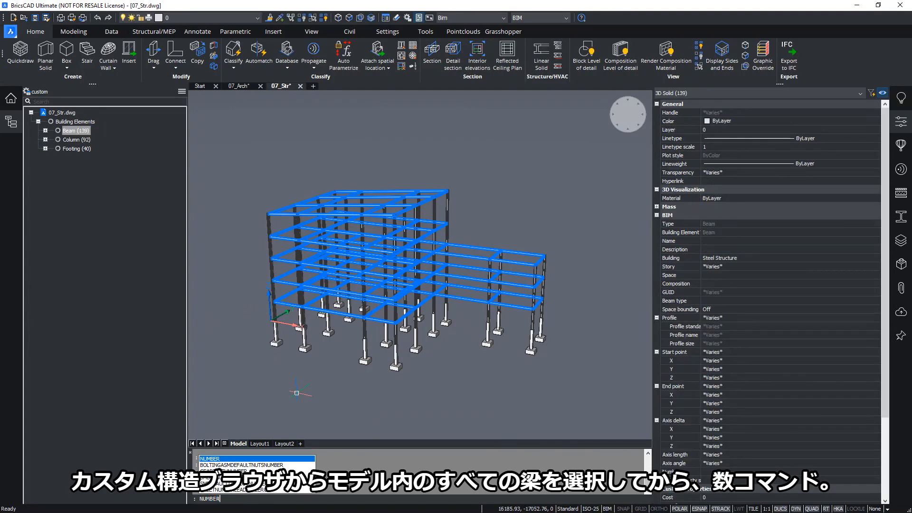
{"action": "key", "text": "Return"}
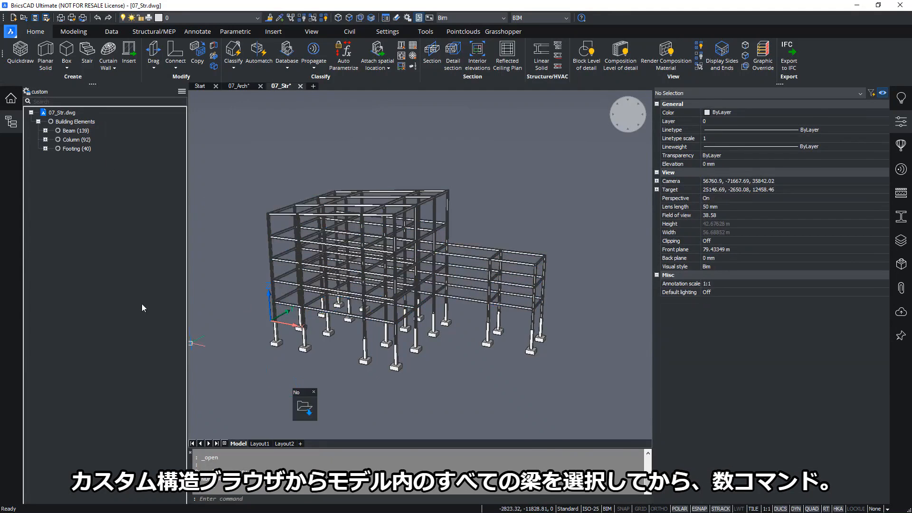
{"action": "left_click", "coordinate": [75, 130]}
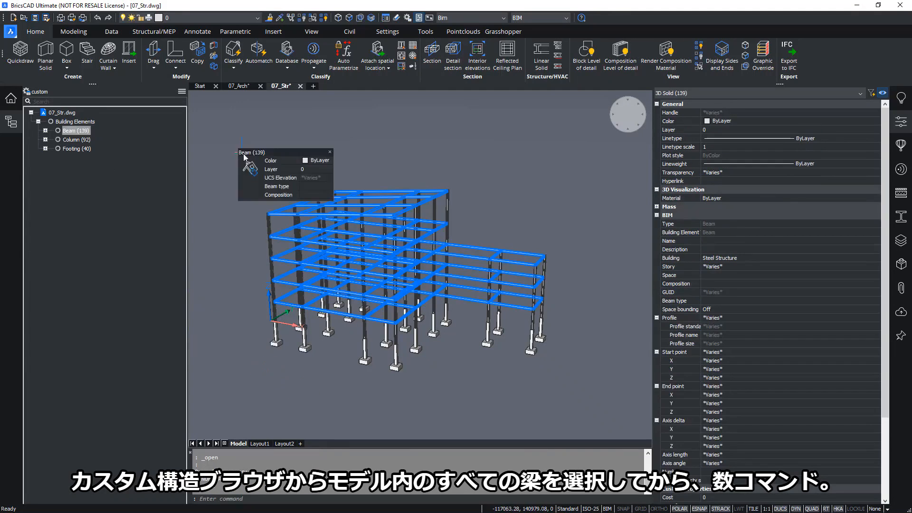
{"action": "mouse_move", "coordinate": [255, 182]}
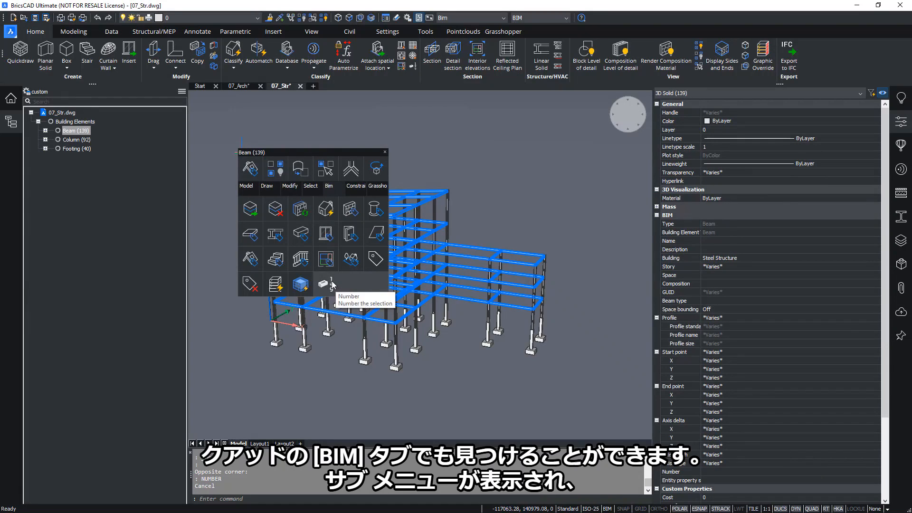
{"action": "left_click", "coordinate": [335, 286]}
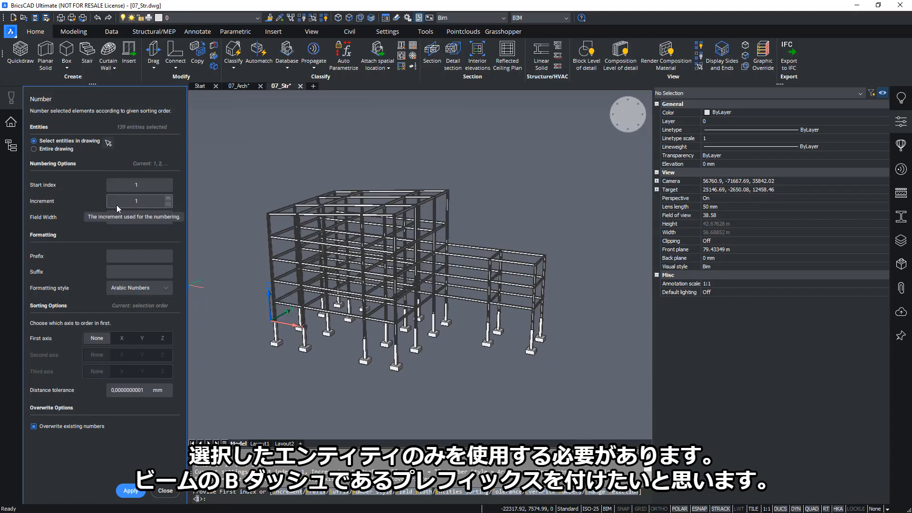
- Set the number prefix to B- and keep Arabic Numbers as the formatting style
{"action": "left_click", "coordinate": [123, 254]}
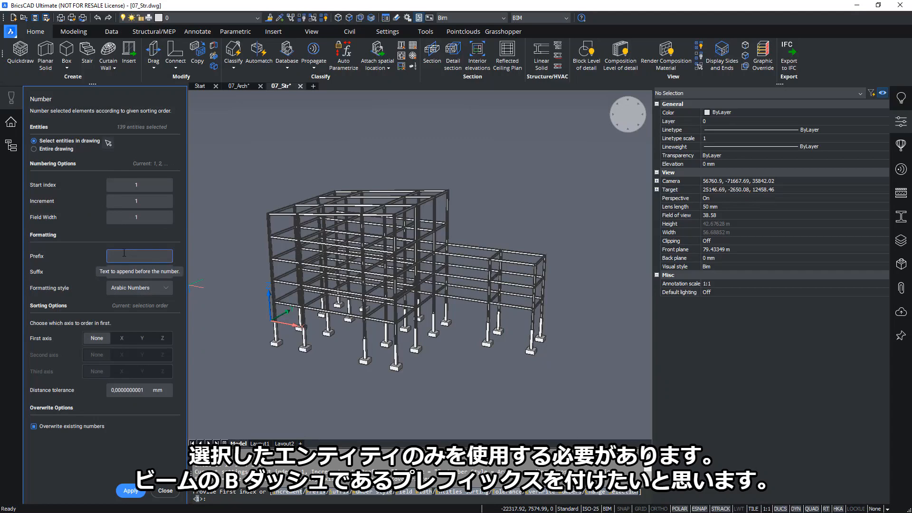
{"action": "type", "text": "B-"}
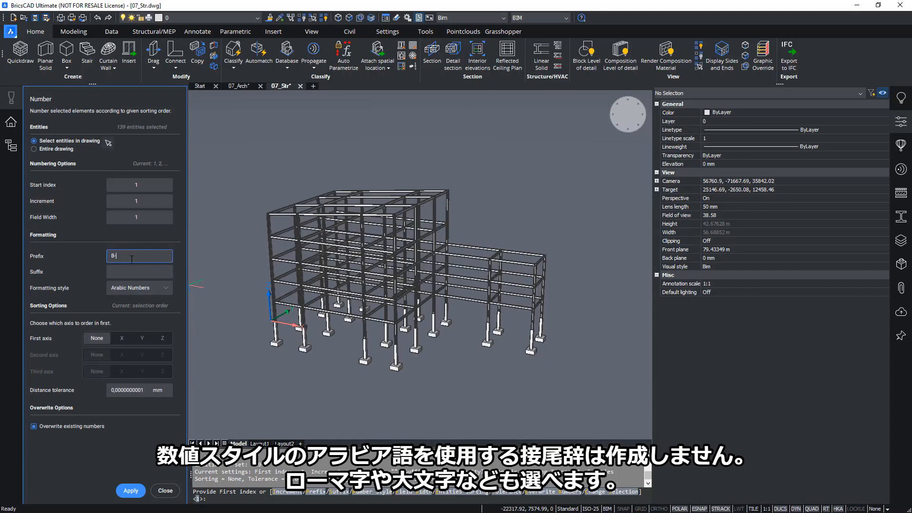
{"action": "left_click", "coordinate": [144, 293]}
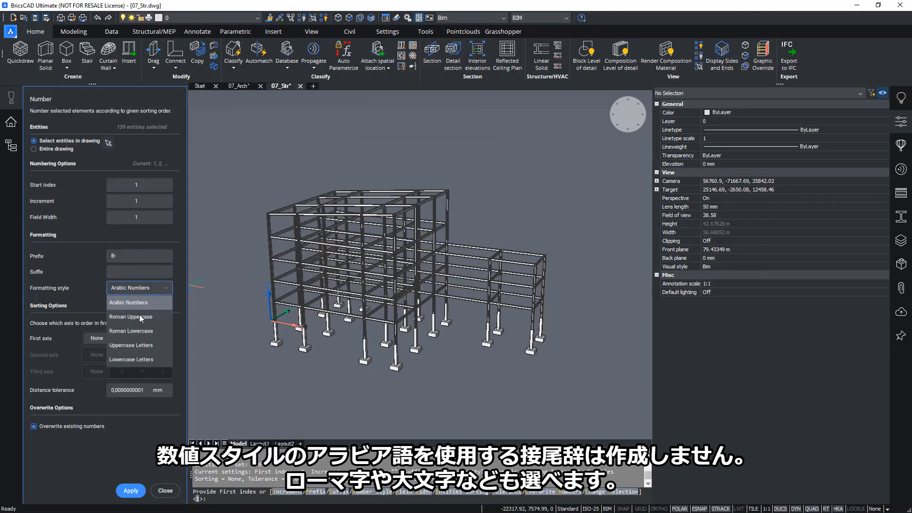
{"action": "left_click", "coordinate": [86, 288]}
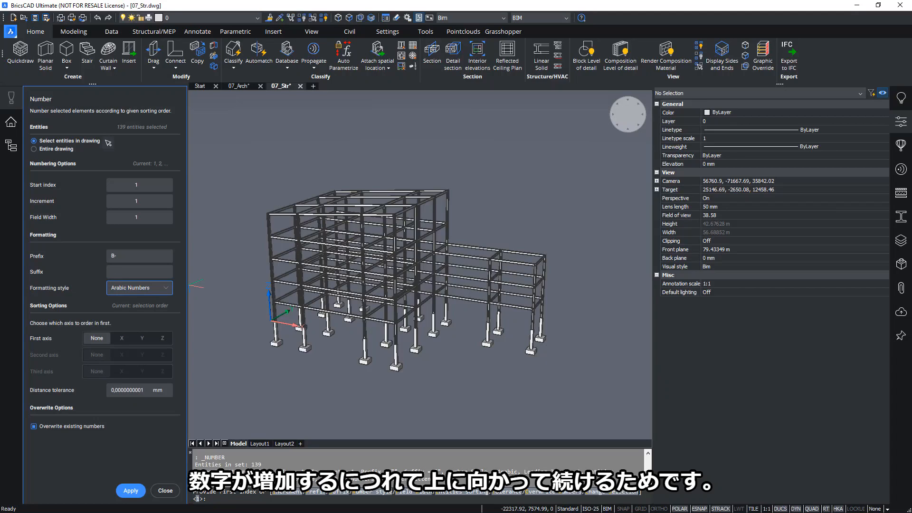
- Set the numbering sort order to Z as first axis, Y as second and X as third
{"action": "left_click", "coordinate": [163, 337]}
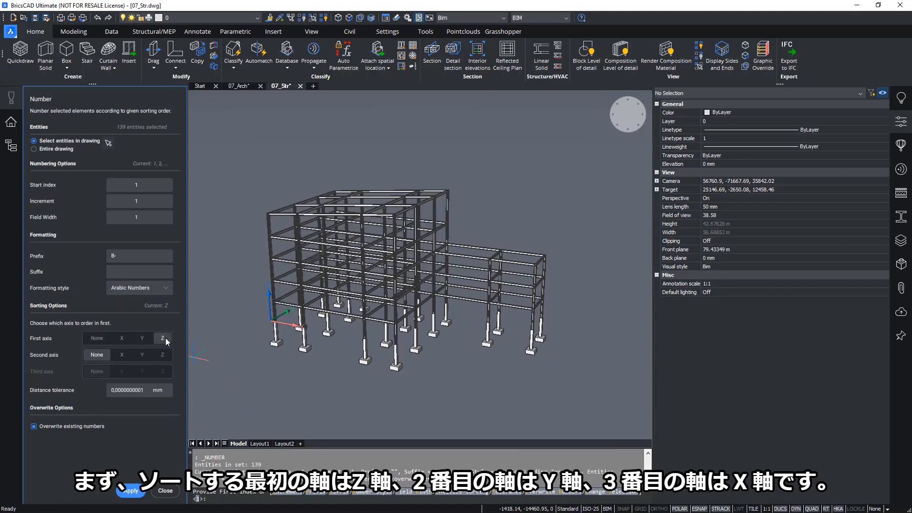
{"action": "left_click", "coordinate": [142, 355]}
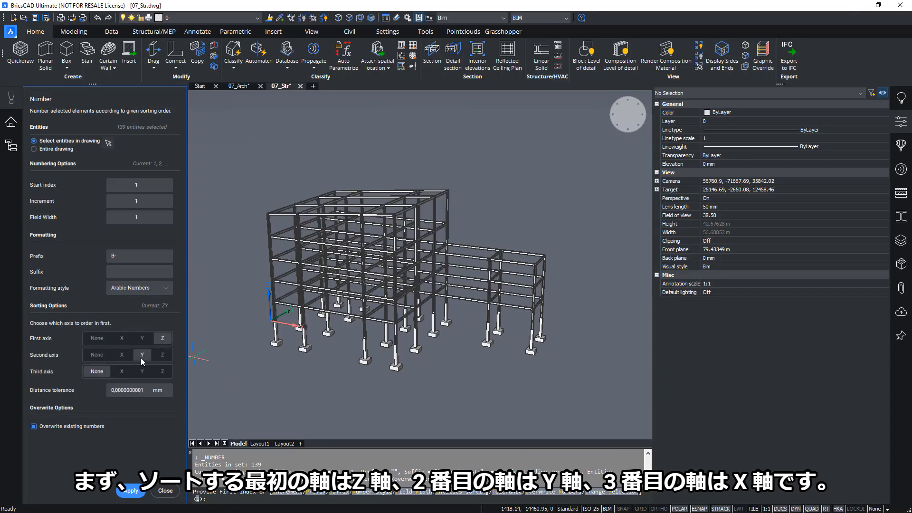
{"action": "left_click", "coordinate": [119, 374]}
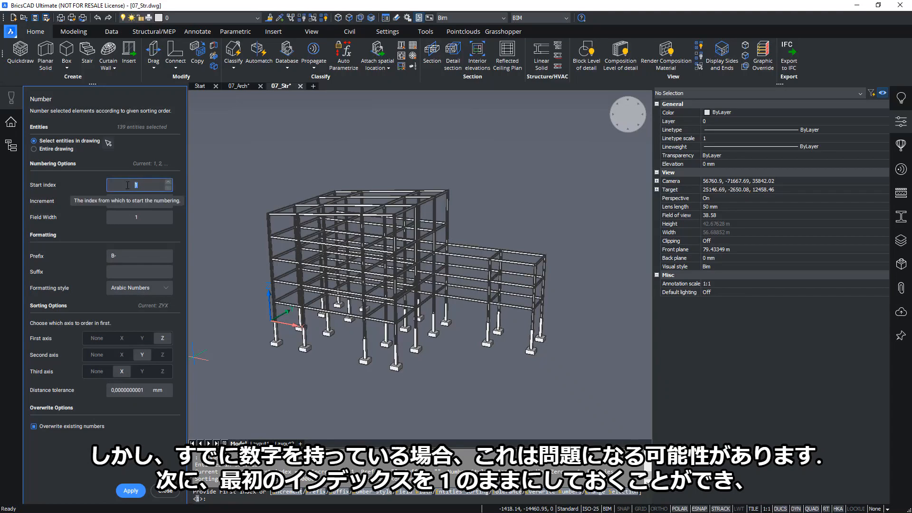
- Keep the start index and increment at 1 and apply the numbering to the selected beams
{"action": "left_click", "coordinate": [147, 200]}
{"action": "left_click_drag", "start_coordinate": [146, 200], "coordinate": [122, 199]}
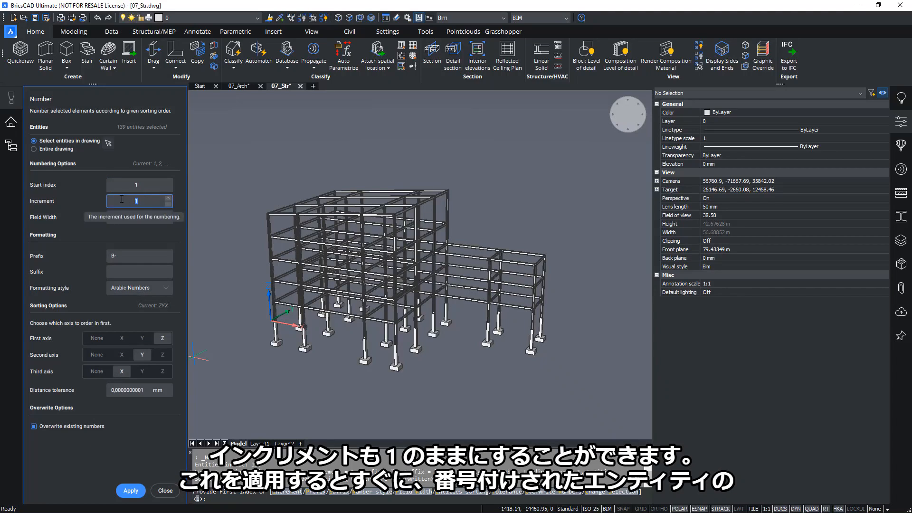
{"action": "left_click", "coordinate": [136, 490]}
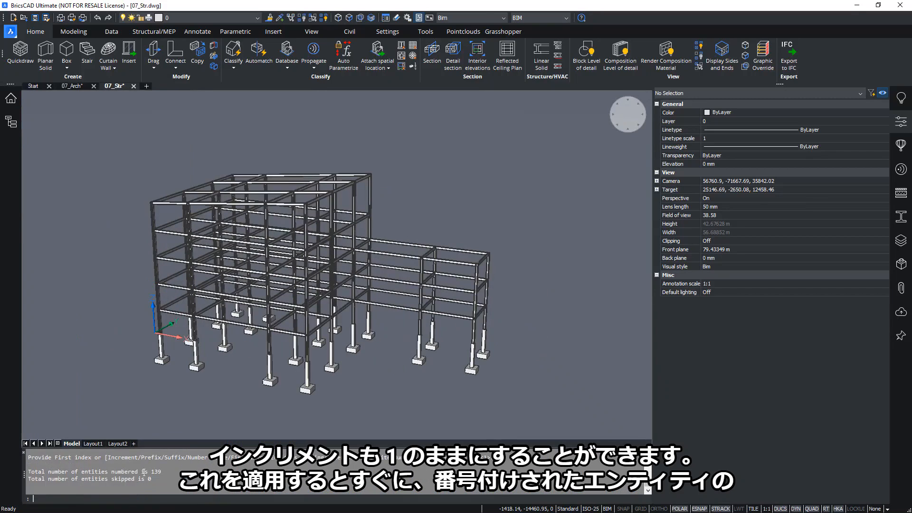
- Check how many entities were numbered and inspect the Number property of a lowest-level front beam
{"action": "left_click_drag", "start_coordinate": [166, 471], "coordinate": [59, 466]}
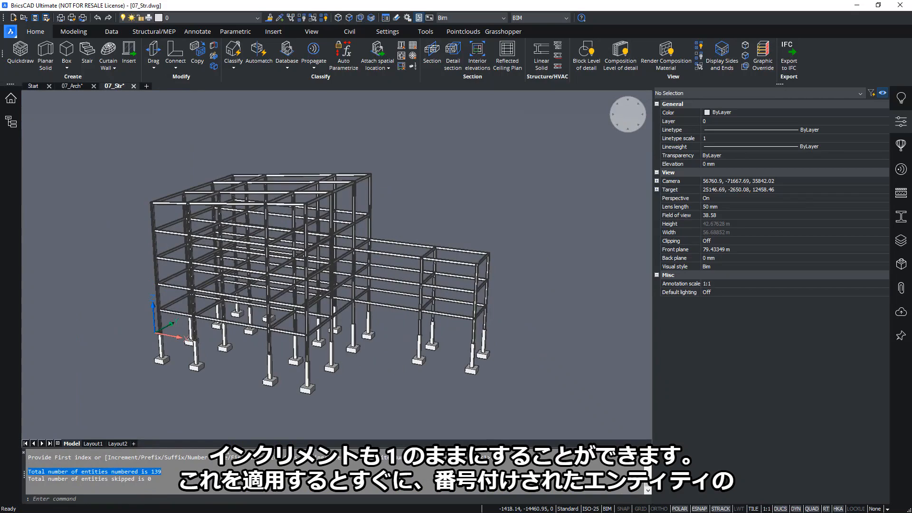
{"action": "key", "text": "Escape"}
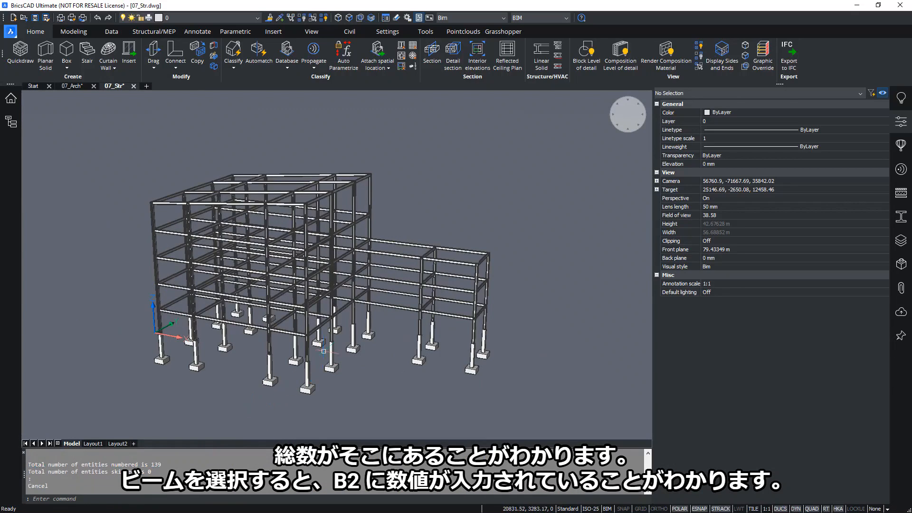
{"action": "left_click", "coordinate": [252, 325]}
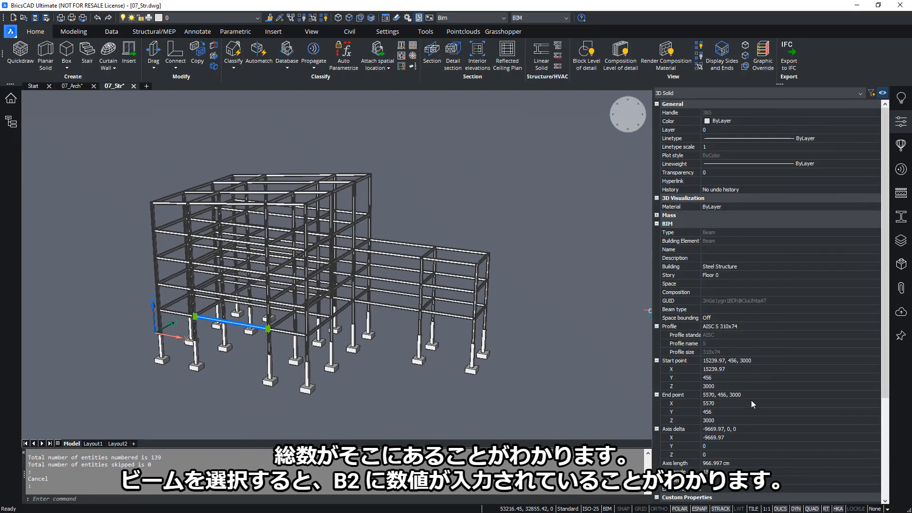
{"action": "scroll", "coordinate": [745, 391], "scroll_direction": "down", "scroll_amount": 2}
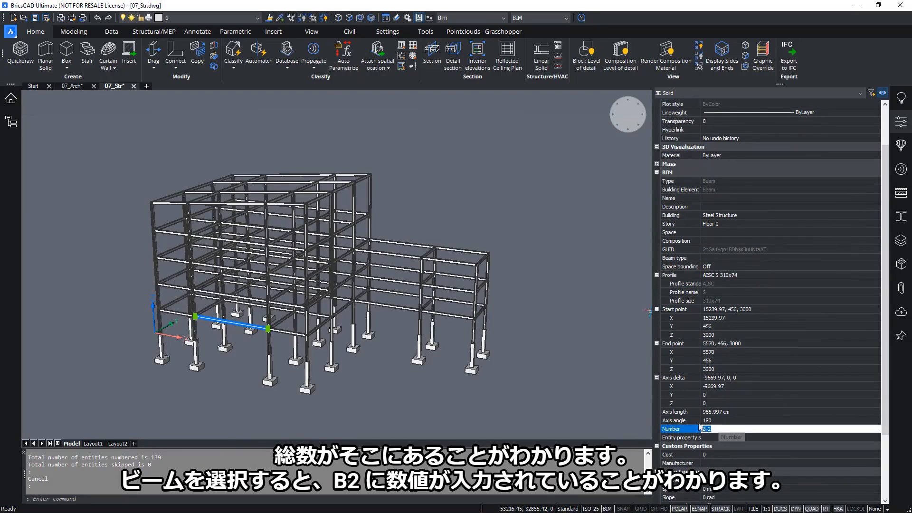
{"action": "key", "text": "Escape"}
- Open the custom structure tree configuration and begin adding a property after BIM Name in the Building Elements sorting
{"action": "left_click", "coordinate": [11, 124]}
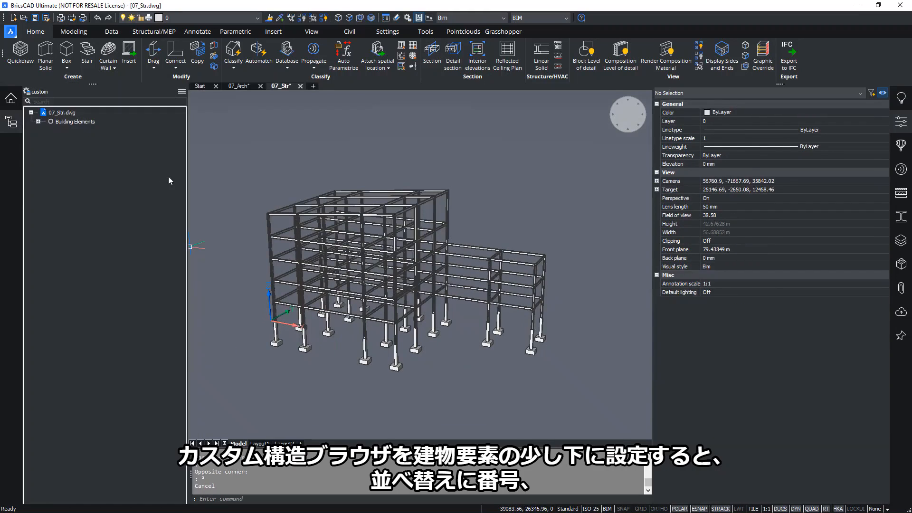
{"action": "left_click", "coordinate": [181, 92]}
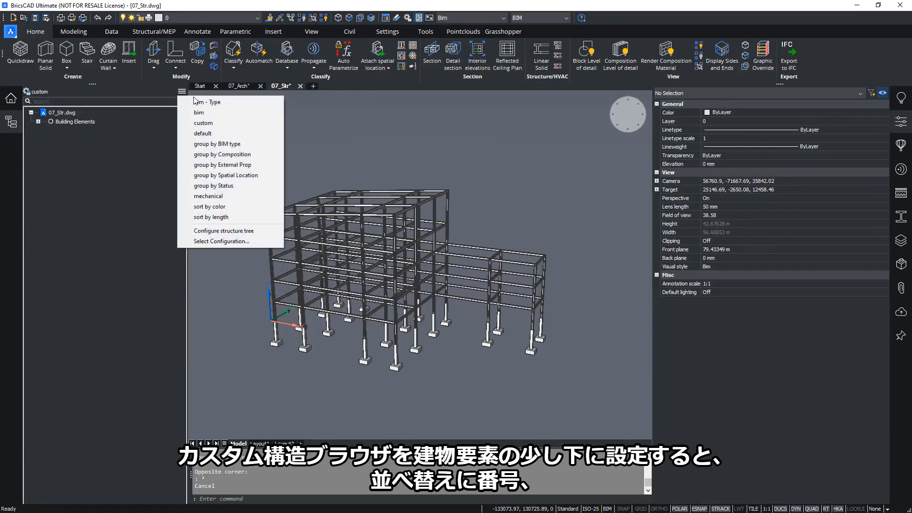
{"action": "left_click", "coordinate": [237, 231]}
{"action": "scroll", "coordinate": [233, 229], "scroll_direction": "up", "scroll_amount": 4}
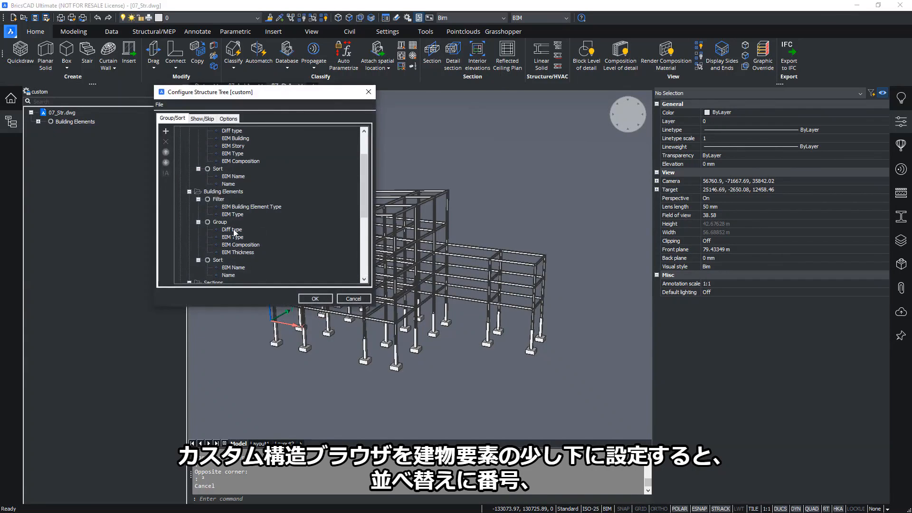
{"action": "left_click", "coordinate": [215, 192]}
{"action": "scroll", "coordinate": [226, 207], "scroll_direction": "down", "scroll_amount": 2}
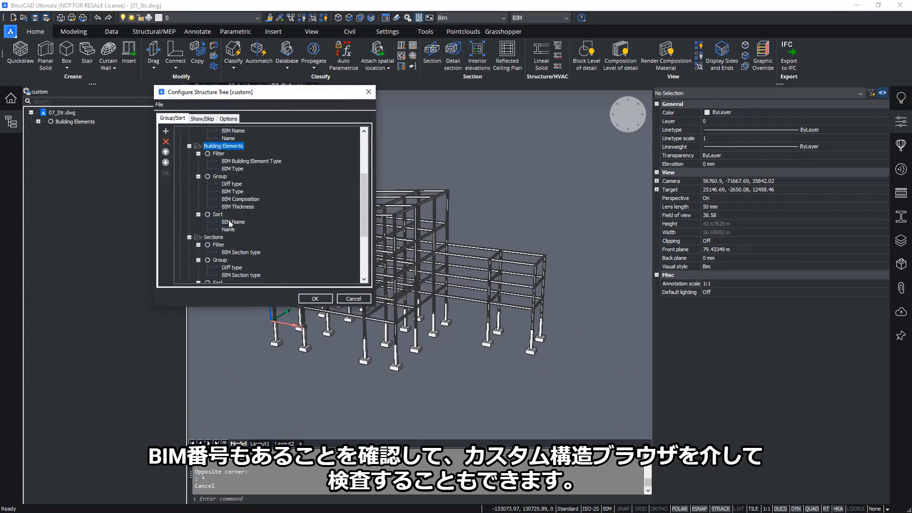
{"action": "left_click", "coordinate": [233, 222]}
{"action": "left_click", "coordinate": [166, 132]}
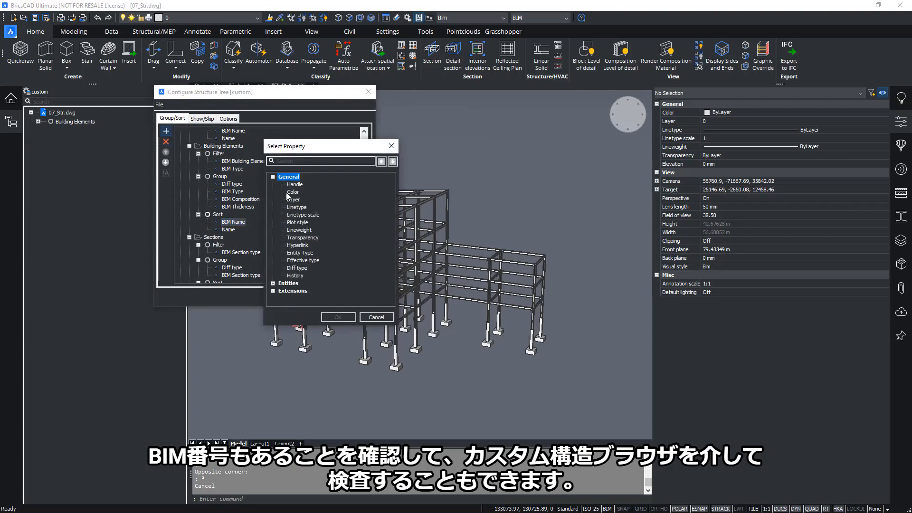
- Search the properties for "number", add BIM Number to the Building Elements sorting, and place it above BIM Name
{"action": "left_click", "coordinate": [286, 161]}
{"action": "type", "text": "number"}
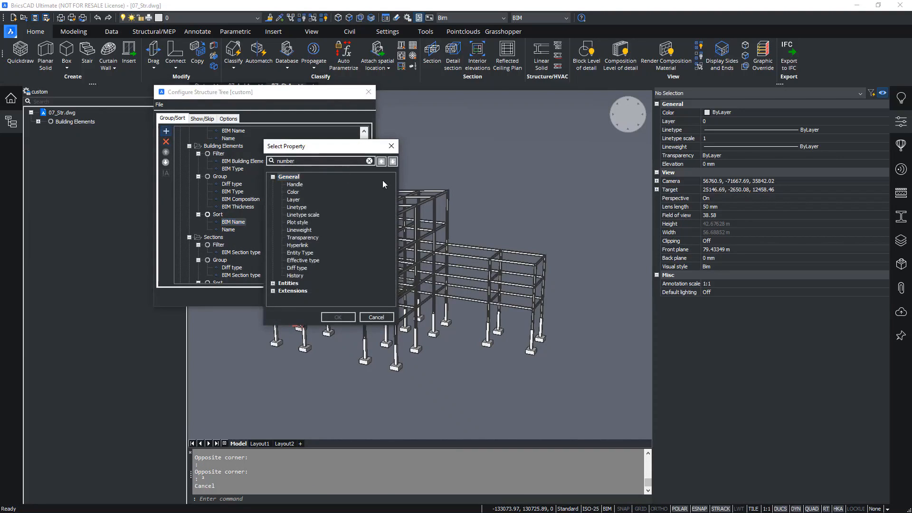
{"action": "left_click", "coordinate": [393, 162]}
{"action": "left_click", "coordinate": [392, 162]}
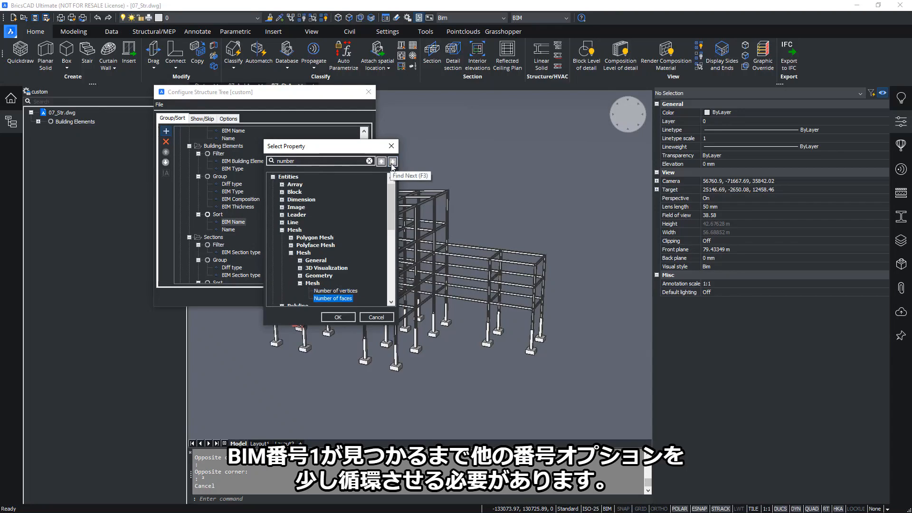
{"action": "left_click", "coordinate": [392, 162]}
{"action": "left_click", "coordinate": [393, 162]}
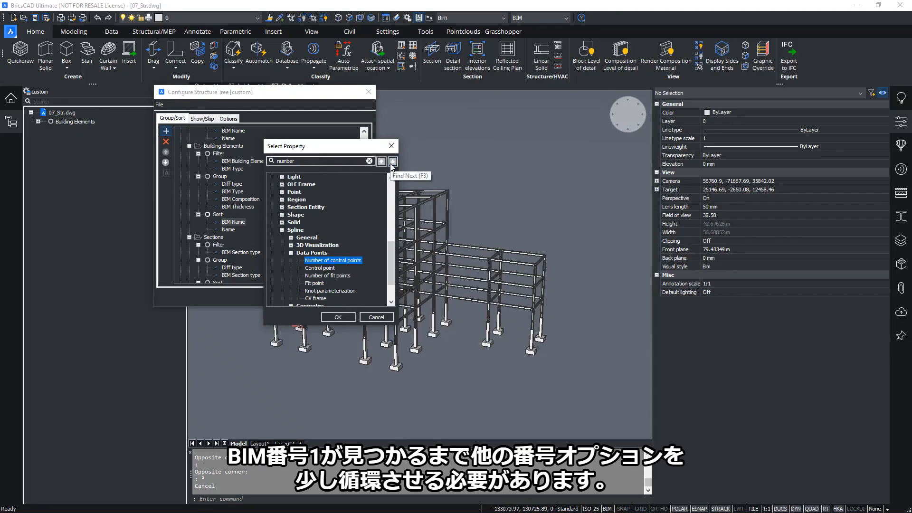
{"action": "left_click", "coordinate": [393, 162]}
{"action": "left_click", "coordinate": [392, 162]}
{"action": "left_click", "coordinate": [392, 162]}
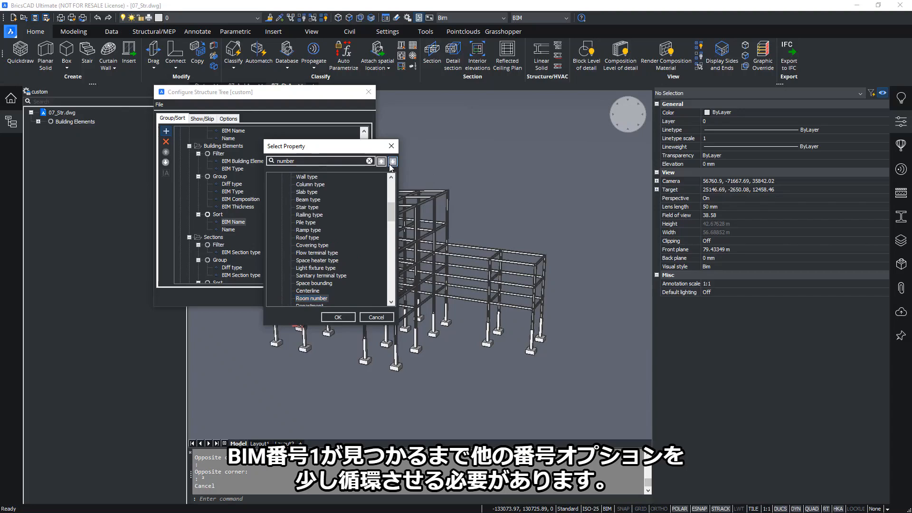
{"action": "left_click", "coordinate": [392, 162]}
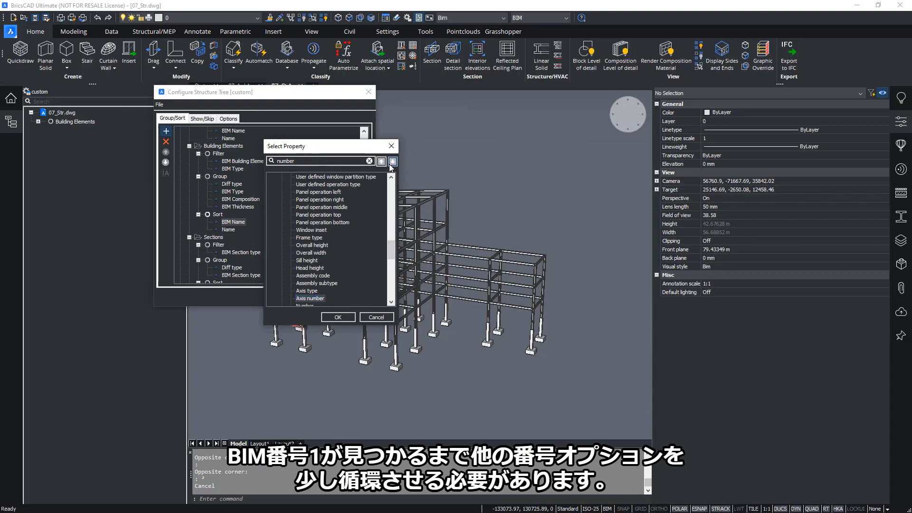
{"action": "left_click", "coordinate": [337, 317]}
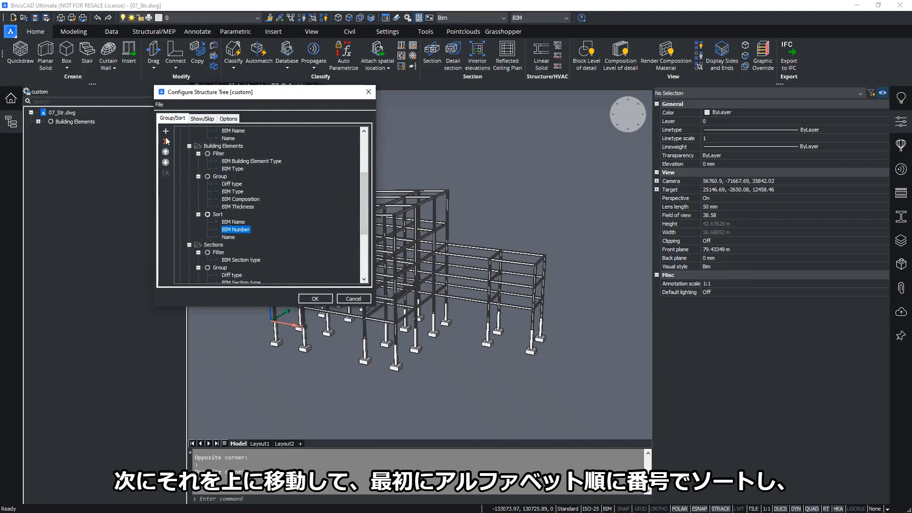
{"action": "left_click", "coordinate": [166, 153]}
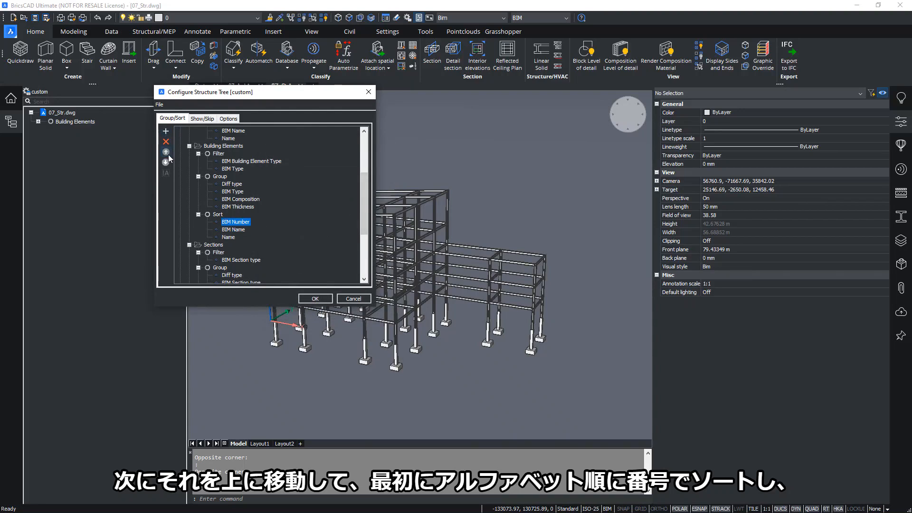
{"action": "left_click", "coordinate": [315, 299]}
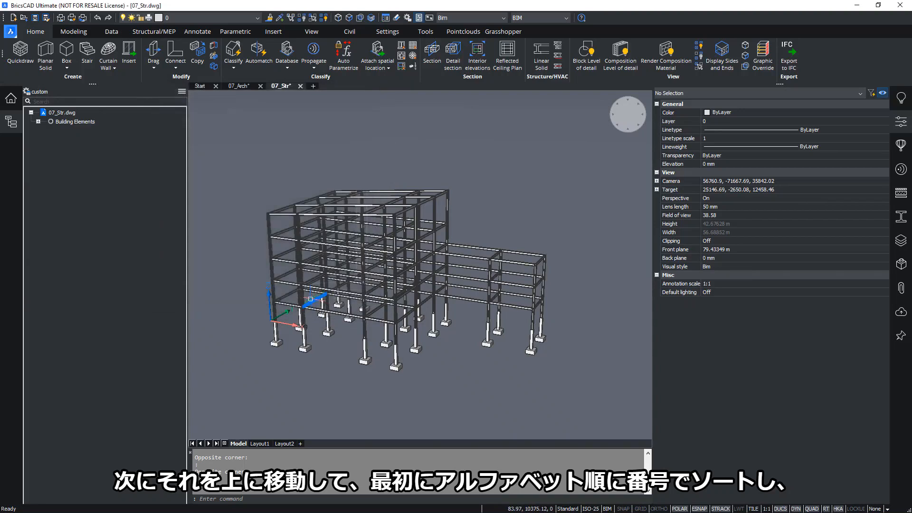
- Expand the Beam group down to its individual elements in the structure tree and select beam B-1
{"action": "left_click", "coordinate": [38, 122]}
{"action": "left_click", "coordinate": [46, 134]}
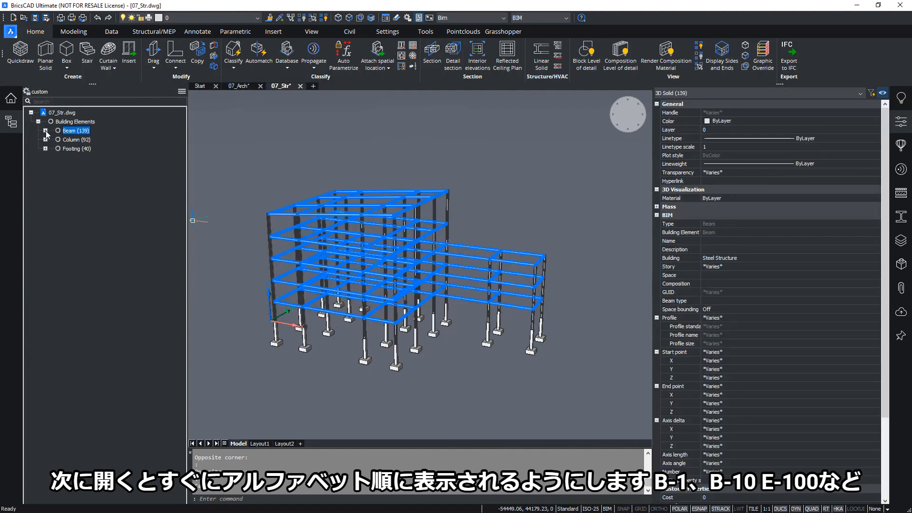
{"action": "left_click", "coordinate": [45, 131]}
{"action": "left_click", "coordinate": [52, 139]}
{"action": "left_click", "coordinate": [81, 149]}
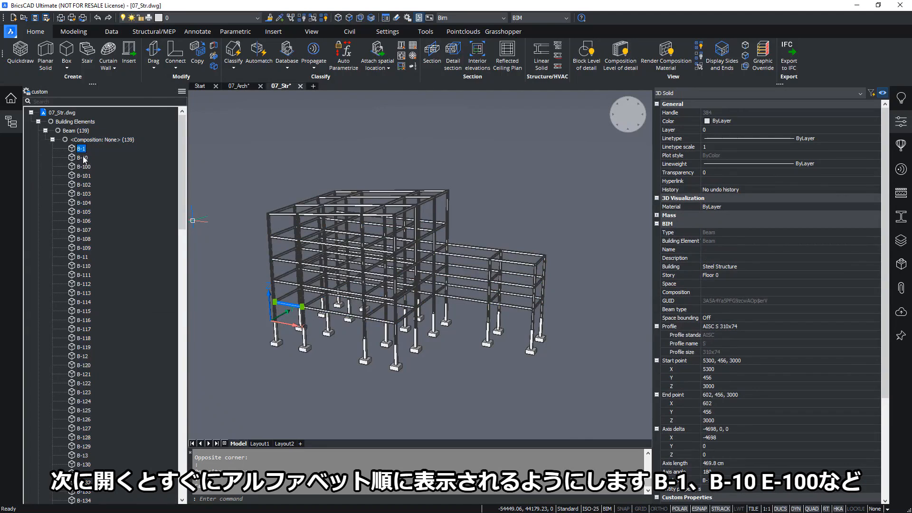
- Select beams B-10 to B-105 one after another in the structure tree to check their location and classification in the model
{"action": "left_click", "coordinate": [85, 158]}
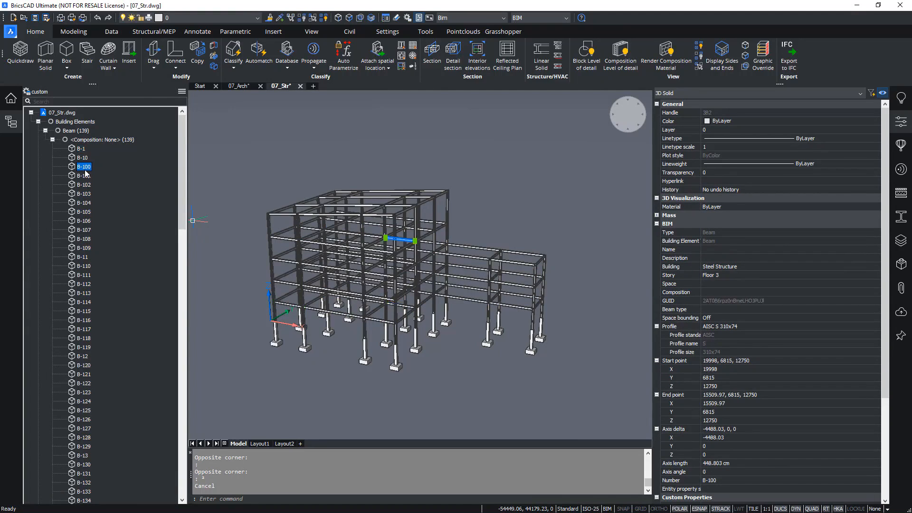
{"action": "left_click", "coordinate": [86, 177]}
{"action": "left_click", "coordinate": [85, 185]}
{"action": "left_click", "coordinate": [84, 194]}
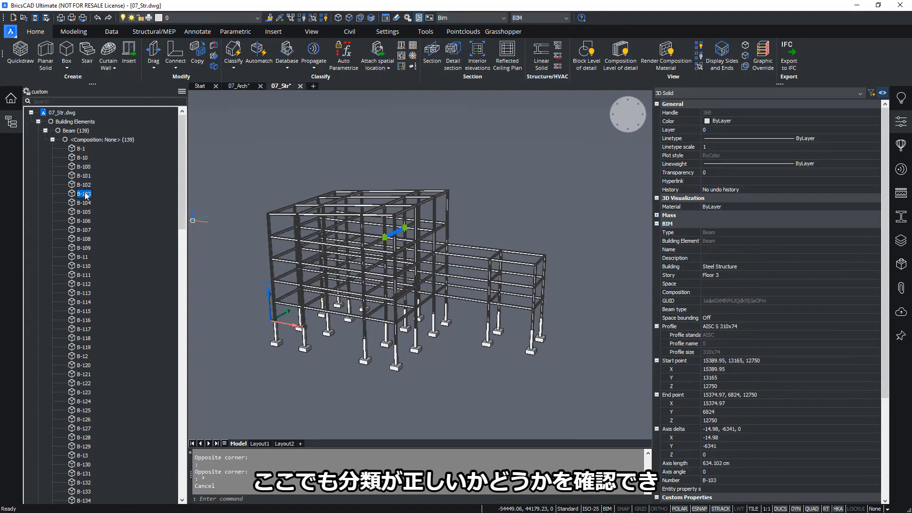
{"action": "left_click", "coordinate": [85, 203]}
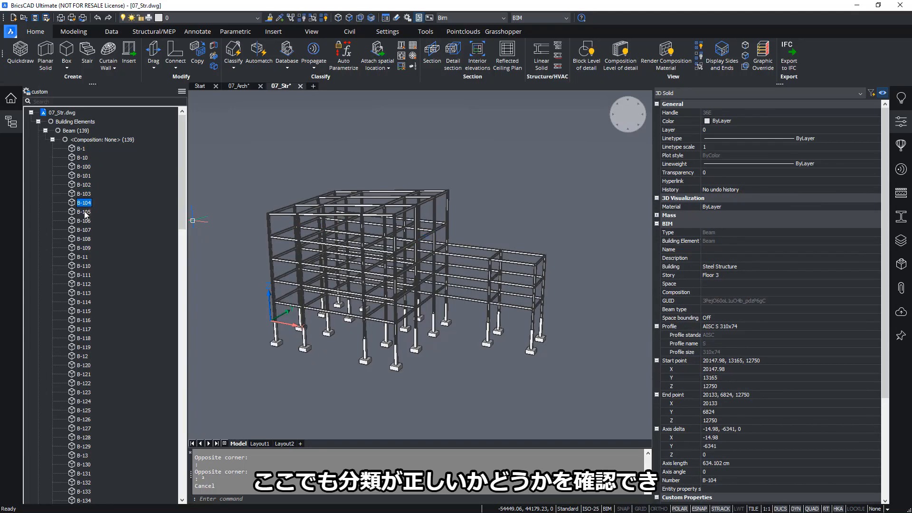
{"action": "left_click", "coordinate": [86, 213]}
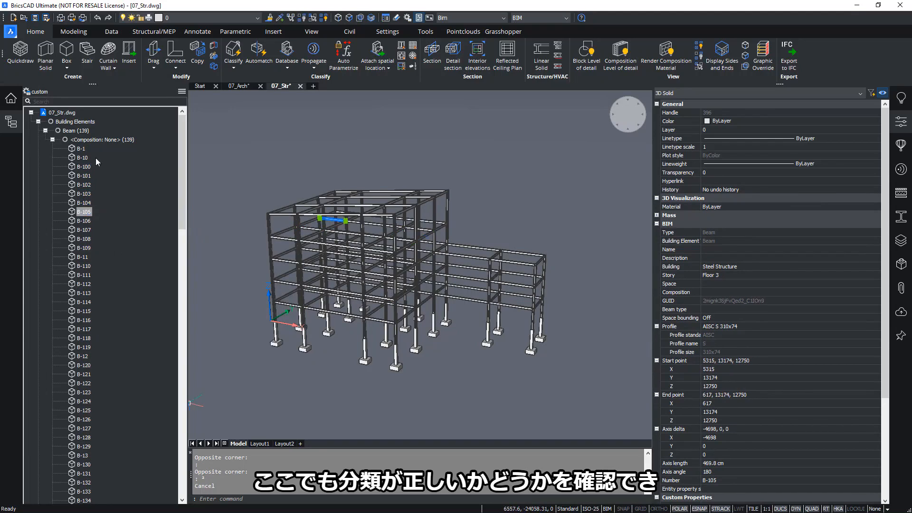
- Search the structure tree for B-101 and select the matching beam
{"action": "left_click", "coordinate": [63, 101]}
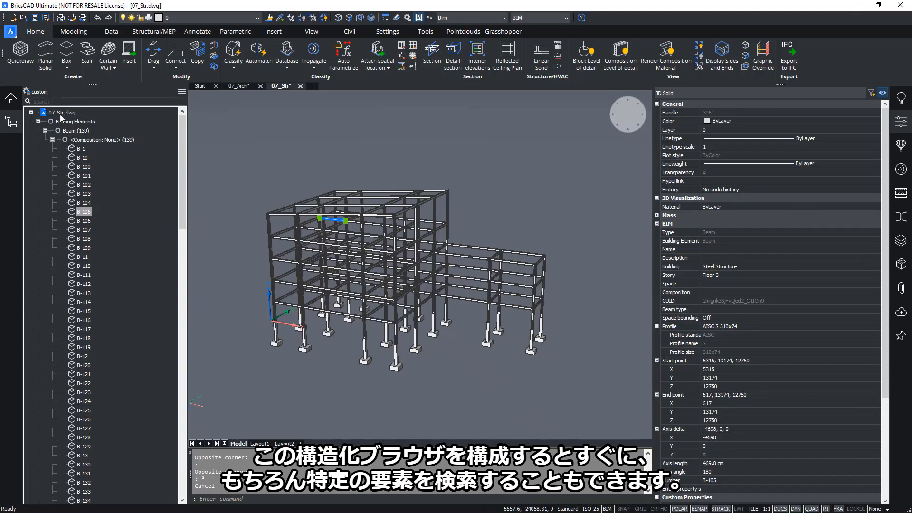
{"action": "type", "text": "B-101"}
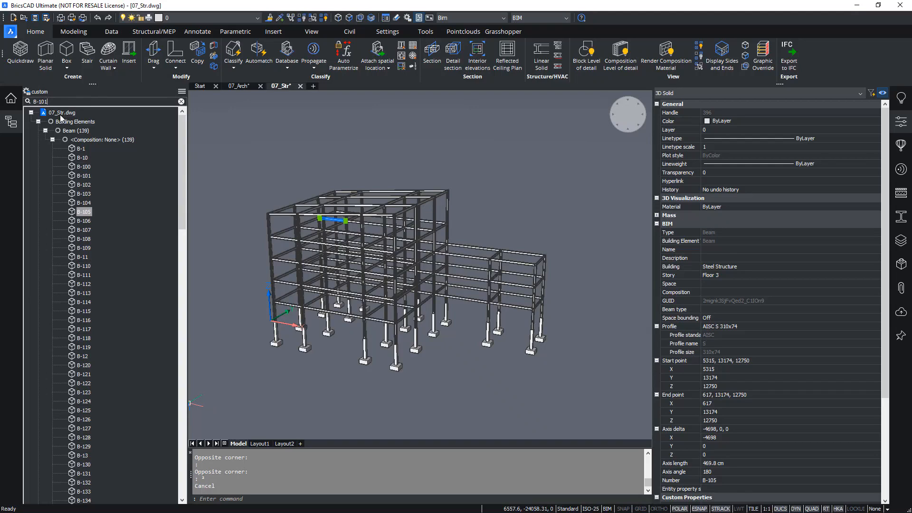
{"action": "key", "text": "Return"}
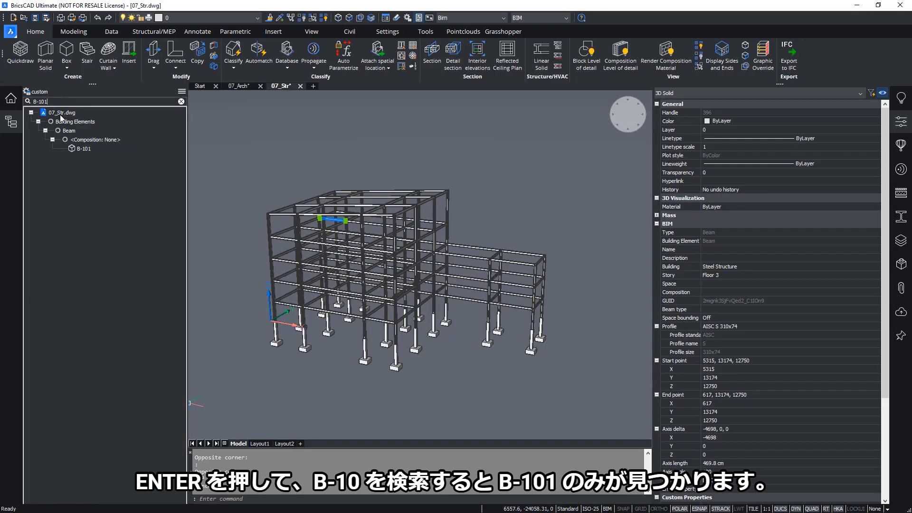
{"action": "left_click", "coordinate": [83, 150]}
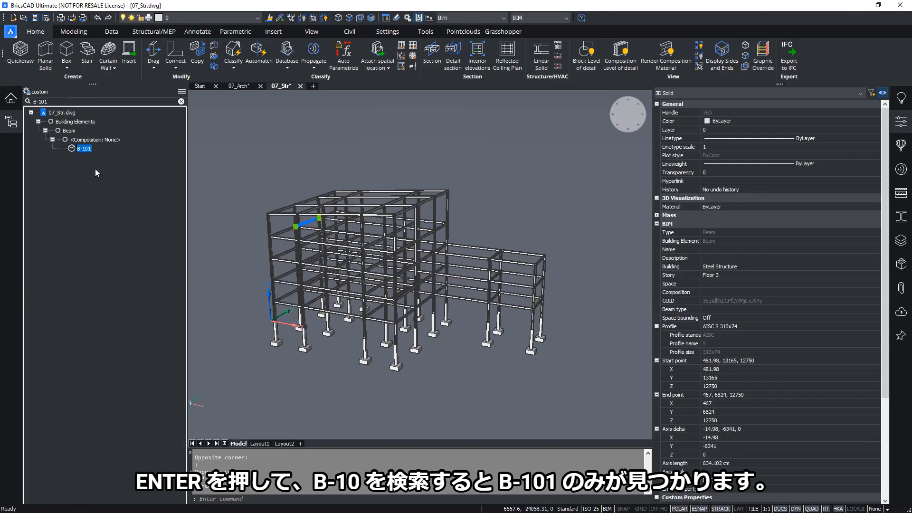
- Clear the B-101 search so the structure tree lists all beams again
{"action": "left_click", "coordinate": [53, 101]}
{"action": "key", "text": "BackSpace"}
{"action": "key", "text": "Return"}
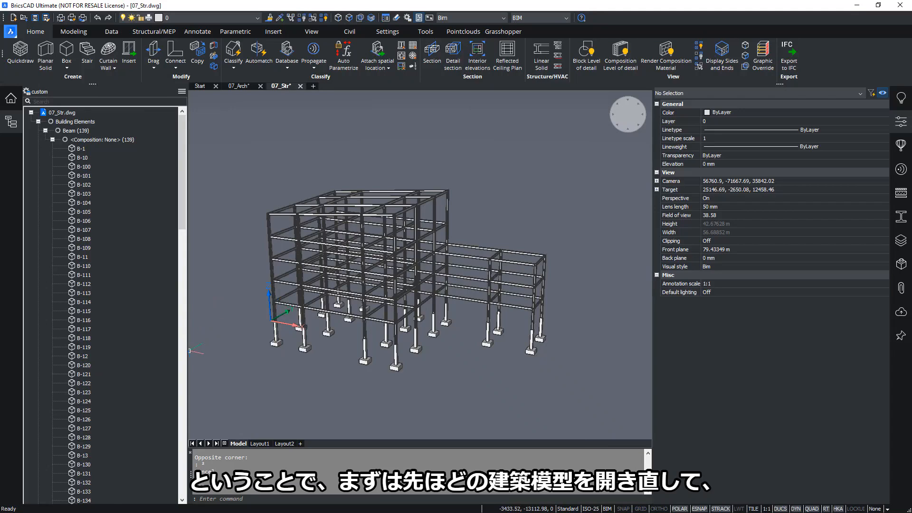
- Switch to the 07_Arch drawing and turn on clipping for the vertical section plane through the main building
{"action": "left_click", "coordinate": [237, 86]}
{"action": "middle_click_drag", "start_coordinate": [258, 326], "coordinate": [302, 391]}
{"action": "scroll", "coordinate": [315, 317], "scroll_direction": "up", "scroll_amount": 3}
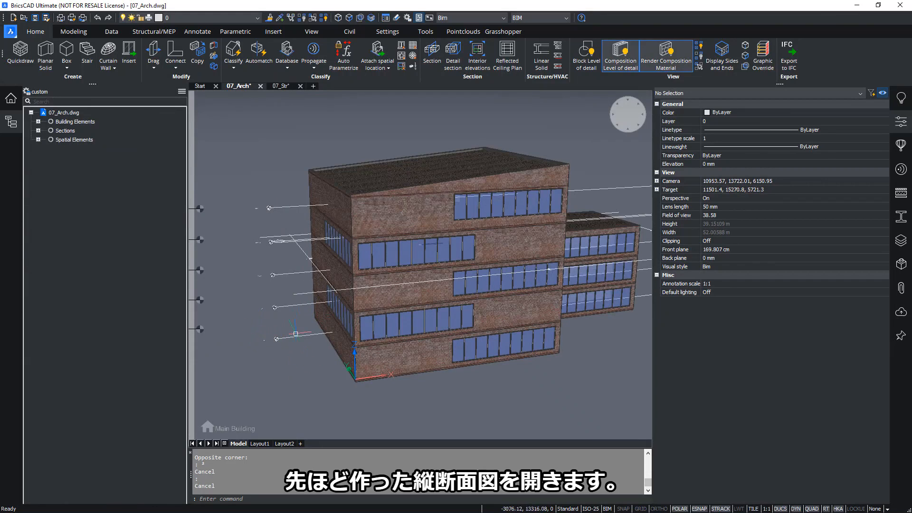
{"action": "scroll", "coordinate": [306, 275], "scroll_direction": "up", "scroll_amount": 6}
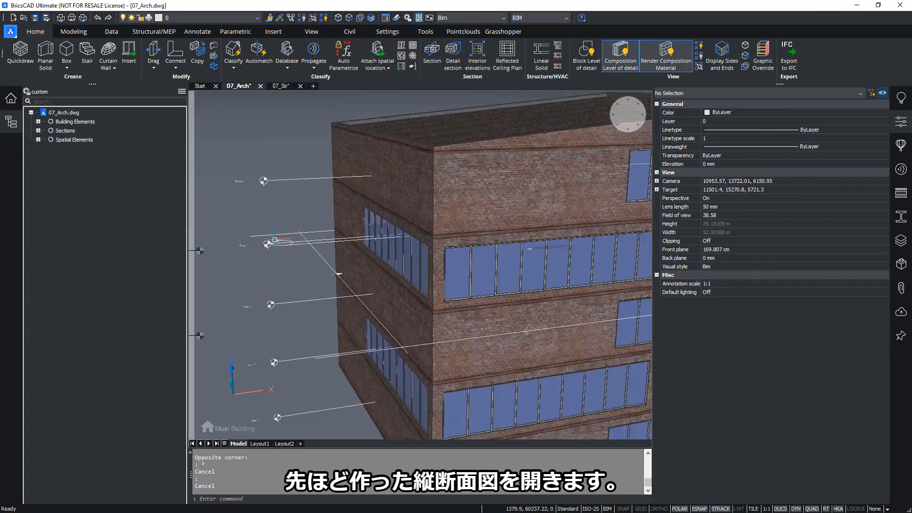
{"action": "double_click", "coordinate": [311, 250]}
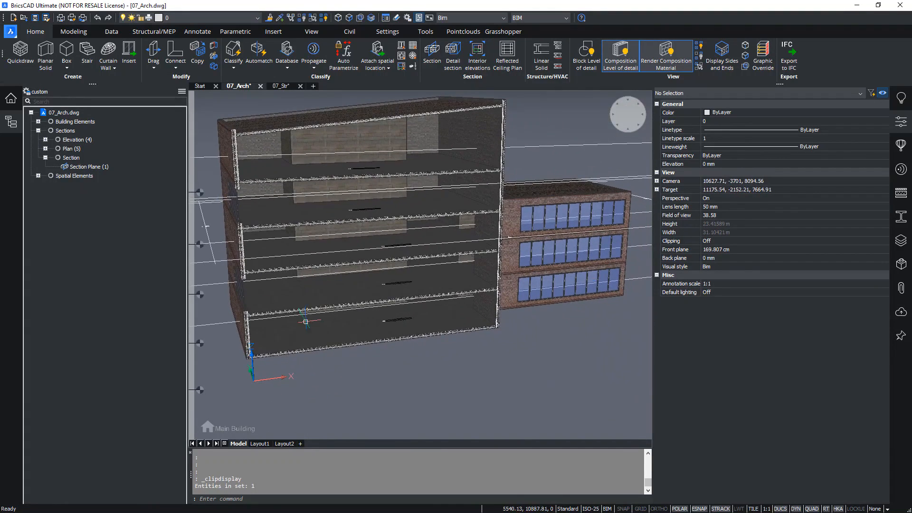
- Select the large Floor 4 space in the cut-open building through its Space 16 label
{"action": "mouse_move", "coordinate": [307, 319]}
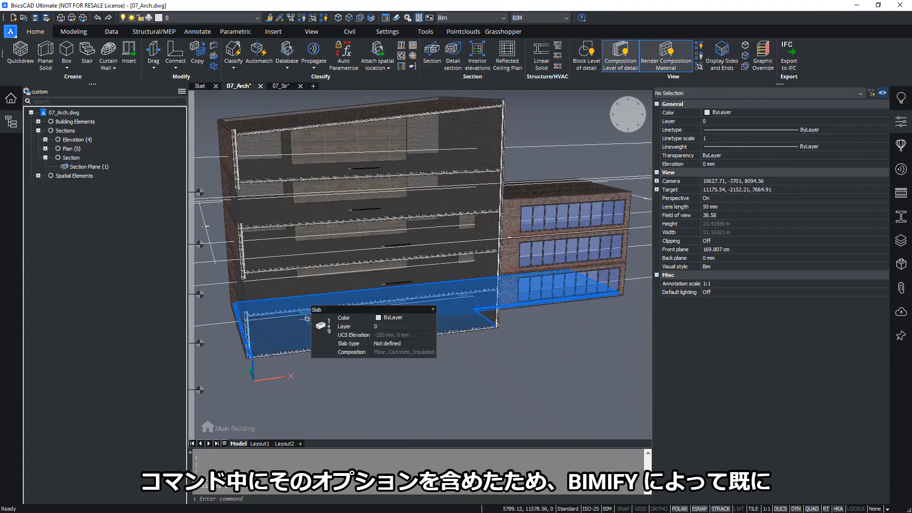
{"action": "mouse_move", "coordinate": [366, 218]}
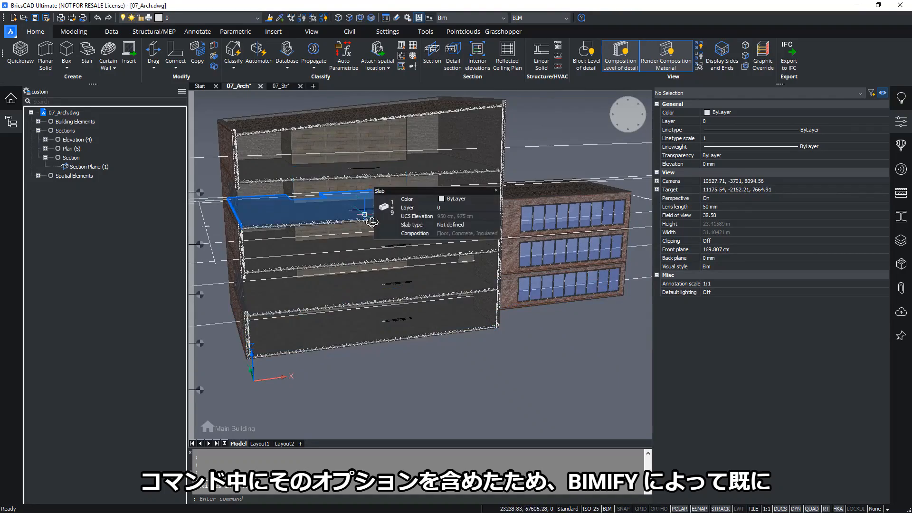
{"action": "middle_click_drag", "start_coordinate": [372, 221], "coordinate": [292, 255], "text": "shift"}
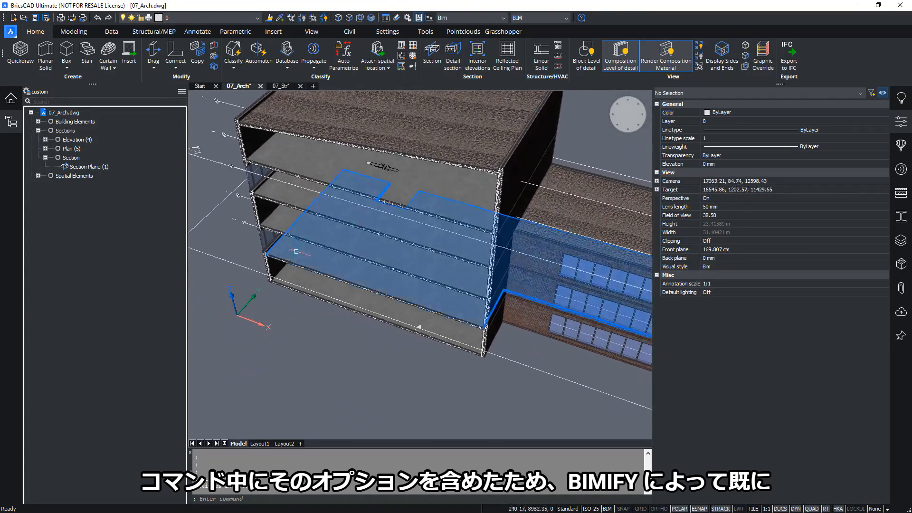
{"action": "scroll", "coordinate": [387, 190], "scroll_direction": "up", "scroll_amount": 5}
{"action": "mouse_move", "coordinate": [385, 178]}
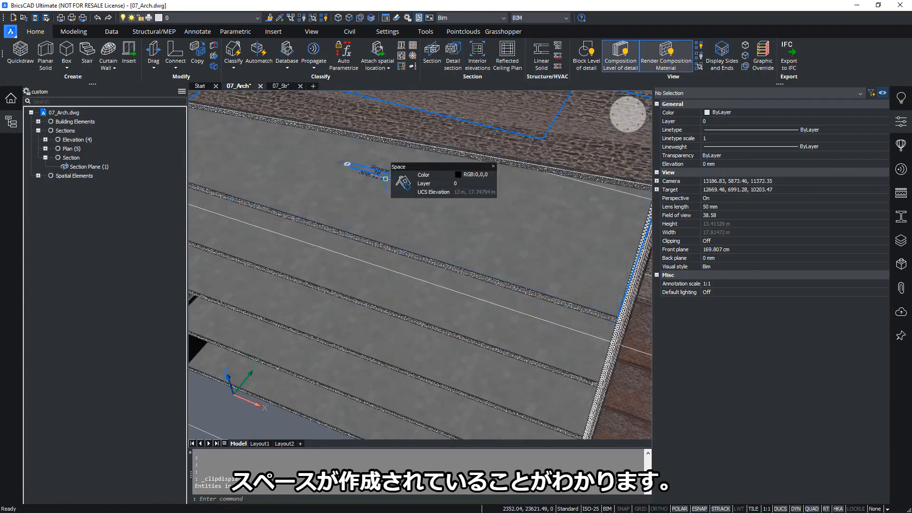
{"action": "scroll", "coordinate": [385, 178], "scroll_direction": "up", "scroll_amount": 4}
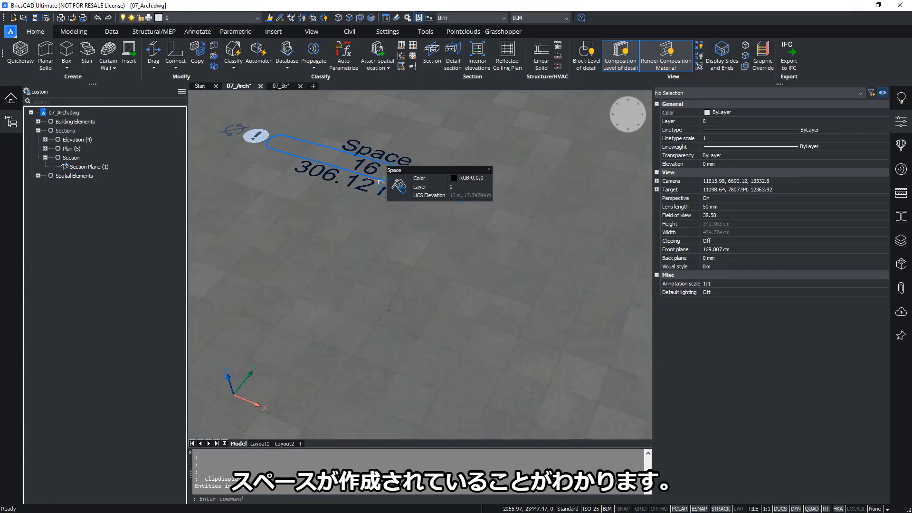
{"action": "left_click", "coordinate": [380, 181]}
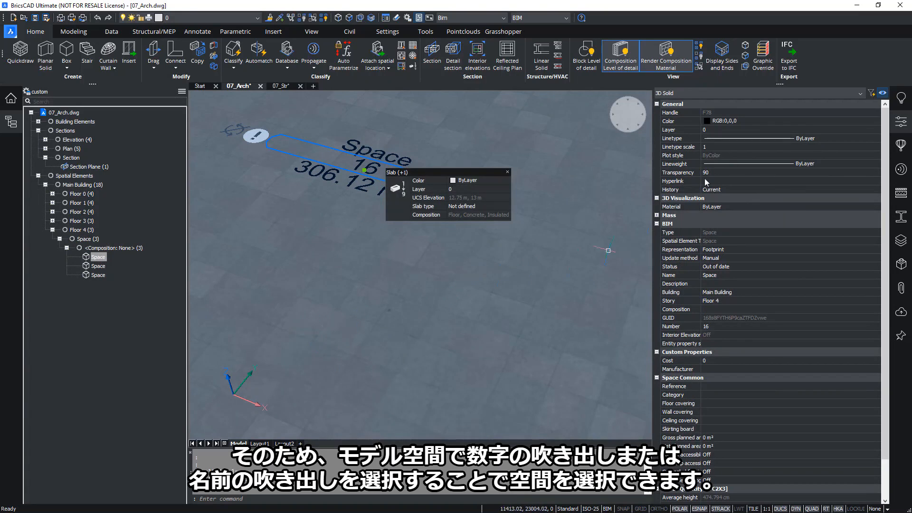
{"action": "key", "text": "Escape"}
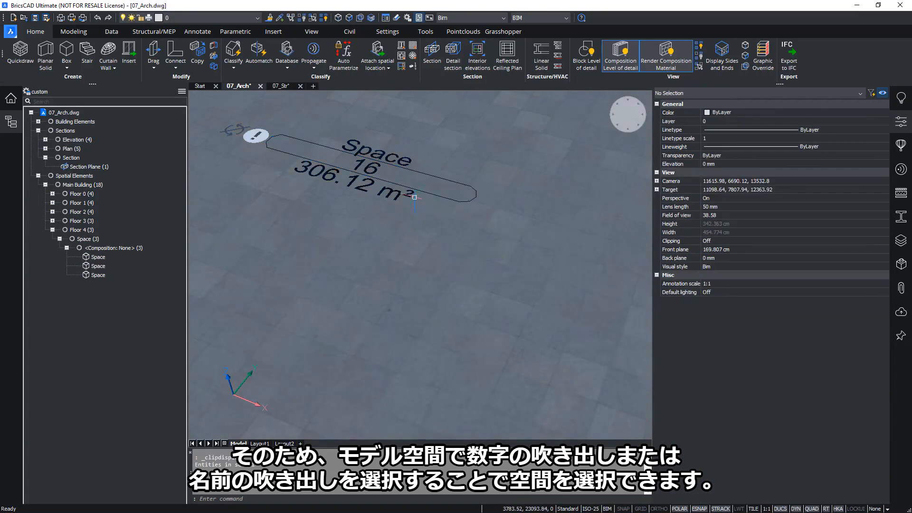
{"action": "left_click", "coordinate": [415, 195]}
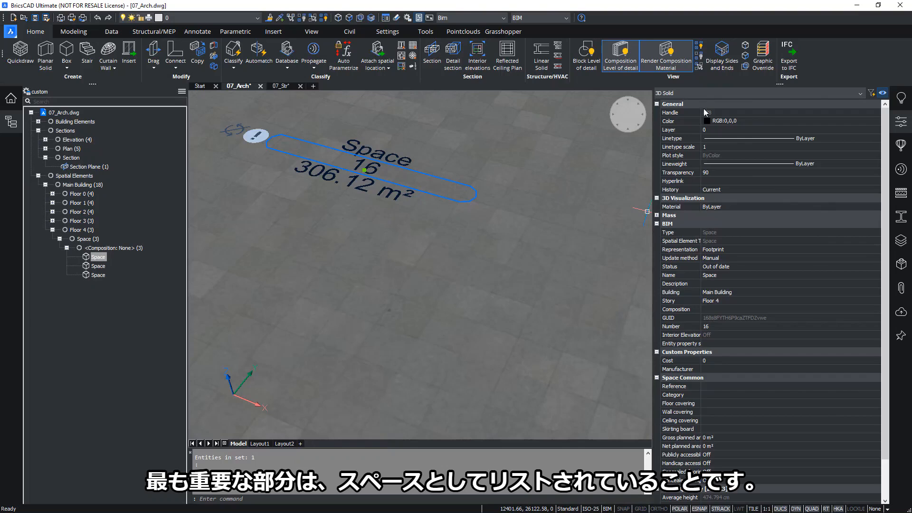
- Examine the selected space's BIM type, its Space Common category and covering fields, and its Space Quantity values
{"action": "scroll", "coordinate": [796, 258], "scroll_direction": "down", "scroll_amount": 1}
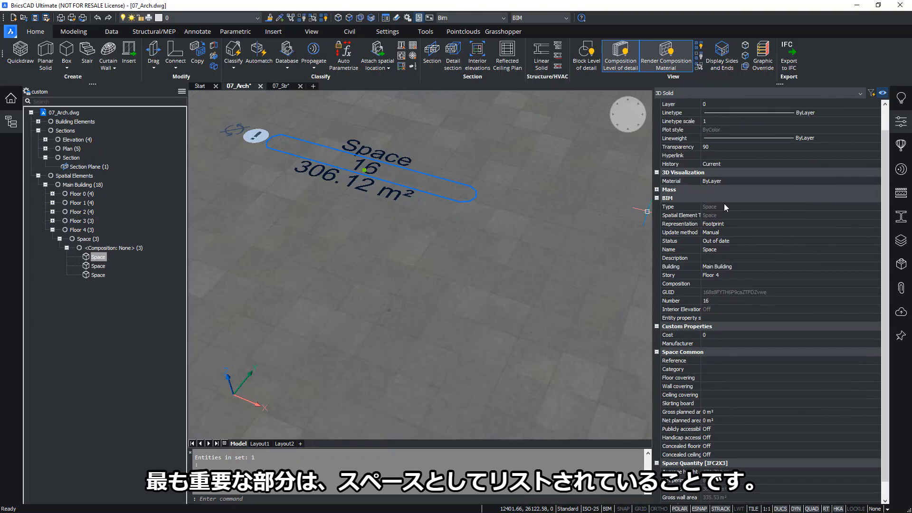
{"action": "left_click", "coordinate": [724, 207]}
{"action": "left_click_drag", "start_coordinate": [723, 206], "coordinate": [701, 205]}
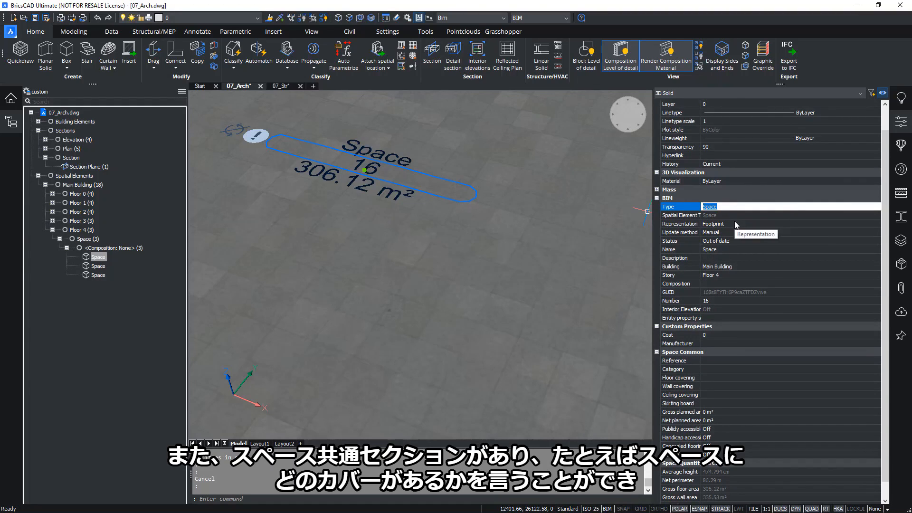
{"action": "scroll", "coordinate": [735, 225], "scroll_direction": "down", "scroll_amount": 1}
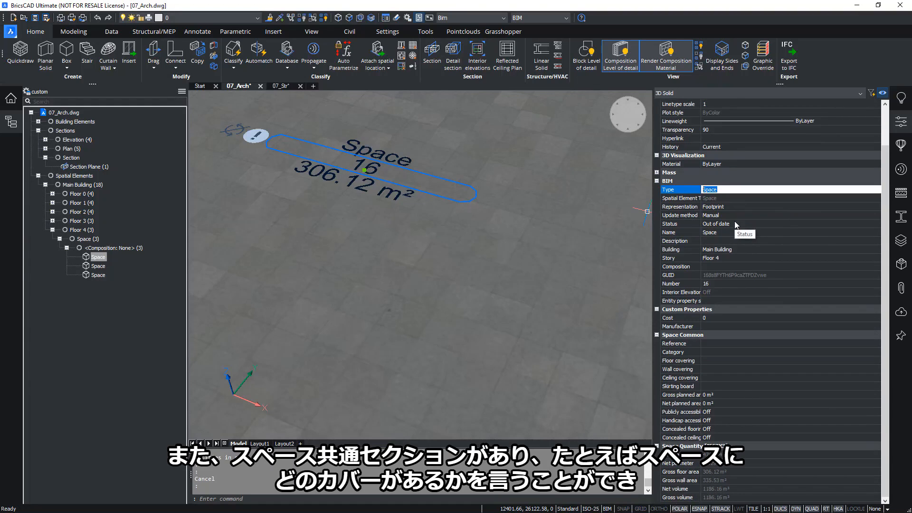
{"action": "left_click", "coordinate": [716, 350]}
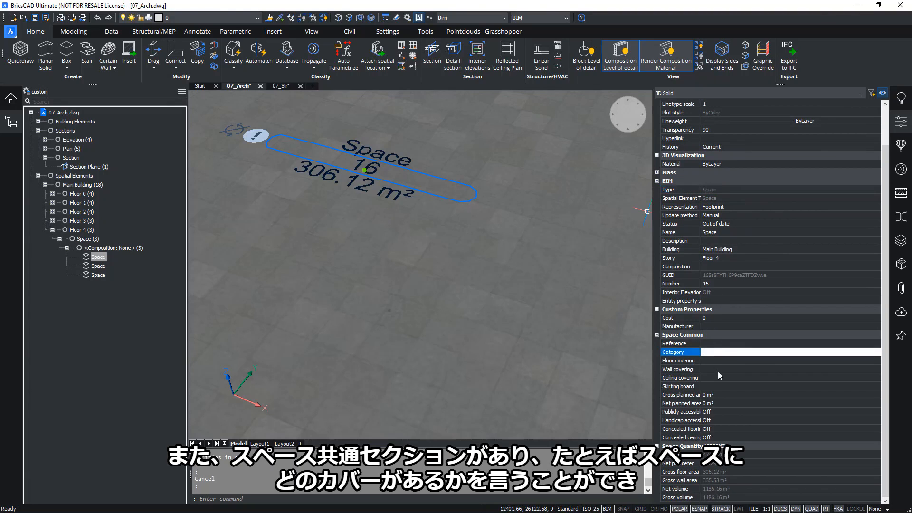
{"action": "left_click", "coordinate": [716, 377]}
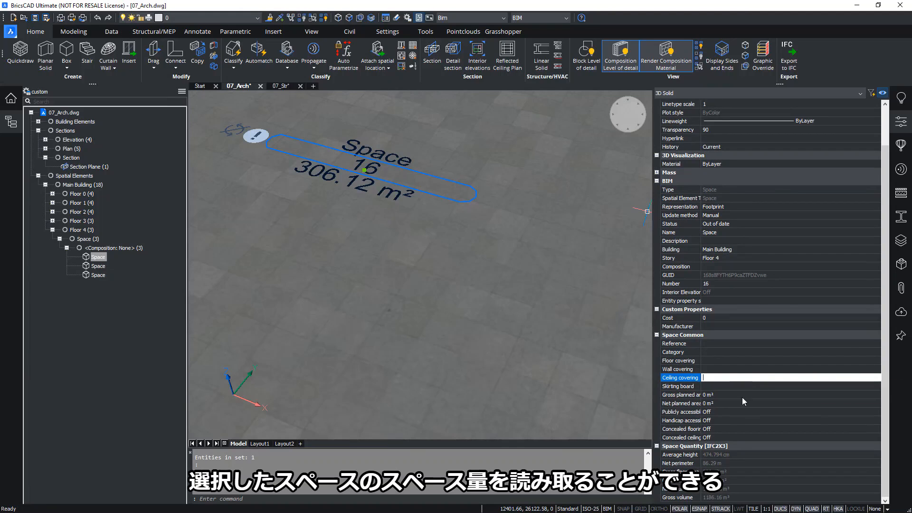
{"action": "left_click", "coordinate": [733, 454]}
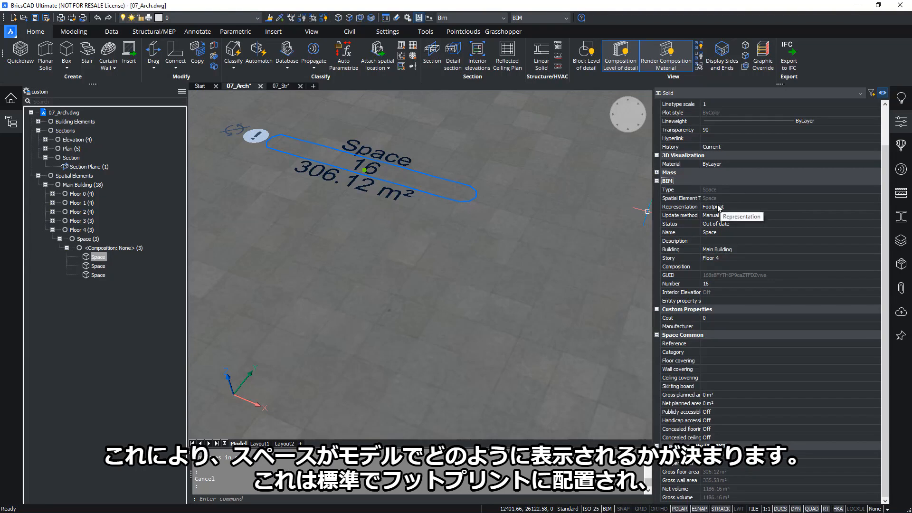
- Set the selected Floor 4 space's Representation to Solid and view its volume under the sloped roof
{"action": "scroll", "coordinate": [387, 250], "scroll_direction": "down", "scroll_amount": 5}
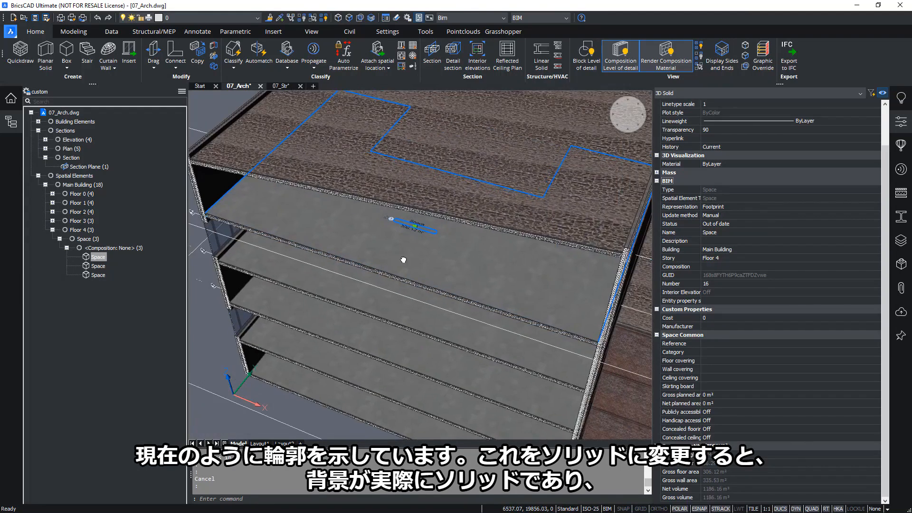
{"action": "left_click", "coordinate": [722, 207]}
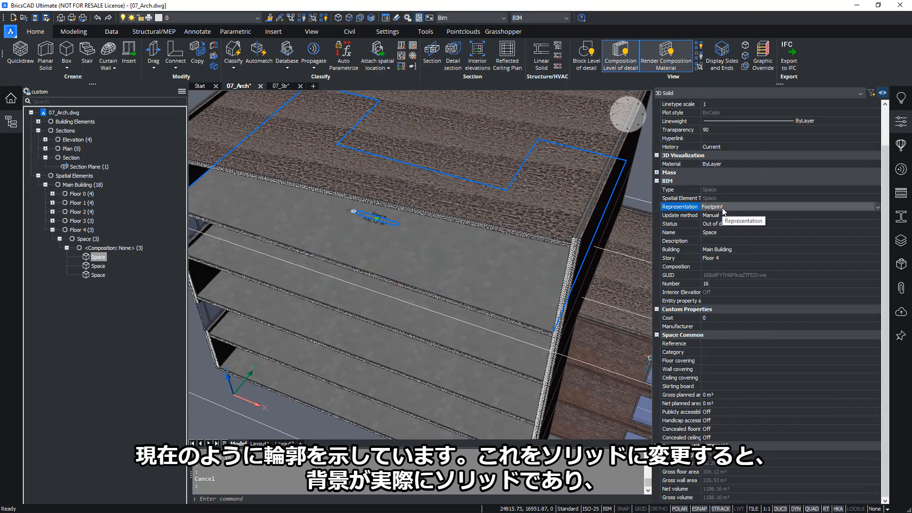
{"action": "left_click", "coordinate": [724, 208]}
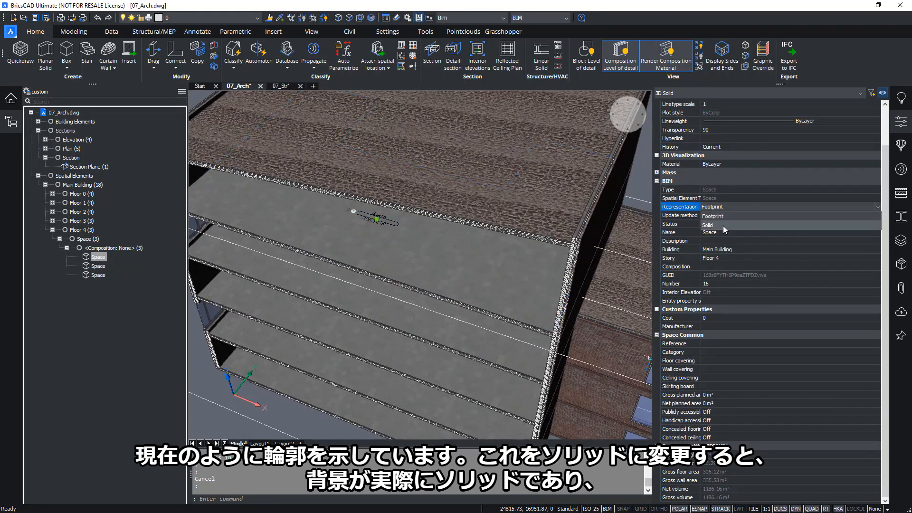
{"action": "left_click", "coordinate": [712, 226]}
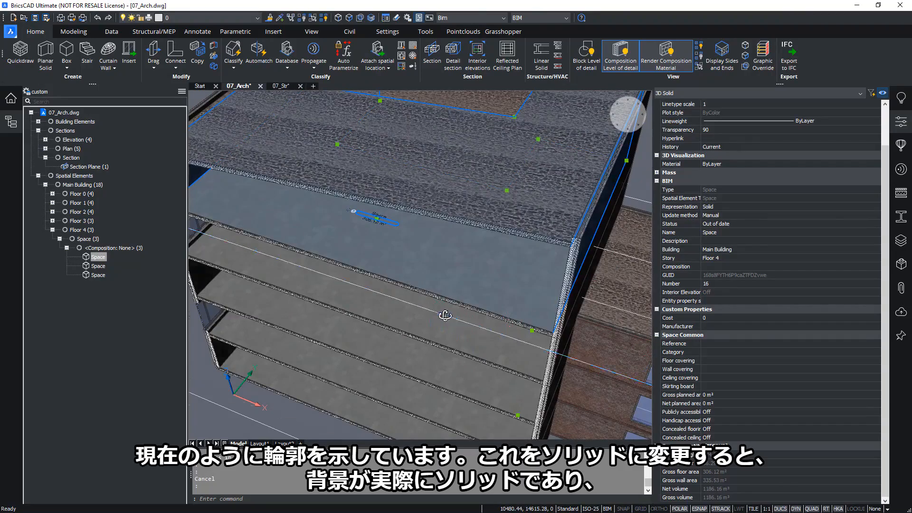
{"action": "middle_click_drag", "start_coordinate": [441, 313], "coordinate": [502, 283], "text": "shift"}
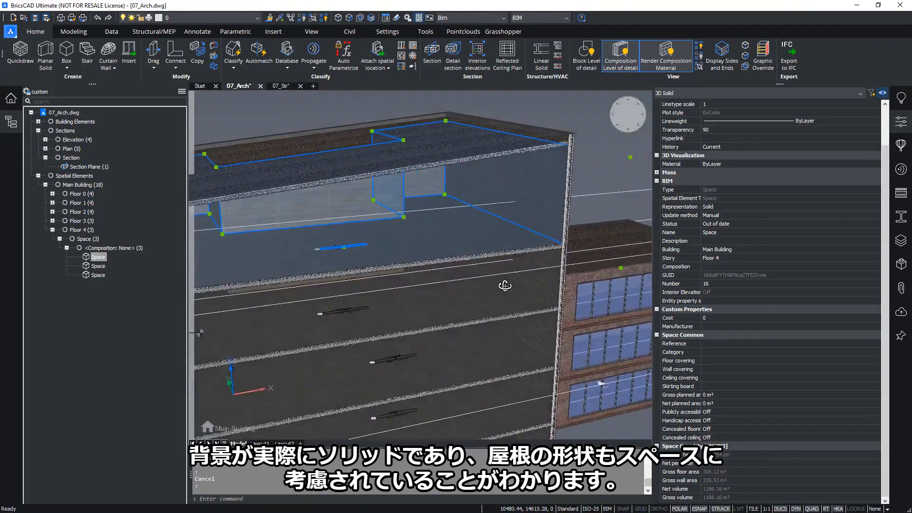
{"action": "scroll", "coordinate": [467, 288], "scroll_direction": "down", "scroll_amount": 5}
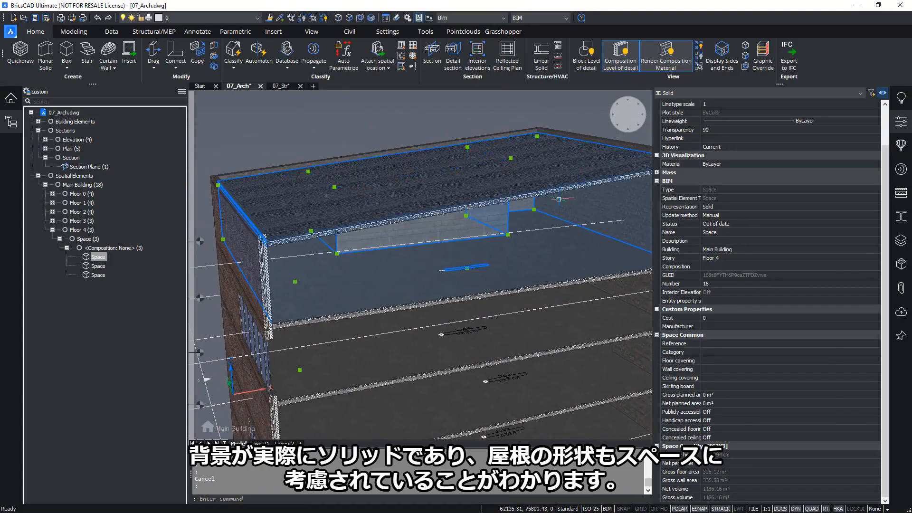
{"action": "middle_click_drag", "start_coordinate": [492, 249], "coordinate": [426, 229]}
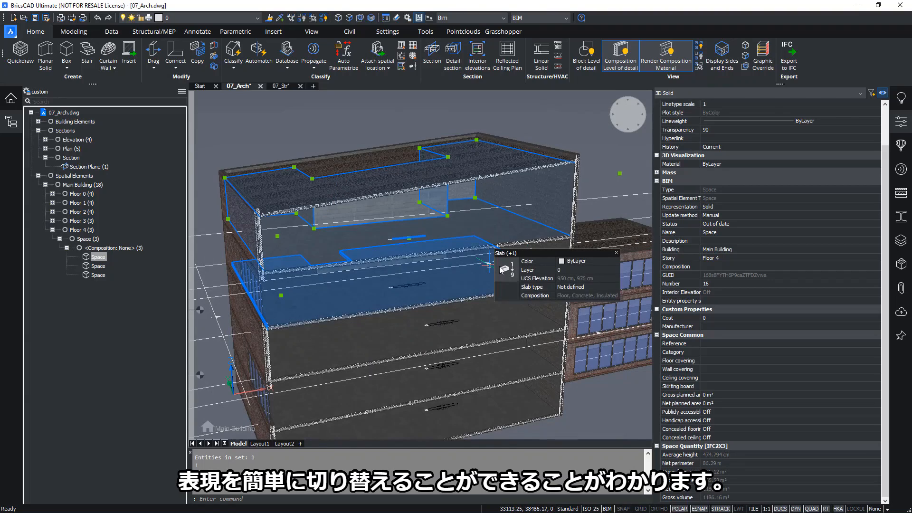
- Set the Representation of the selected Floor 4 space back to Footprint
{"action": "mouse_move", "coordinate": [556, 269]}
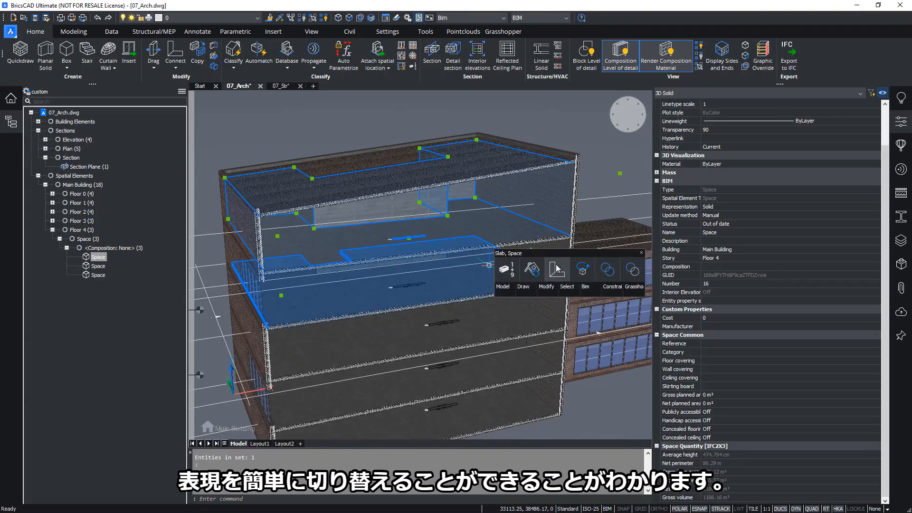
{"action": "left_click", "coordinate": [721, 209]}
{"action": "left_click", "coordinate": [721, 208]}
{"action": "left_click", "coordinate": [722, 221]}
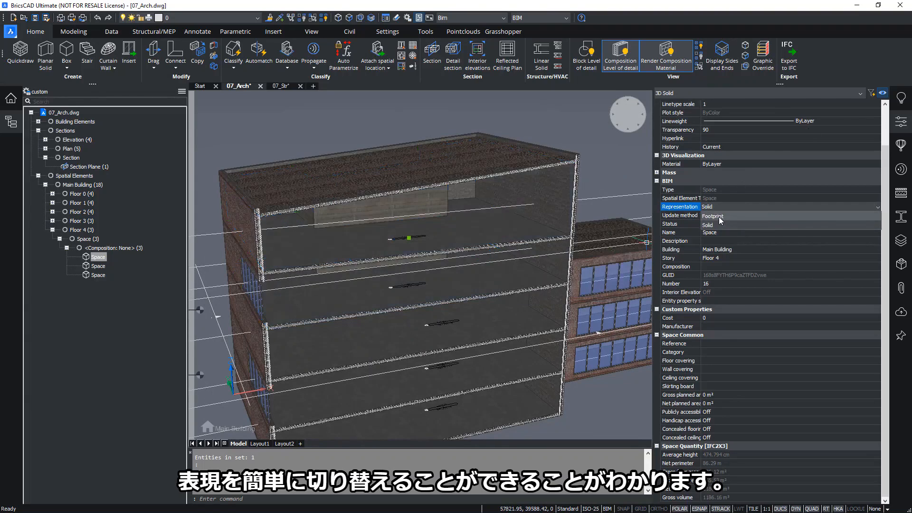
- Deselect the large Floor 4 space and look at its footprint label and the slab underneath in the cut-open building
{"action": "key", "text": "Escape"}
{"action": "scroll", "coordinate": [376, 236], "scroll_direction": "up", "scroll_amount": 5}
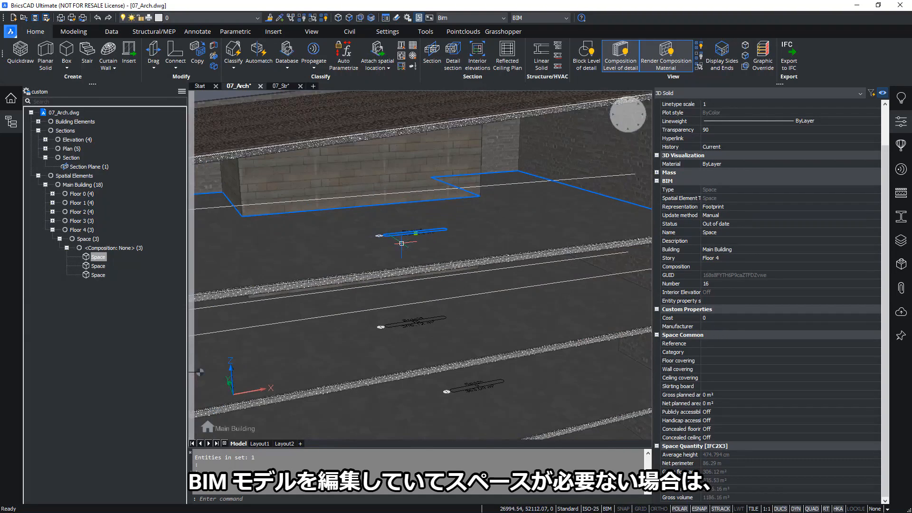
{"action": "mouse_move", "coordinate": [402, 233]}
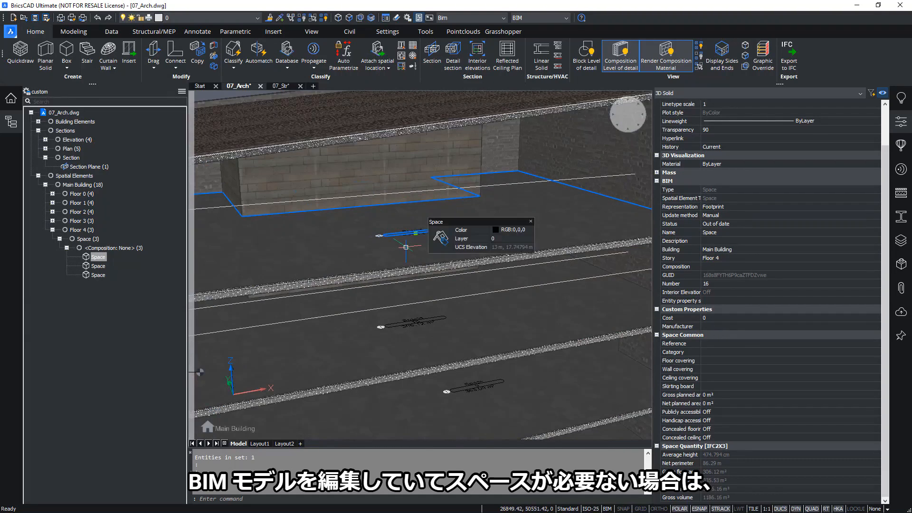
{"action": "key", "text": "Escape"}
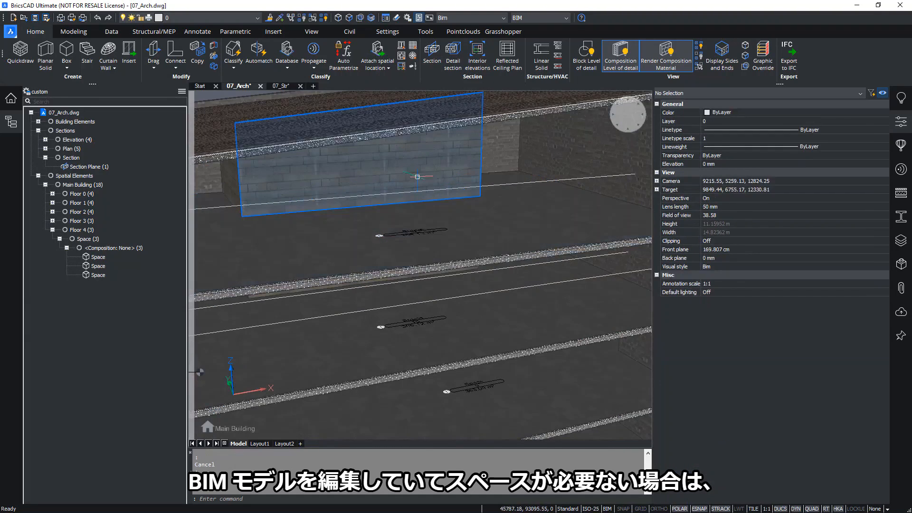
{"action": "scroll", "coordinate": [431, 225], "scroll_direction": "down", "scroll_amount": 5}
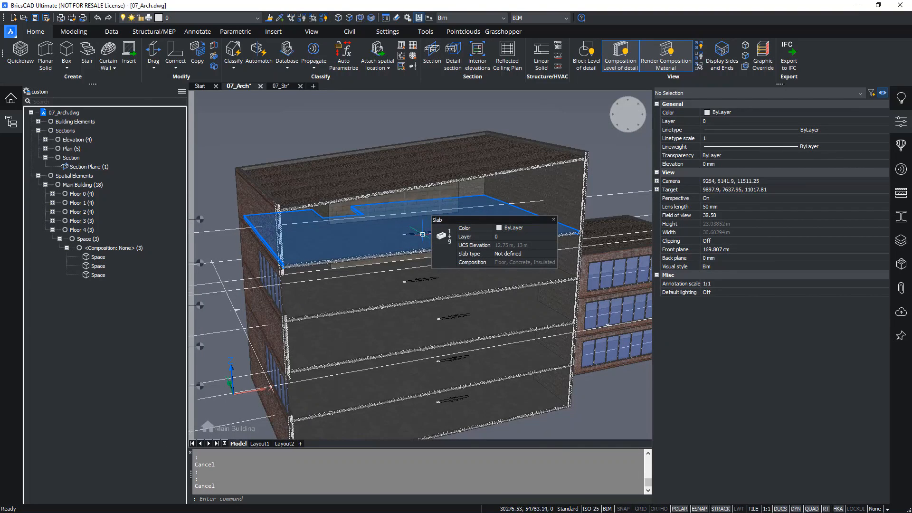
- Select the large Floor 4 space by its label and switch its Representation to Solid and back to Footprint
{"action": "left_click", "coordinate": [422, 234]}
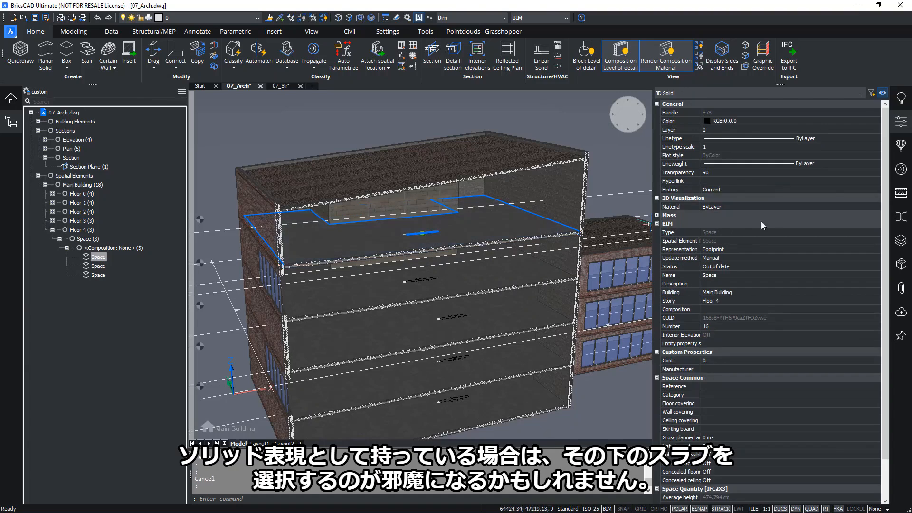
{"action": "left_click", "coordinate": [730, 250]}
{"action": "left_click", "coordinate": [729, 266]}
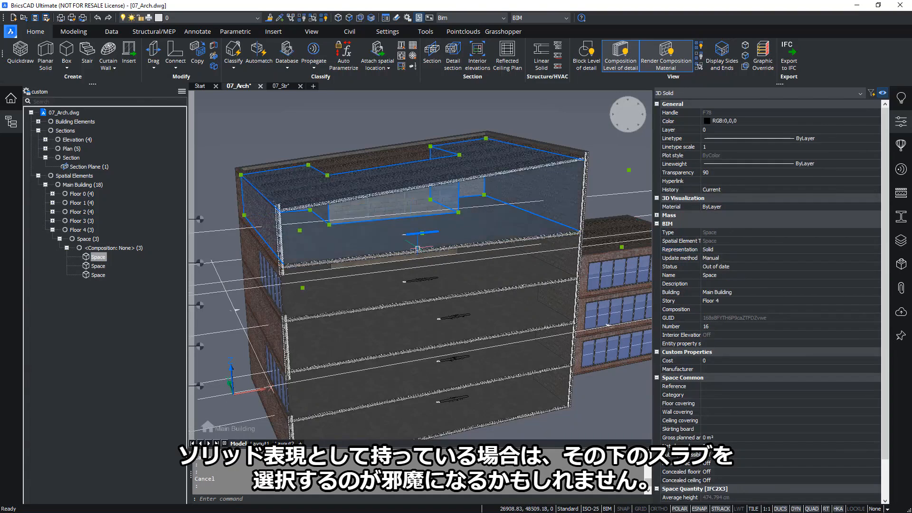
{"action": "mouse_move", "coordinate": [414, 243]}
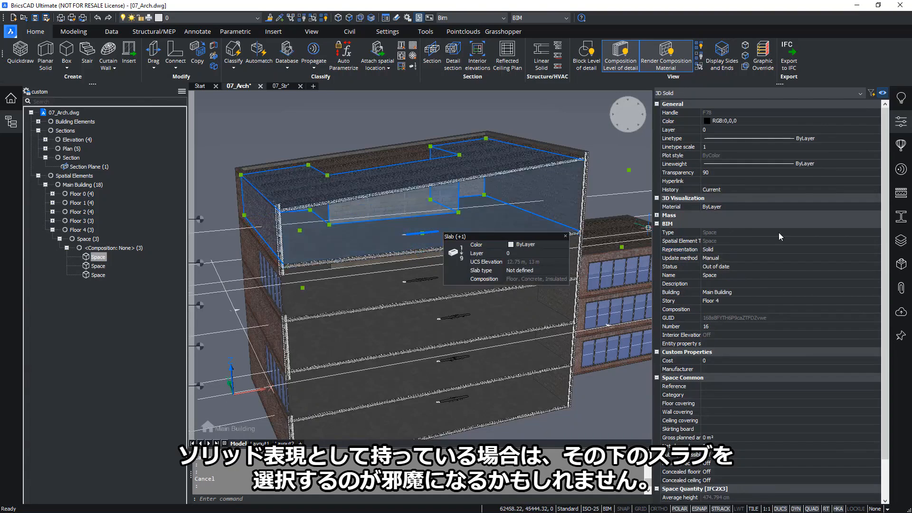
{"action": "left_click", "coordinate": [720, 250]}
{"action": "left_click", "coordinate": [721, 258]}
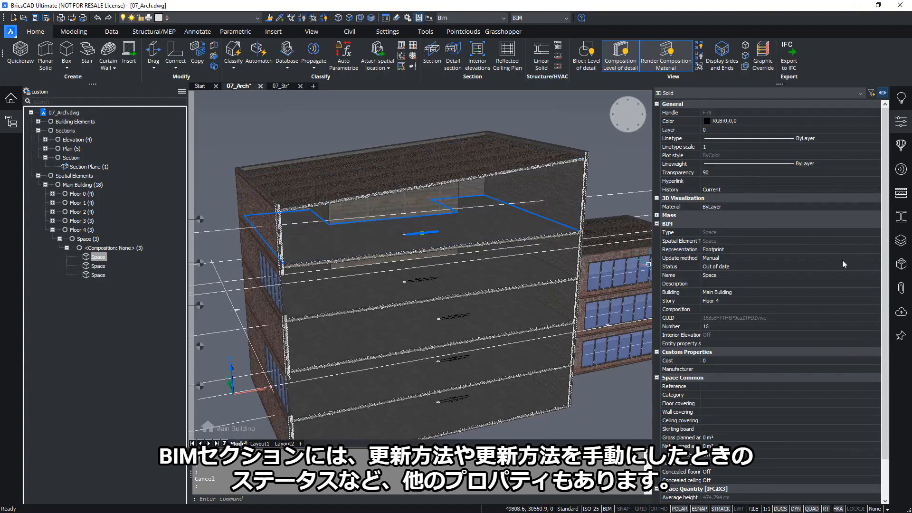
- Switch the Floor 4 space's Update method to Automatic and back to Manual
{"action": "left_click", "coordinate": [726, 259]}
{"action": "left_click", "coordinate": [723, 275]}
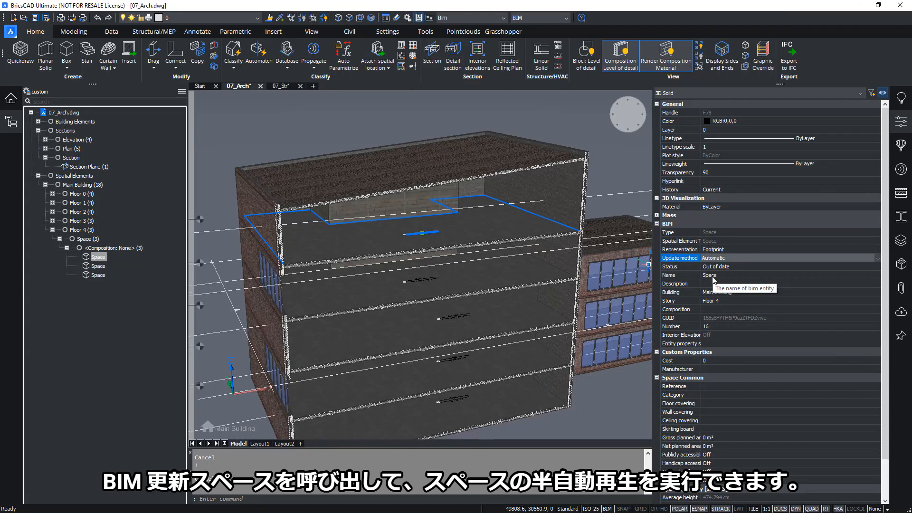
{"action": "left_click", "coordinate": [720, 258]}
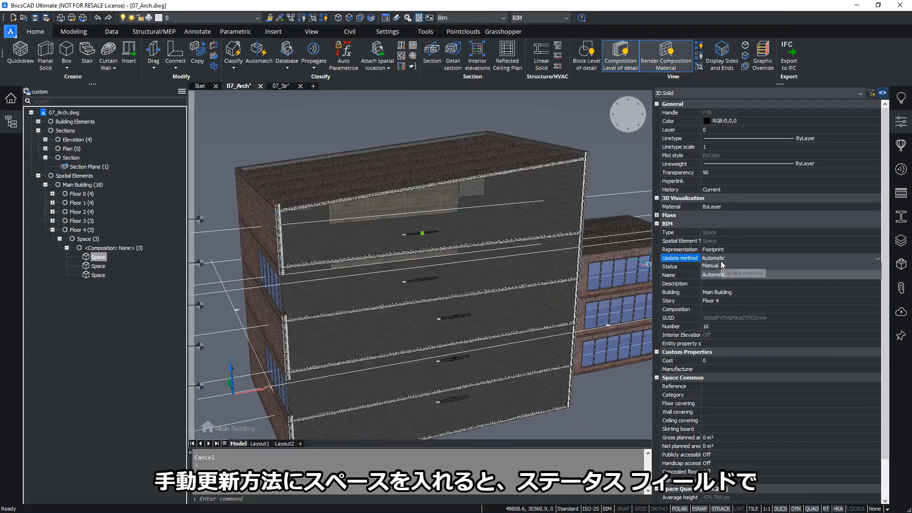
{"action": "left_click", "coordinate": [717, 269]}
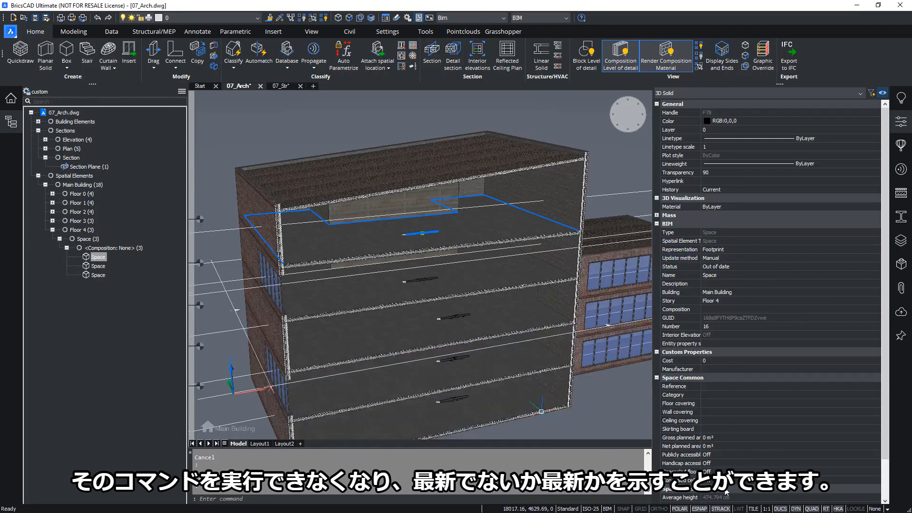
- Set the Floor 4 space's Status to Up to date and check its label in the model
{"action": "left_click", "coordinate": [719, 267]}
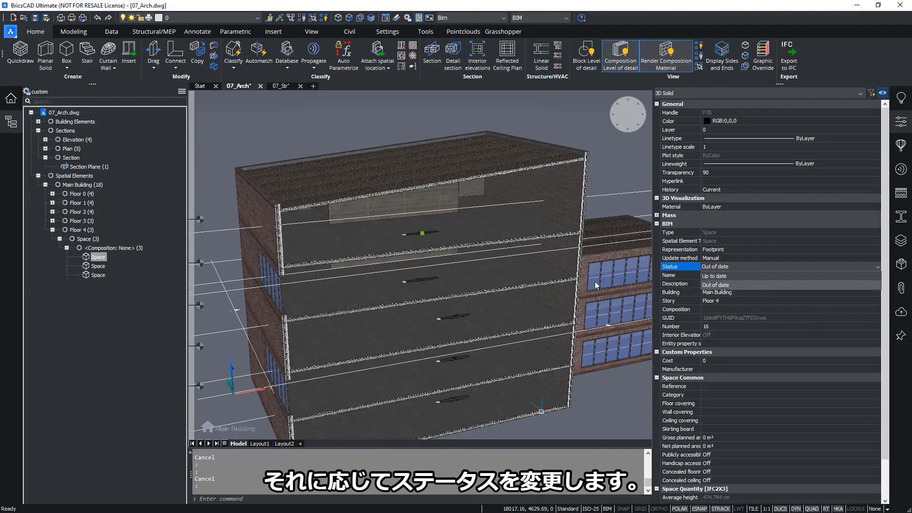
{"action": "left_click", "coordinate": [727, 277]}
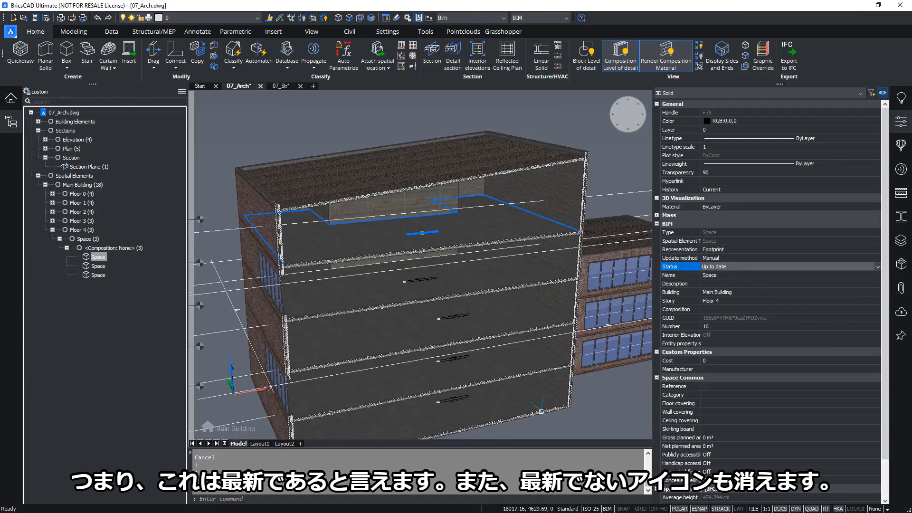
{"action": "scroll", "coordinate": [441, 240], "scroll_direction": "up", "scroll_amount": 5}
{"action": "scroll", "coordinate": [441, 241], "scroll_direction": "down", "scroll_amount": 3}
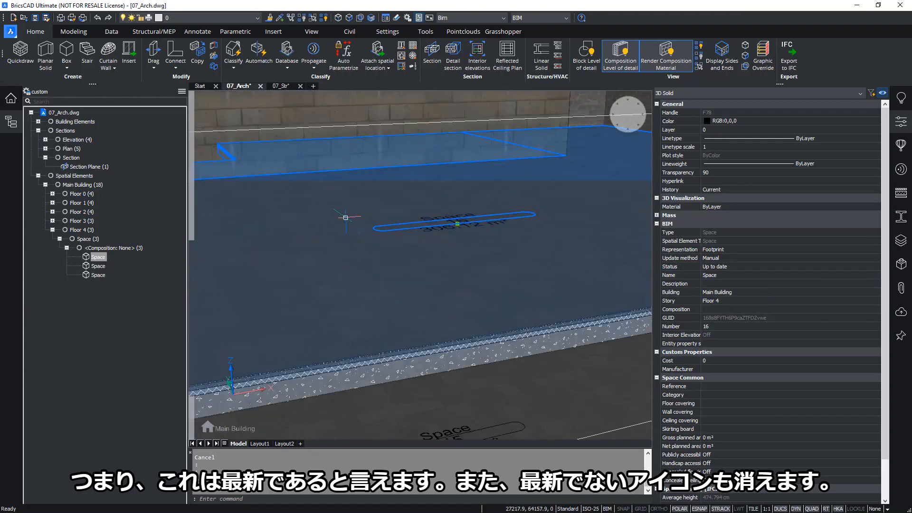
{"action": "scroll", "coordinate": [346, 218], "scroll_direction": "down", "scroll_amount": 4}
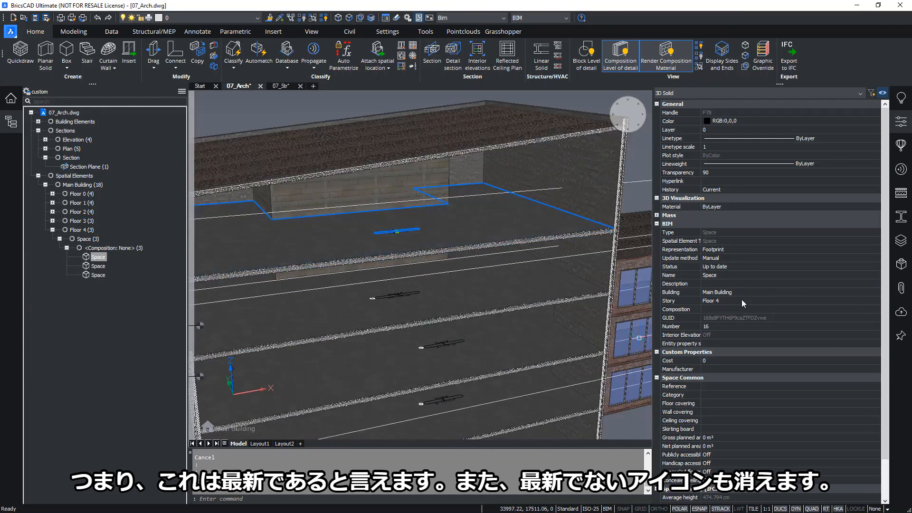
{"action": "key", "text": "Escape"}
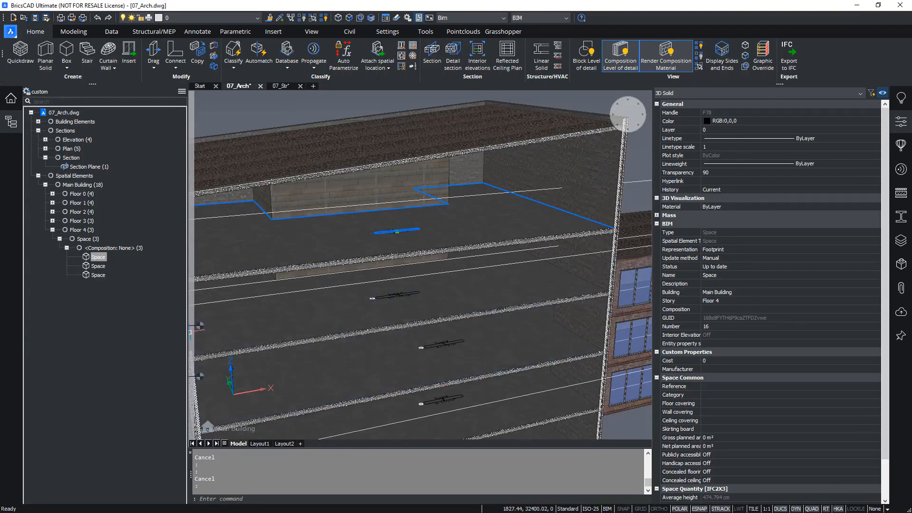
- Set the Floor 4 space's Status back to Out of date and clear the selection
{"action": "left_click", "coordinate": [739, 266]}
{"action": "left_click", "coordinate": [745, 264]}
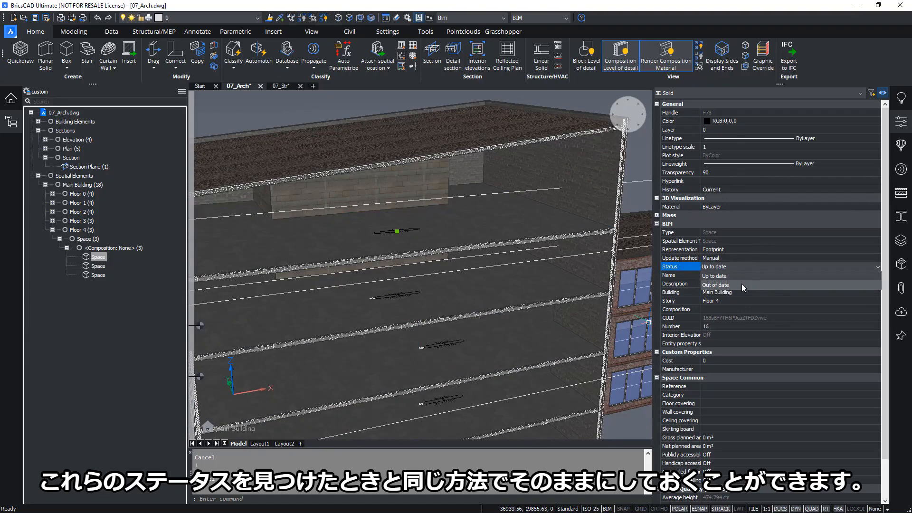
{"action": "left_click", "coordinate": [741, 285]}
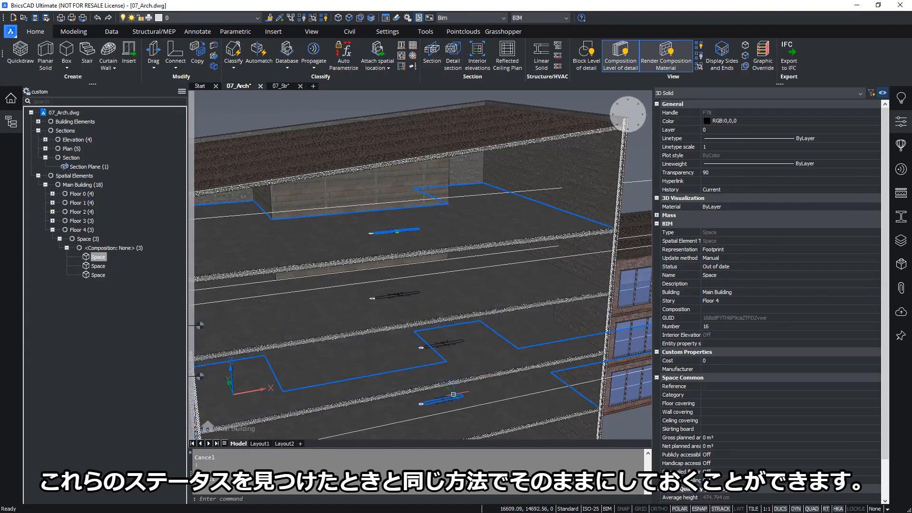
{"action": "key", "text": "Escape"}
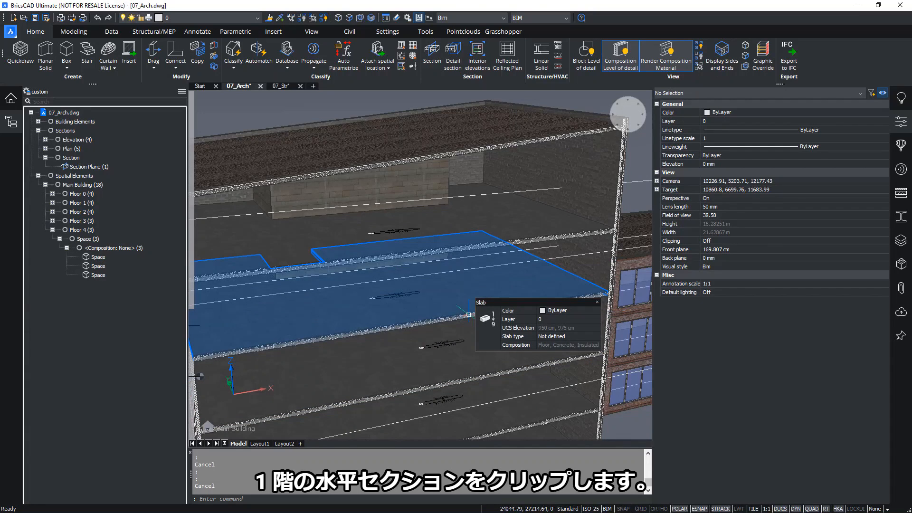
- Clip the model display with the horizontal Floor 0 section and view the ground floor from above
{"action": "scroll", "coordinate": [420, 308], "scroll_direction": "down", "scroll_amount": 5}
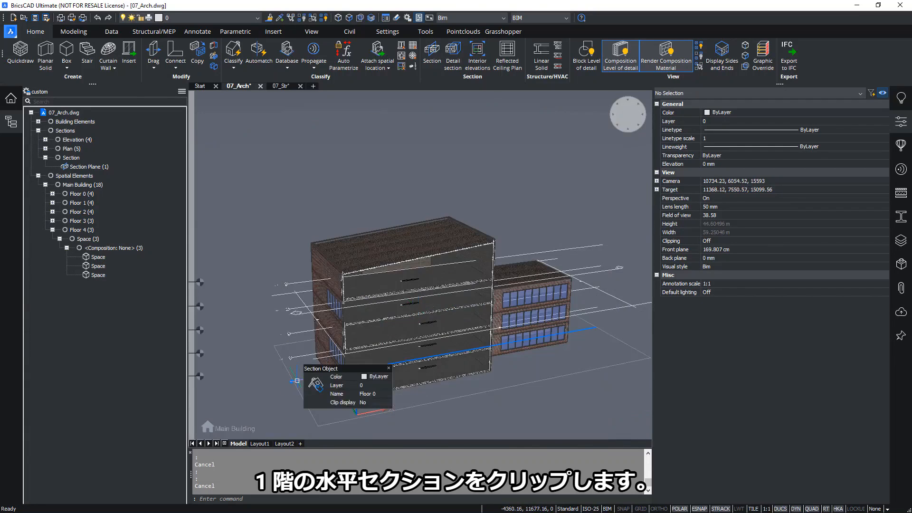
{"action": "double_click", "coordinate": [297, 380]}
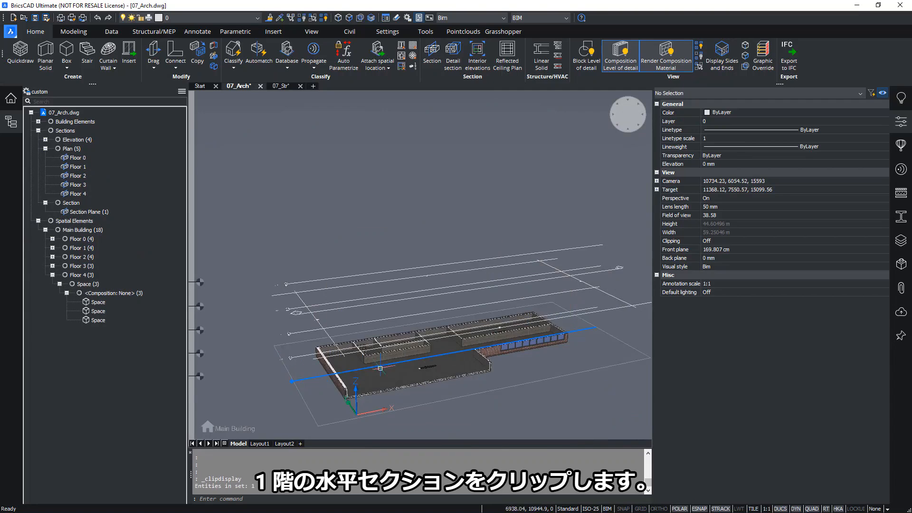
{"action": "middle_click_drag", "start_coordinate": [398, 395], "coordinate": [392, 399], "text": "shift"}
{"action": "middle_click_drag", "start_coordinate": [432, 360], "coordinate": [389, 343]}
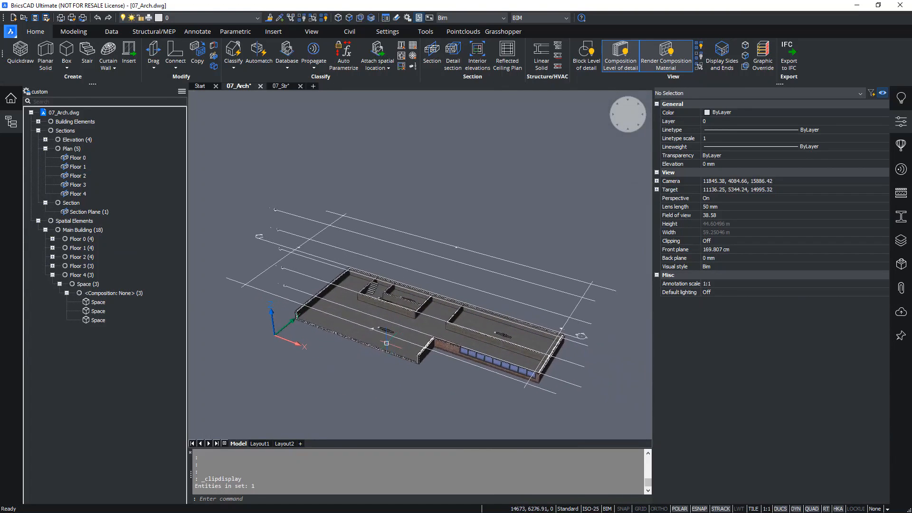
- Hide all sections through the structure tree and view the Floor 0 rooms and space labels between the interior walls
{"action": "right_click", "coordinate": [62, 133]}
{"action": "left_click", "coordinate": [78, 144]}
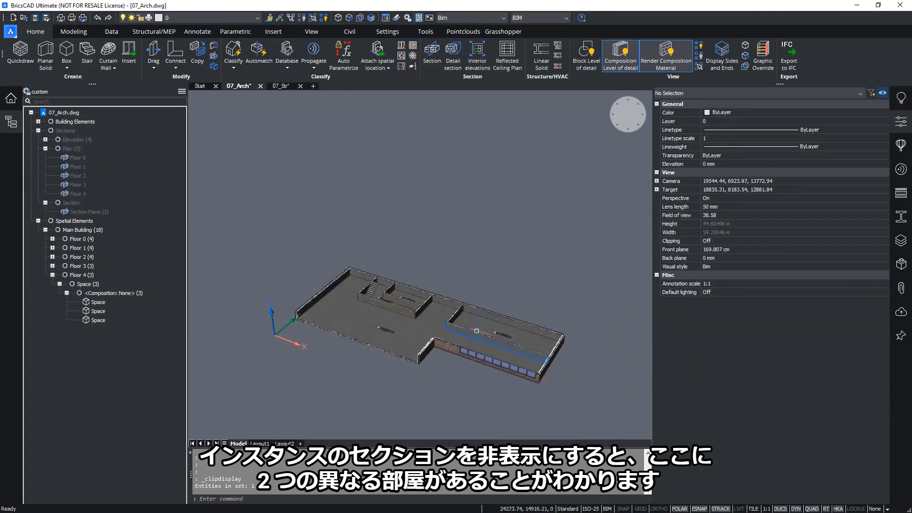
{"action": "scroll", "coordinate": [476, 330], "scroll_direction": "up", "scroll_amount": 10}
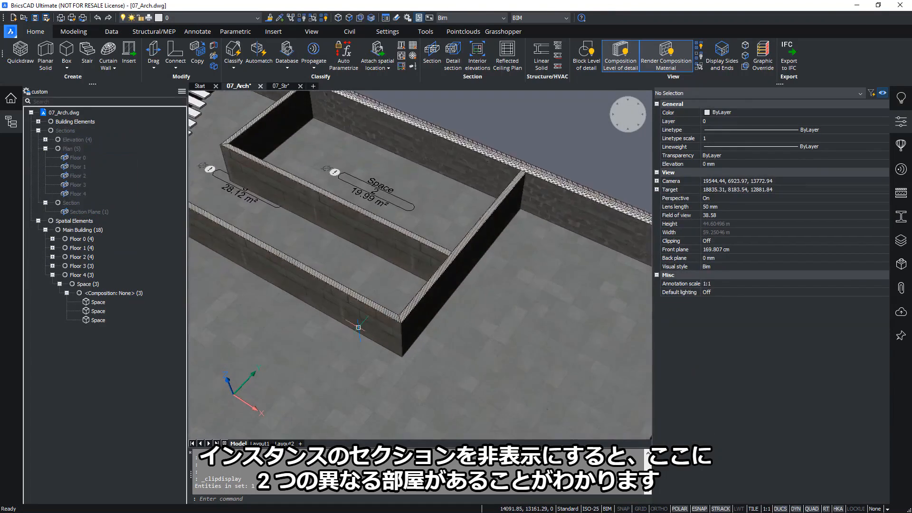
{"action": "scroll", "coordinate": [358, 327], "scroll_direction": "down", "scroll_amount": 3}
{"action": "middle_click_drag", "start_coordinate": [387, 325], "coordinate": [369, 248]}
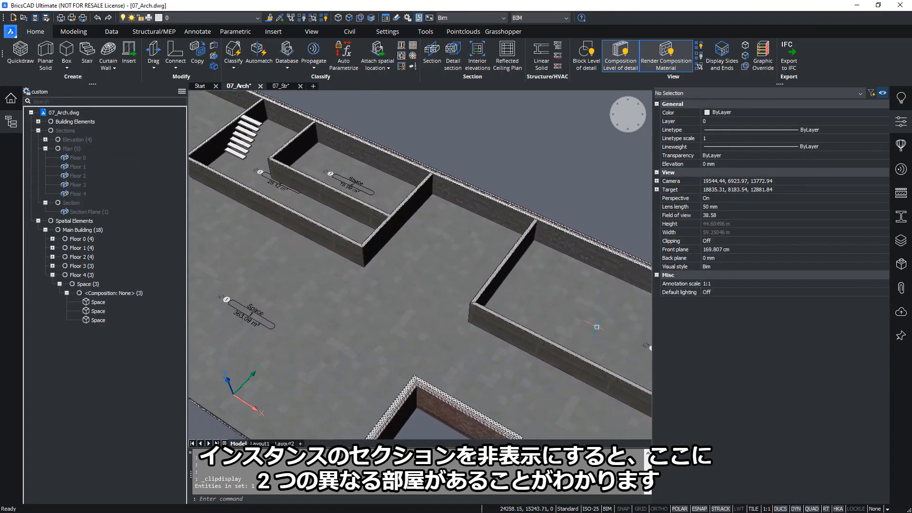
{"action": "scroll", "coordinate": [308, 230], "scroll_direction": "down", "scroll_amount": 3}
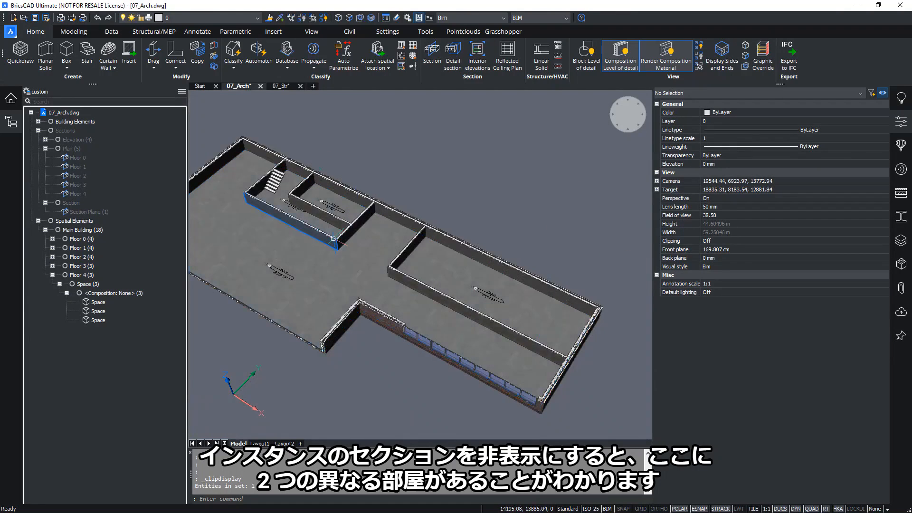
{"action": "mouse_move", "coordinate": [334, 240]}
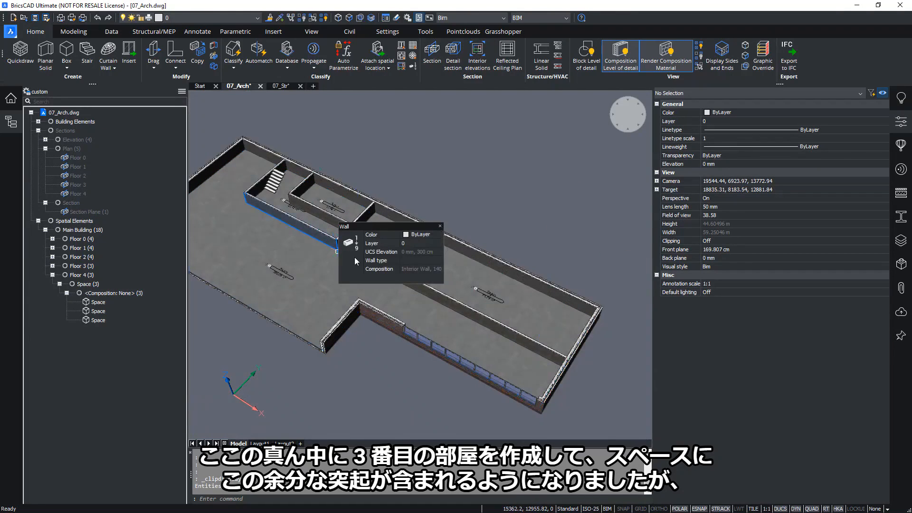
{"action": "scroll", "coordinate": [355, 257], "scroll_direction": "up", "scroll_amount": 3}
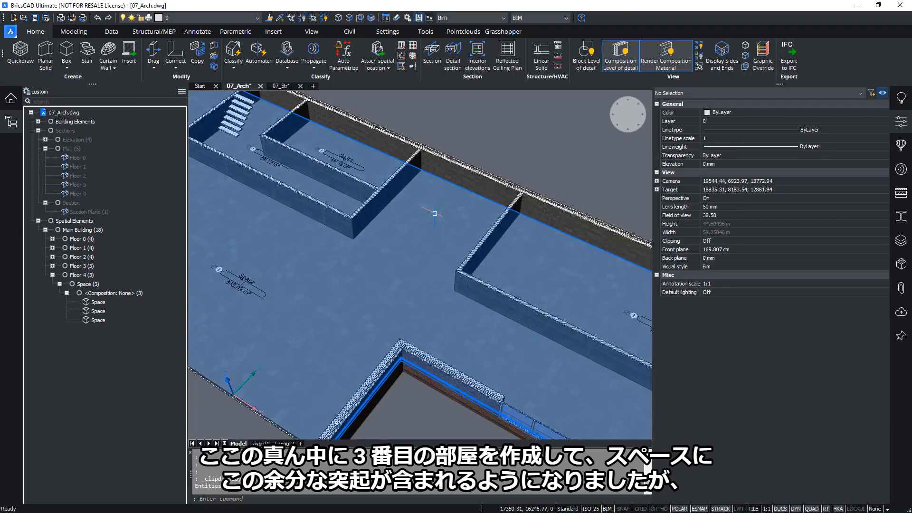
- Select the large Floor 0 space labelled number 1 and set its Update method to Automatic
{"action": "left_click", "coordinate": [261, 292]}
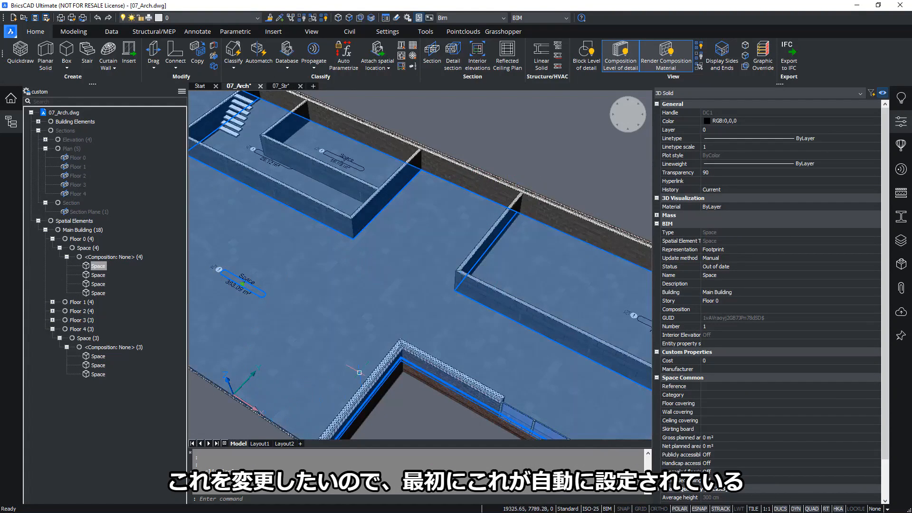
{"action": "mouse_move", "coordinate": [474, 358]}
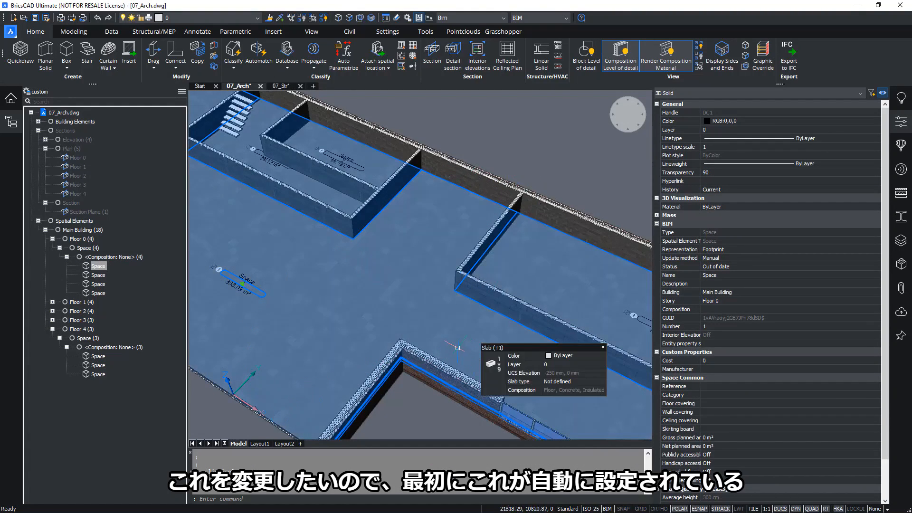
{"action": "mouse_move", "coordinate": [485, 297]}
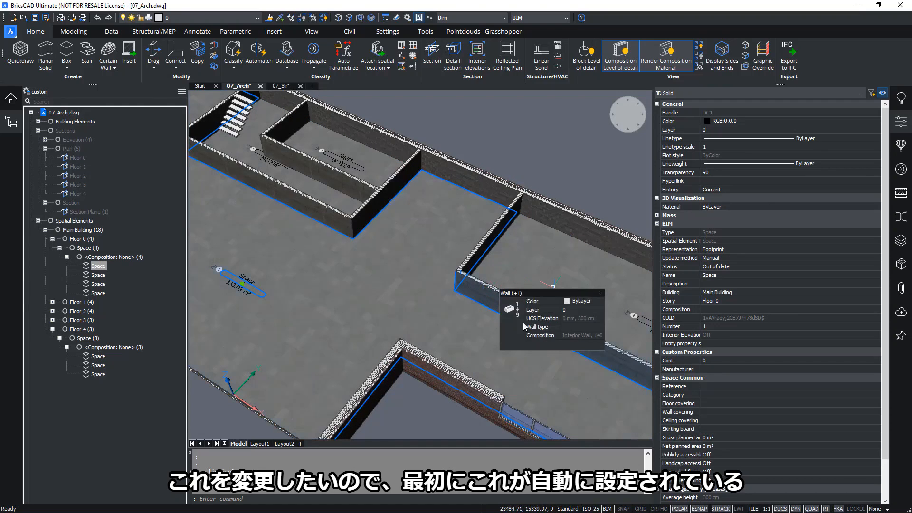
{"action": "left_click", "coordinate": [725, 253]}
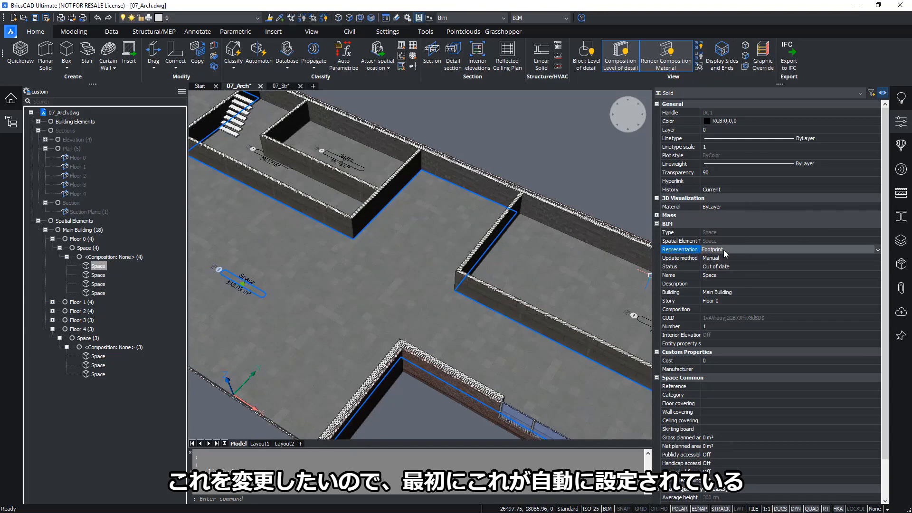
{"action": "left_click", "coordinate": [722, 250]}
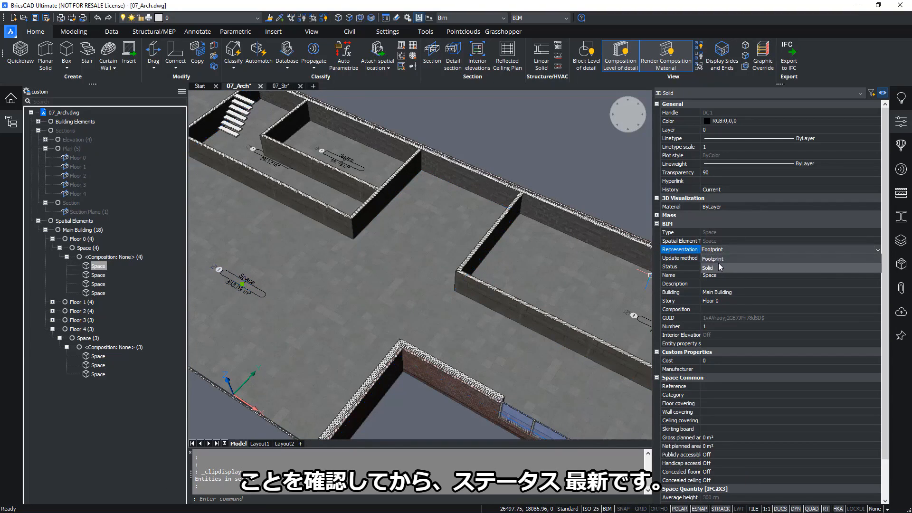
{"action": "left_click", "coordinate": [679, 258]}
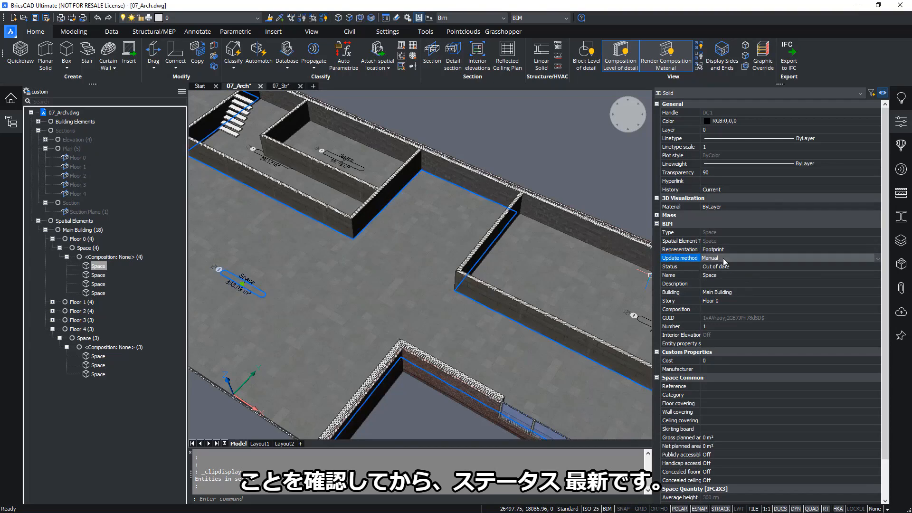
{"action": "left_click", "coordinate": [723, 259]}
{"action": "left_click", "coordinate": [714, 276]}
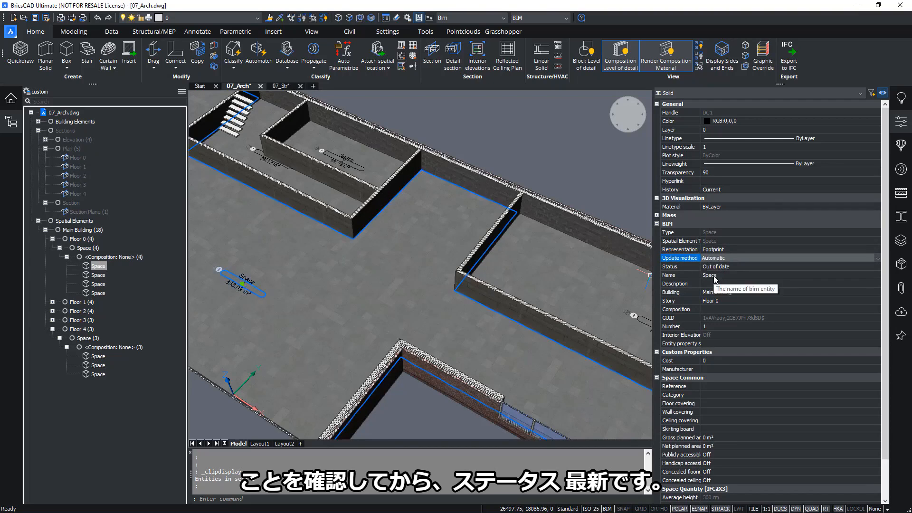
- Set the large Floor 0 space's Status to Up to date and clear the selection
{"action": "left_click", "coordinate": [713, 267]}
{"action": "left_click", "coordinate": [714, 267]}
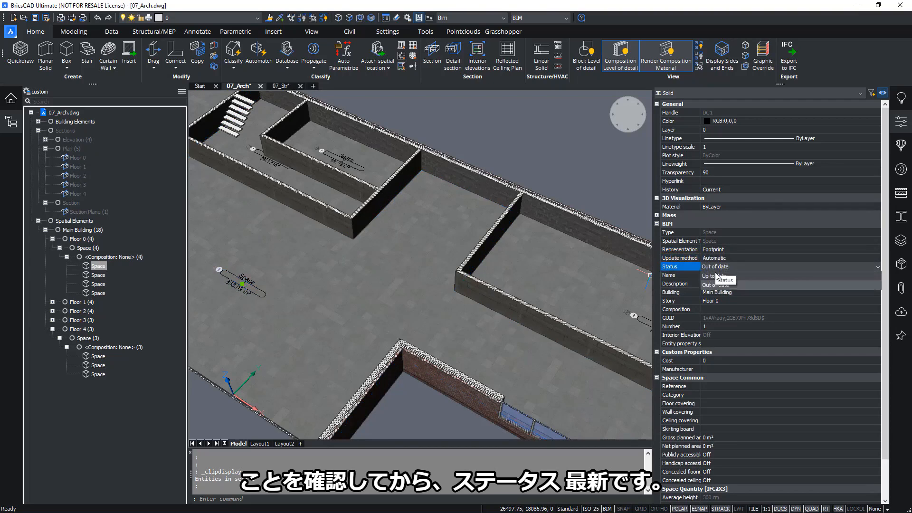
{"action": "left_click", "coordinate": [715, 277]}
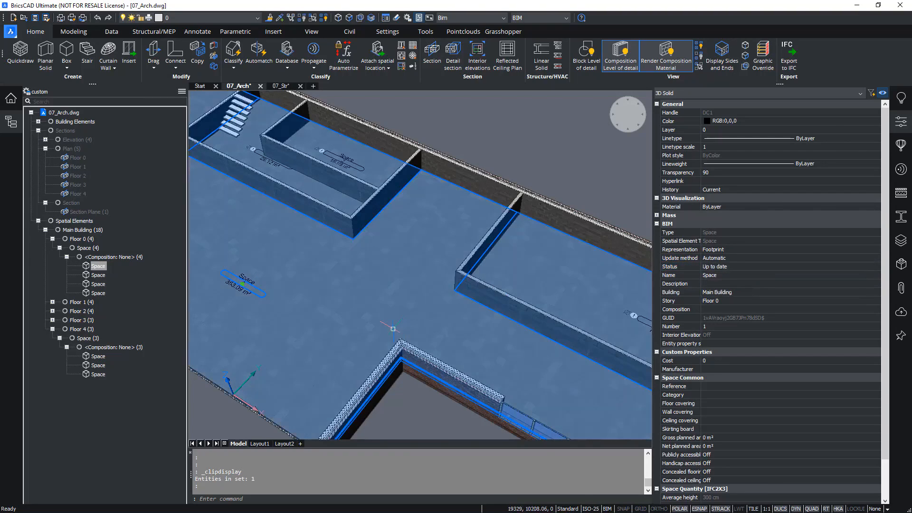
{"action": "key", "text": "Escape"}
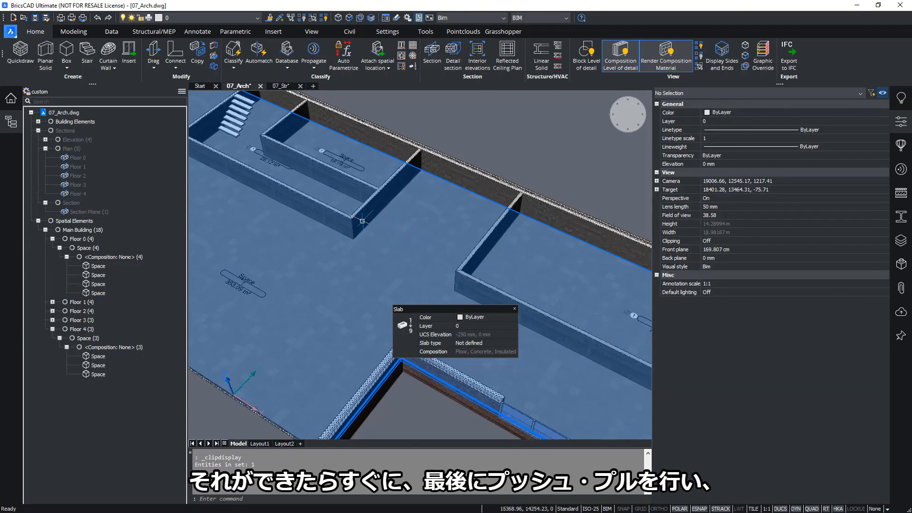
- L-connect the two interior walls at the outer corner of the stair-side rooms, using the Switch option to change the joint's base wall
{"action": "scroll", "coordinate": [369, 225], "scroll_direction": "up", "scroll_amount": 5}
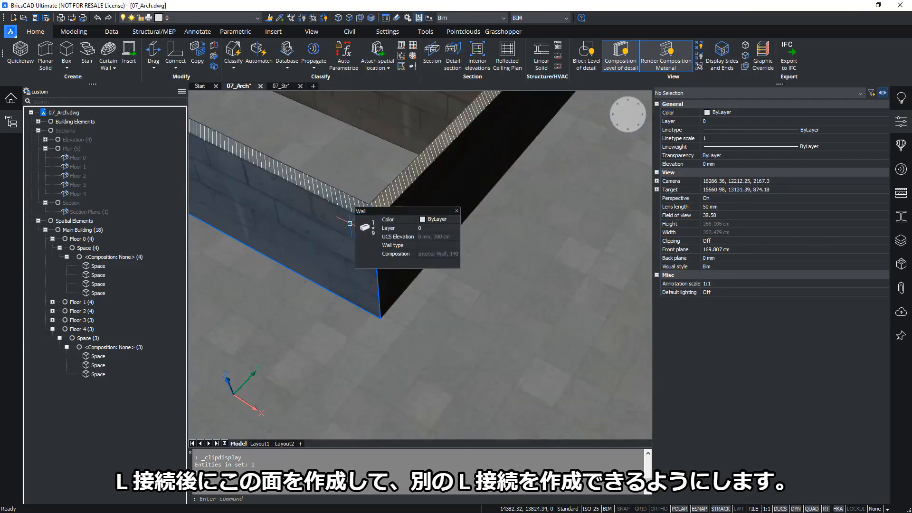
{"action": "left_click", "coordinate": [349, 223]}
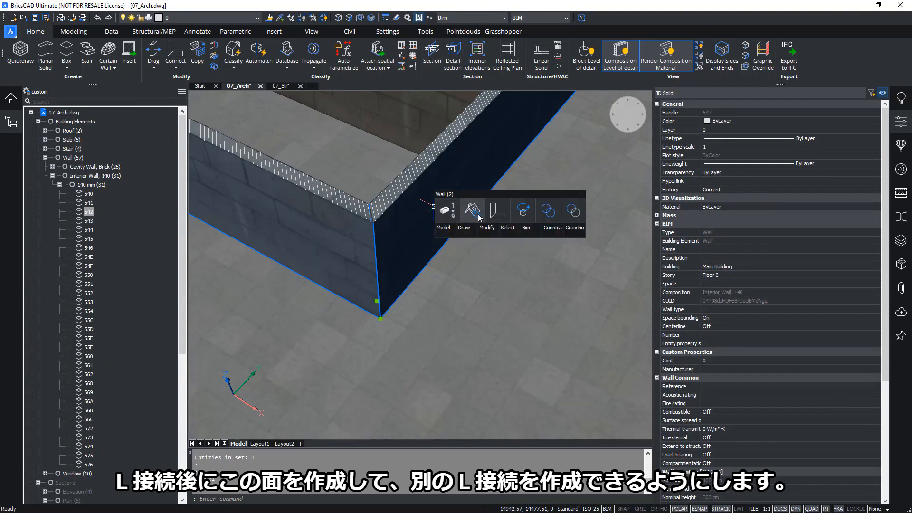
{"action": "left_click", "coordinate": [489, 216]}
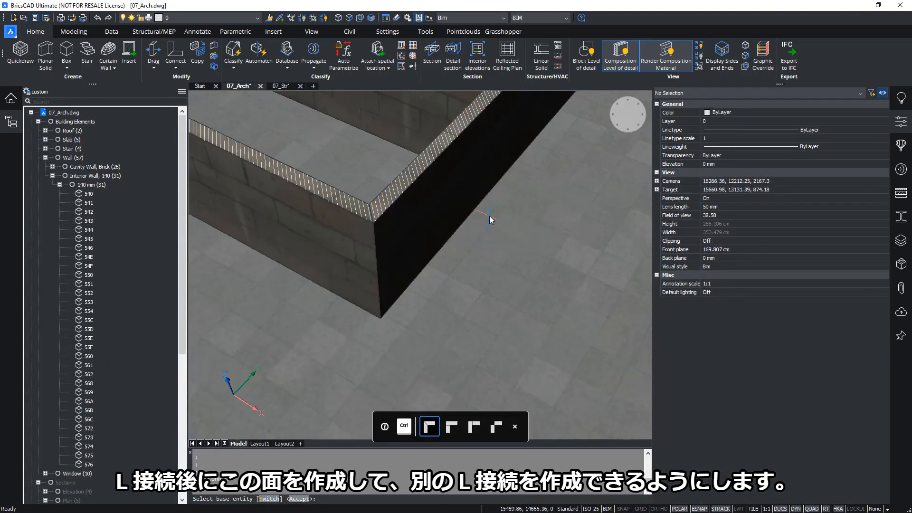
{"action": "key", "text": "ctrl"}
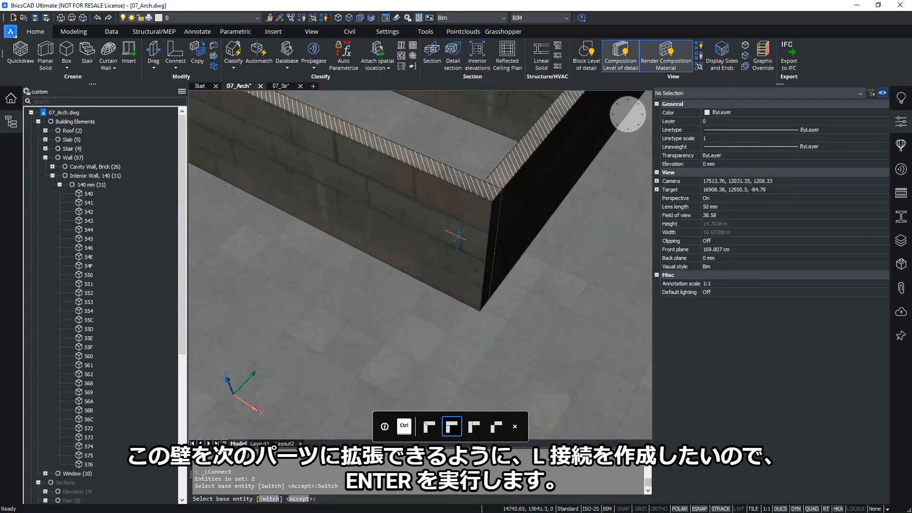
{"action": "key", "text": "Return"}
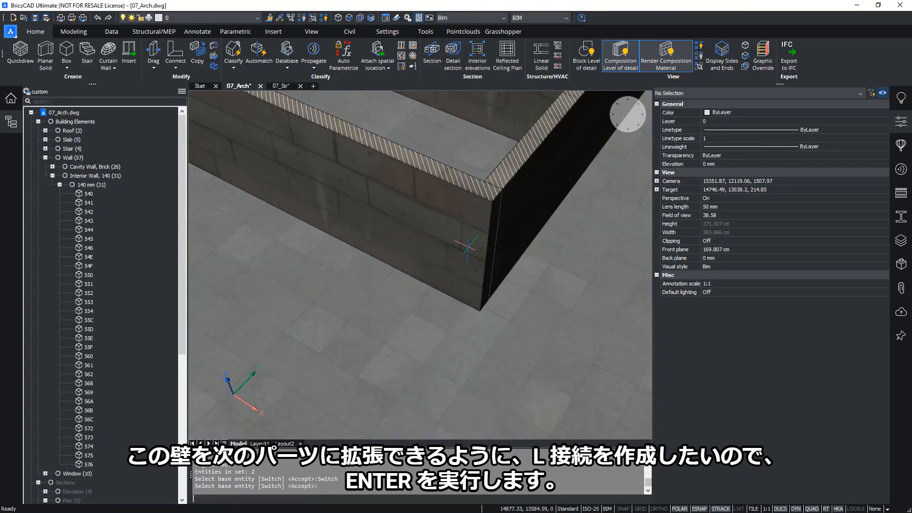
- Push/Pull the end face of the connected interior wall to the corner endpoint of the opposite room's wall, with subtraction disabled
{"action": "scroll", "coordinate": [451, 269], "scroll_direction": "down", "scroll_amount": 3}
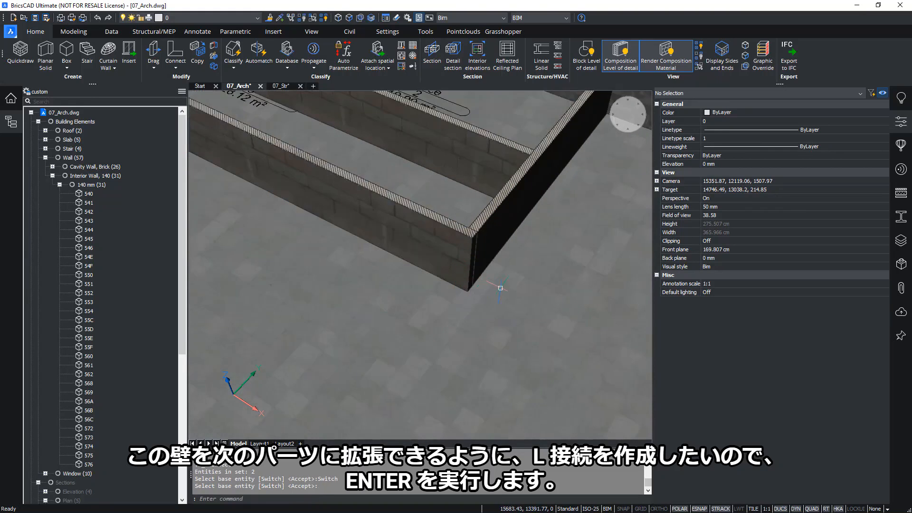
{"action": "middle_click_drag", "start_coordinate": [498, 287], "coordinate": [262, 184]}
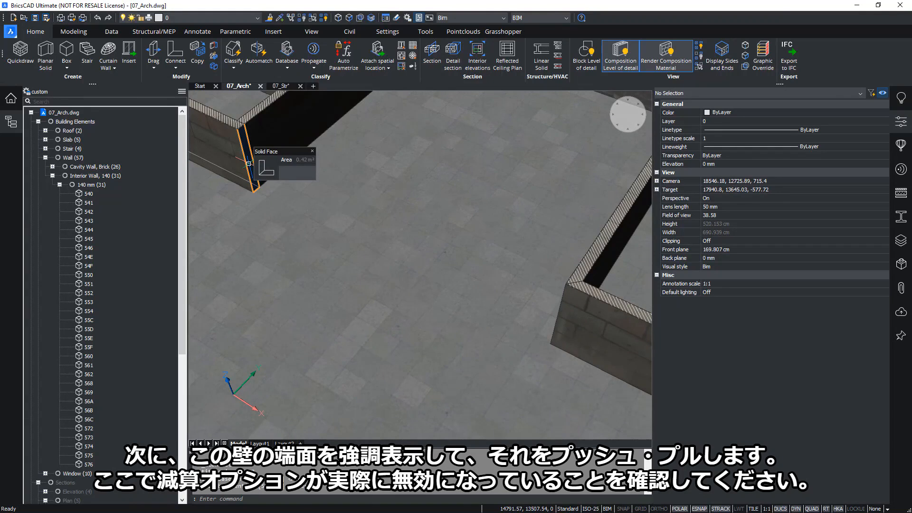
{"action": "mouse_move", "coordinate": [277, 167]}
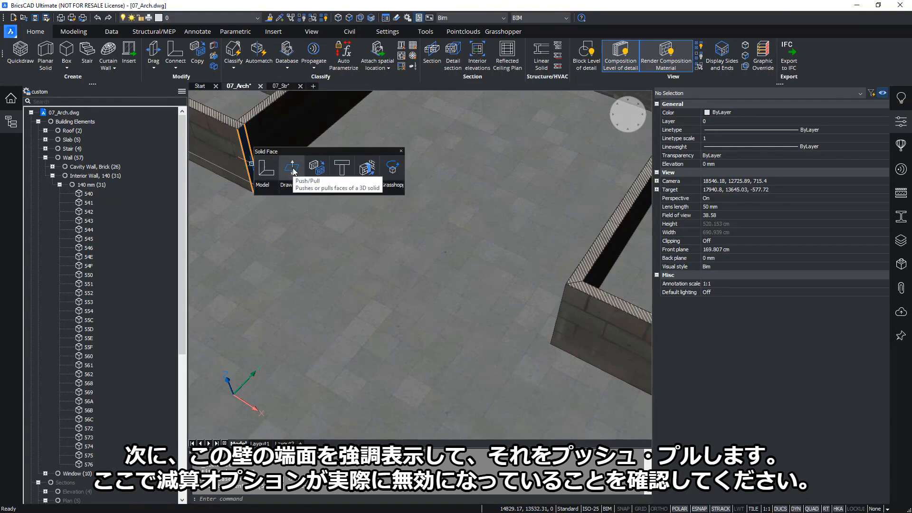
{"action": "left_click", "coordinate": [292, 171]}
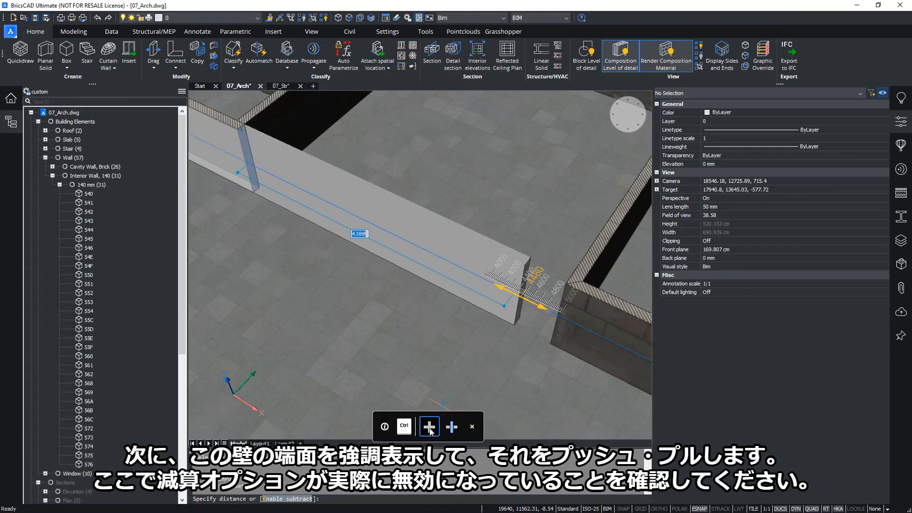
{"action": "scroll", "coordinate": [385, 409], "scroll_direction": "down", "scroll_amount": 5}
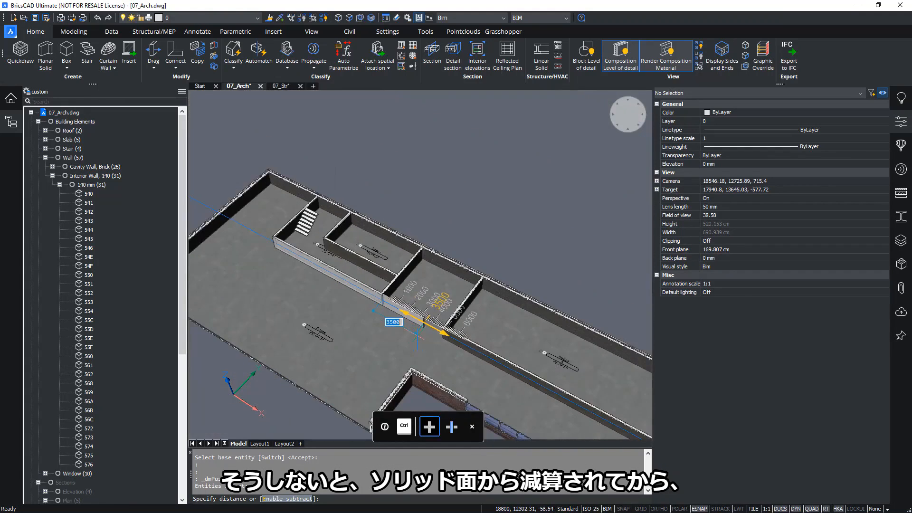
{"action": "scroll", "coordinate": [385, 410], "scroll_direction": "up", "scroll_amount": 5}
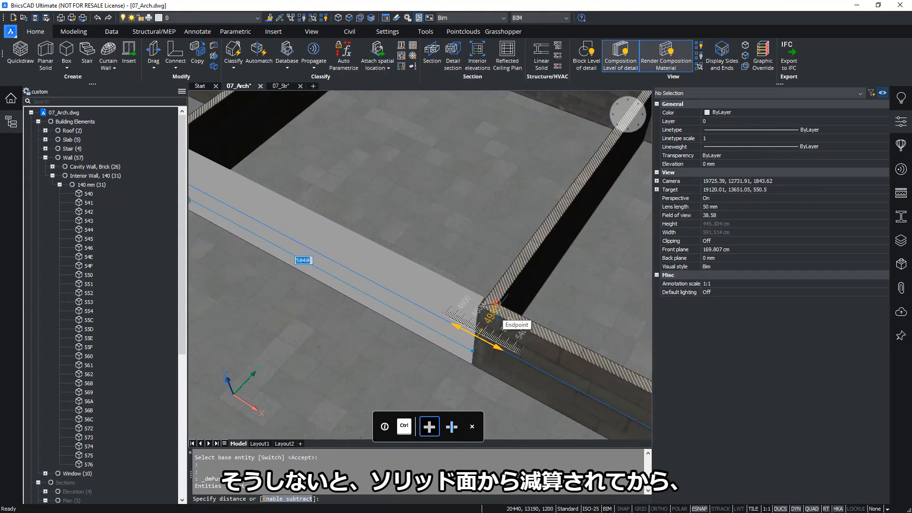
{"action": "left_click", "coordinate": [497, 303]}
- Unite the extended interior wall and the collinear wall it meets into one solid with Union
{"action": "scroll", "coordinate": [446, 317], "scroll_direction": "down", "scroll_amount": 5}
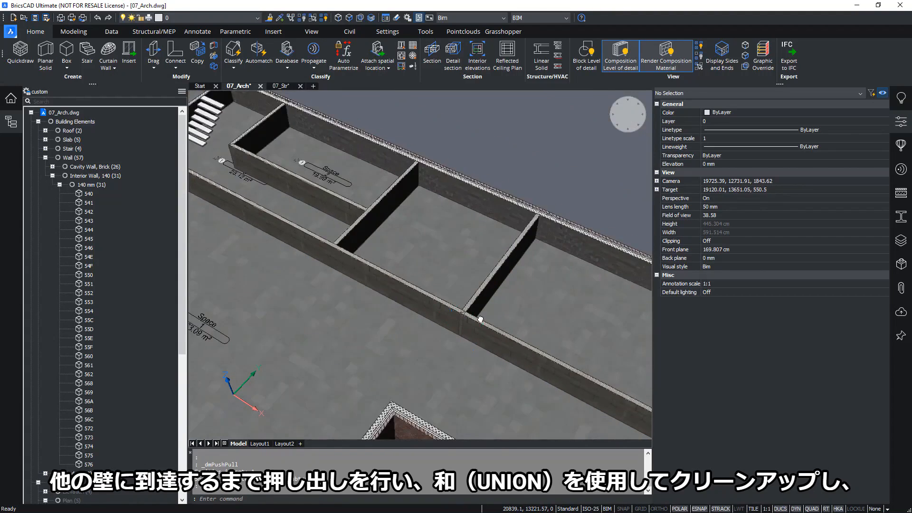
{"action": "scroll", "coordinate": [480, 319], "scroll_direction": "up", "scroll_amount": 4}
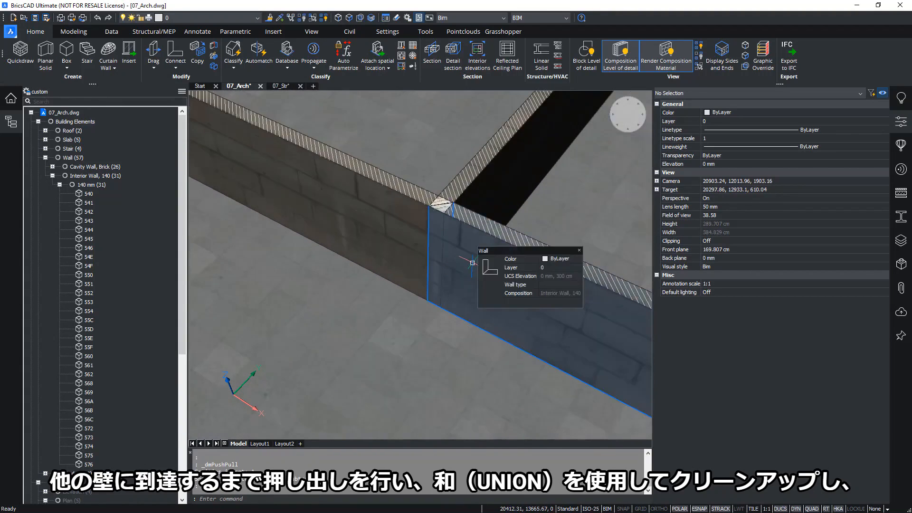
{"action": "left_click", "coordinate": [472, 262]}
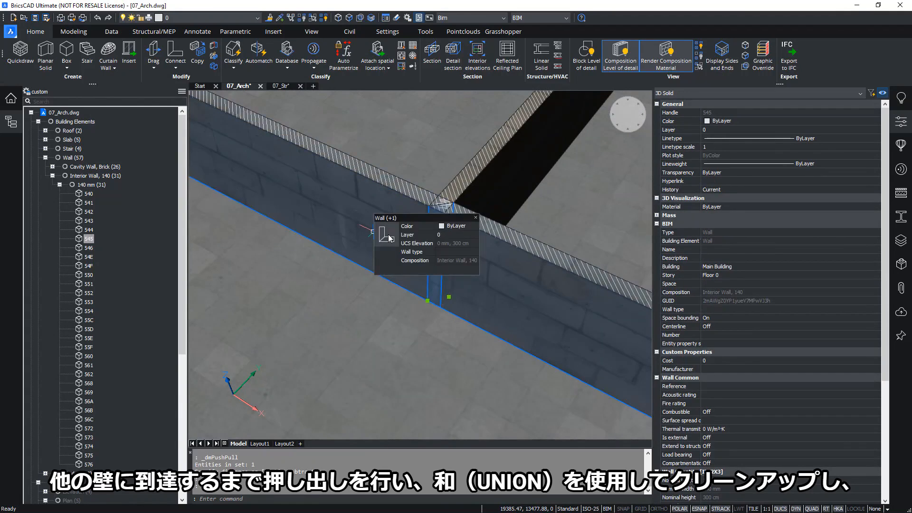
{"action": "mouse_move", "coordinate": [417, 251]}
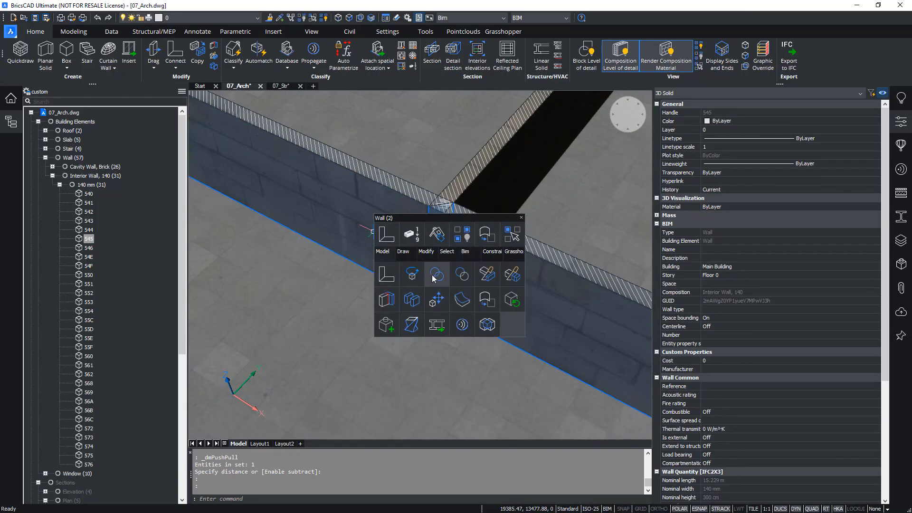
{"action": "left_click", "coordinate": [438, 274]}
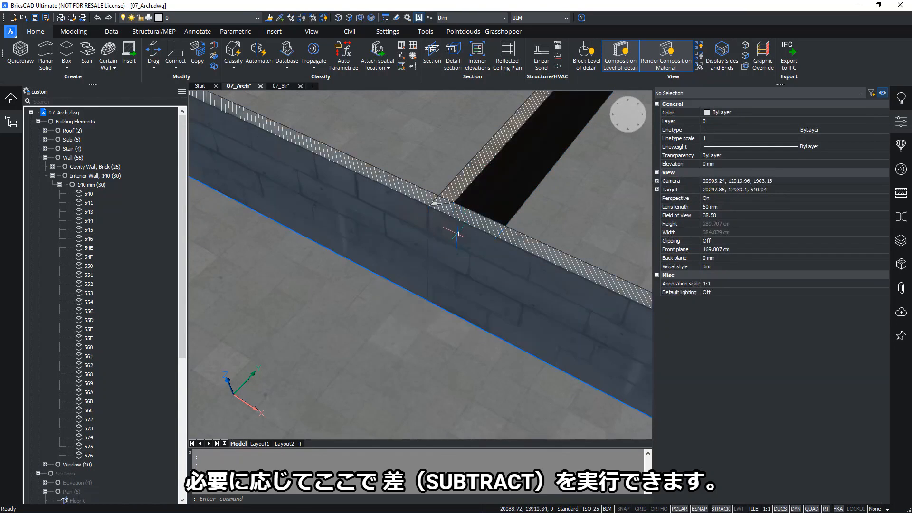
- Subtract the united long wall from the perpendicular partition wall to clean up their overlapping junction
{"action": "mouse_move", "coordinate": [457, 260]}
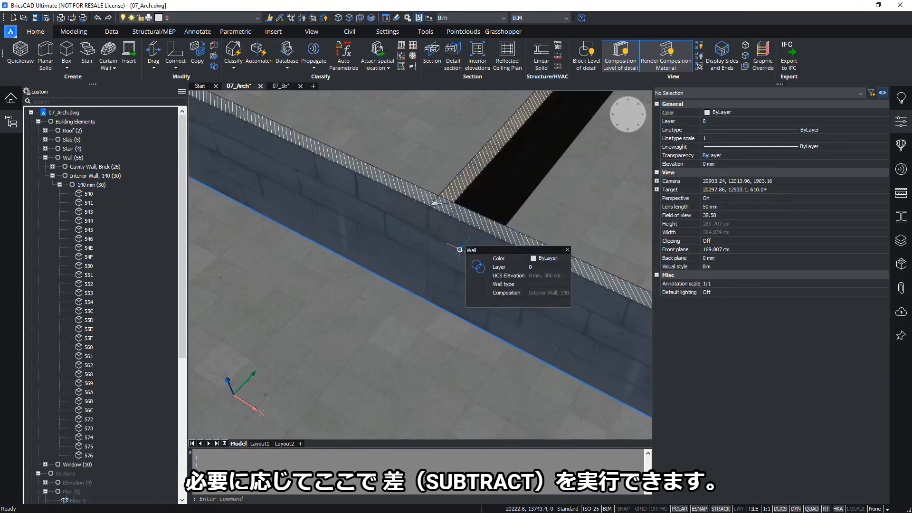
{"action": "key", "text": "Return"}
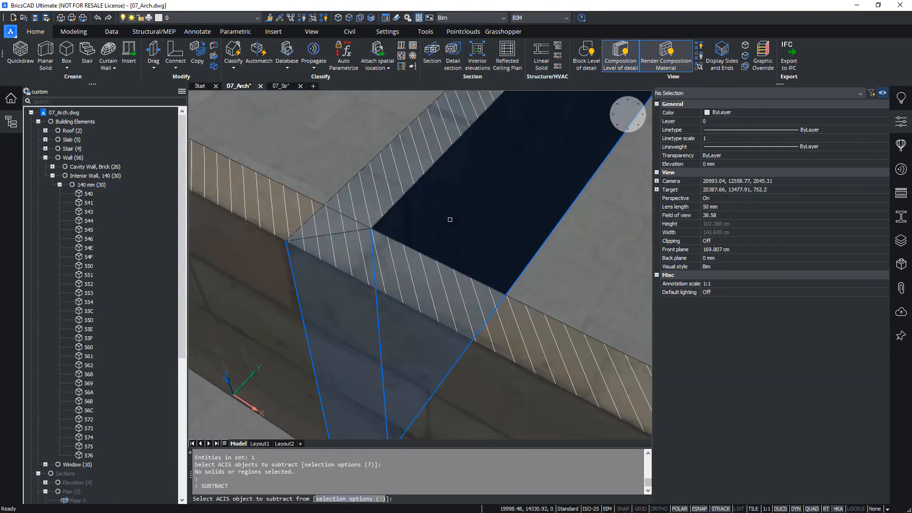
{"action": "left_click", "coordinate": [447, 219]}
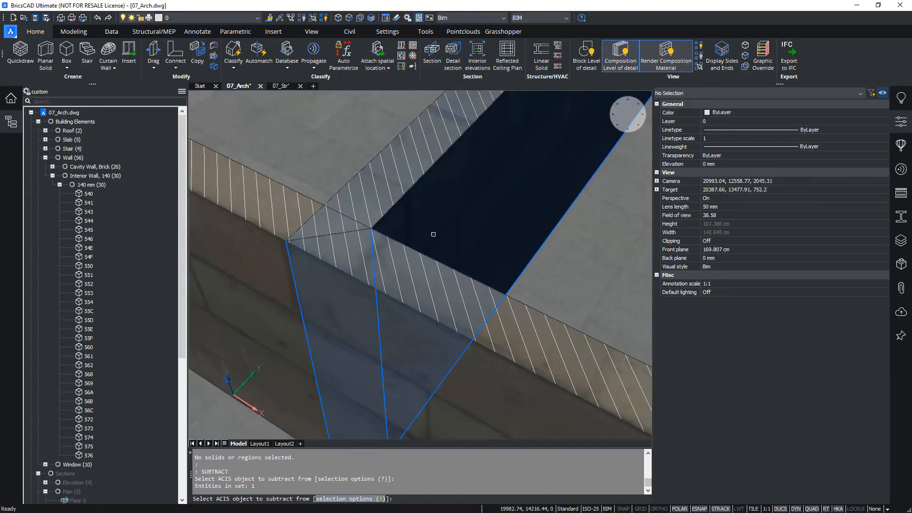
{"action": "key", "text": "Return"}
{"action": "left_click", "coordinate": [411, 288]}
{"action": "key", "text": "Return"}
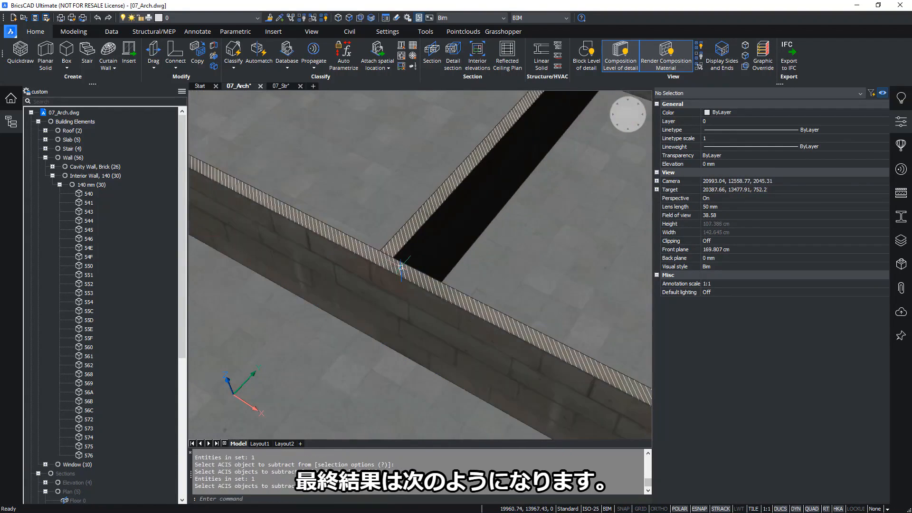
- Select the large Floor 0 space and run the BIM update space command to adapt it to the new wall layout
{"action": "scroll", "coordinate": [400, 273], "scroll_direction": "down", "scroll_amount": 5}
{"action": "middle_click_drag", "start_coordinate": [395, 273], "coordinate": [481, 294]}
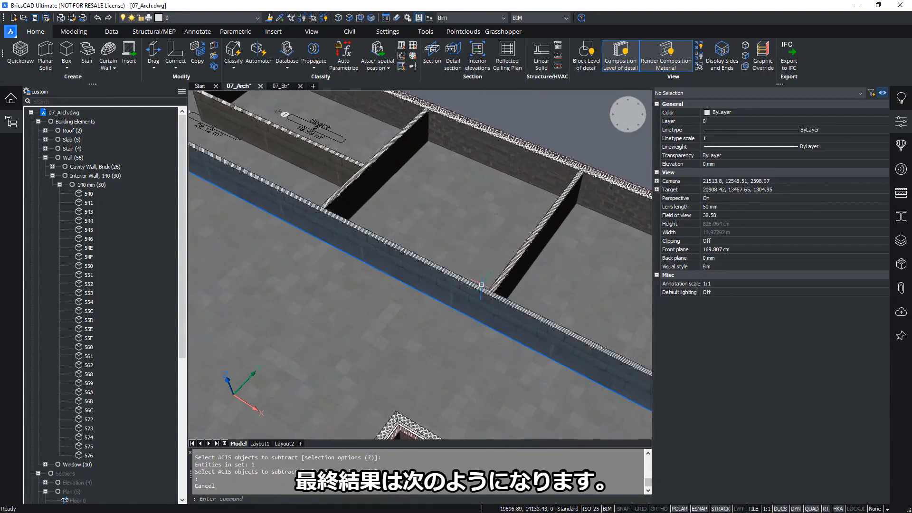
{"action": "scroll", "coordinate": [373, 248], "scroll_direction": "down", "scroll_amount": 2}
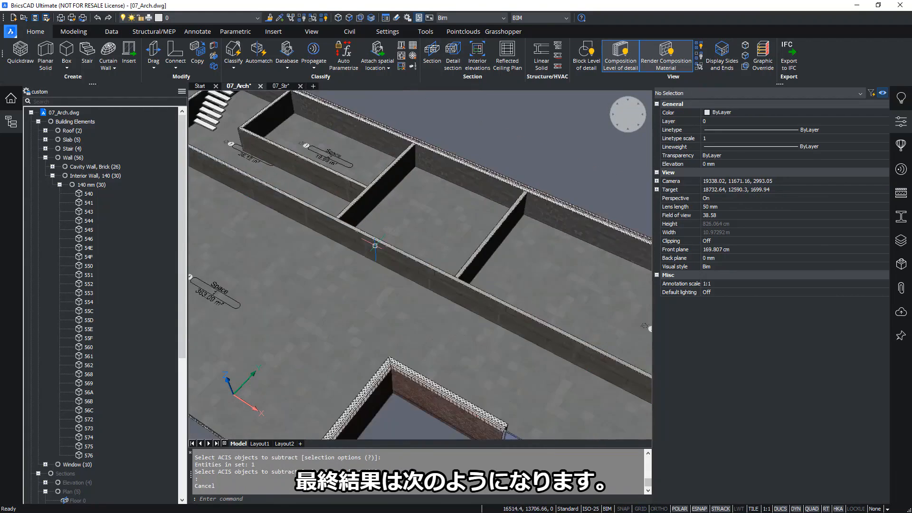
{"action": "middle_click_drag", "start_coordinate": [375, 248], "coordinate": [392, 206]}
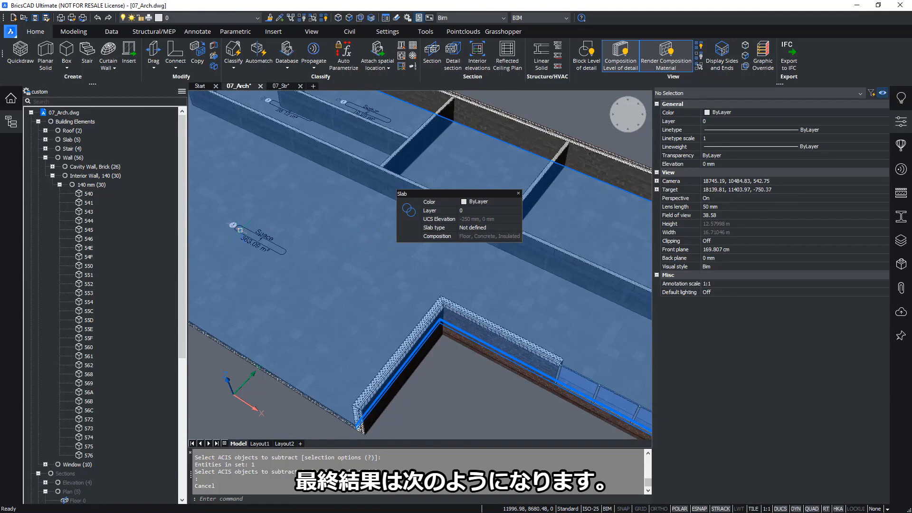
{"action": "left_click", "coordinate": [252, 239]}
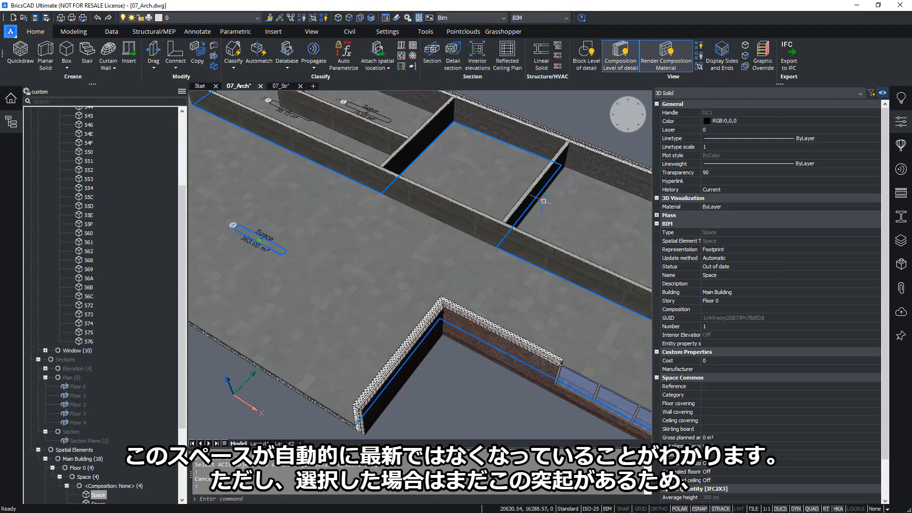
{"action": "mouse_move", "coordinate": [427, 284]}
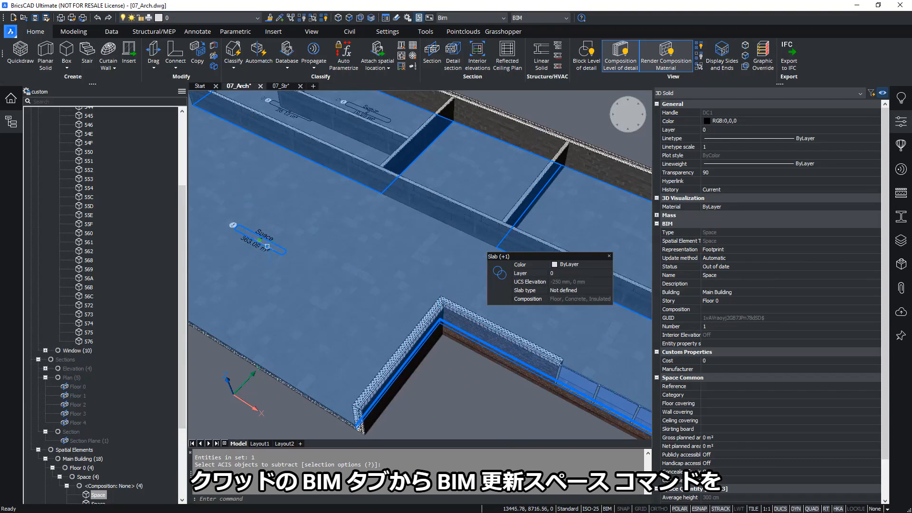
{"action": "scroll", "coordinate": [266, 246], "scroll_direction": "down", "scroll_amount": 3}
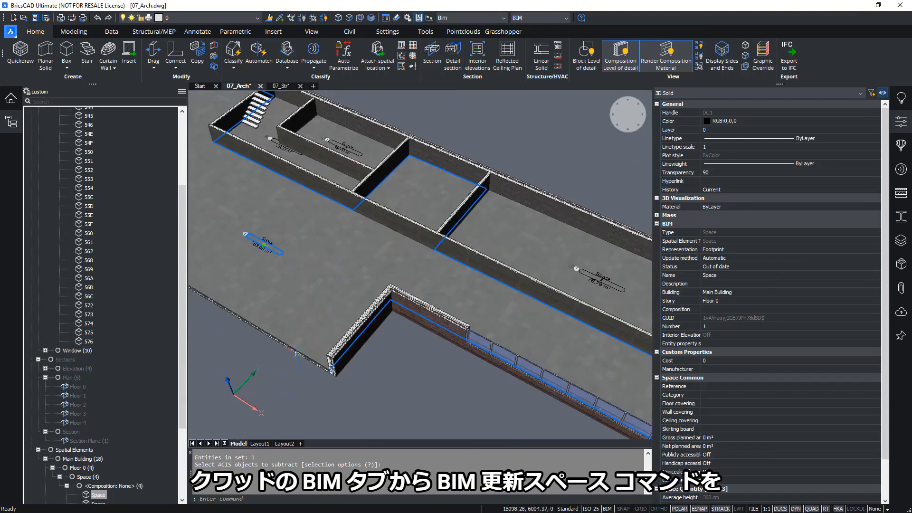
{"action": "mouse_move", "coordinate": [296, 354]}
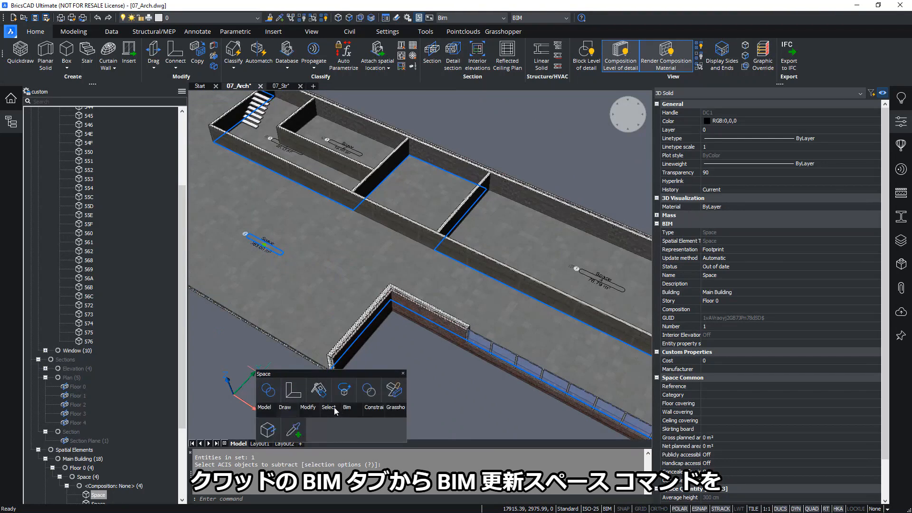
{"action": "mouse_move", "coordinate": [347, 404]}
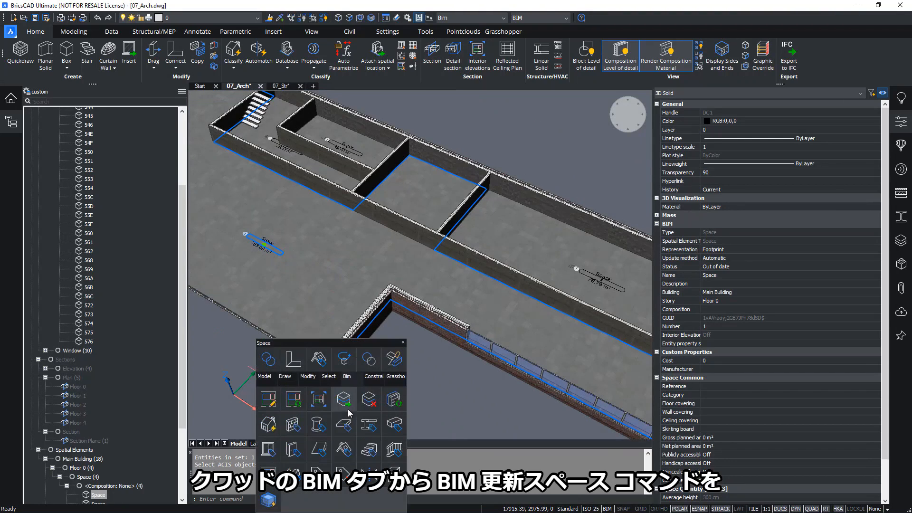
{"action": "left_click", "coordinate": [297, 404]}
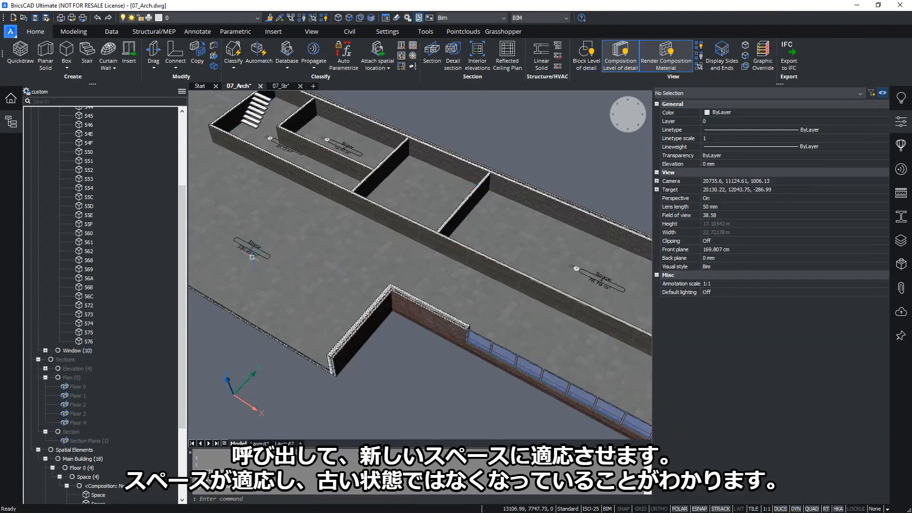
- Select the updated large Floor 0 space and examine its Status and its footprint along the extended wall
{"action": "mouse_move", "coordinate": [253, 252]}
{"action": "scroll", "coordinate": [248, 248], "scroll_direction": "up", "scroll_amount": 2}
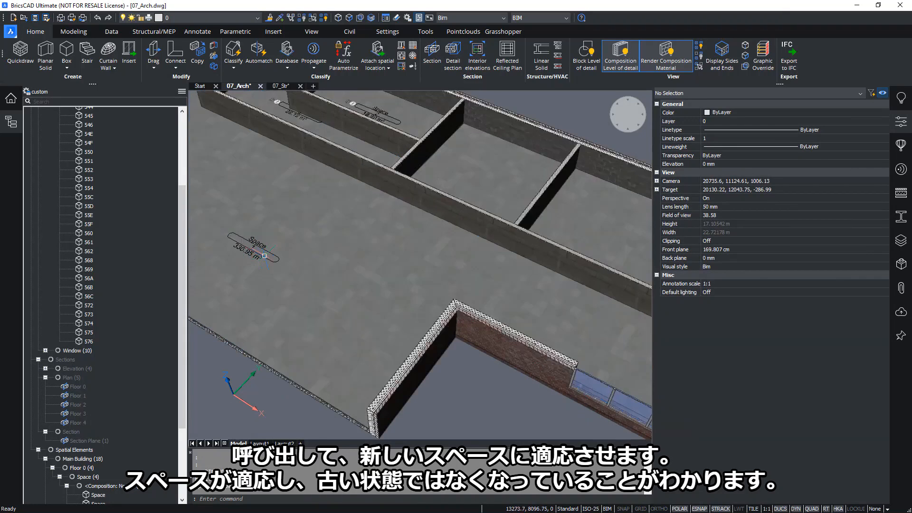
{"action": "left_click", "coordinate": [254, 247]}
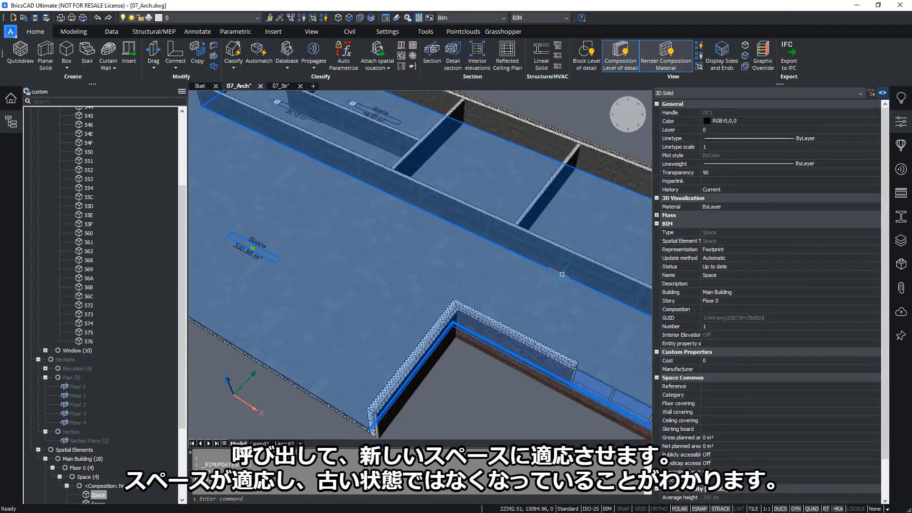
{"action": "scroll", "coordinate": [561, 270], "scroll_direction": "down", "scroll_amount": 3}
{"action": "middle_click_drag", "start_coordinate": [572, 286], "coordinate": [407, 294]}
{"action": "scroll", "coordinate": [406, 293], "scroll_direction": "up", "scroll_amount": 3}
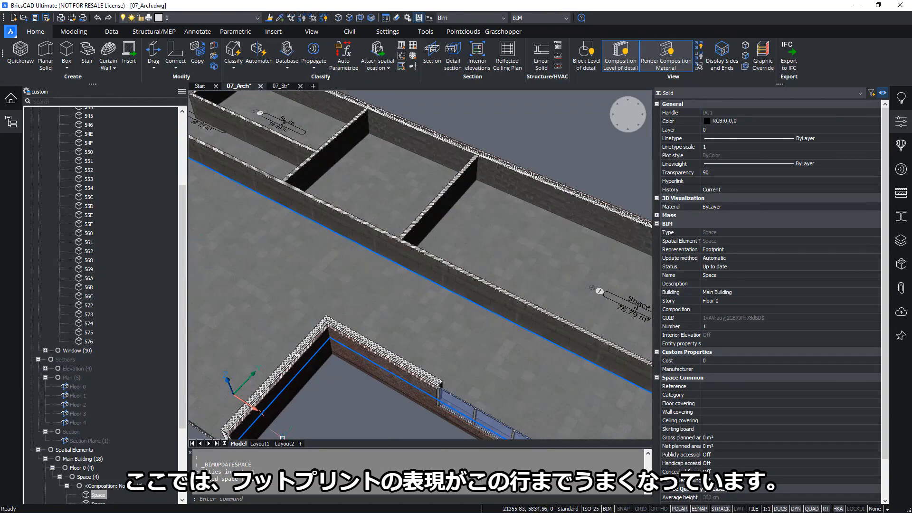
{"action": "mouse_move", "coordinate": [316, 307]}
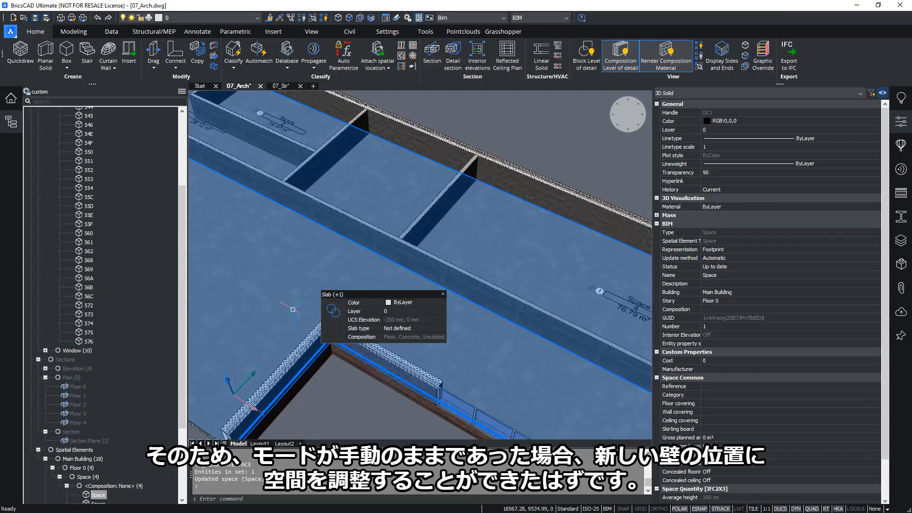
{"action": "scroll", "coordinate": [266, 313], "scroll_direction": "down", "scroll_amount": 5}
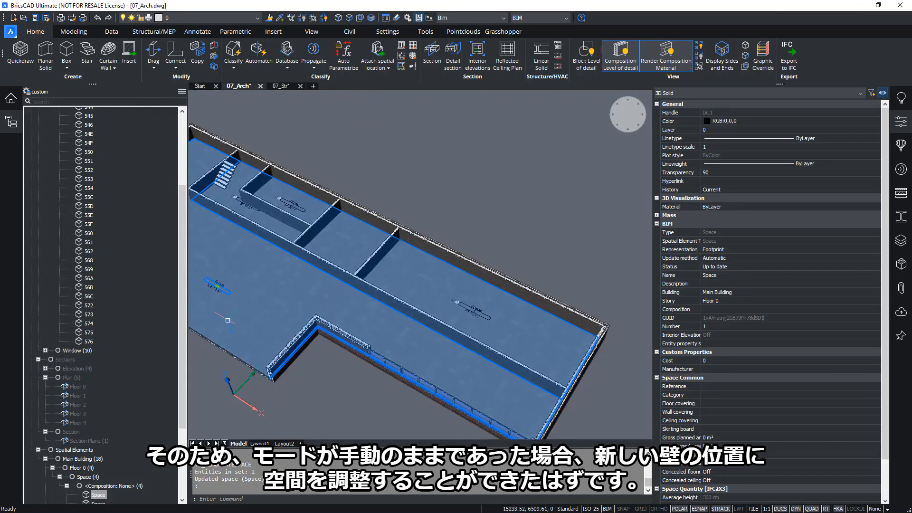
{"action": "middle_click_drag", "start_coordinate": [295, 306], "coordinate": [291, 299]}
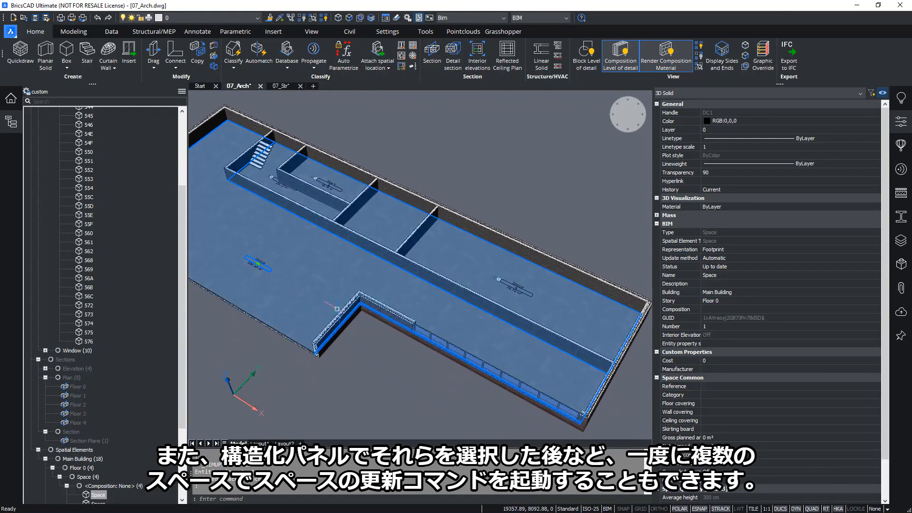
{"action": "mouse_move", "coordinate": [338, 322]}
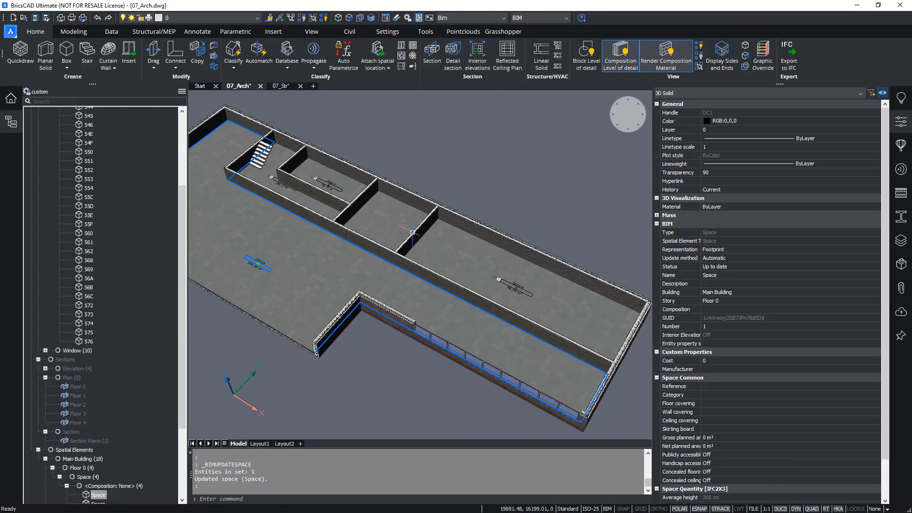
- Turn off entity snaps and define a new BIM space in the empty room between the two parallel partition walls
{"action": "scroll", "coordinate": [381, 224], "scroll_direction": "up", "scroll_amount": 5}
{"action": "key", "text": "Escape"}
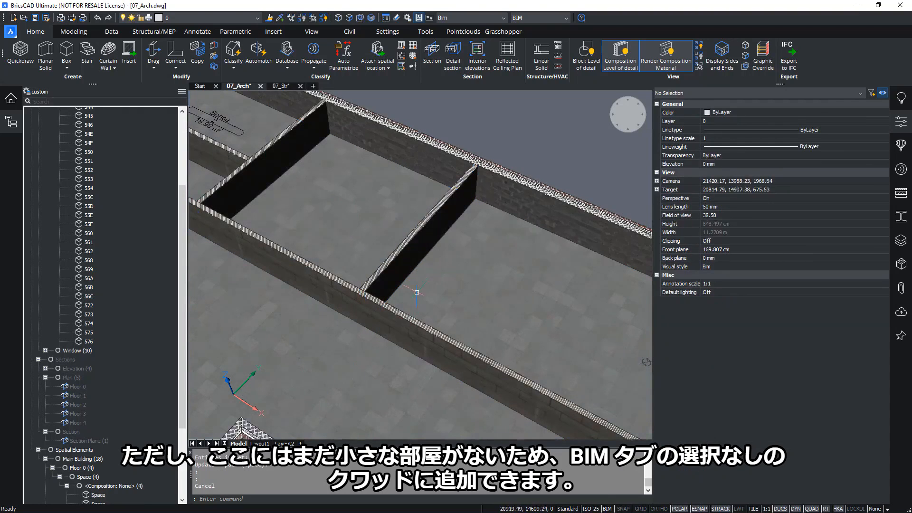
{"action": "right_click", "coordinate": [463, 140]}
{"action": "mouse_move", "coordinate": [505, 161]}
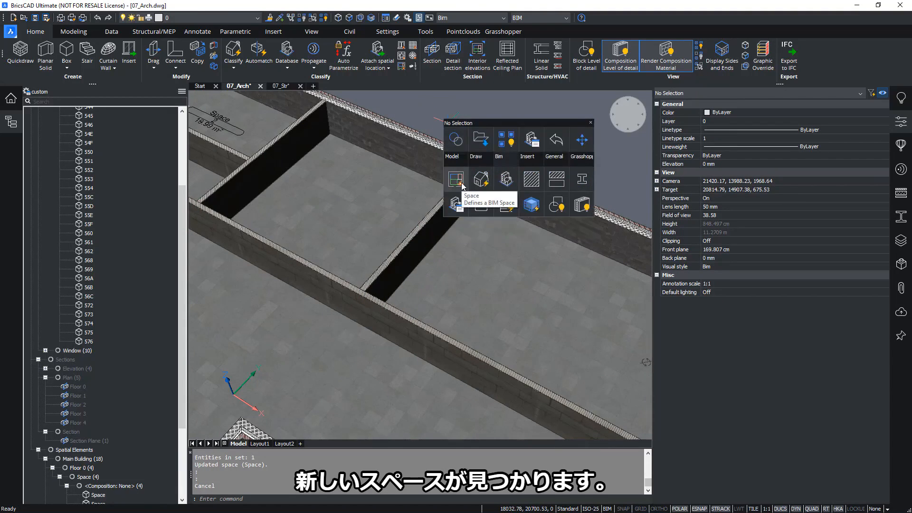
{"action": "left_click", "coordinate": [457, 180]}
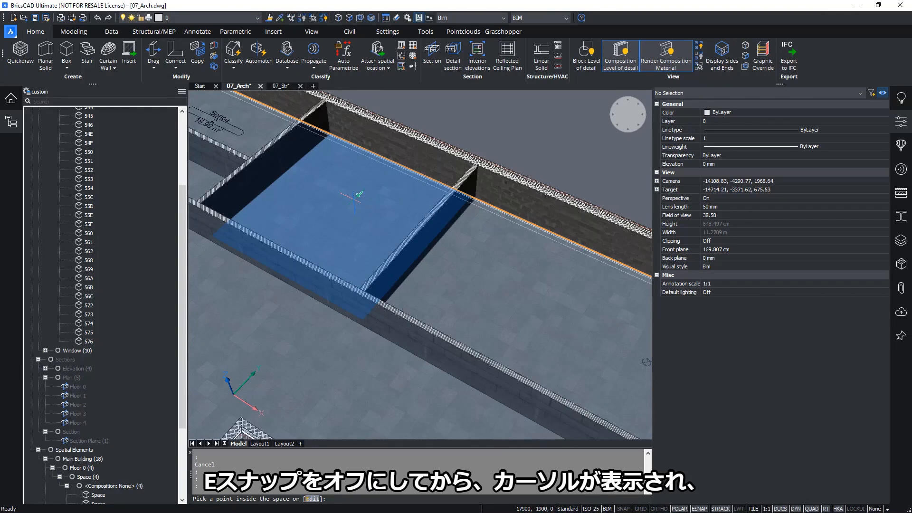
{"action": "left_click", "coordinate": [699, 509]}
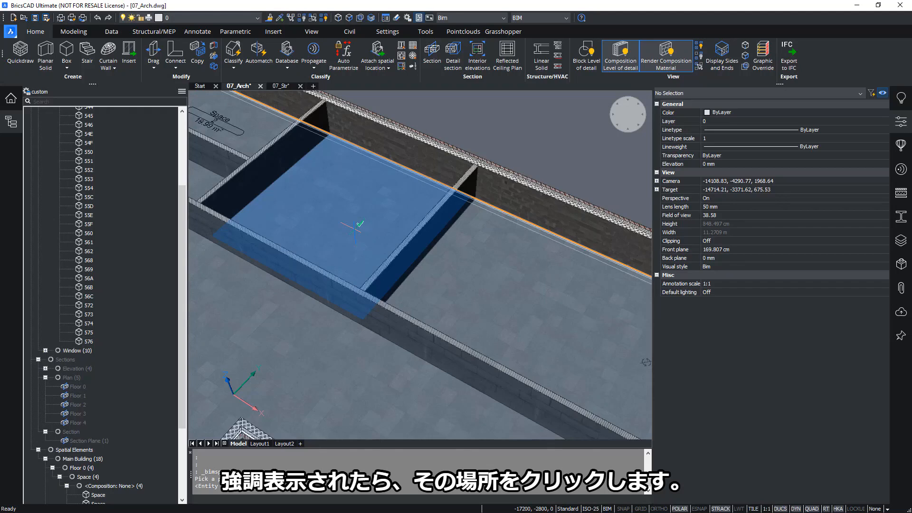
{"action": "left_click", "coordinate": [353, 227]}
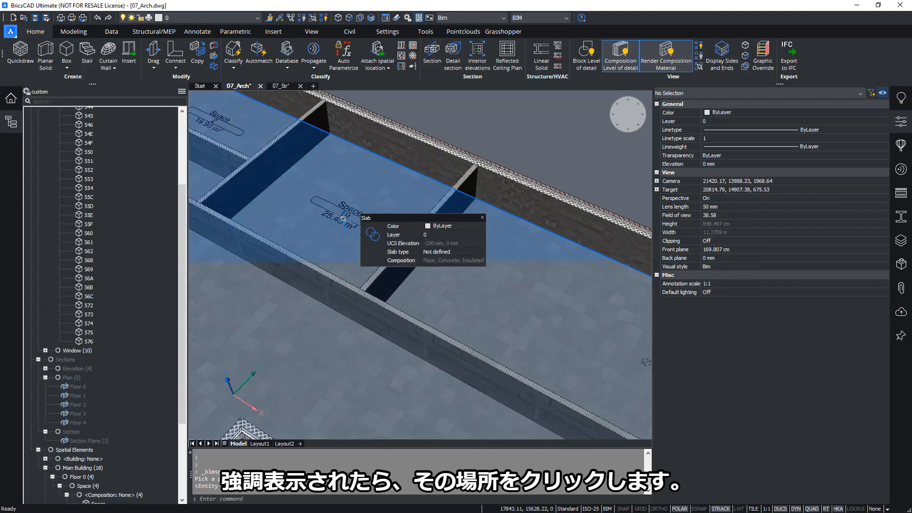
- Select the newly created space, check its update method and status properties, and clear the selection
{"action": "scroll", "coordinate": [345, 219], "scroll_direction": "up", "scroll_amount": 4}
{"action": "left_click", "coordinate": [347, 225]}
{"action": "scroll", "coordinate": [346, 226], "scroll_direction": "down", "scroll_amount": 6}
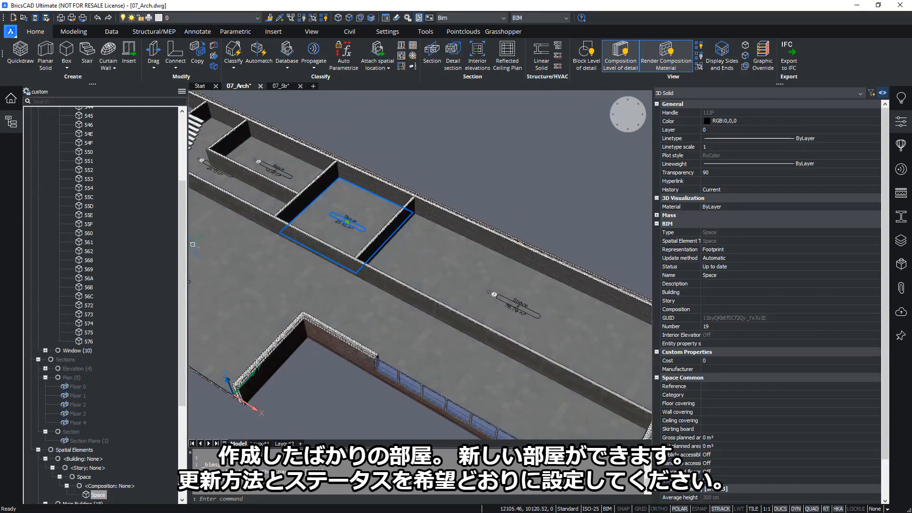
{"action": "scroll", "coordinate": [357, 221], "scroll_direction": "up", "scroll_amount": 2}
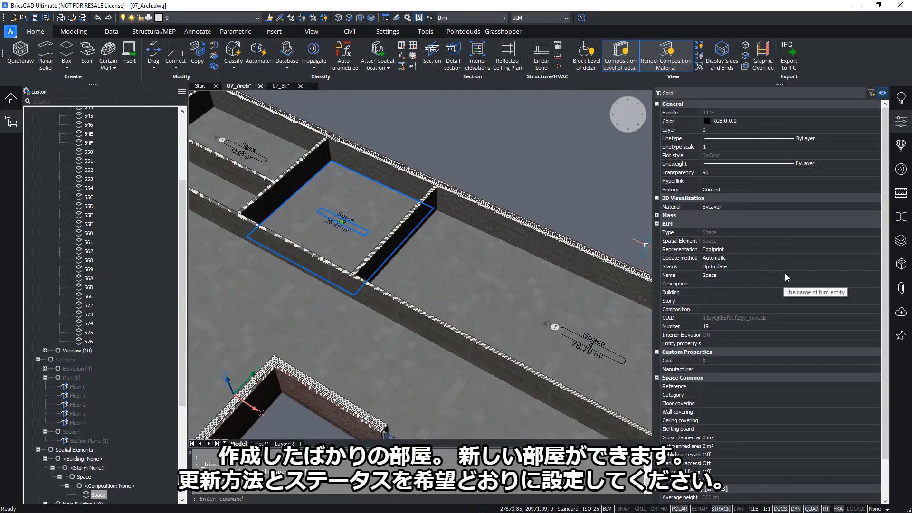
{"action": "key", "text": "F3"}
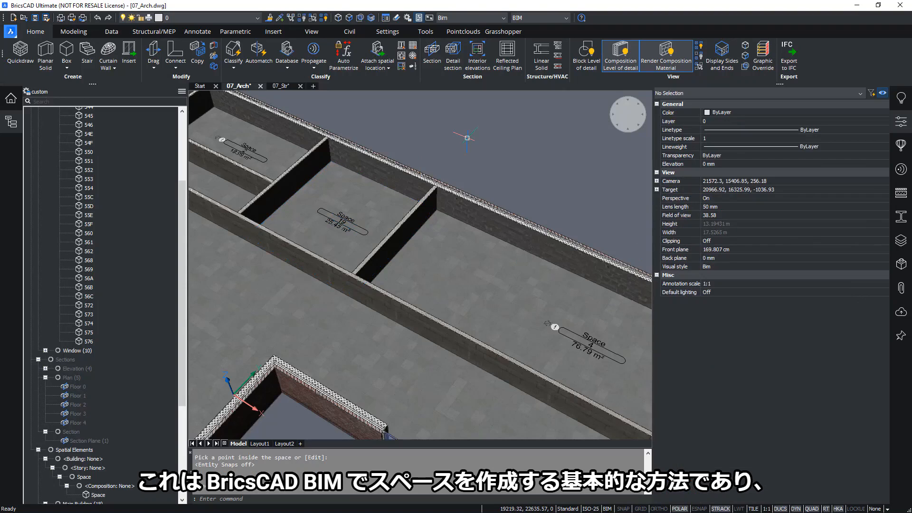
{"action": "scroll", "coordinate": [451, 232], "scroll_direction": "down", "scroll_amount": 4}
{"action": "scroll", "coordinate": [440, 252], "scroll_direction": "up", "scroll_amount": 1}
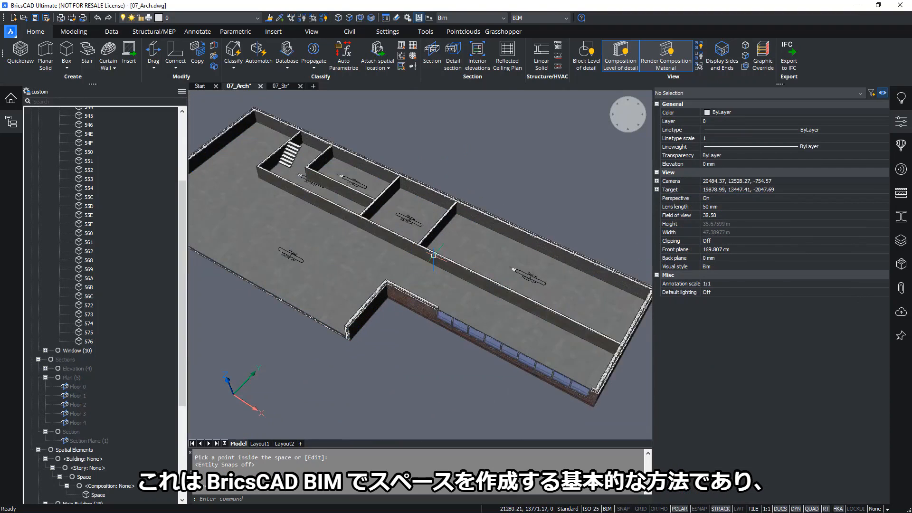
{"action": "scroll", "coordinate": [427, 311], "scroll_direction": "up", "scroll_amount": 1}
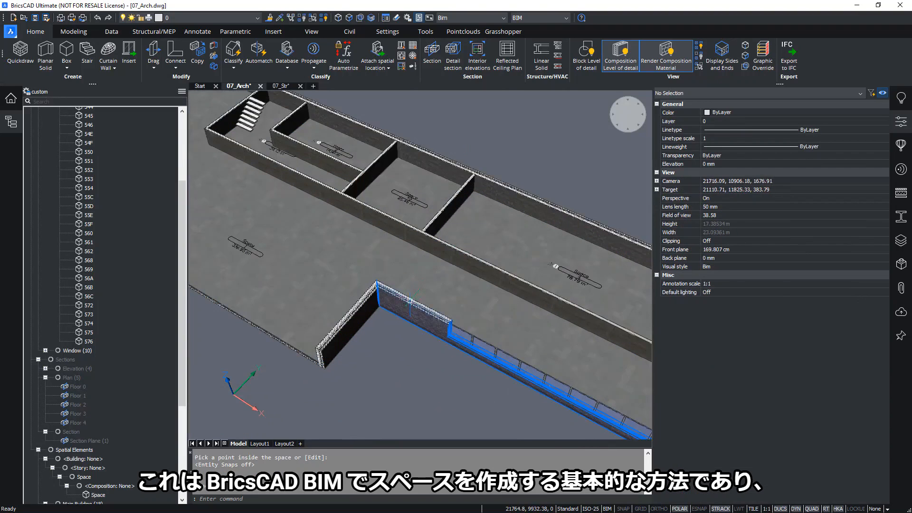
{"action": "key", "text": "Escape"}
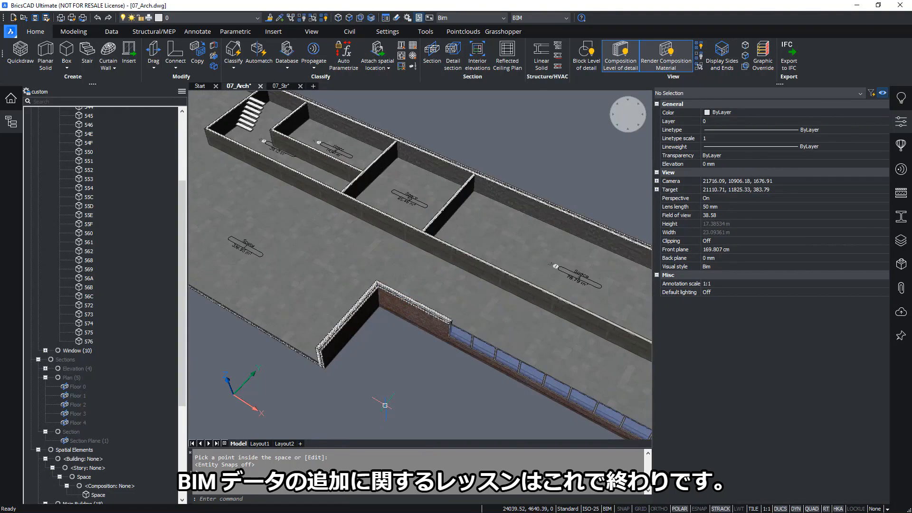